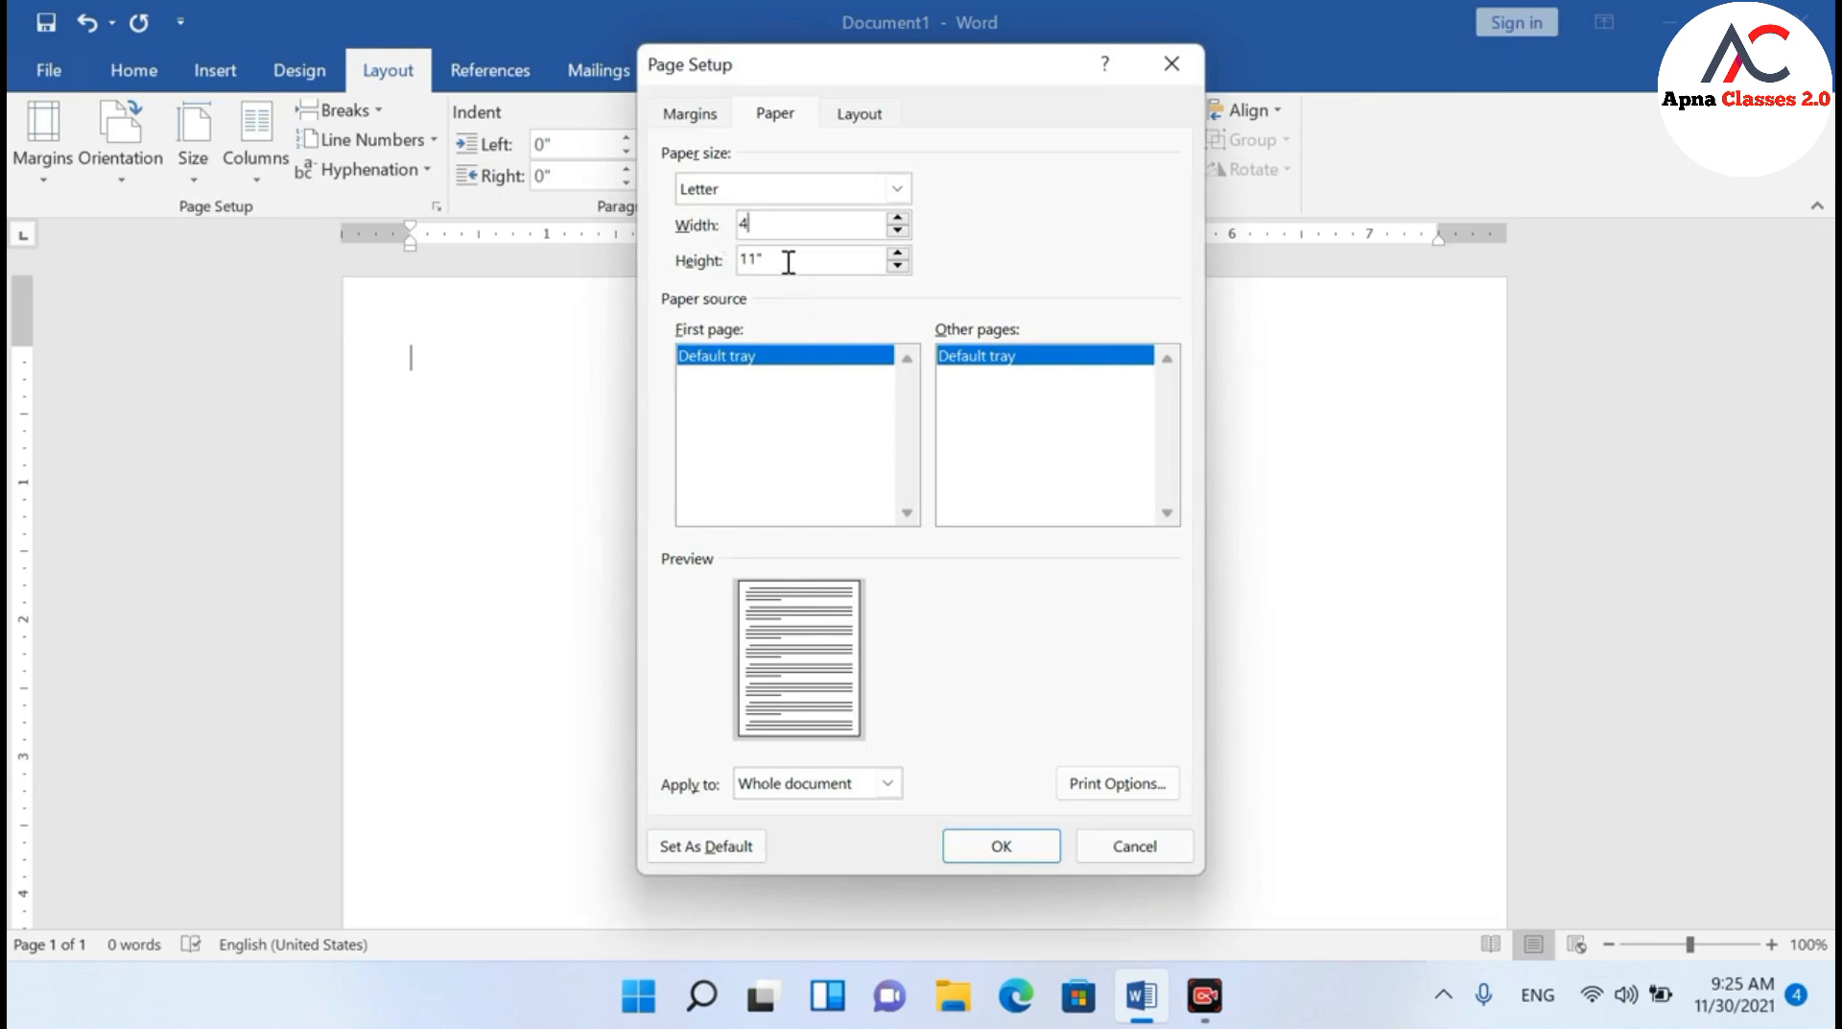
Set the paper height to 6 inches alongside the 4-inch width and apply the custom size to the whole document
drag(788, 261, 751, 260)
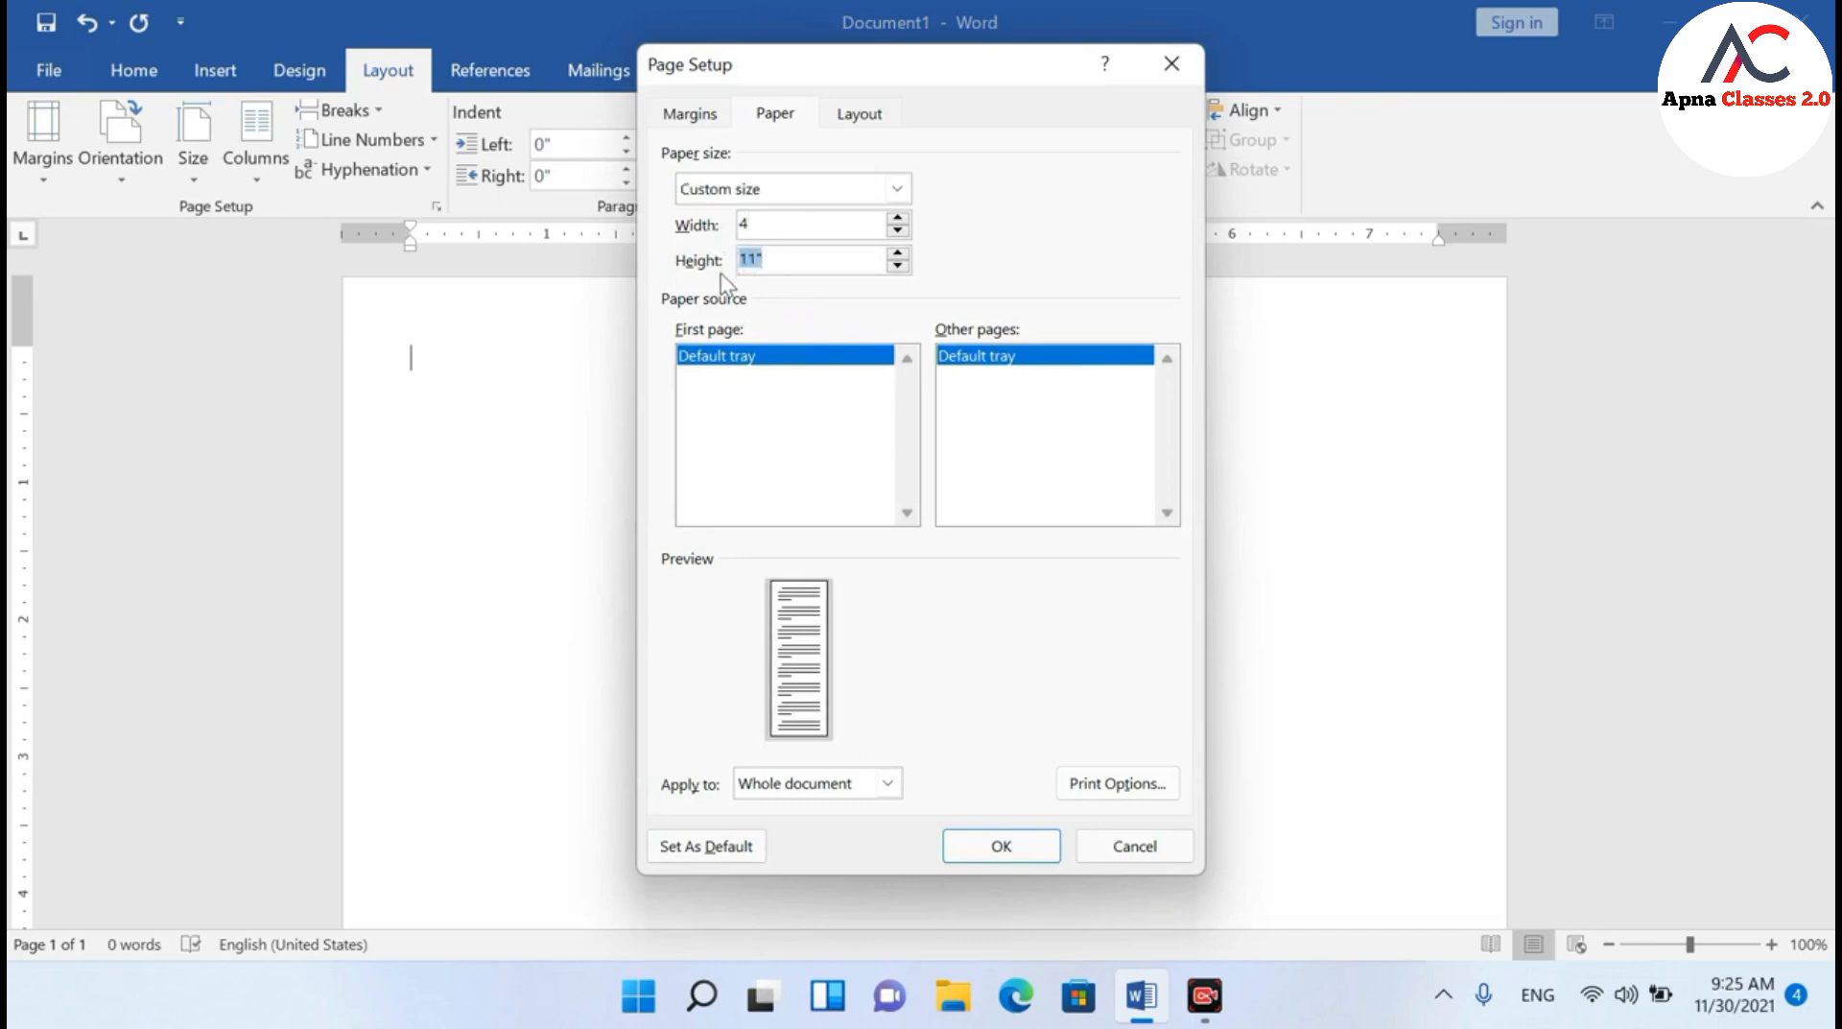
text(6)
click(758, 227)
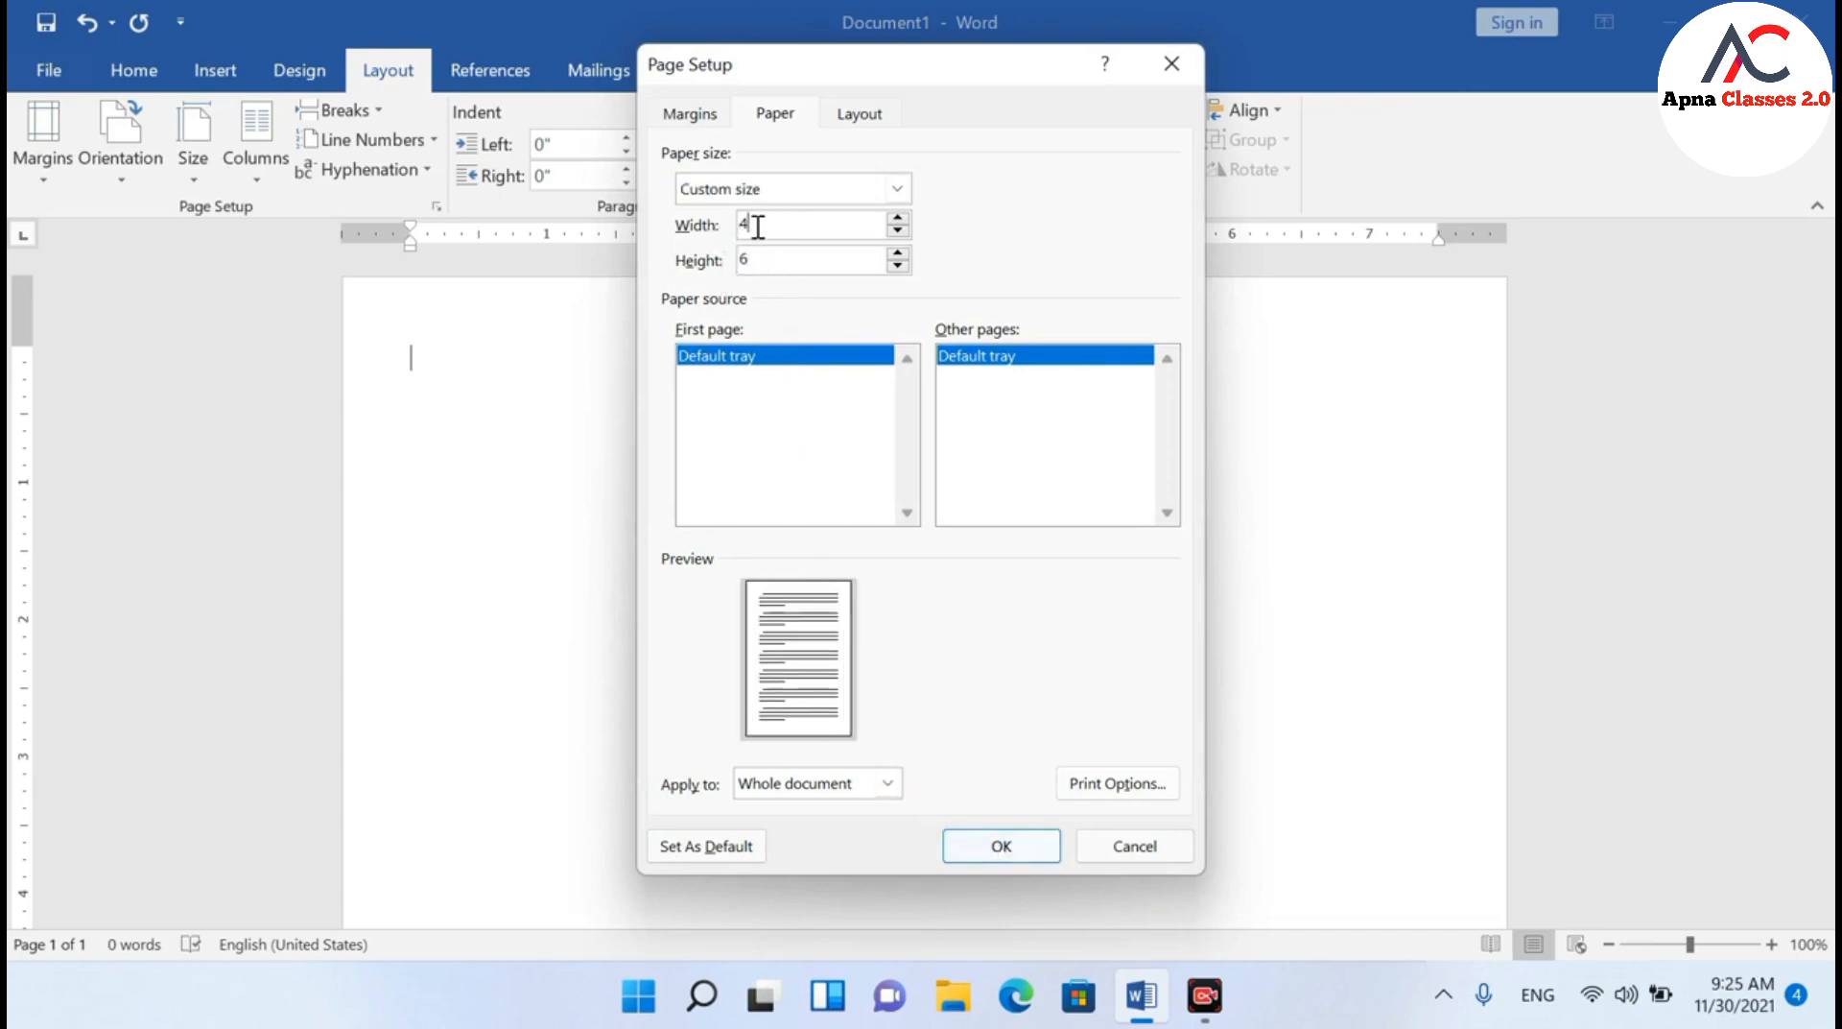
click(1002, 847)
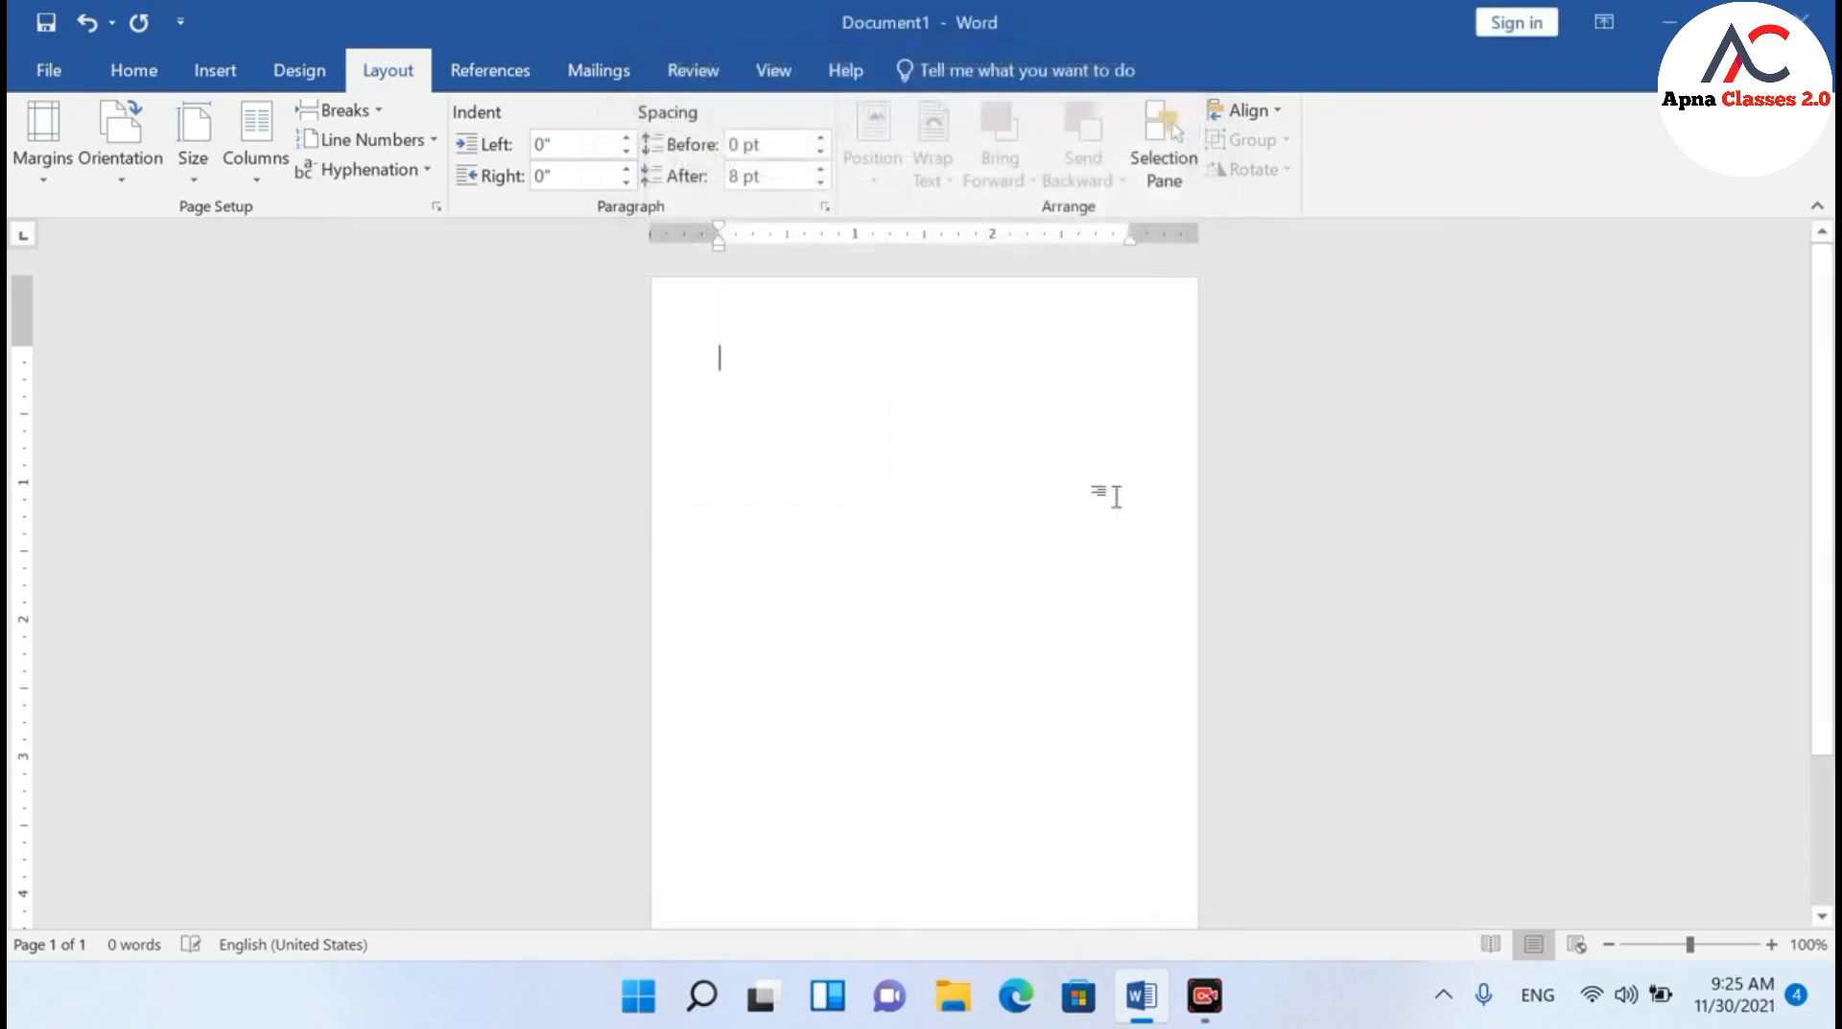
scroll(1118, 487, down, 3)
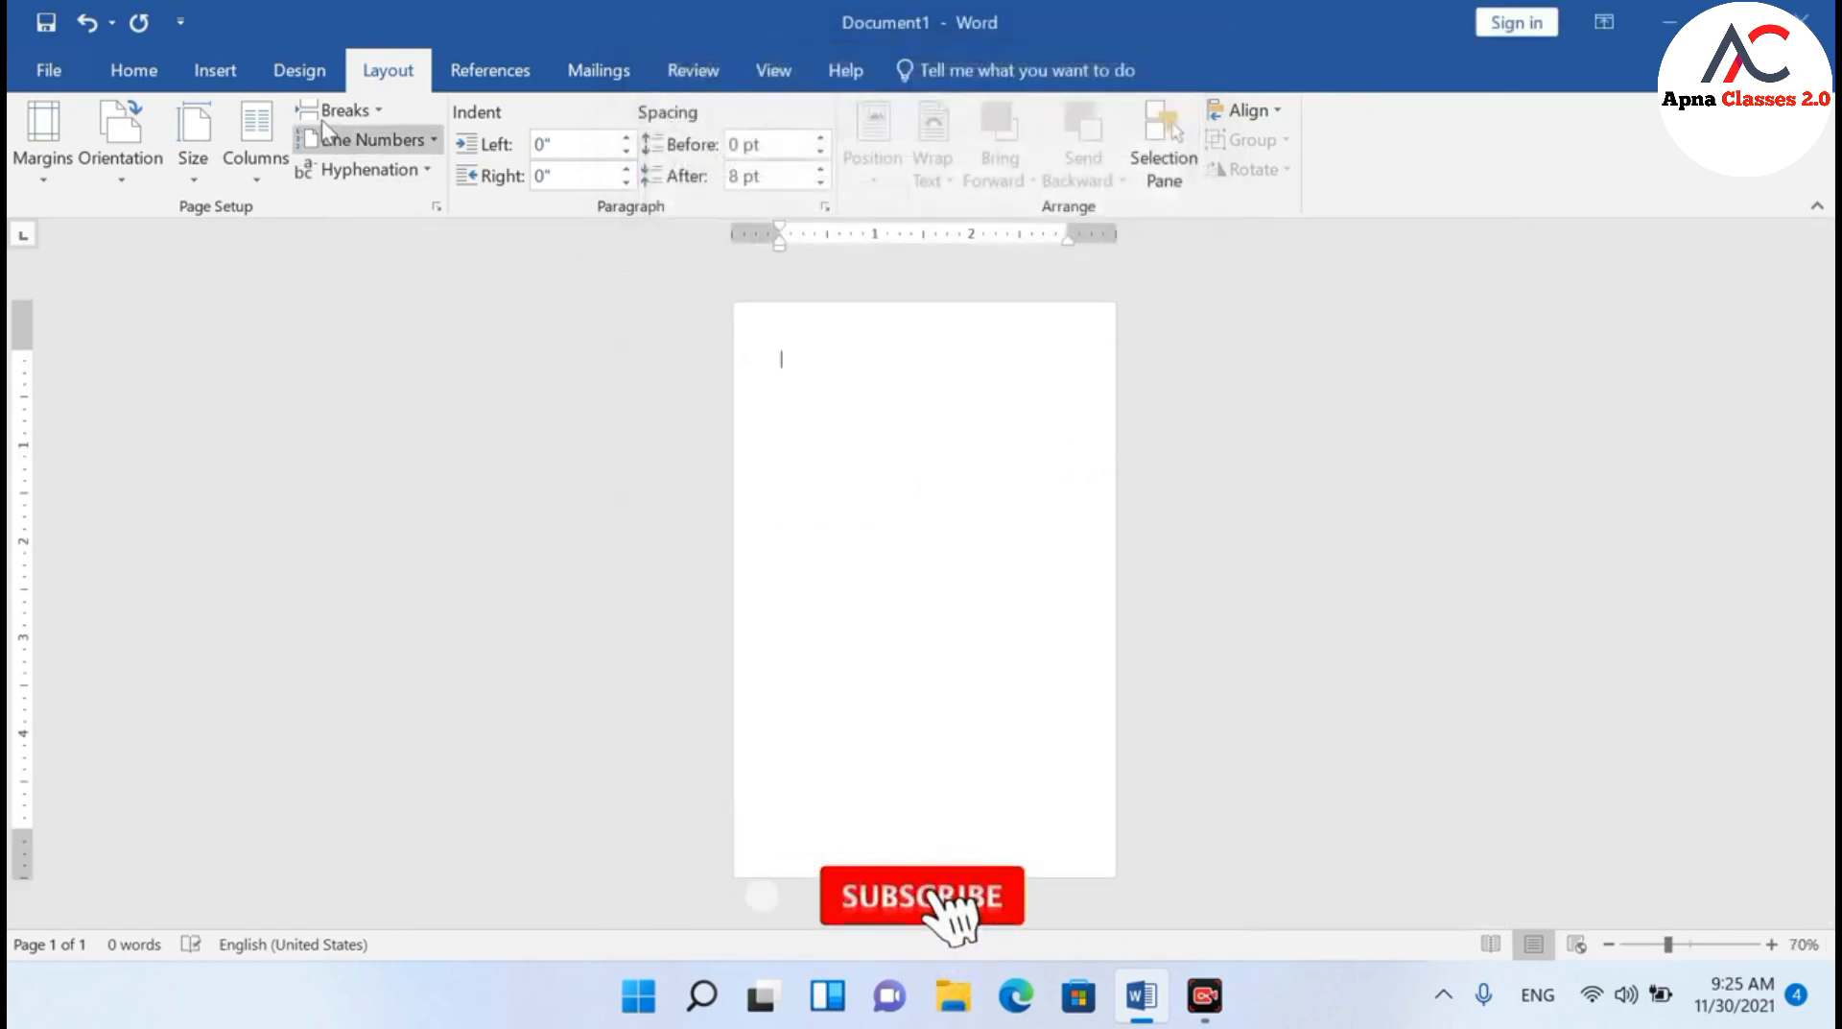
Draw a large upright rectangle shape over the middle of the blank page, within the margins
click(216, 70)
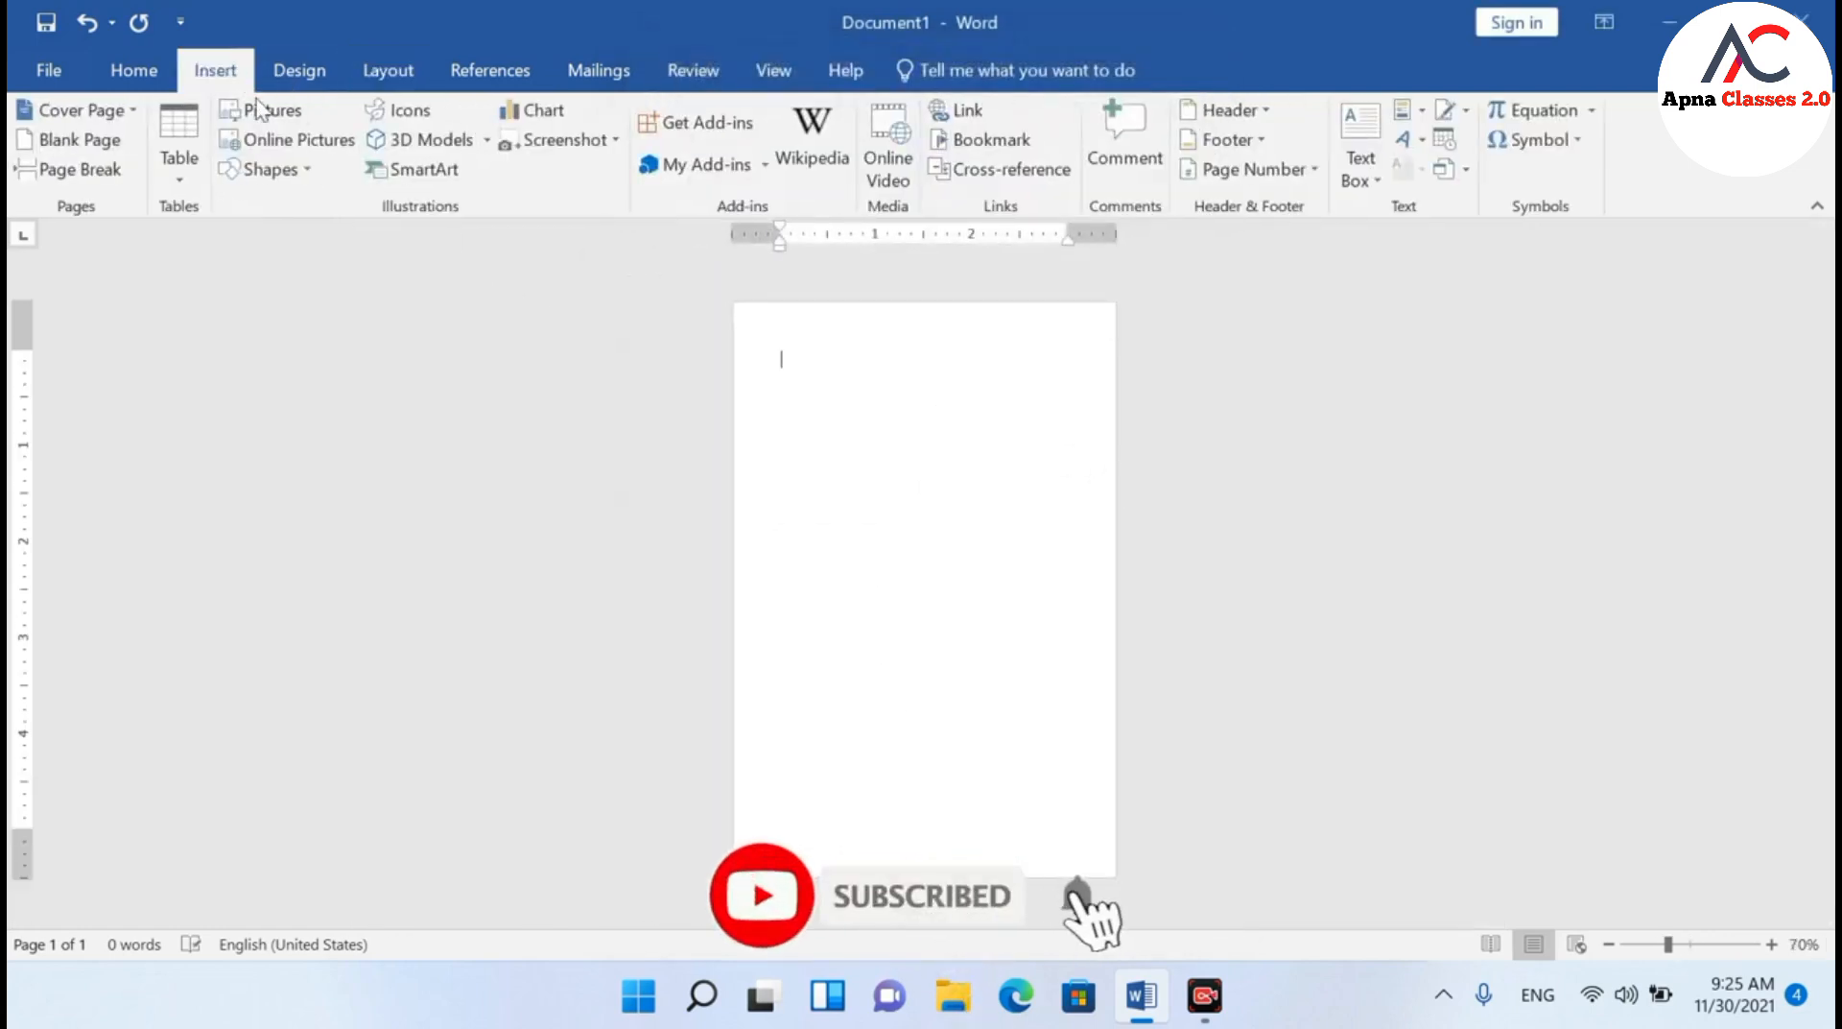
click(274, 170)
click(317, 231)
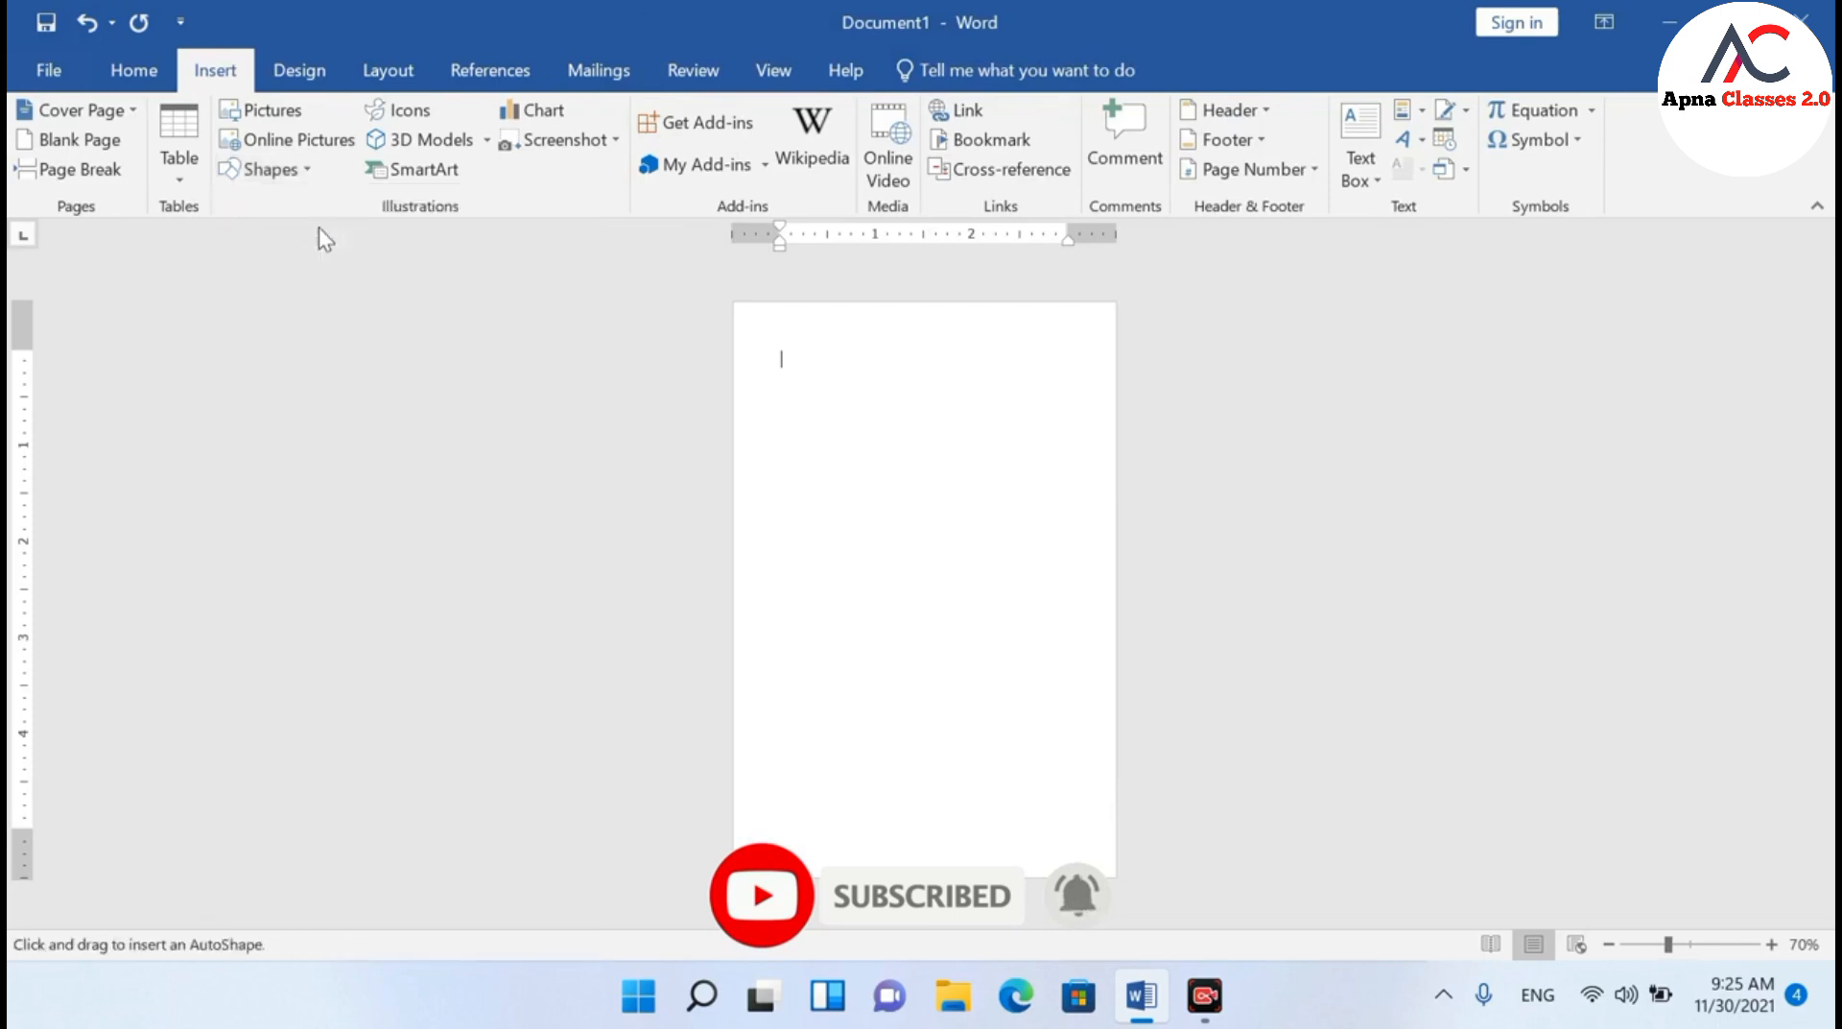
mouse_move(791, 364)
mouse_down()
mouse_move(991, 691)
mouse_move(1078, 765)
mouse_up()
right_click(982, 586)
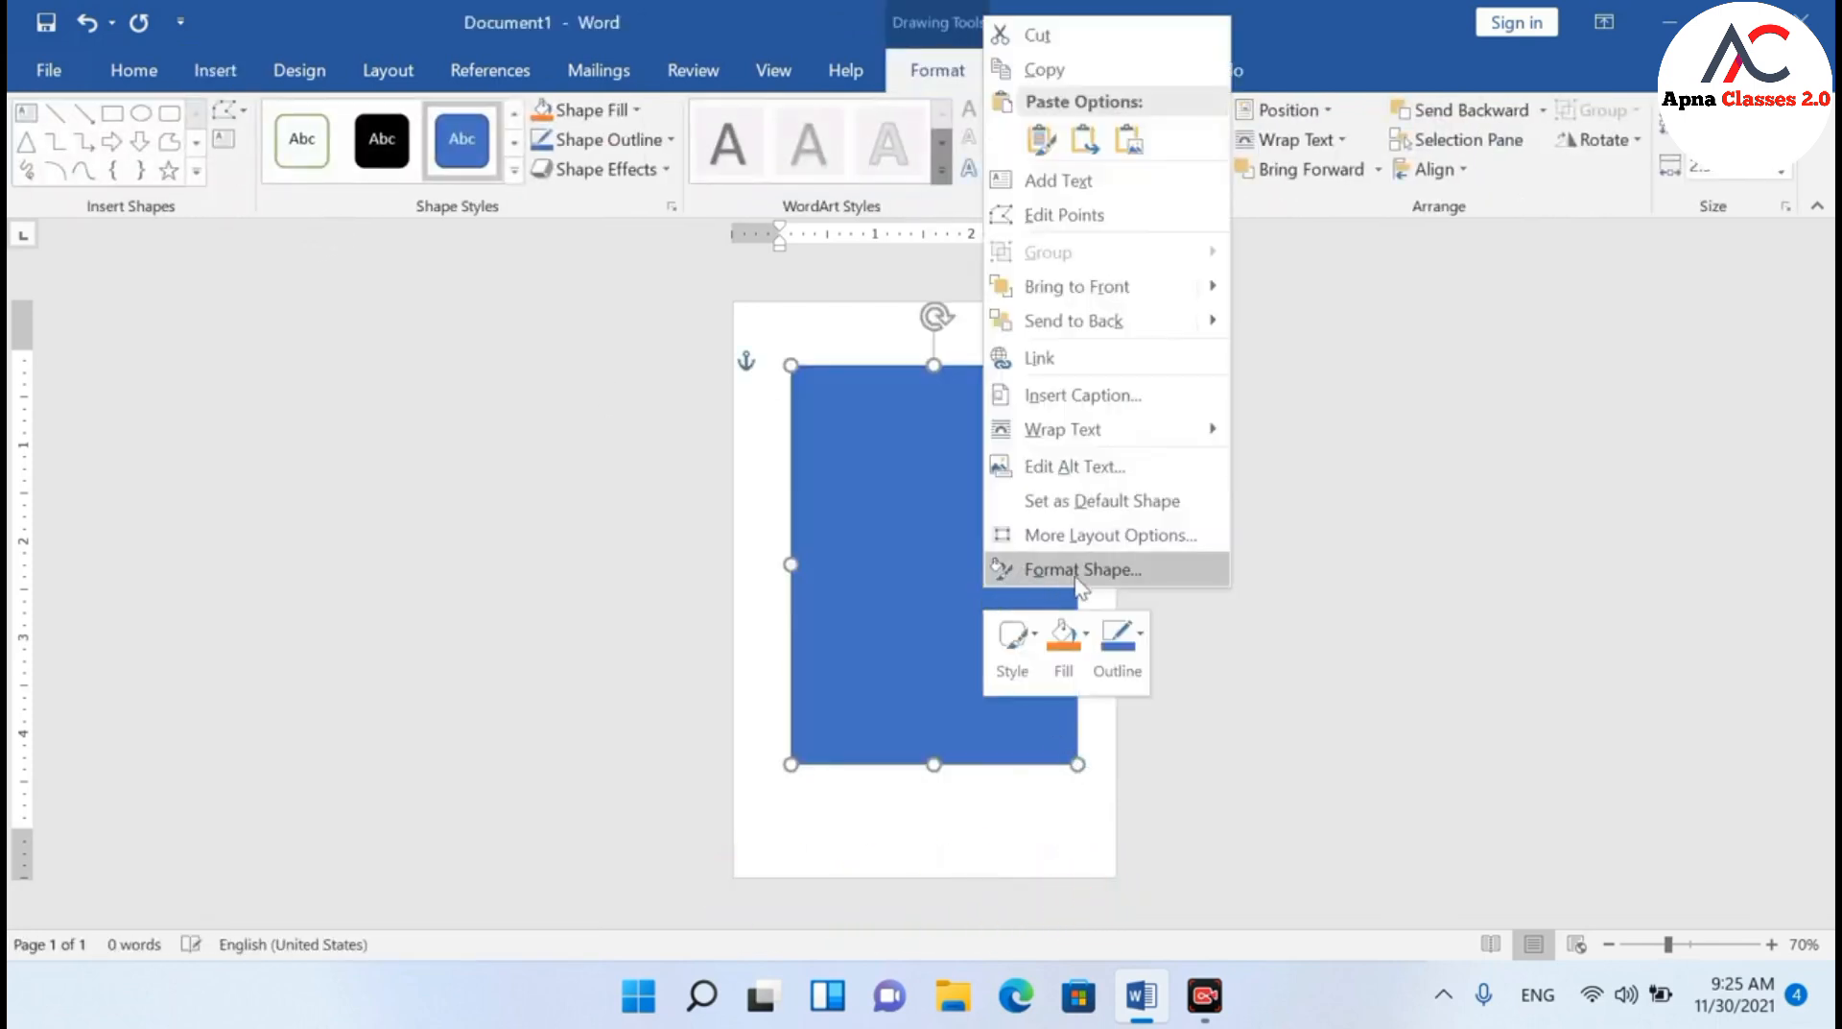
click(1081, 568)
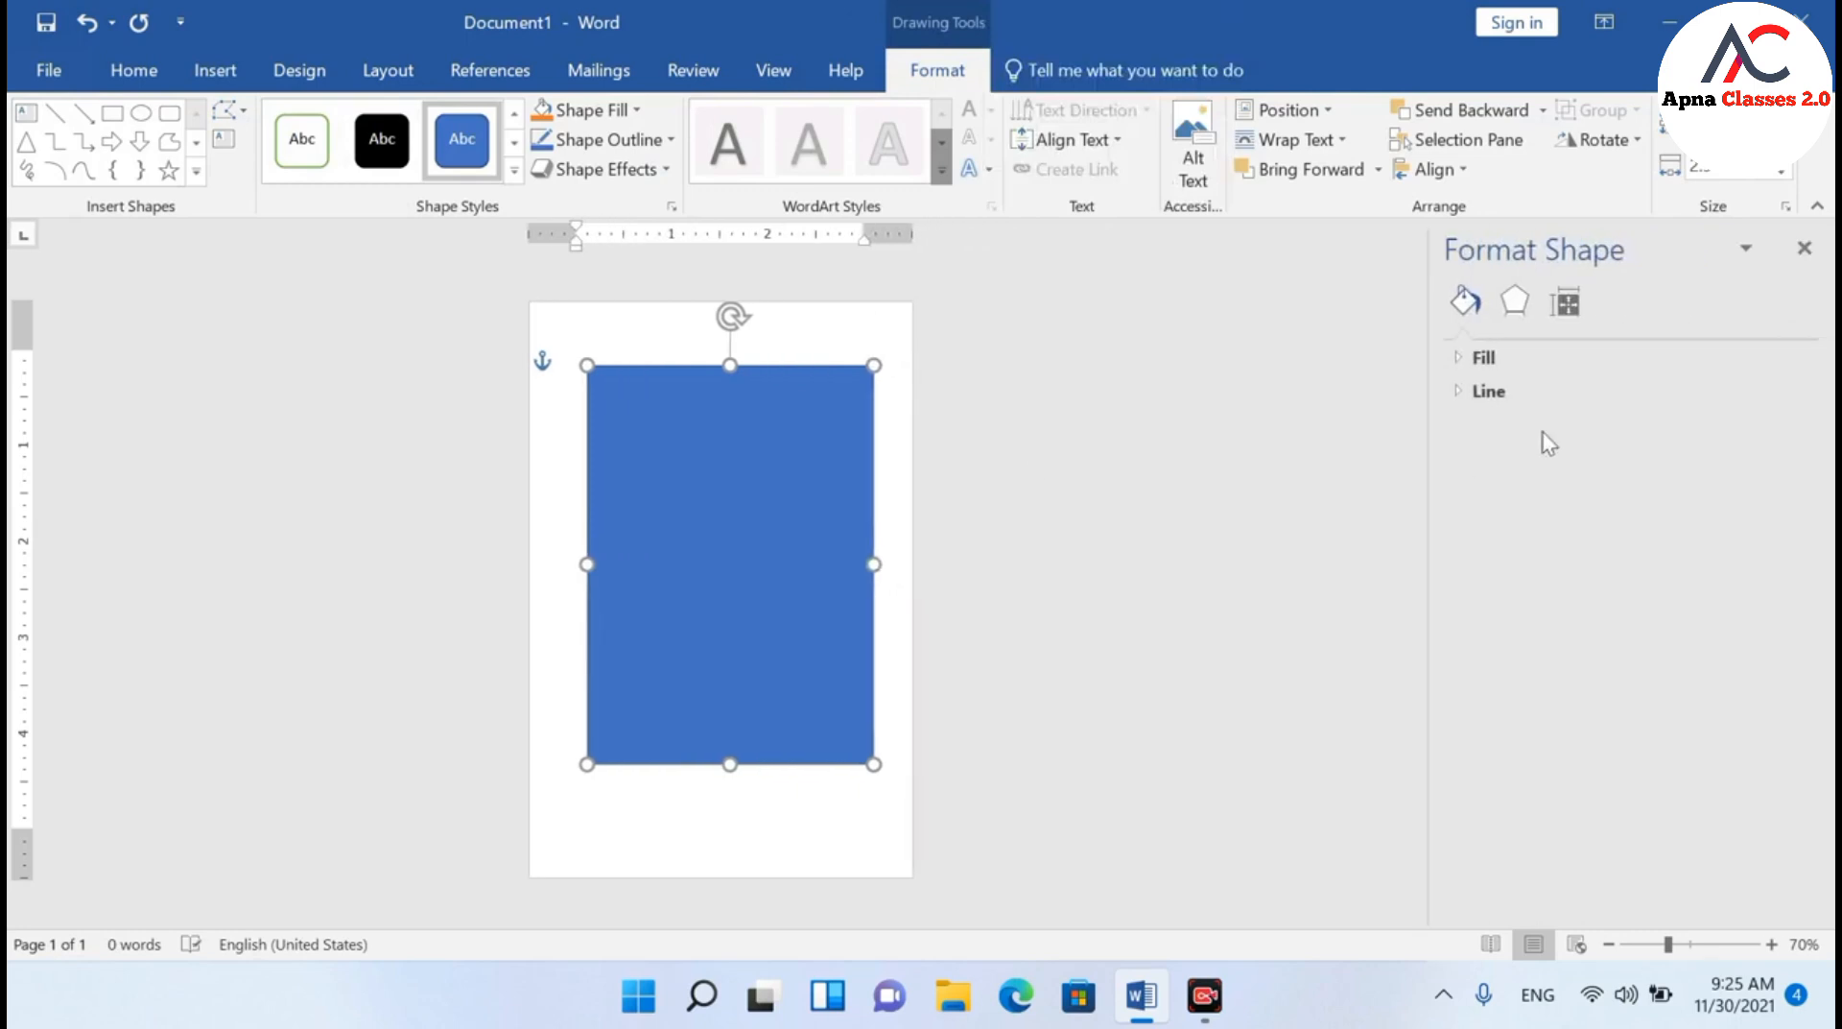
click(1464, 355)
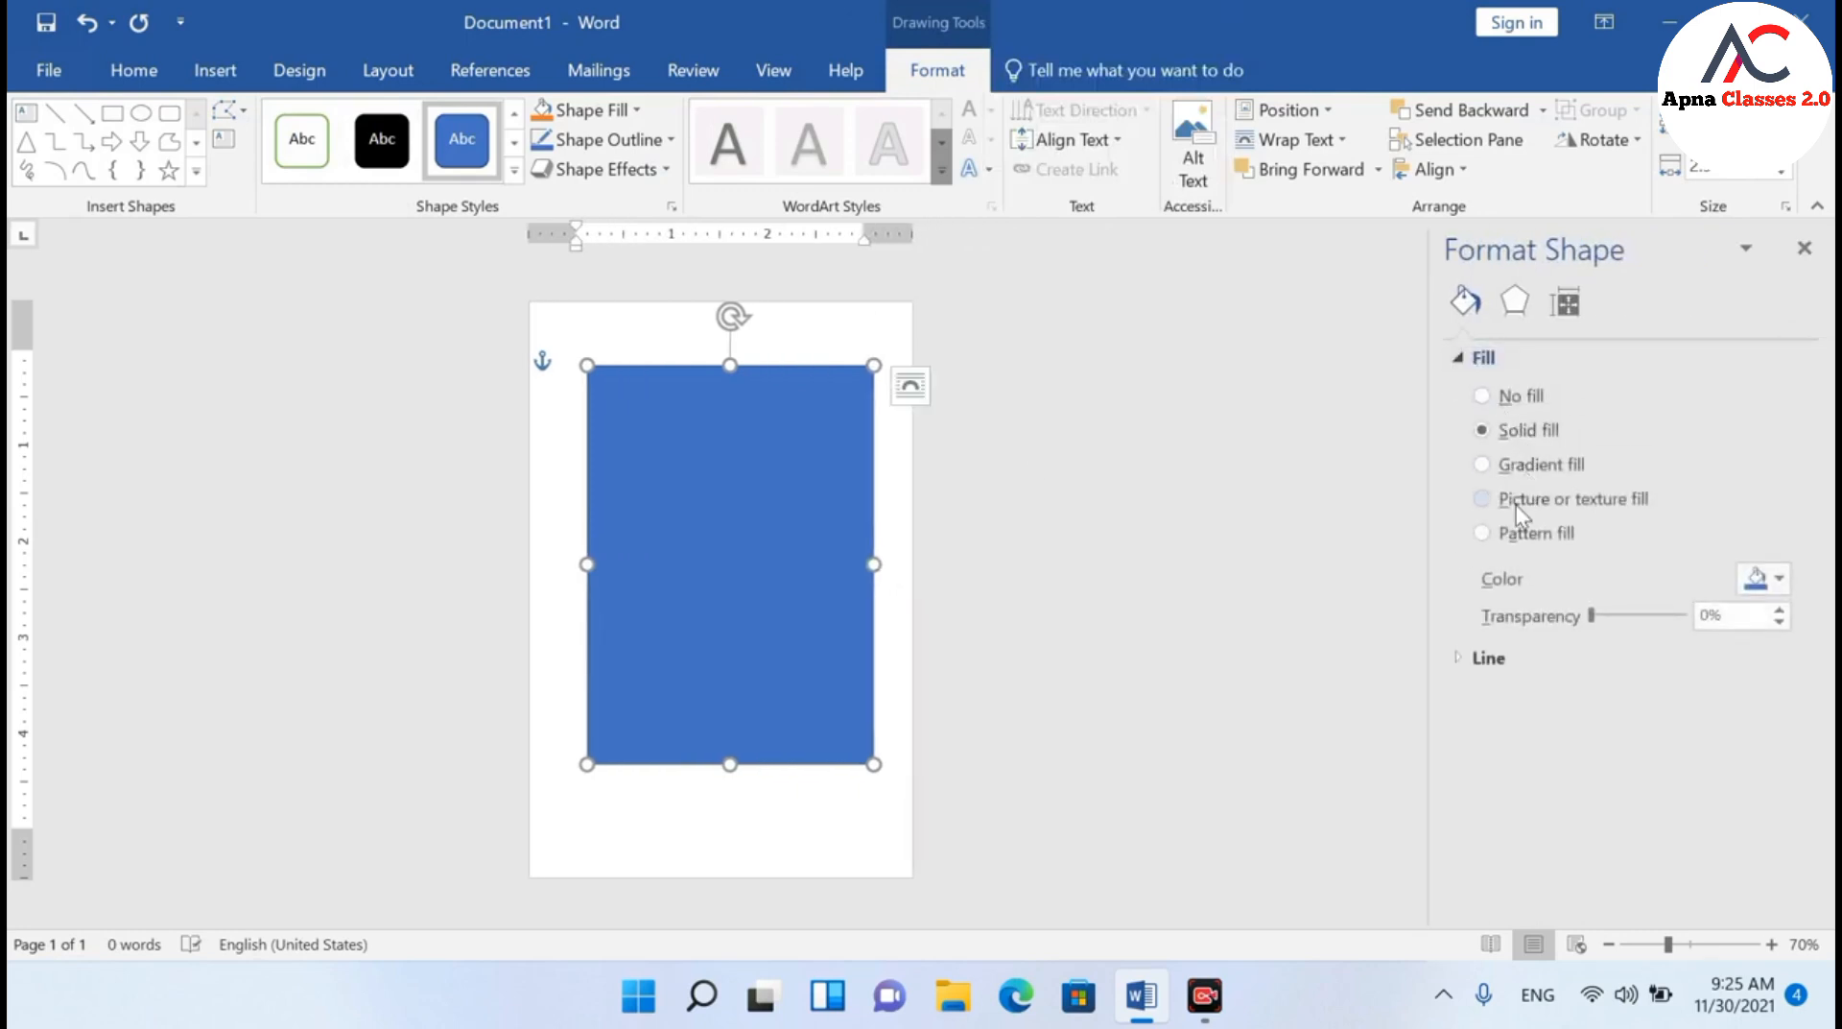
click(1540, 501)
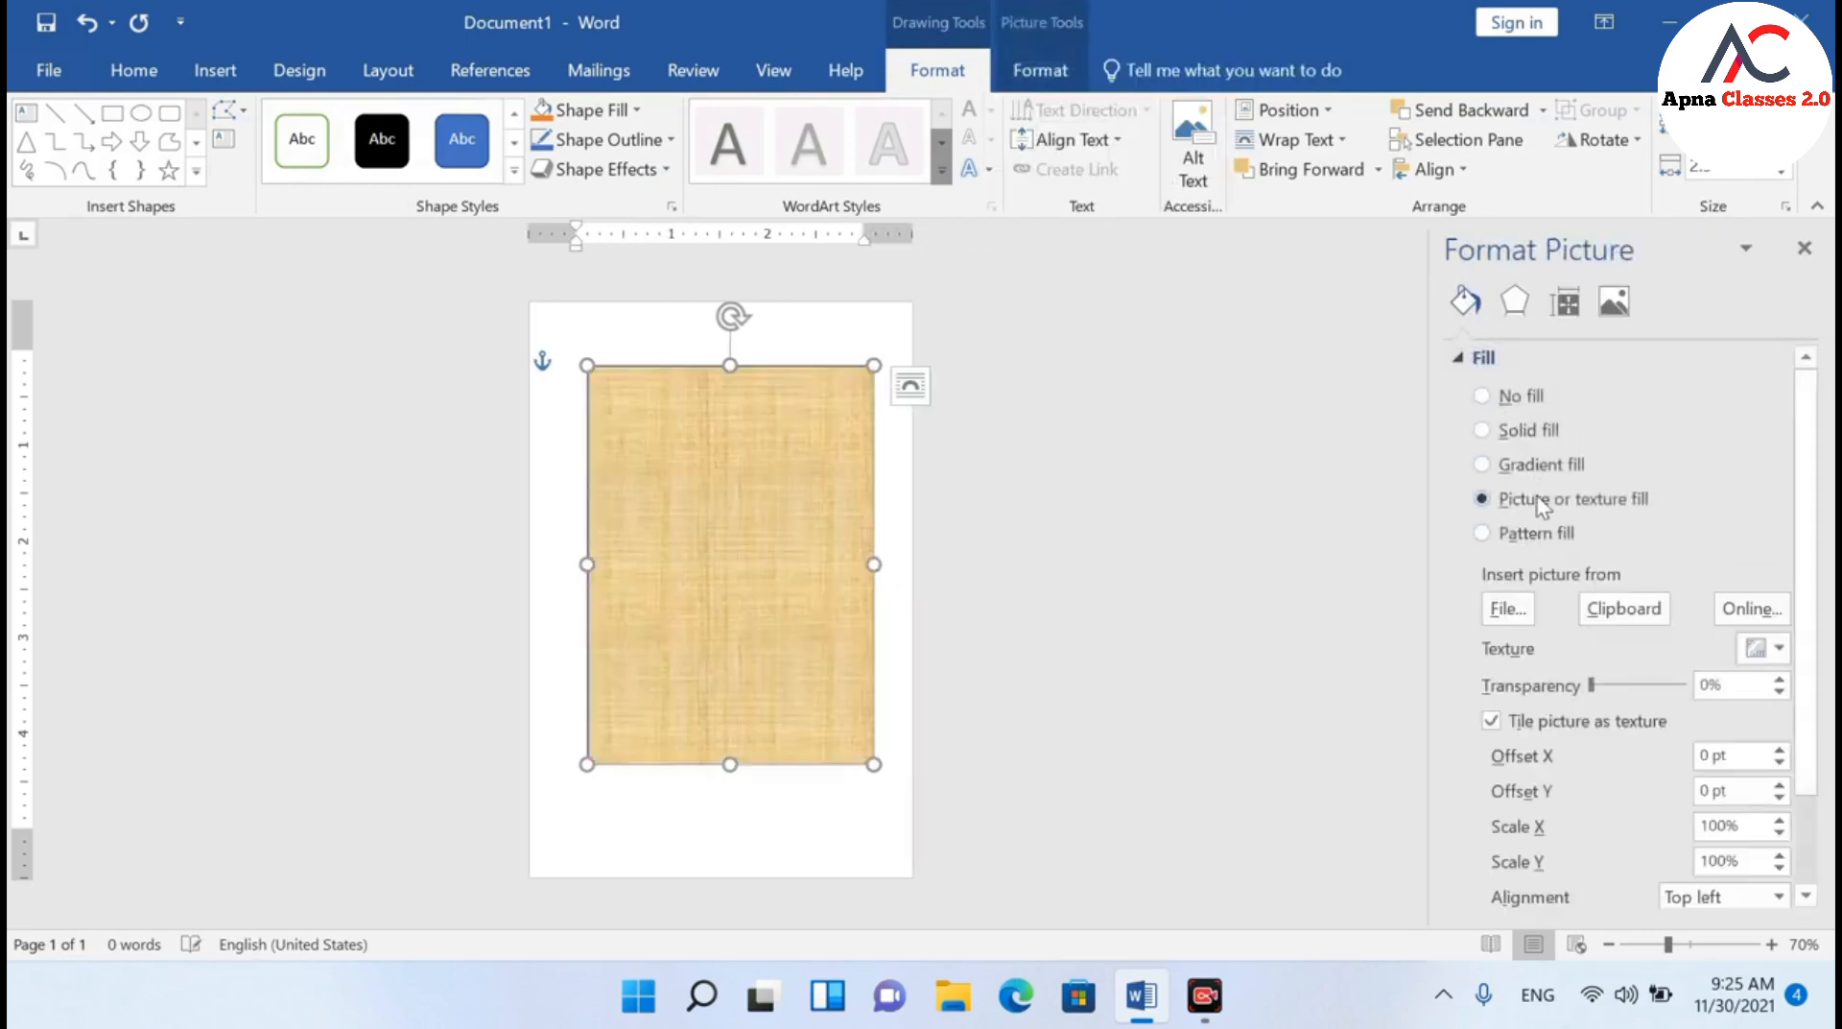
click(1502, 610)
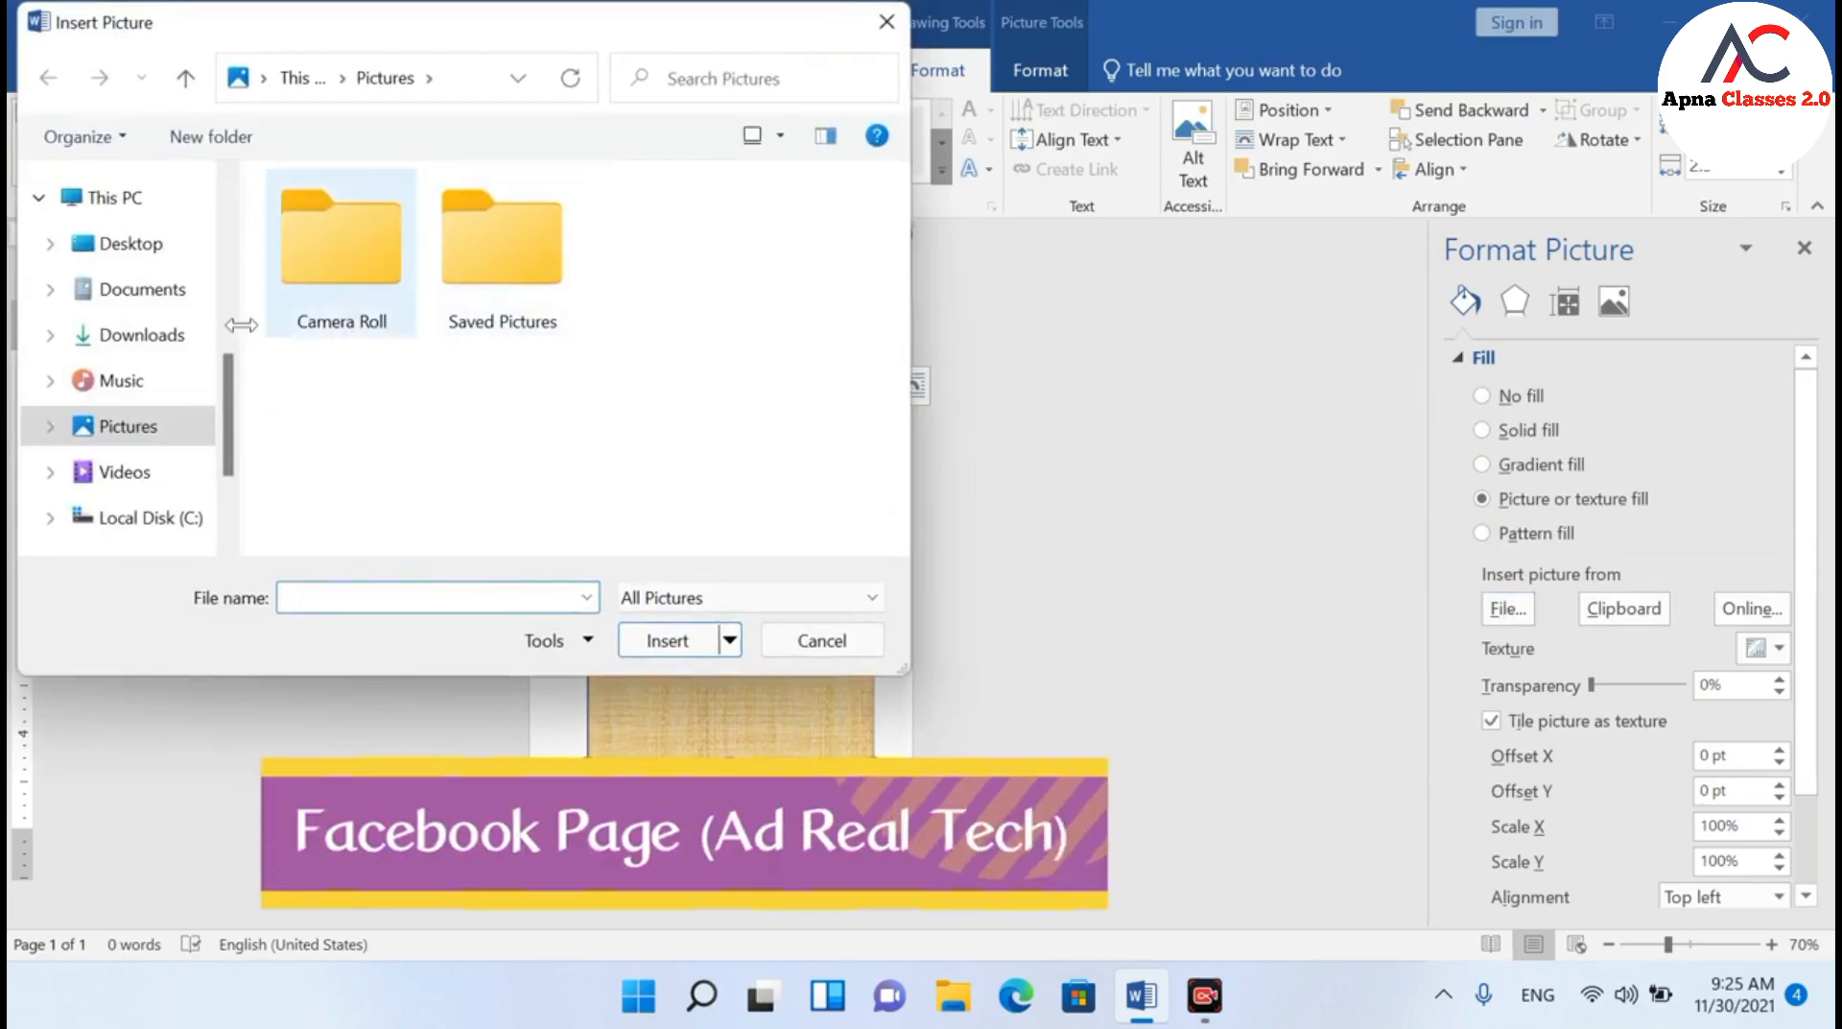
click(113, 246)
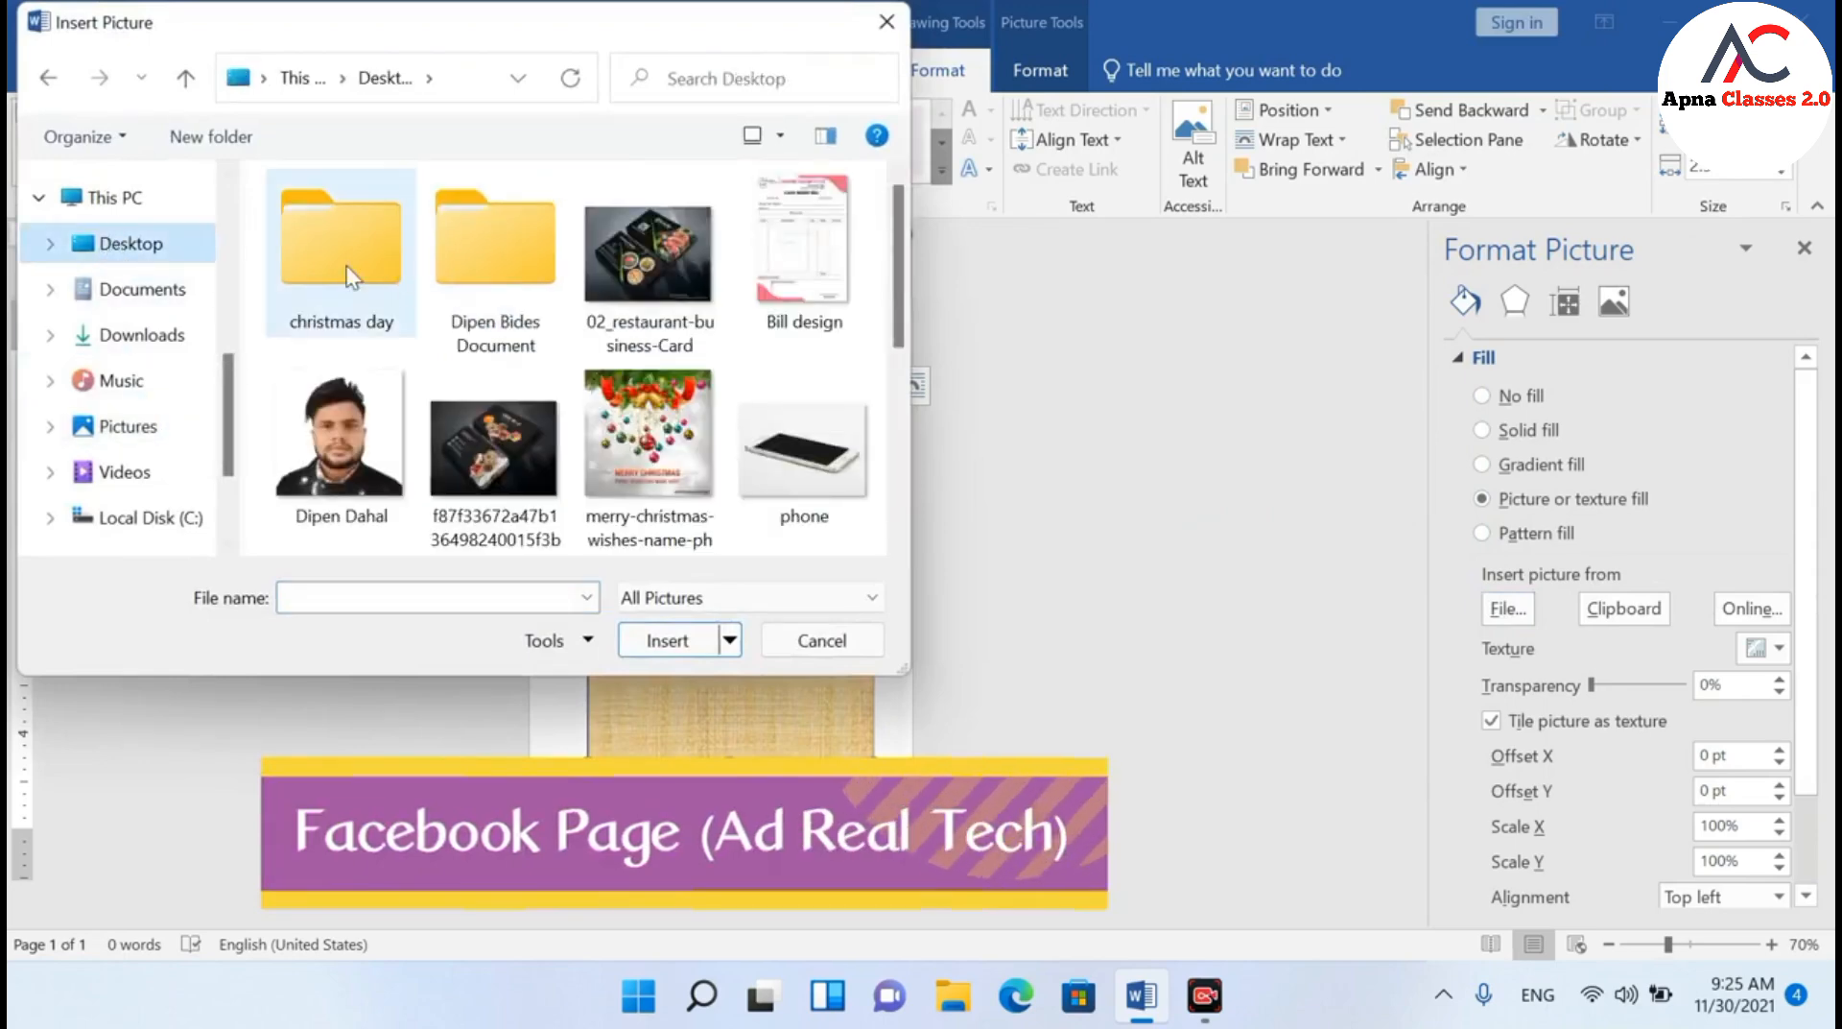
double_click(345, 276)
click(501, 240)
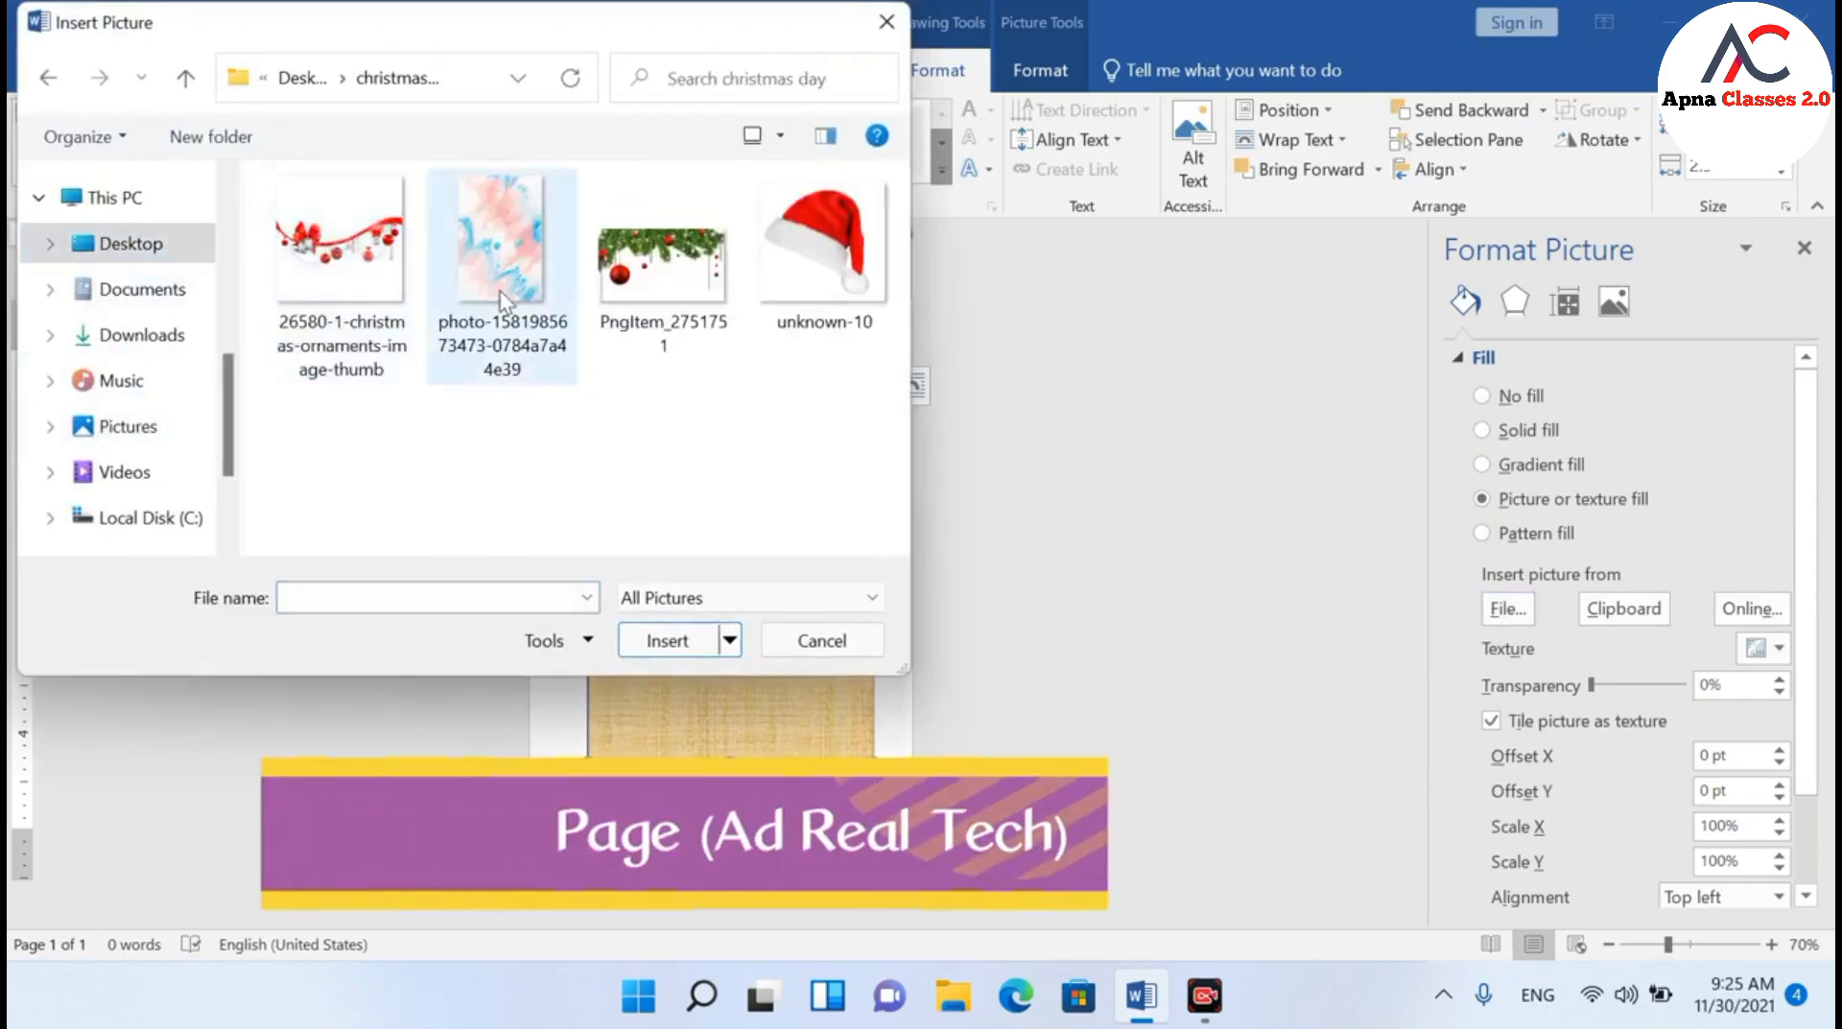
click(666, 640)
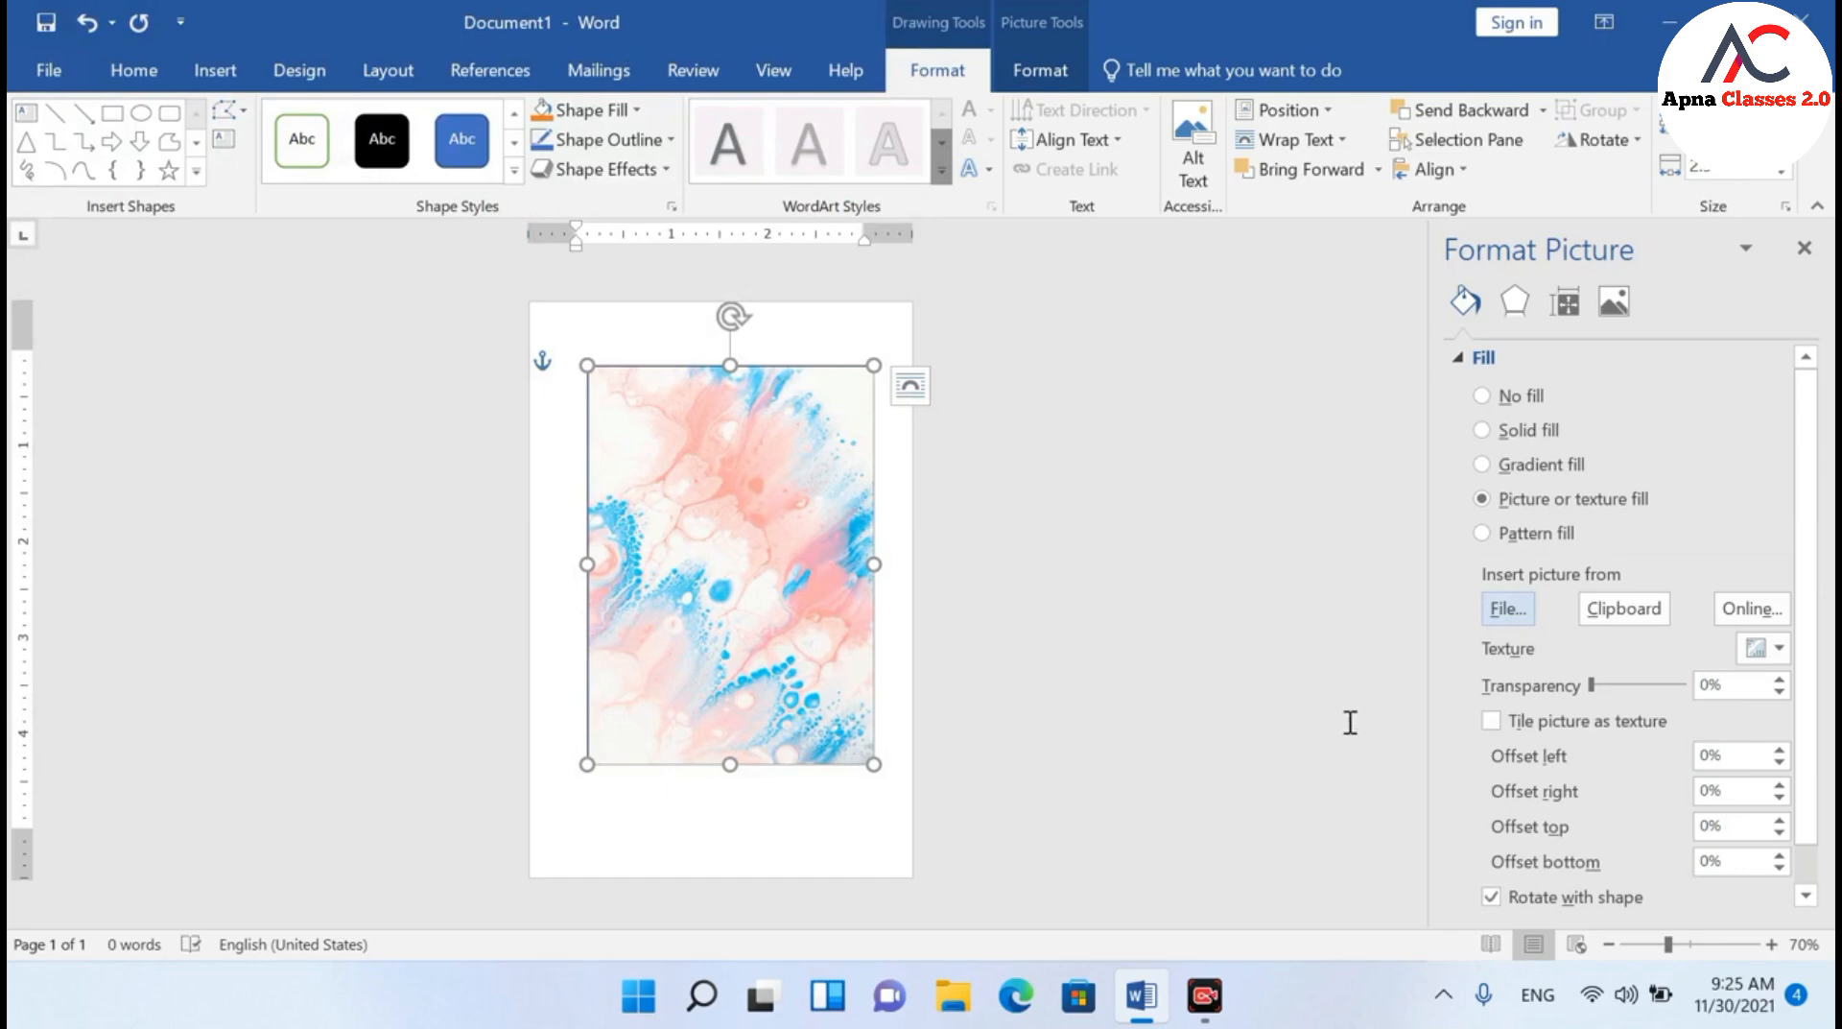
Remove the picture-filled rectangle's outline, then move and enlarge the shape to cover the whole page
scroll(1618, 728, down, 1)
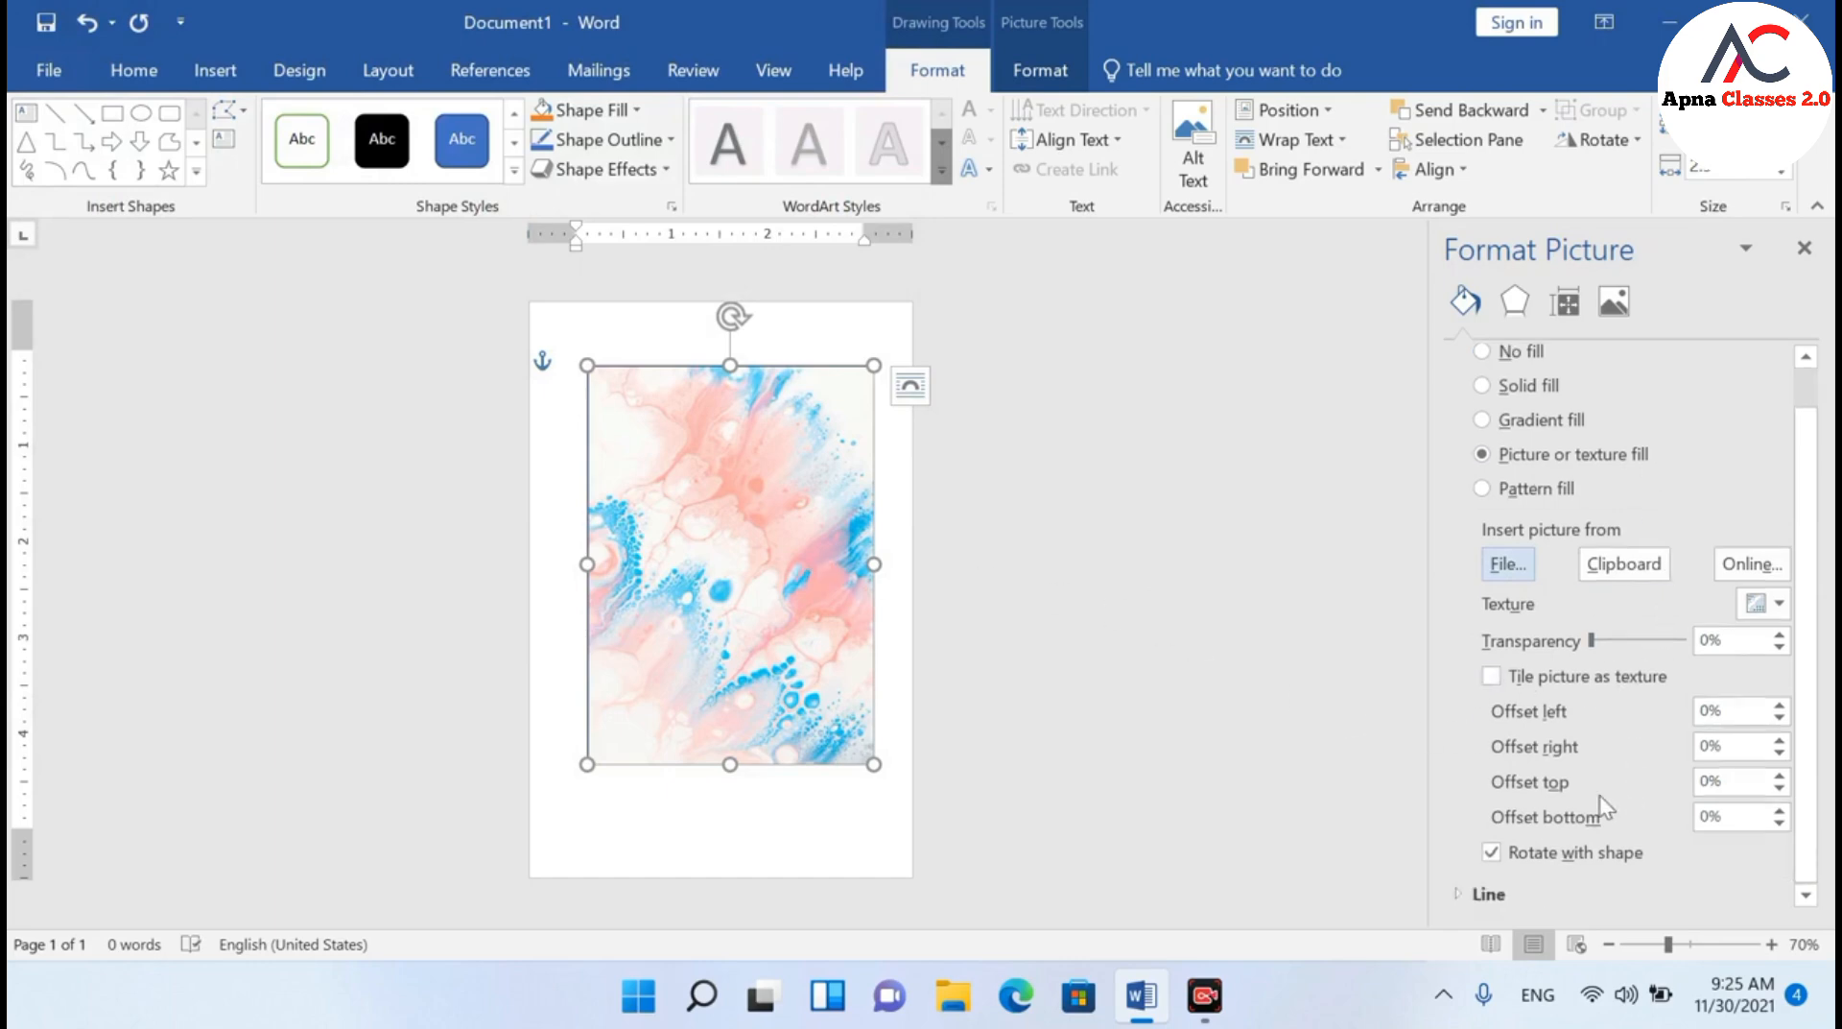
click(1454, 889)
click(1482, 658)
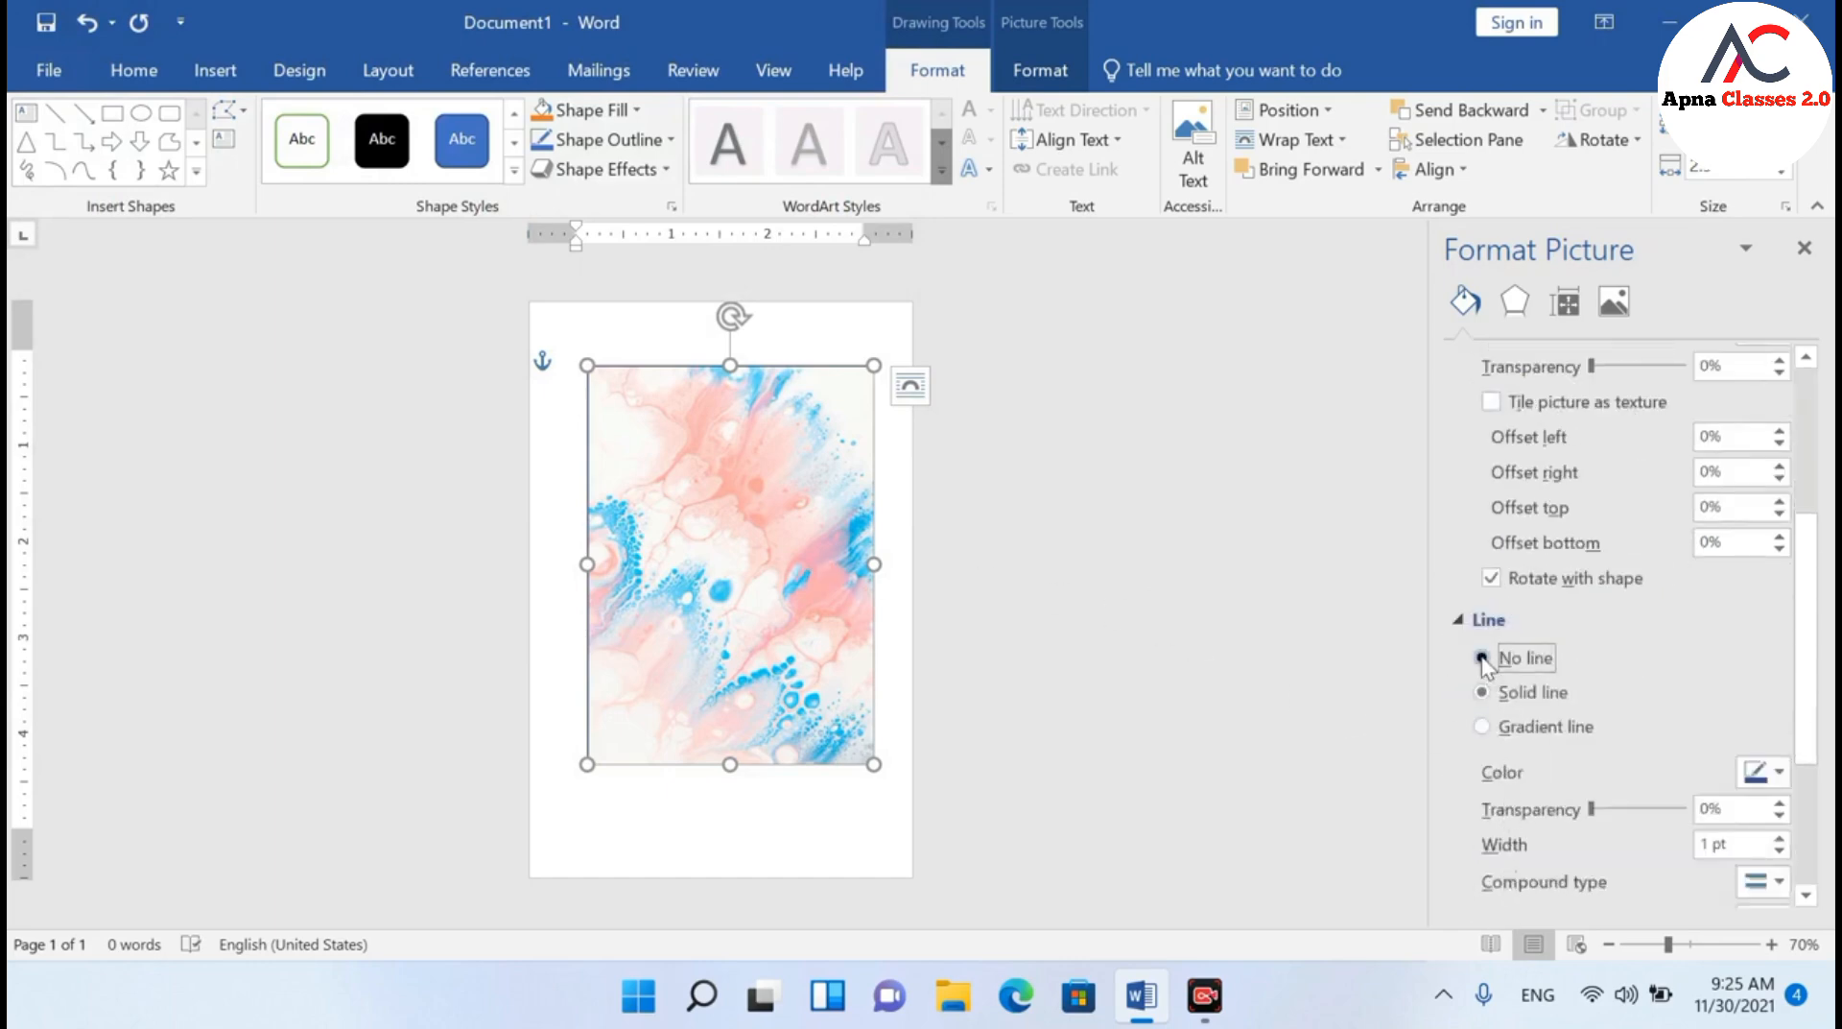
click(991, 579)
drag(785, 548, 723, 483)
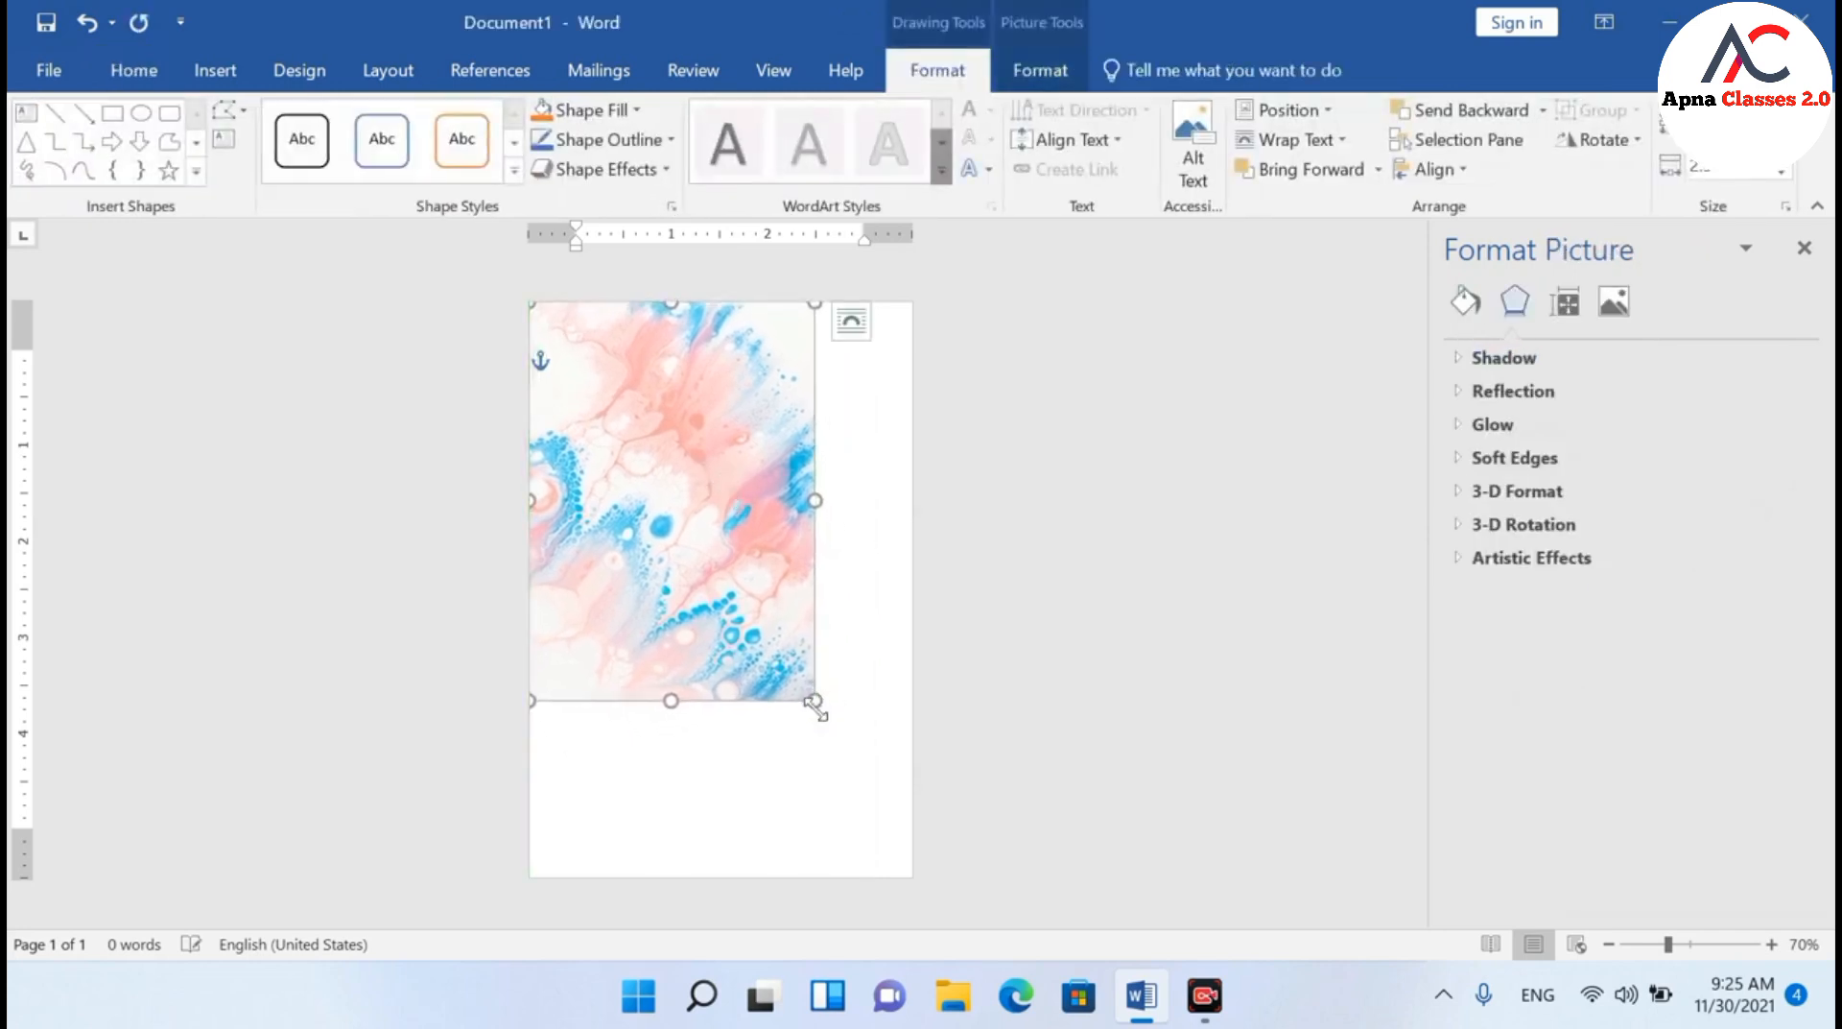
drag(815, 700, 927, 884)
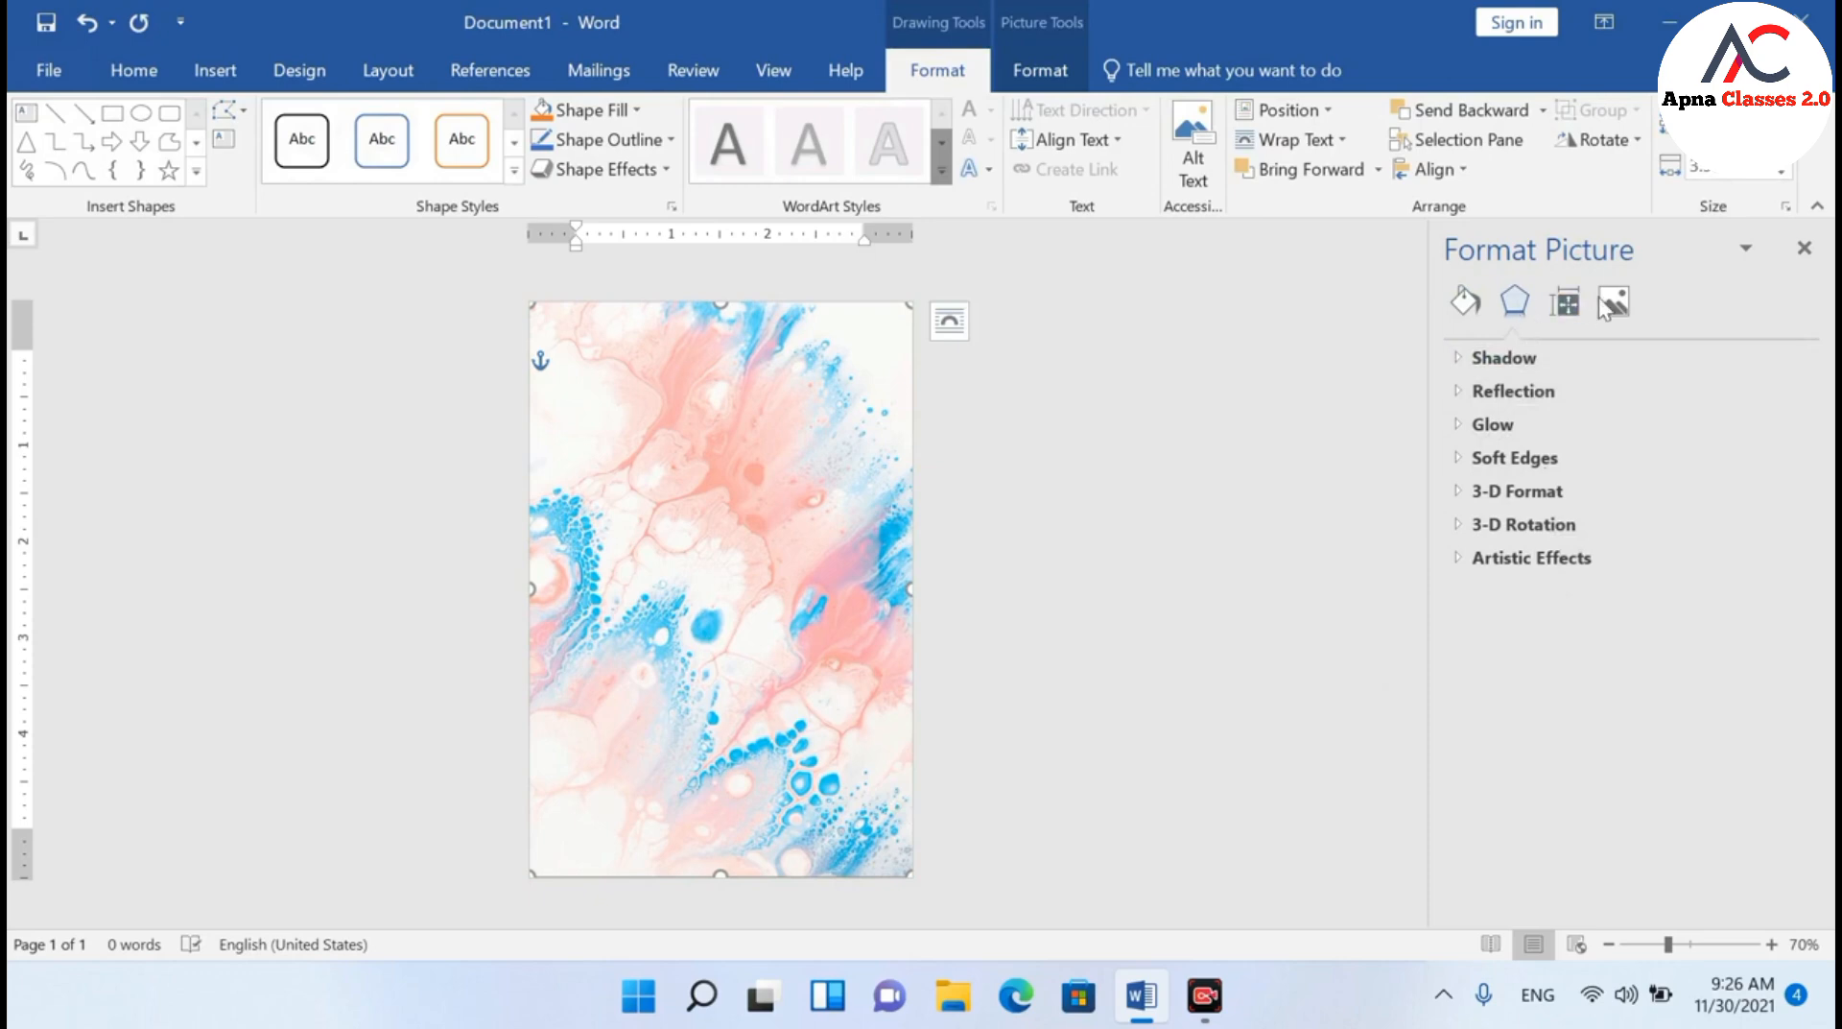
Set the background picture fill's transparency to about 83% and close the formatting pane
click(1466, 302)
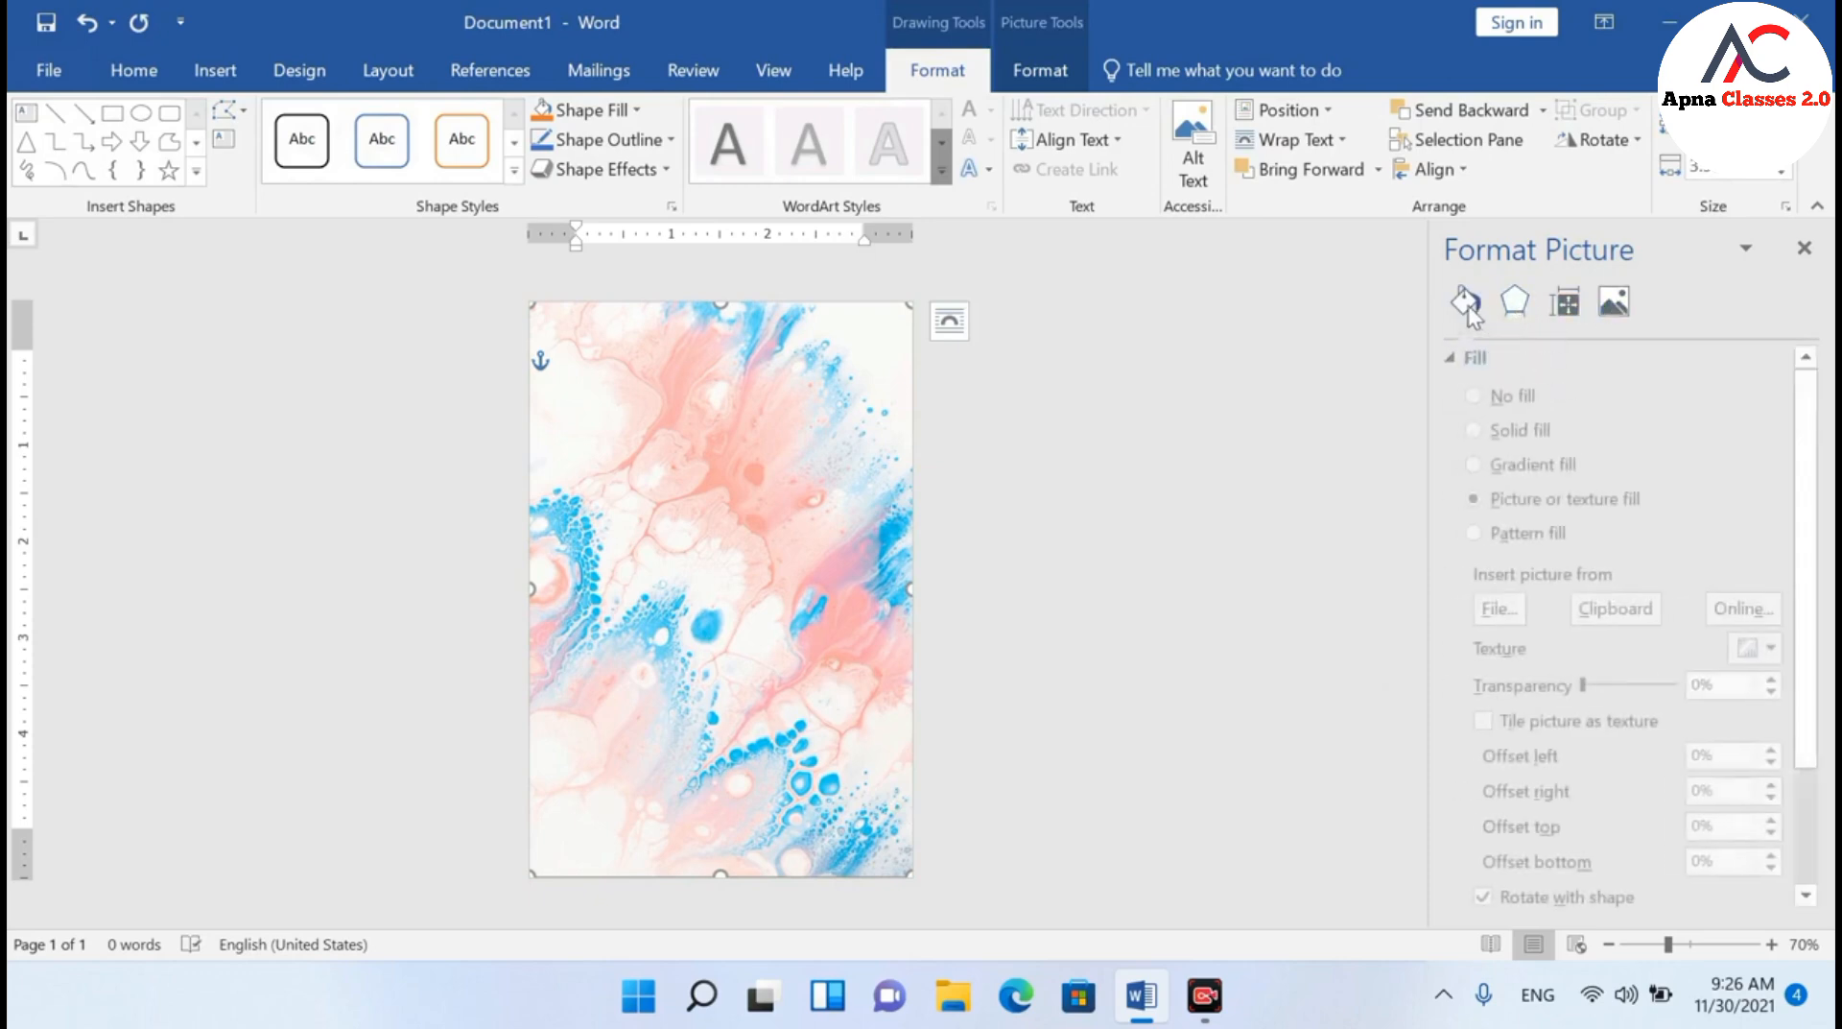
scroll(1614, 703, down, 1)
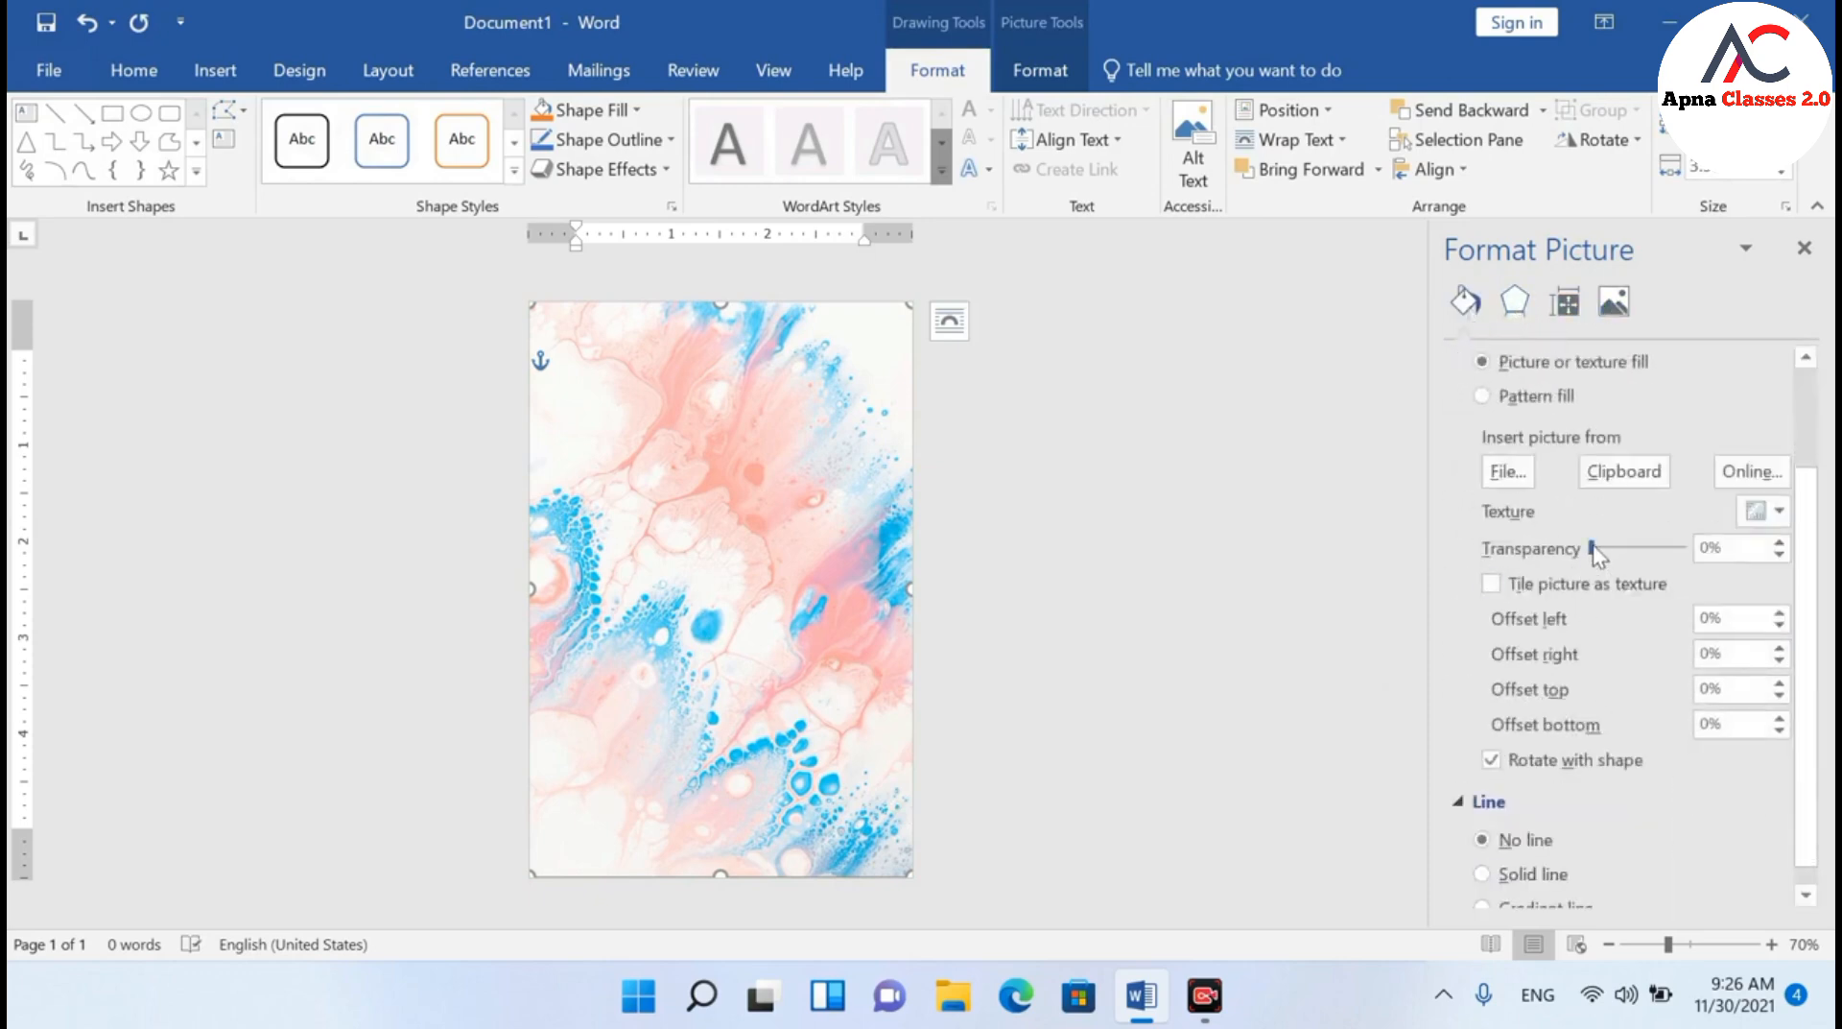
drag(1612, 545, 1660, 545)
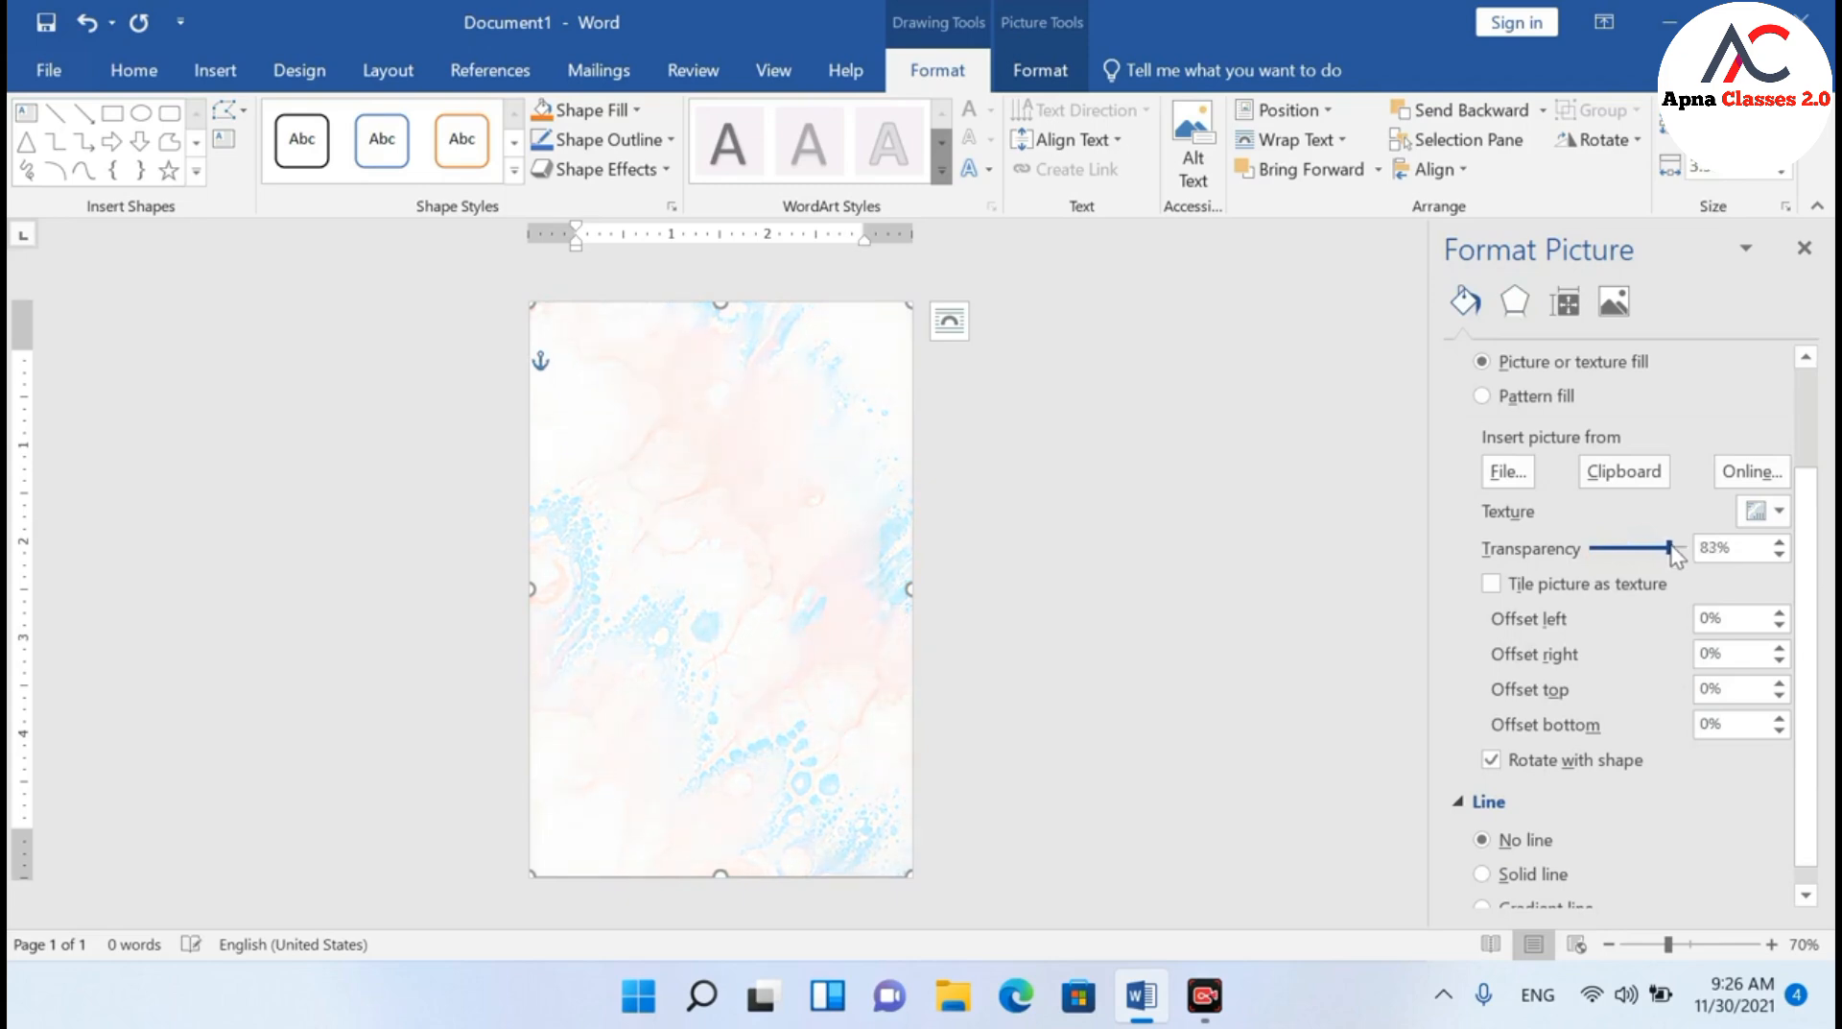
click(1355, 538)
scroll(1113, 568, down, 1)
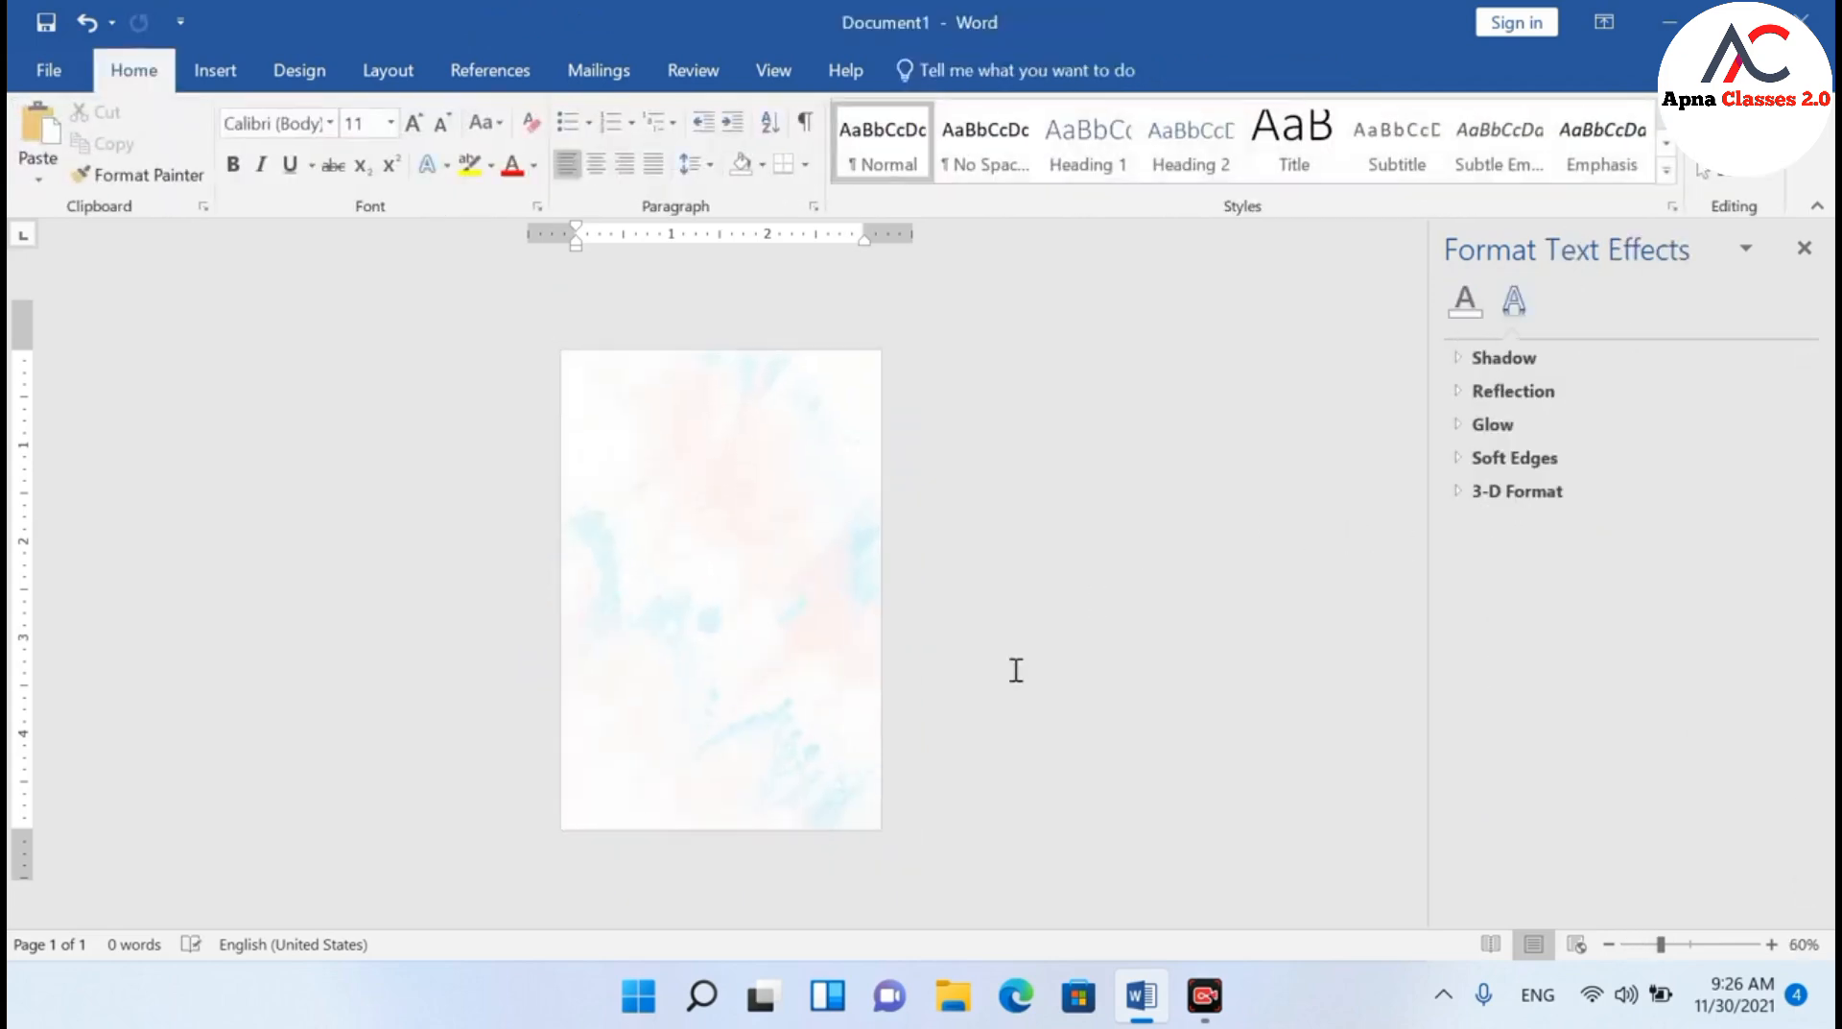
scroll(1075, 648, up, 1)
click(1803, 250)
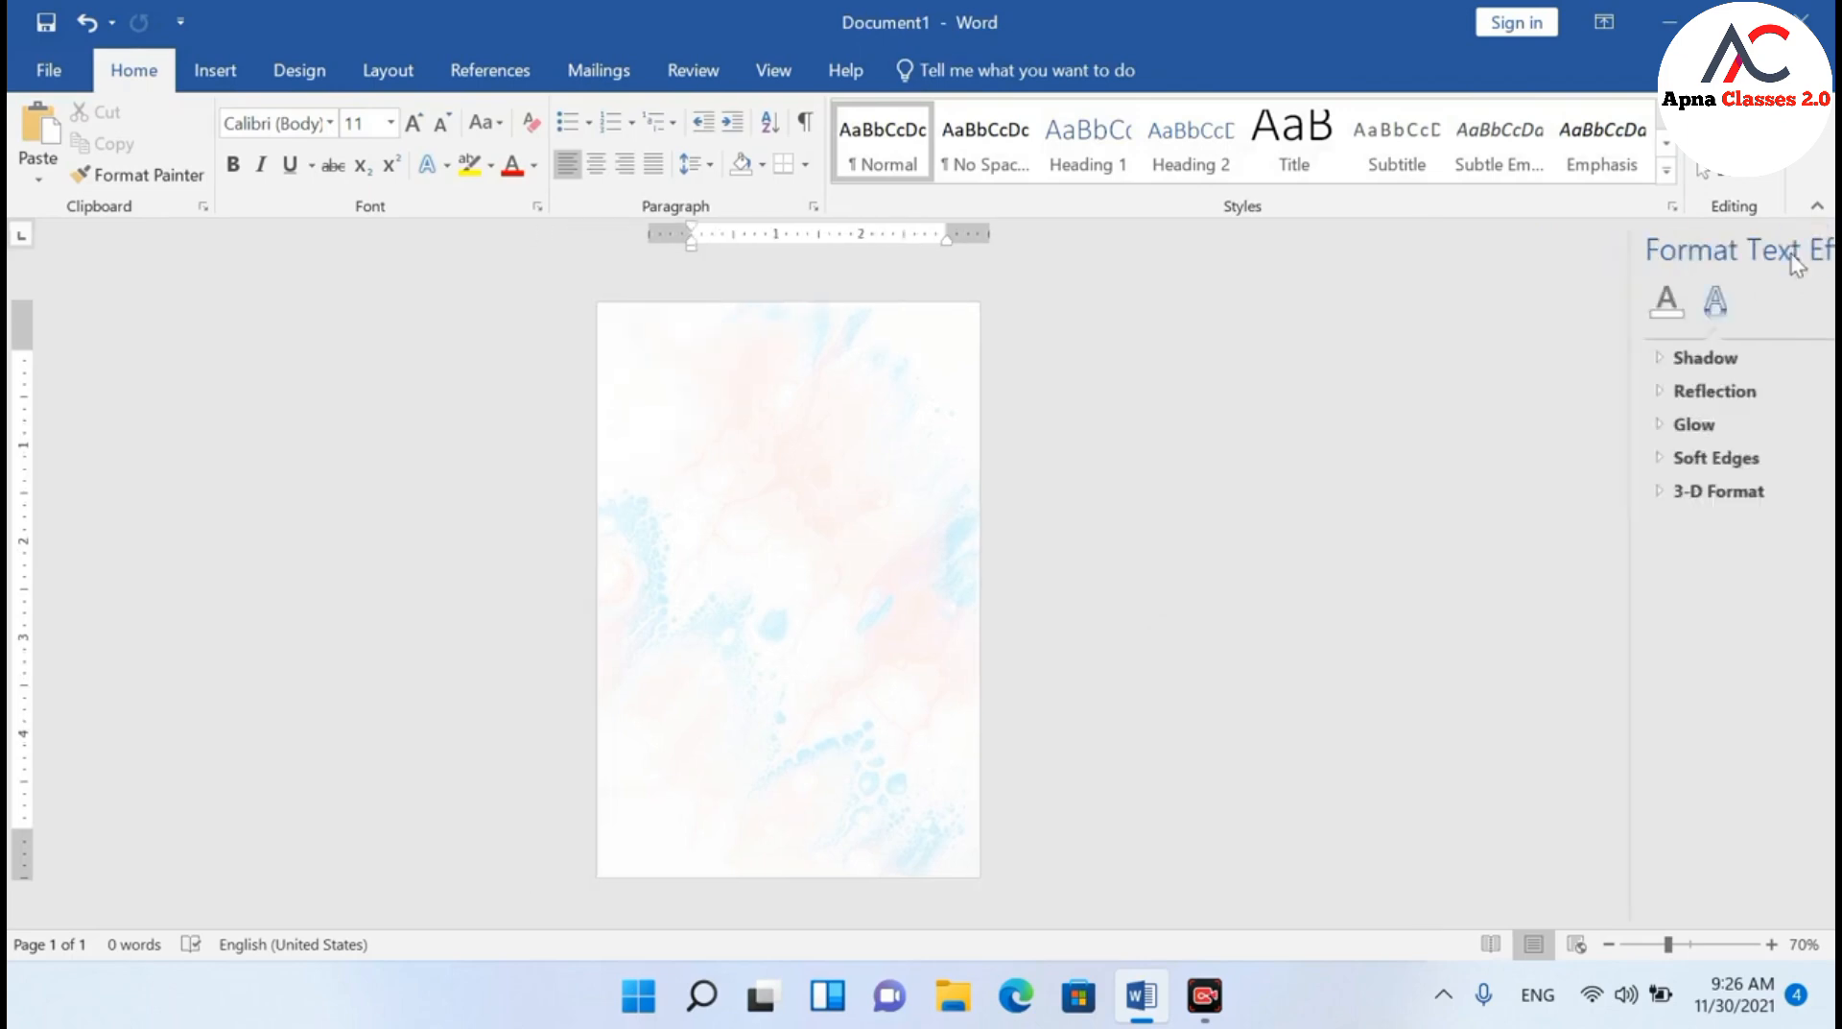
Insert the garland picture PngItem_2751751 and set its text wrapping to In Front of Text
click(230, 81)
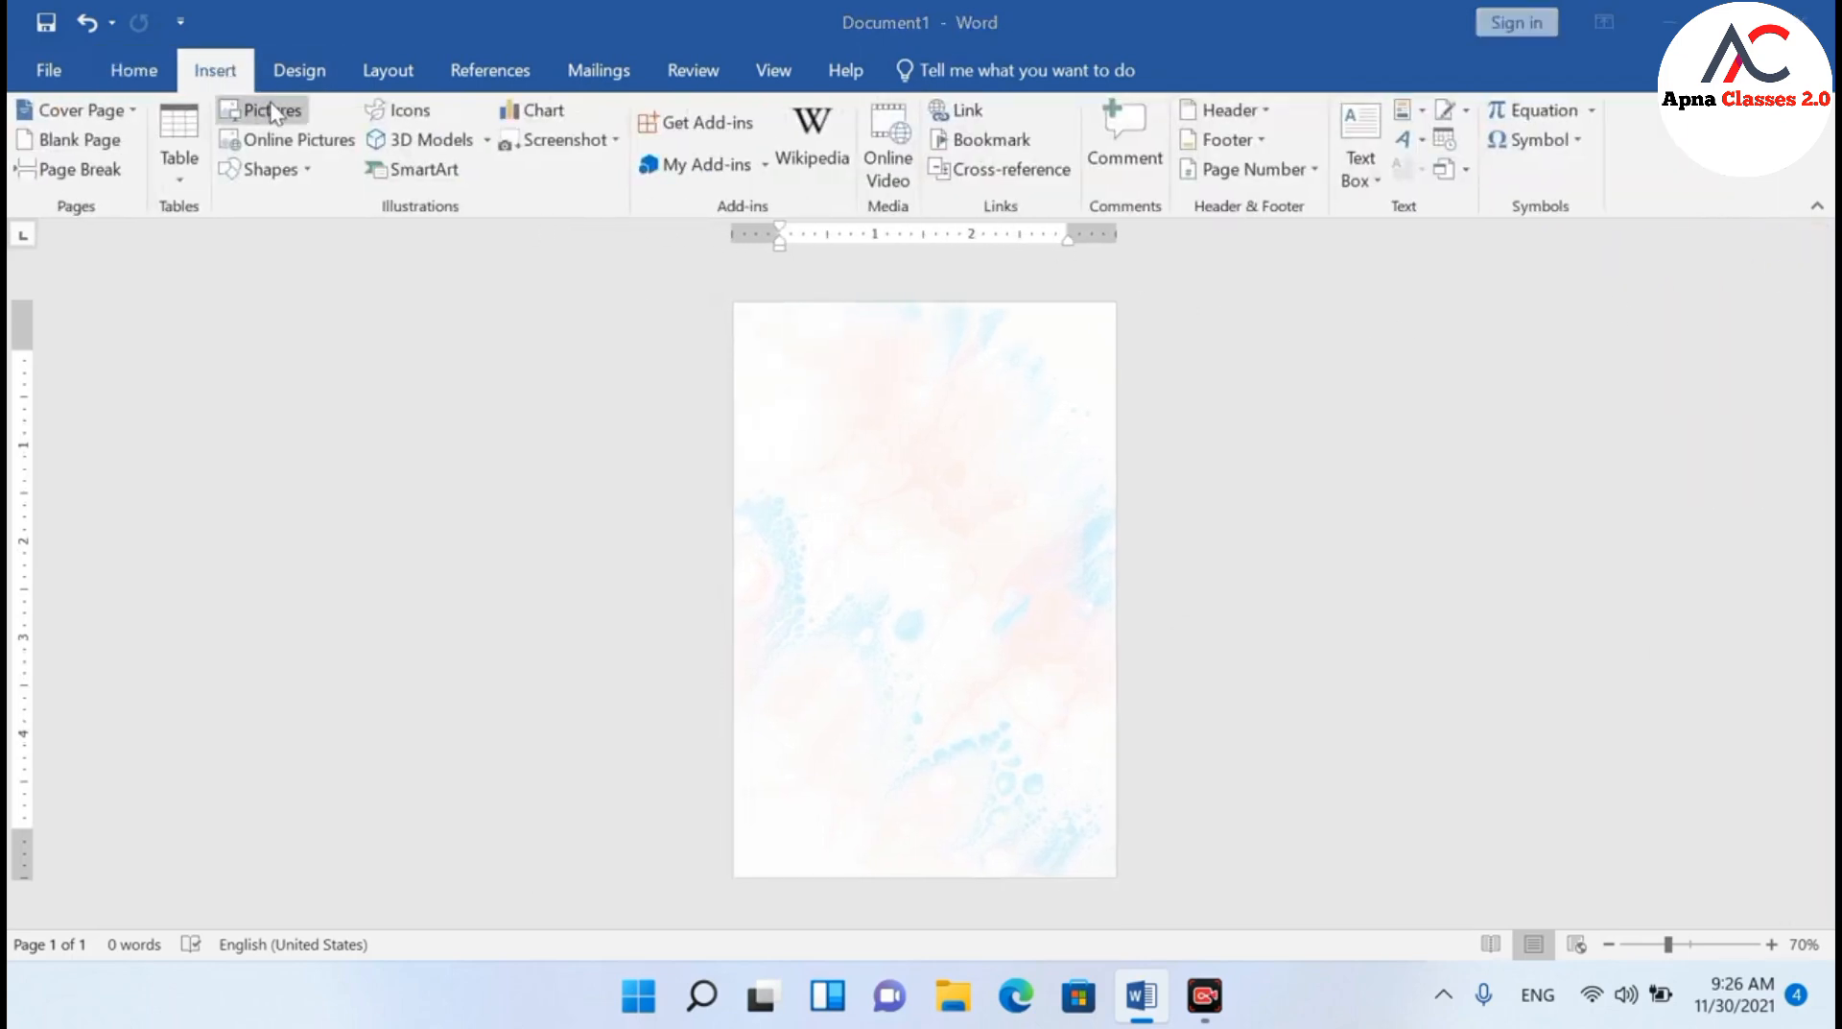
click(272, 112)
click(624, 290)
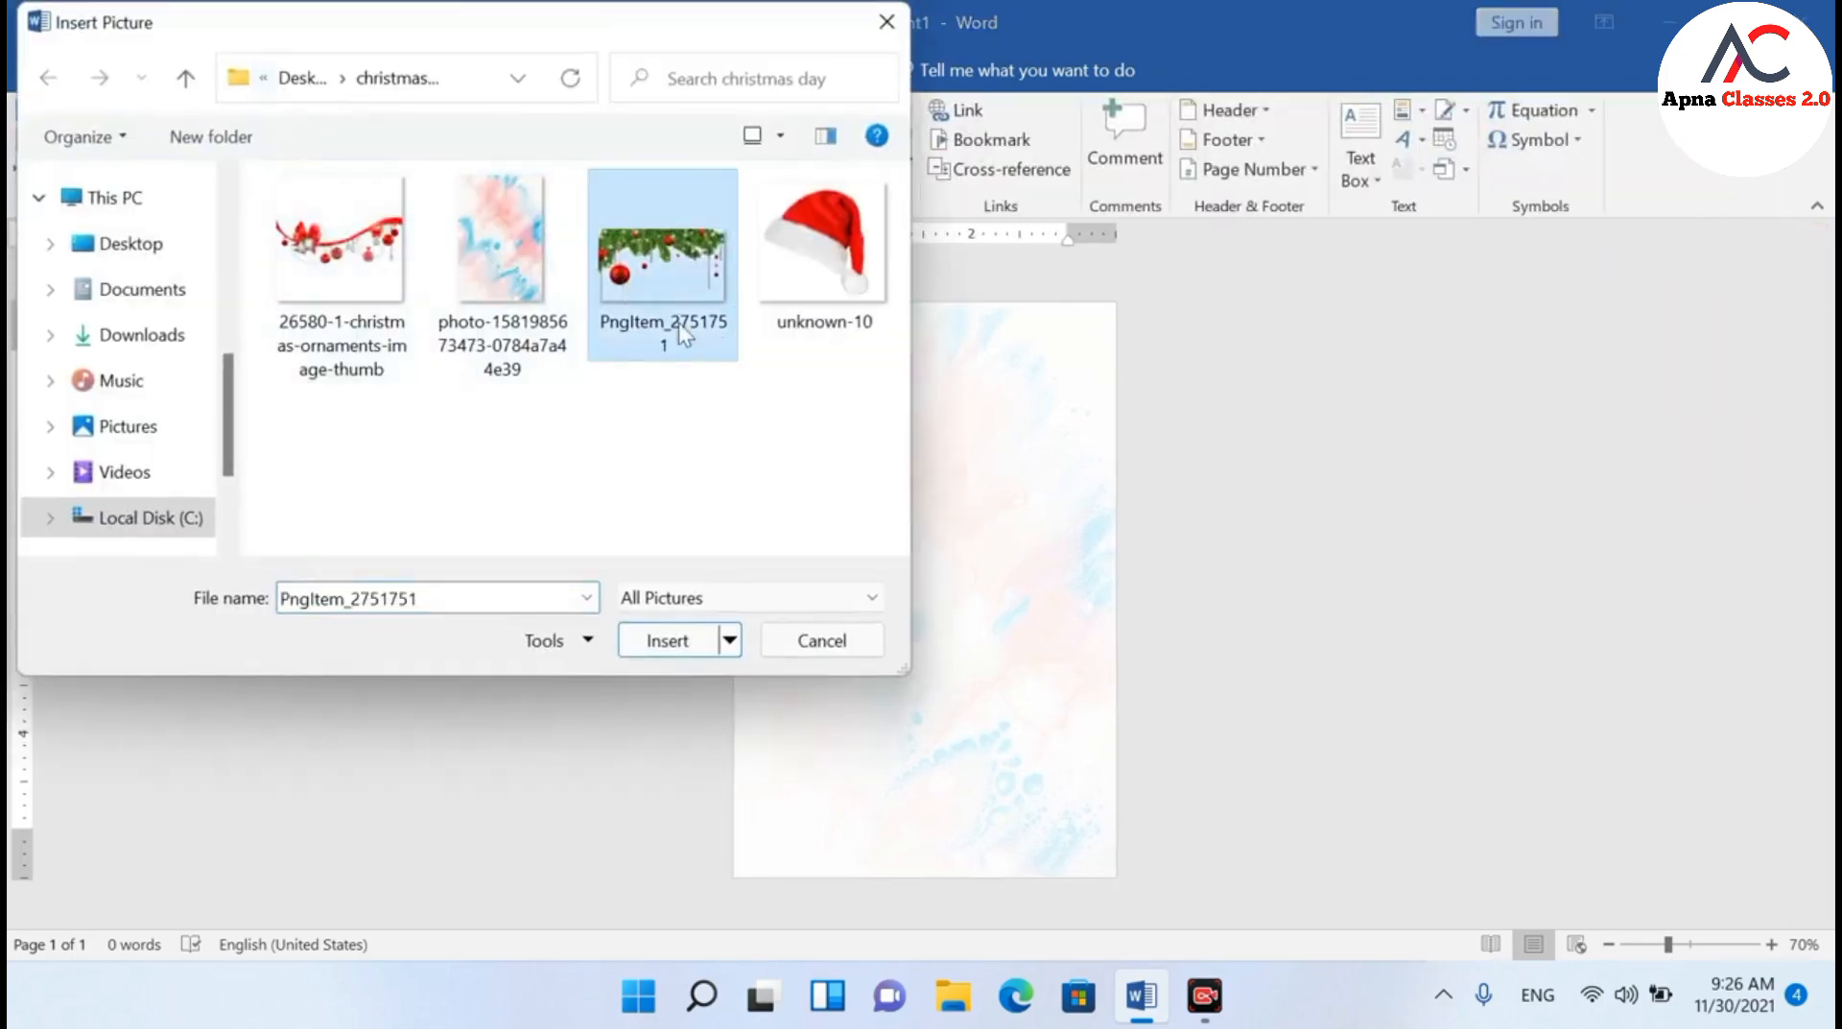
click(670, 640)
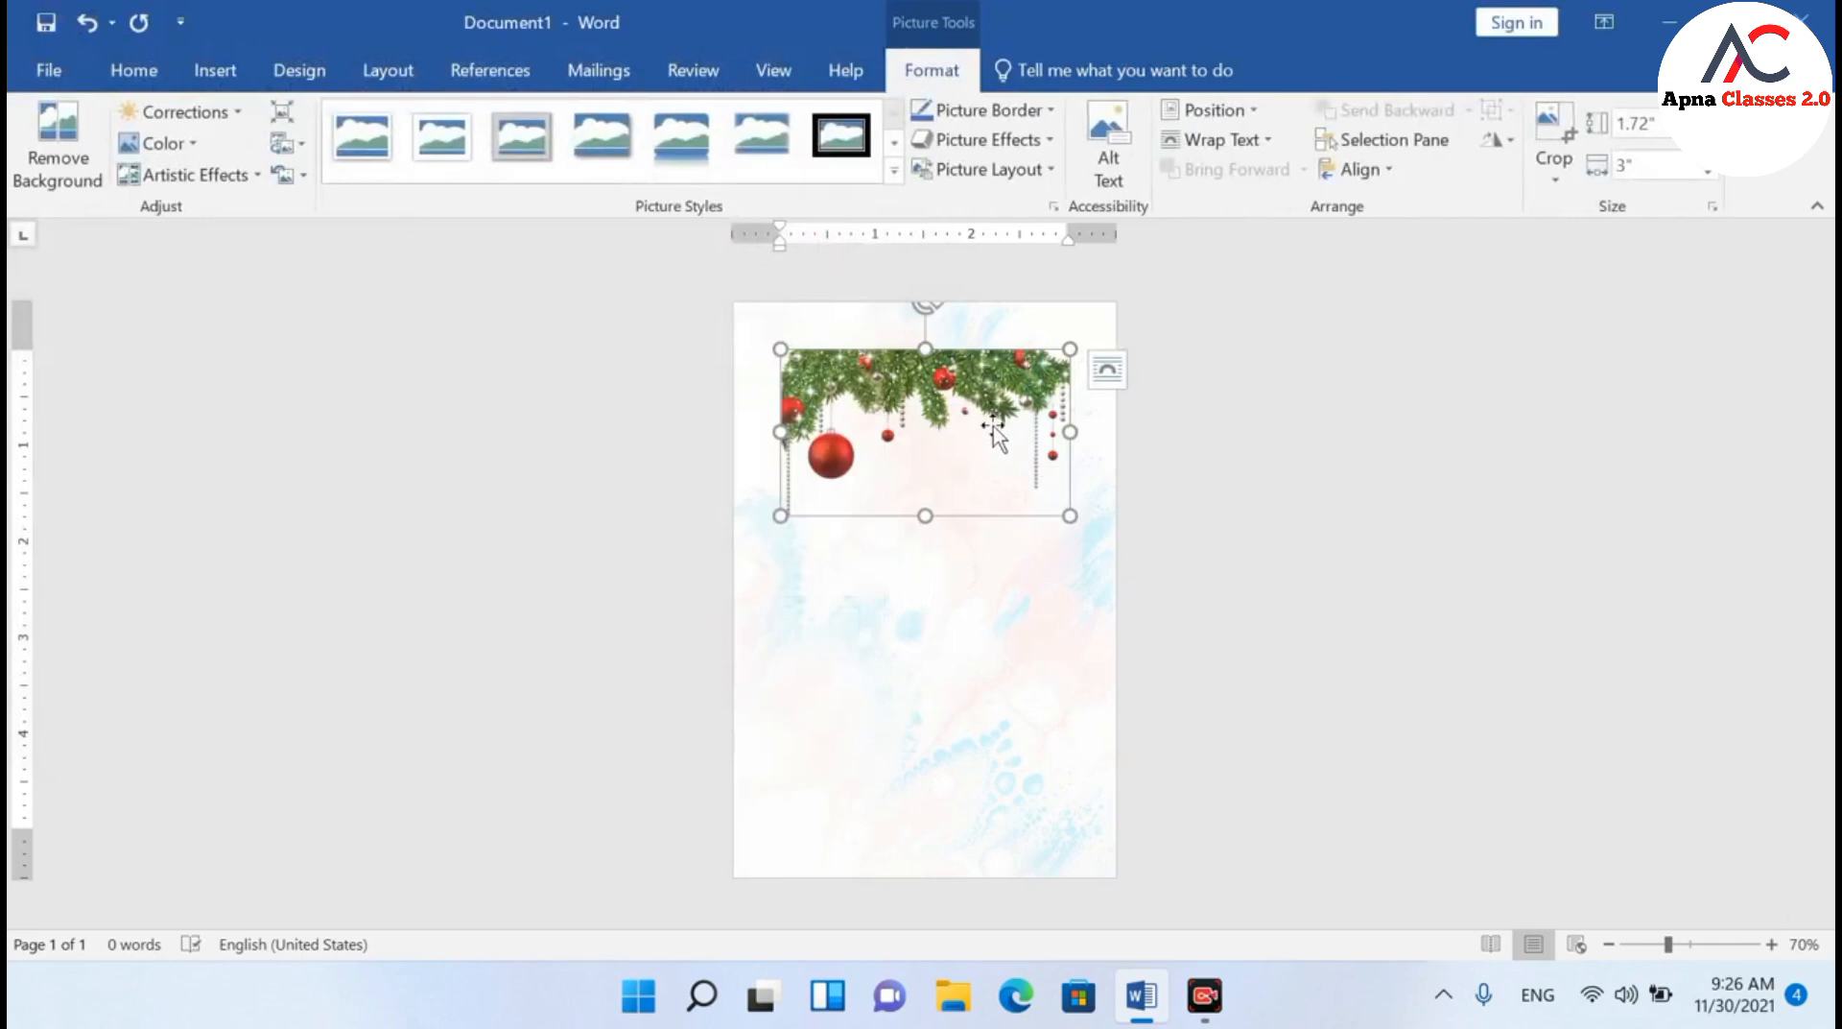
scroll(995, 531, up, 2)
scroll(995, 531, up, 1)
click(1217, 140)
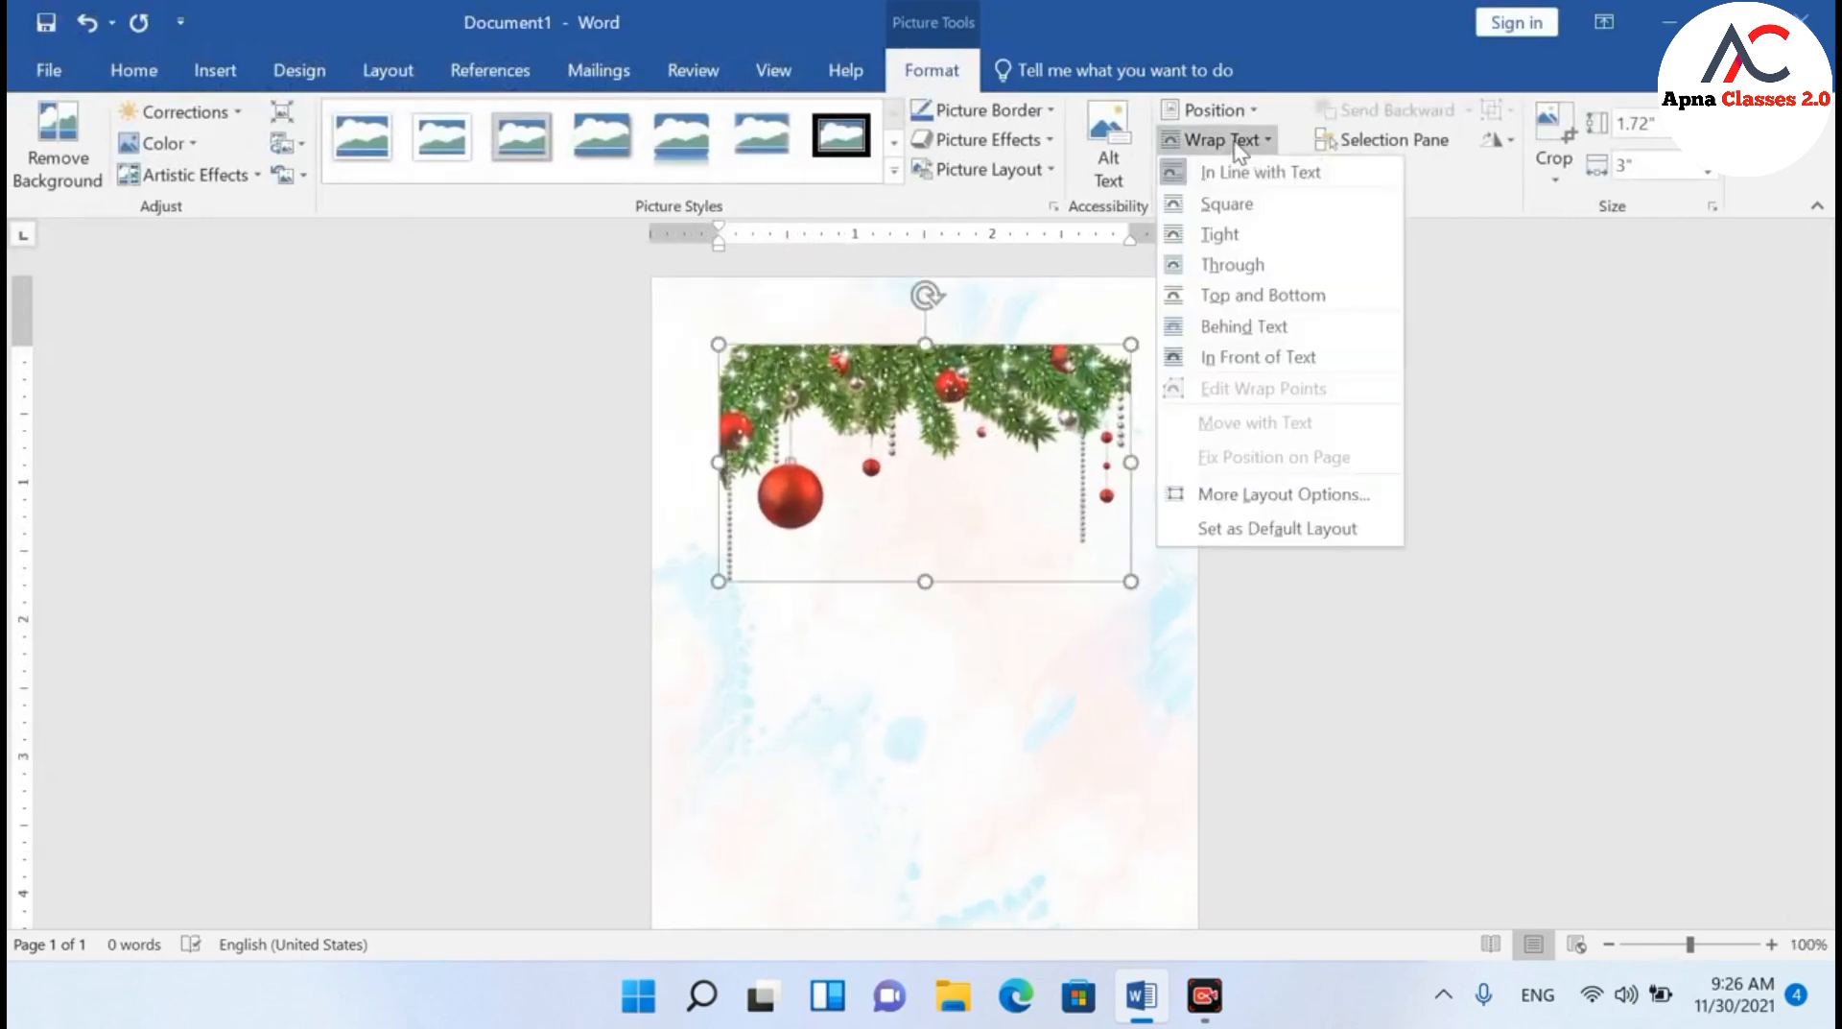
click(1244, 357)
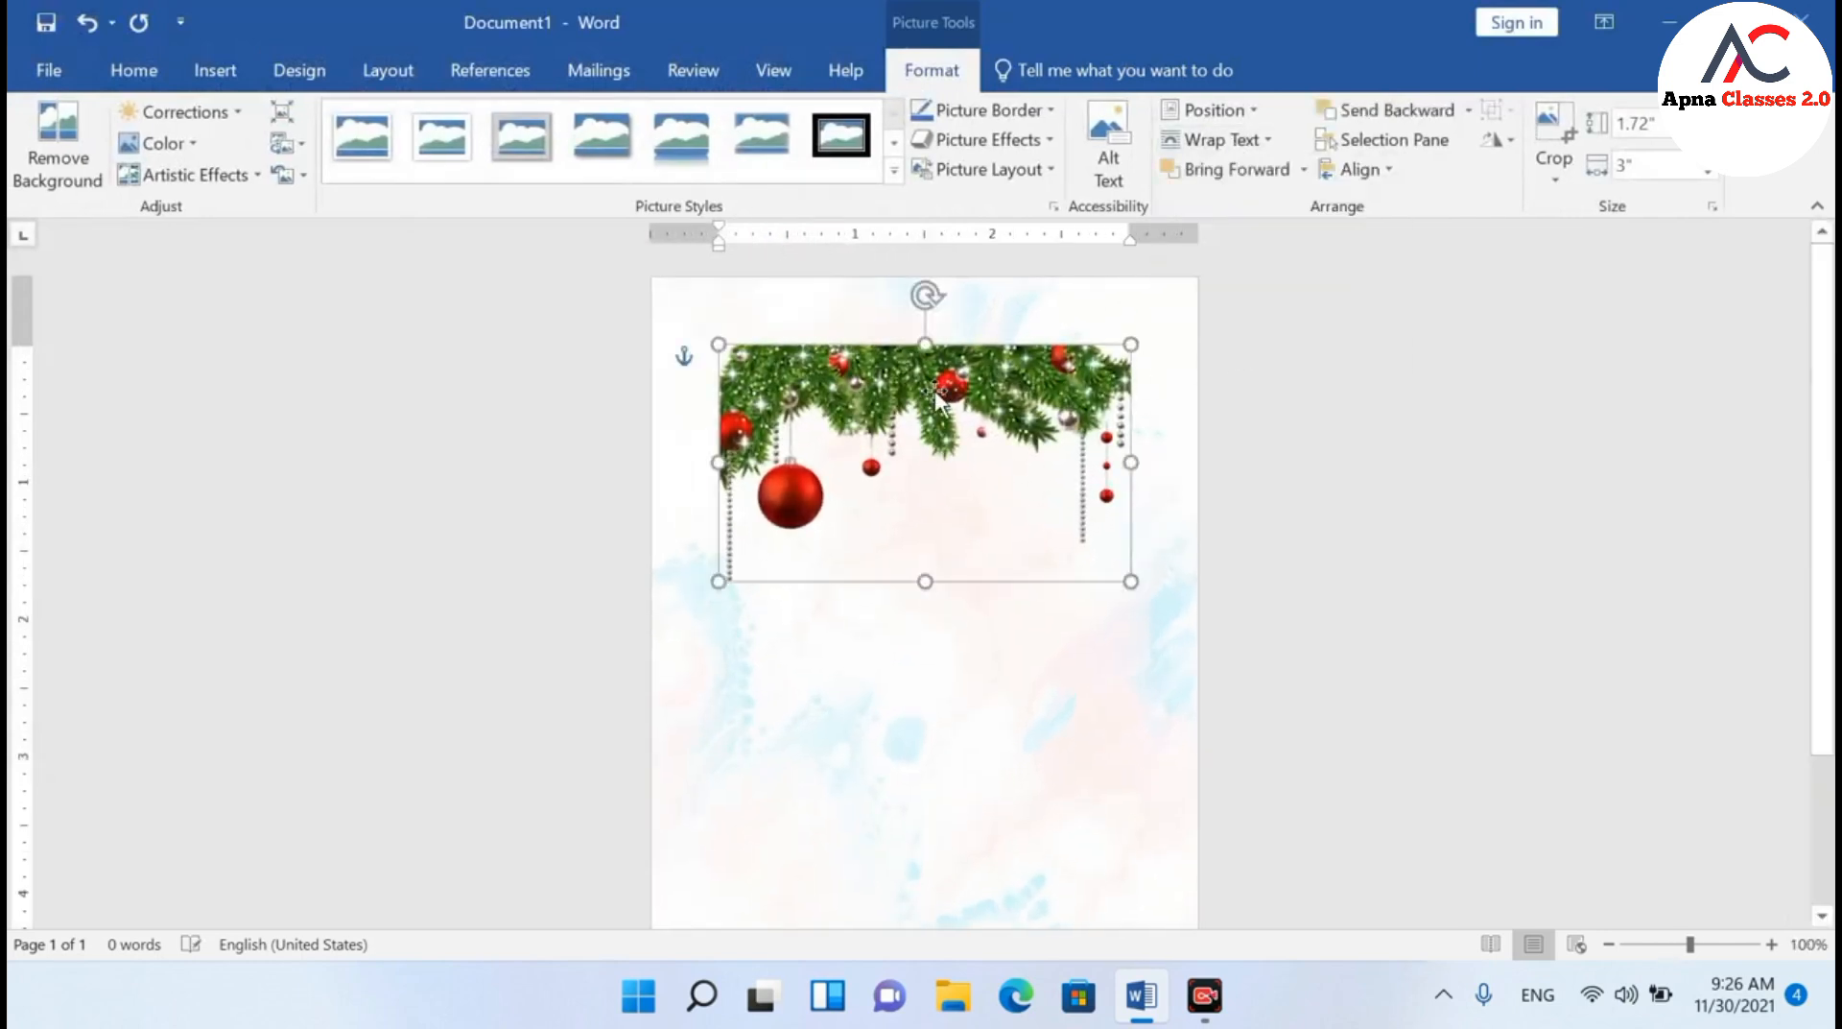
Move the garland picture to the page's upper-left corner and enlarge it to span the full page width
drag(966, 396, 897, 326)
drag(1056, 507, 1150, 589)
click(1215, 664)
scroll(1123, 679, down, 3)
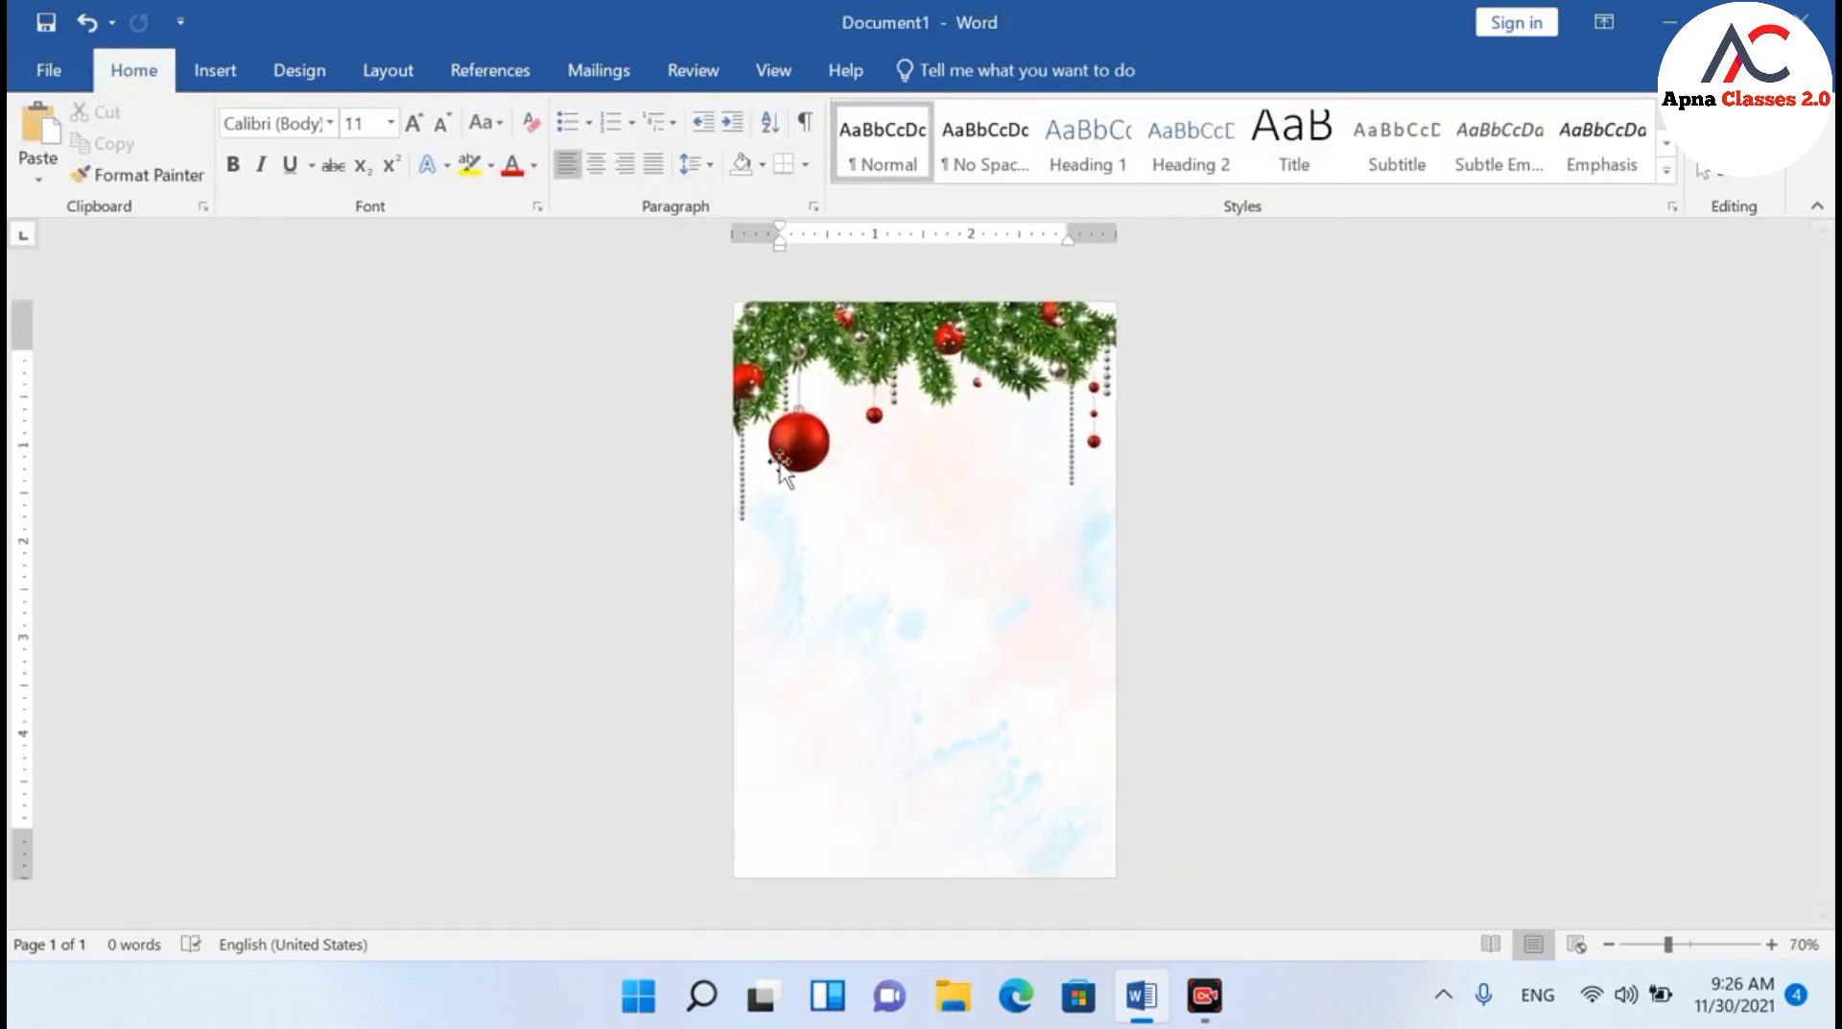
Insert the picture 26580-1-christmas-ornaments-image-thumb and set its text wrapping to In Front of Text
click(217, 71)
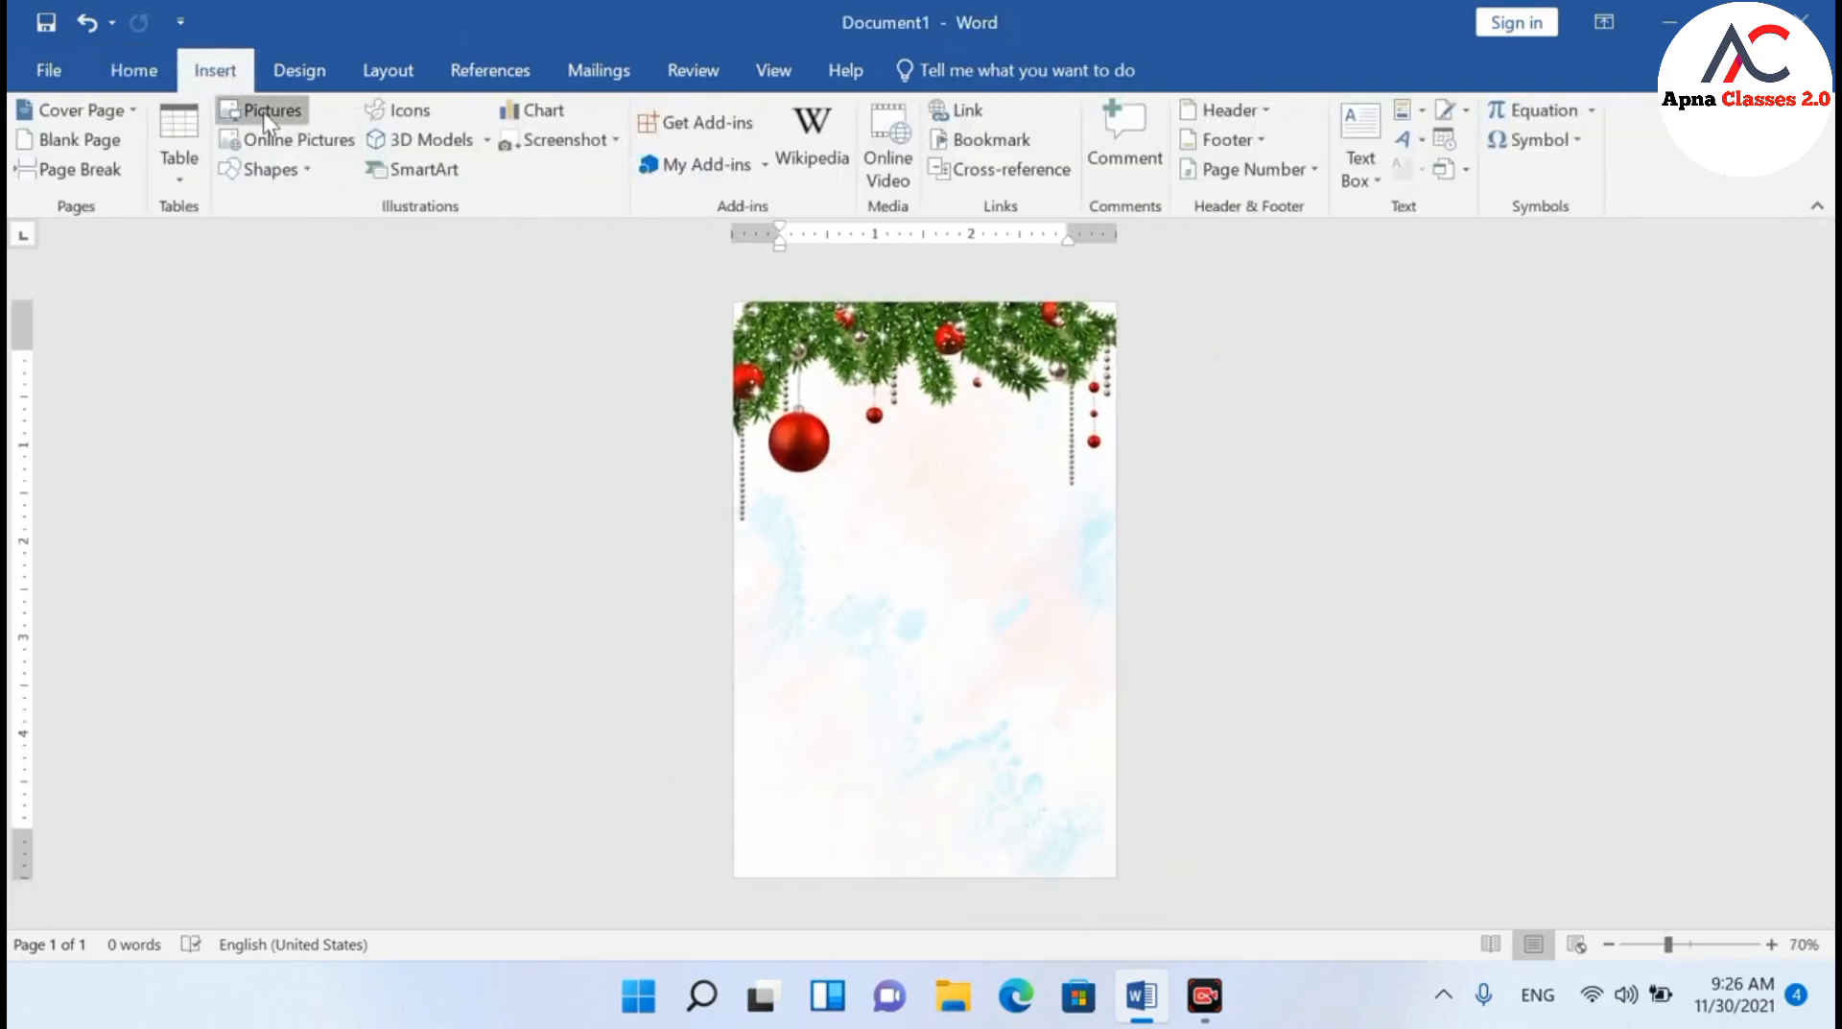
click(263, 111)
click(336, 276)
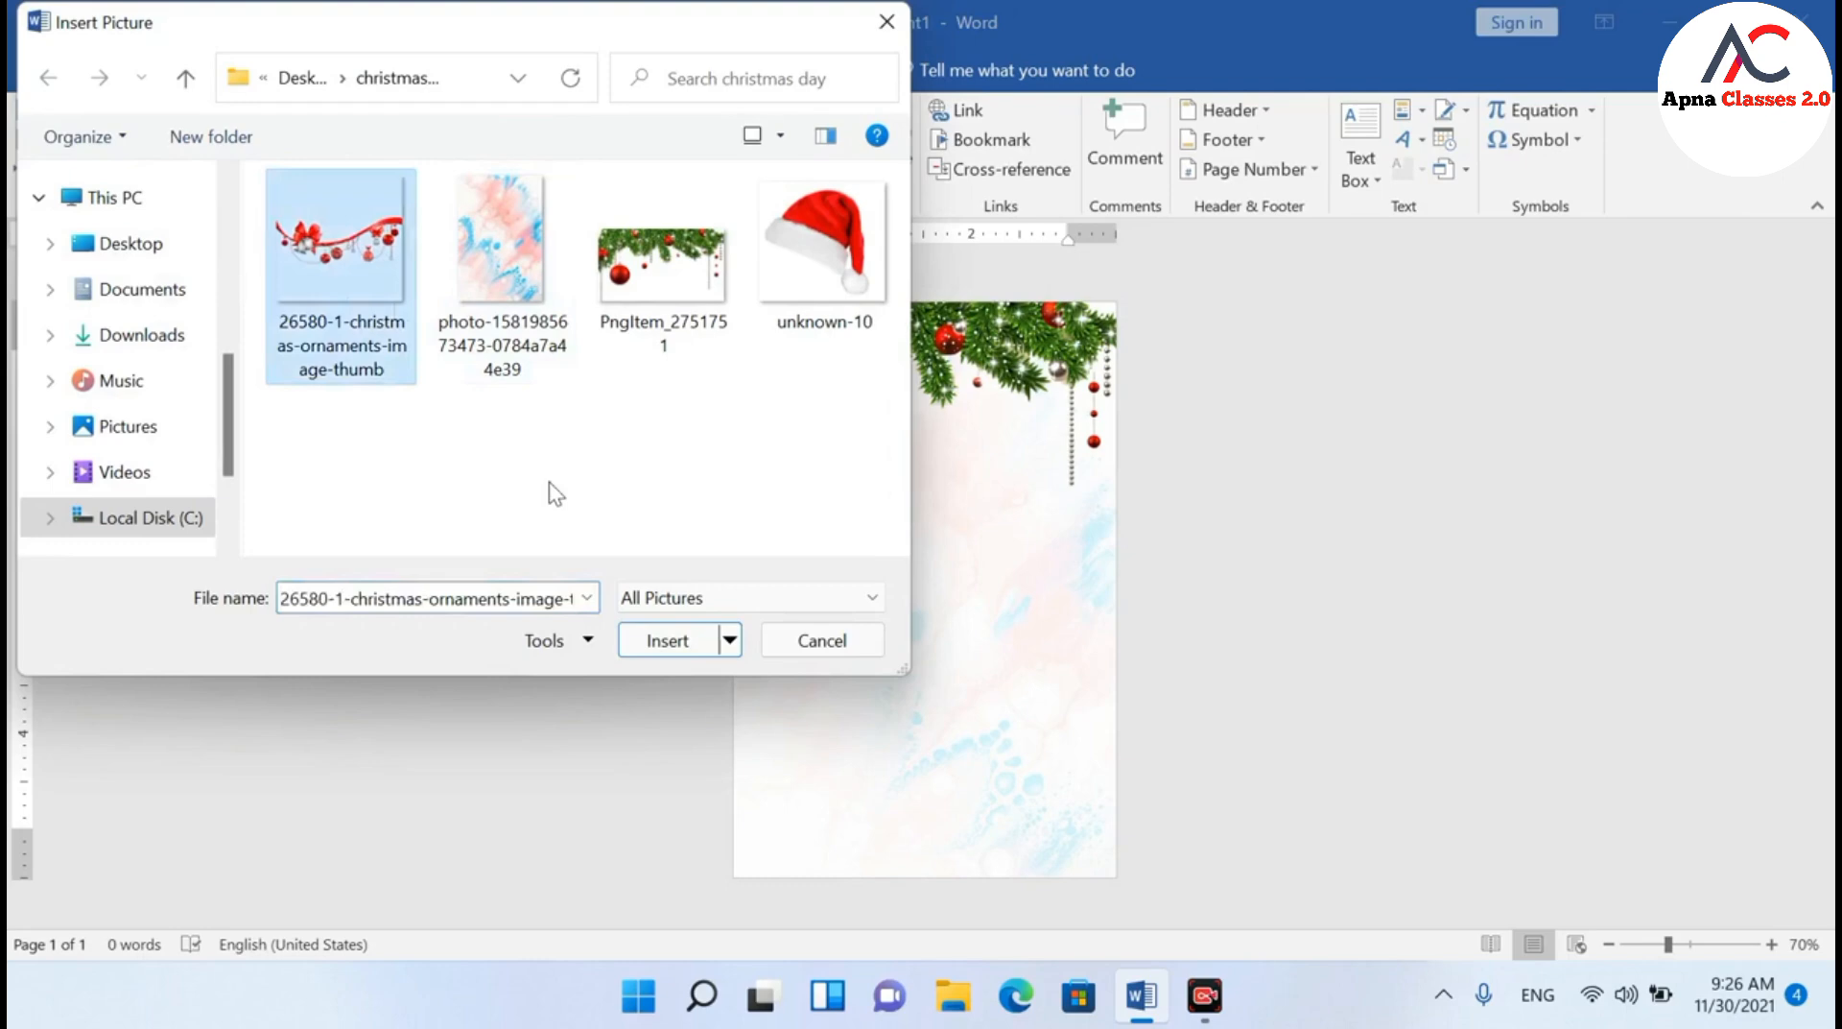
click(680, 649)
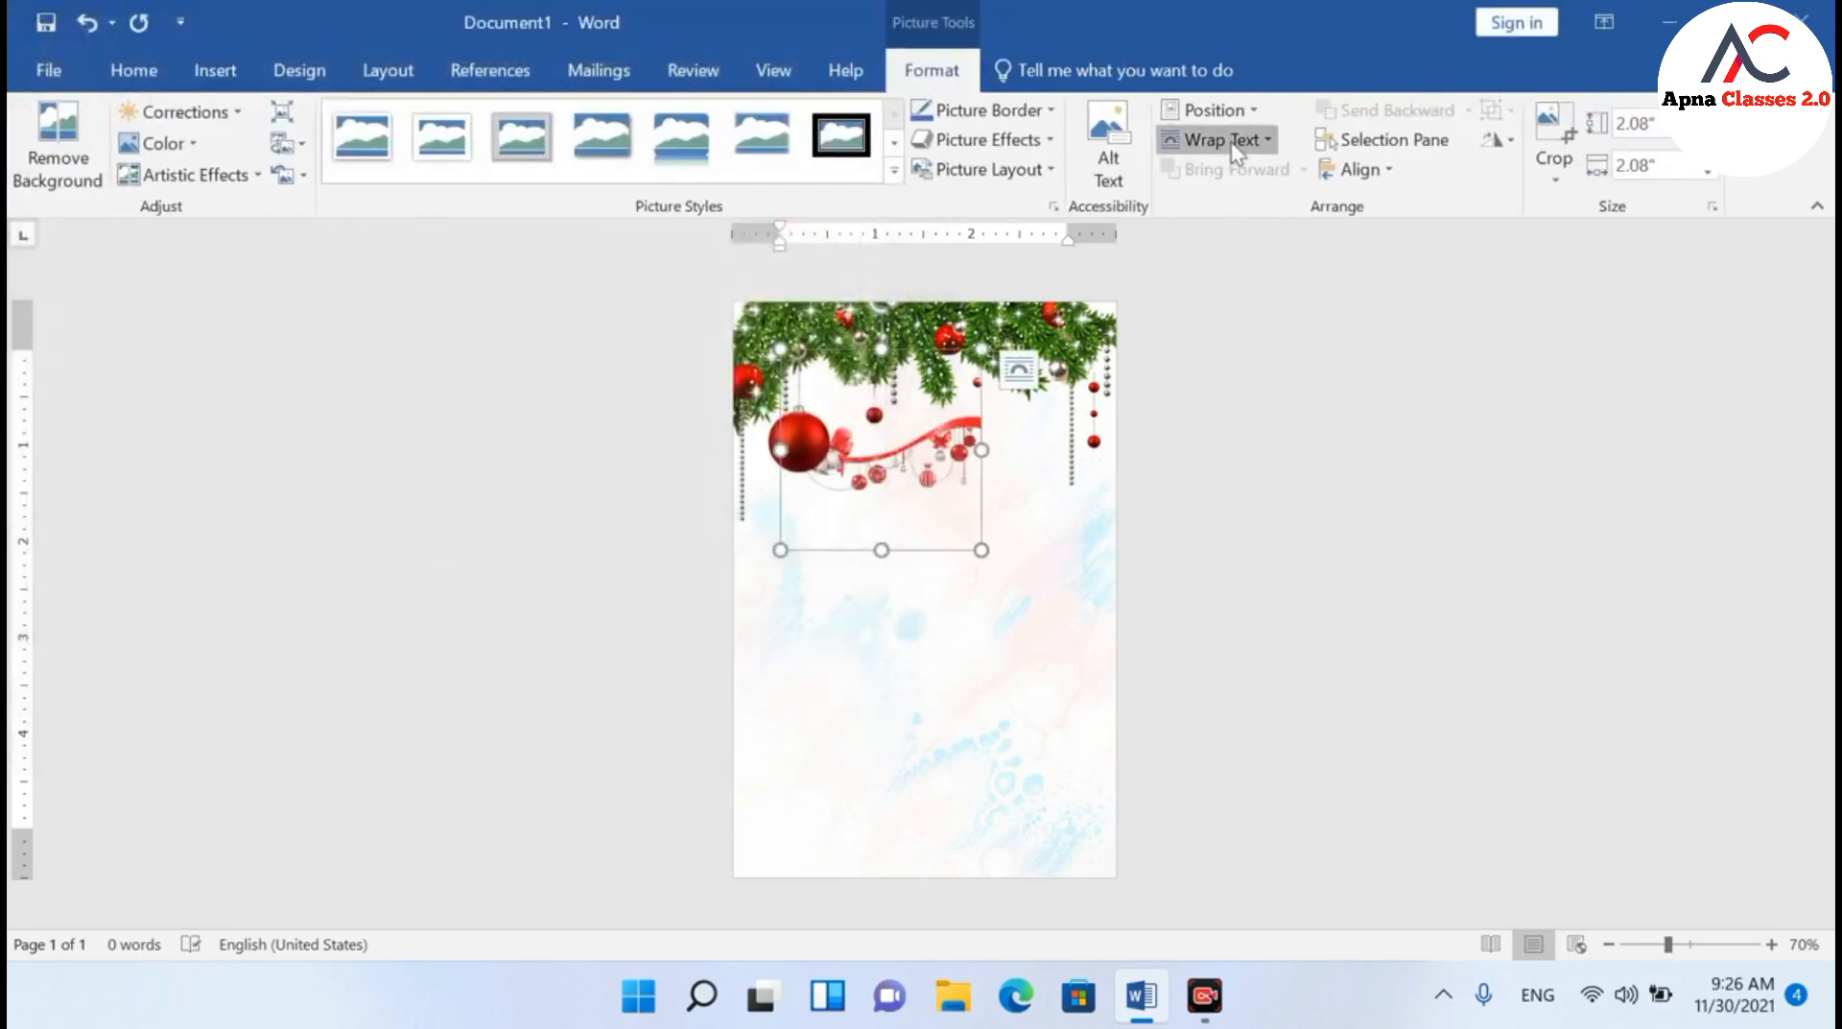
click(1236, 144)
click(1260, 362)
Move the red ribbon ornament picture to the lower half of the page and flip it vertically
drag(921, 490, 959, 710)
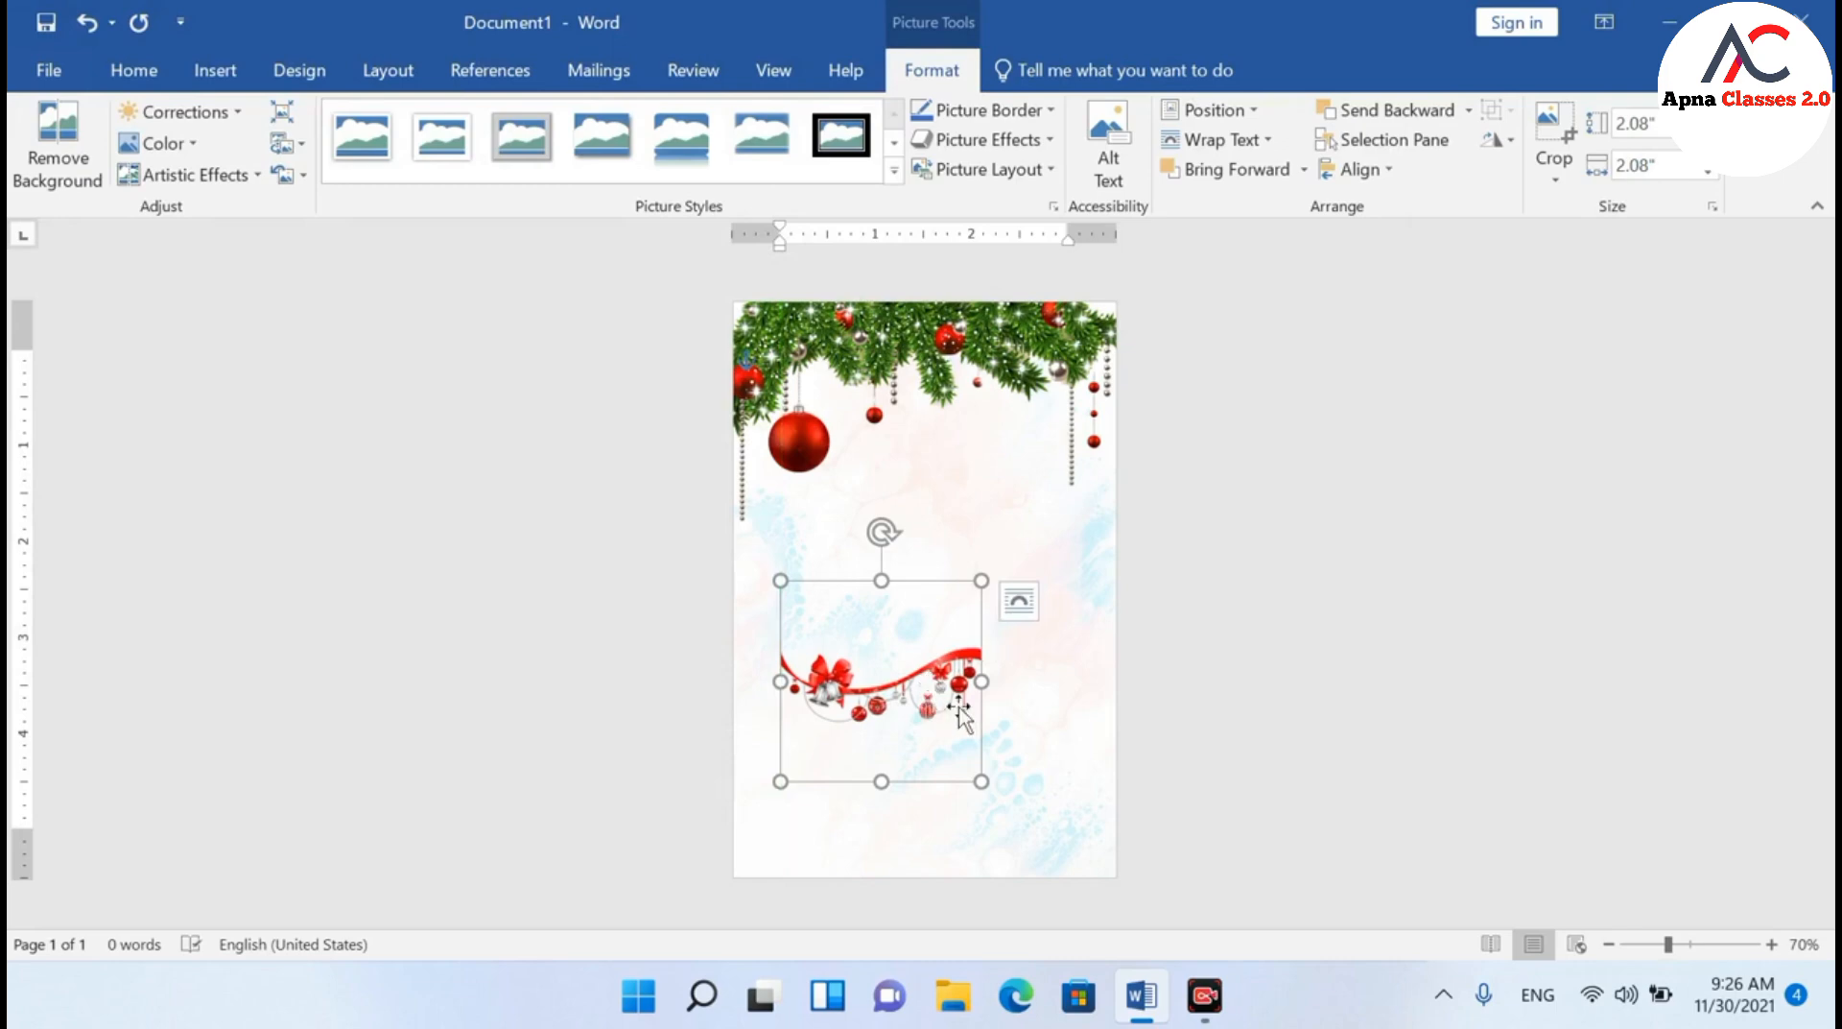
click(1504, 140)
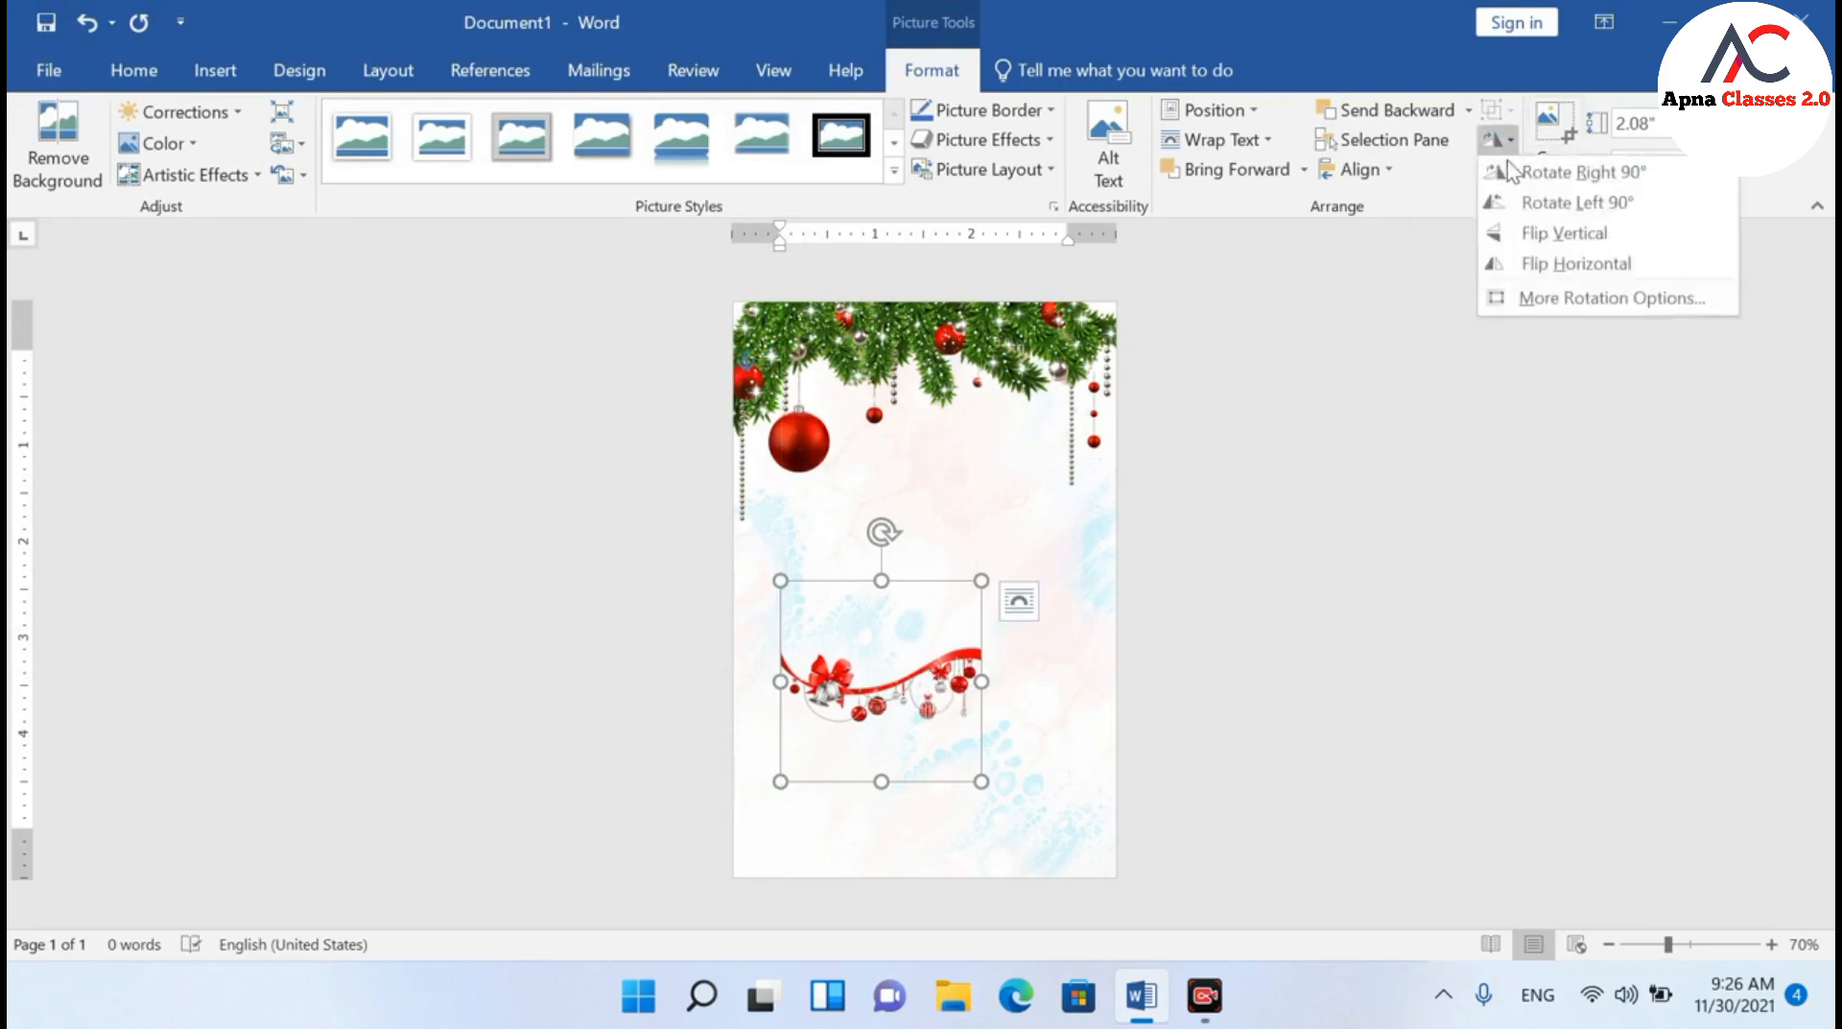
click(1528, 232)
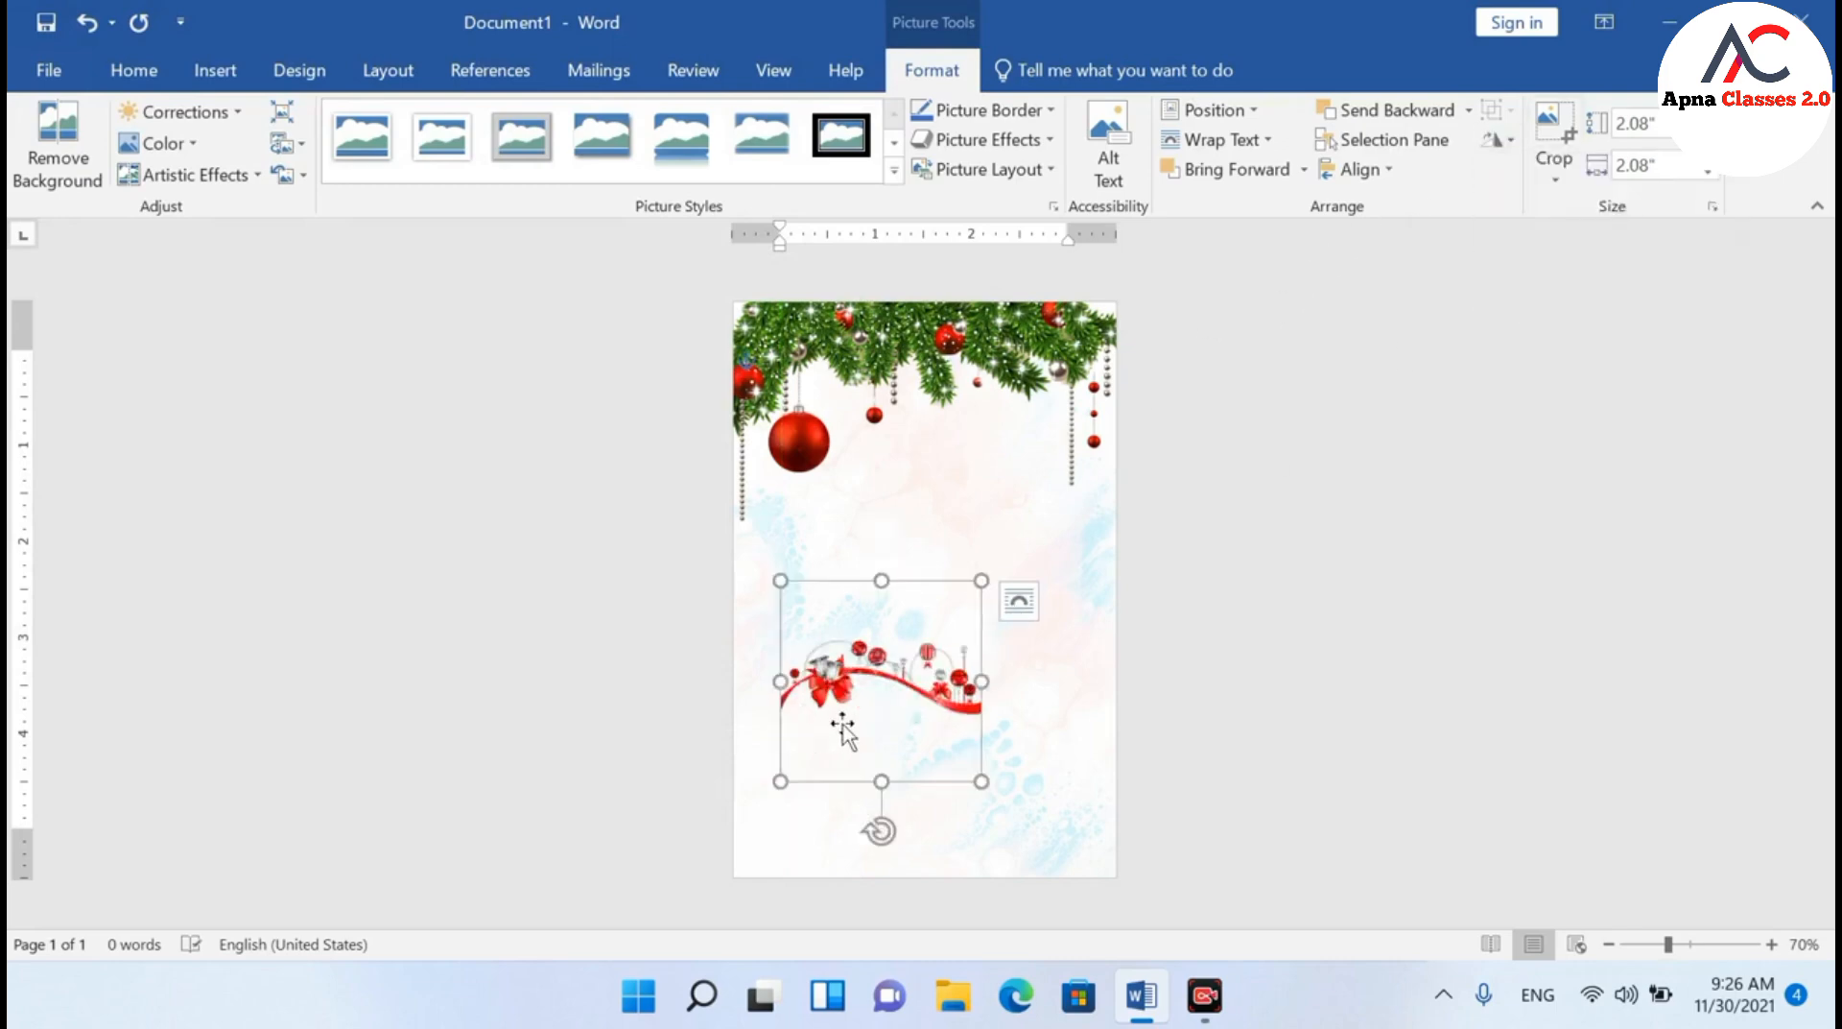
Move the red ribbon ornament picture to the page's left edge, enlarge it to 4.06" square, and lower it to the page's bottom edge
drag(842, 728, 796, 742)
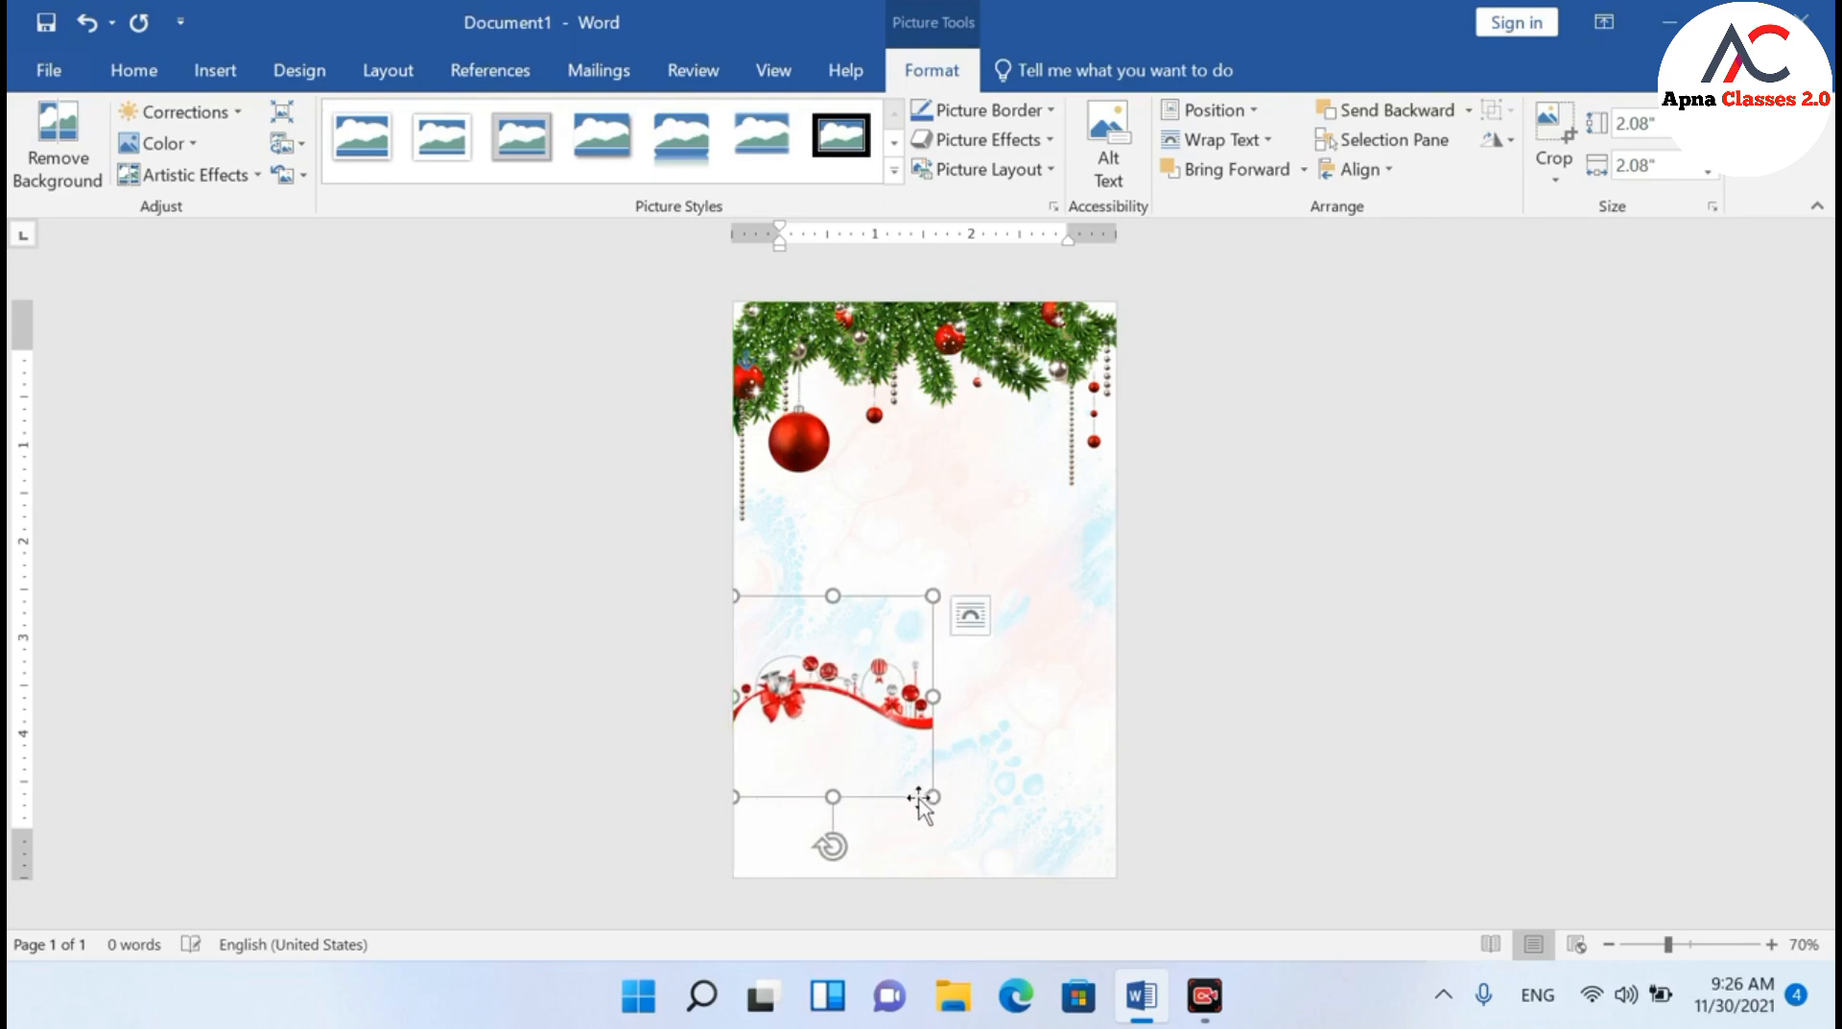
drag(929, 789, 1140, 939)
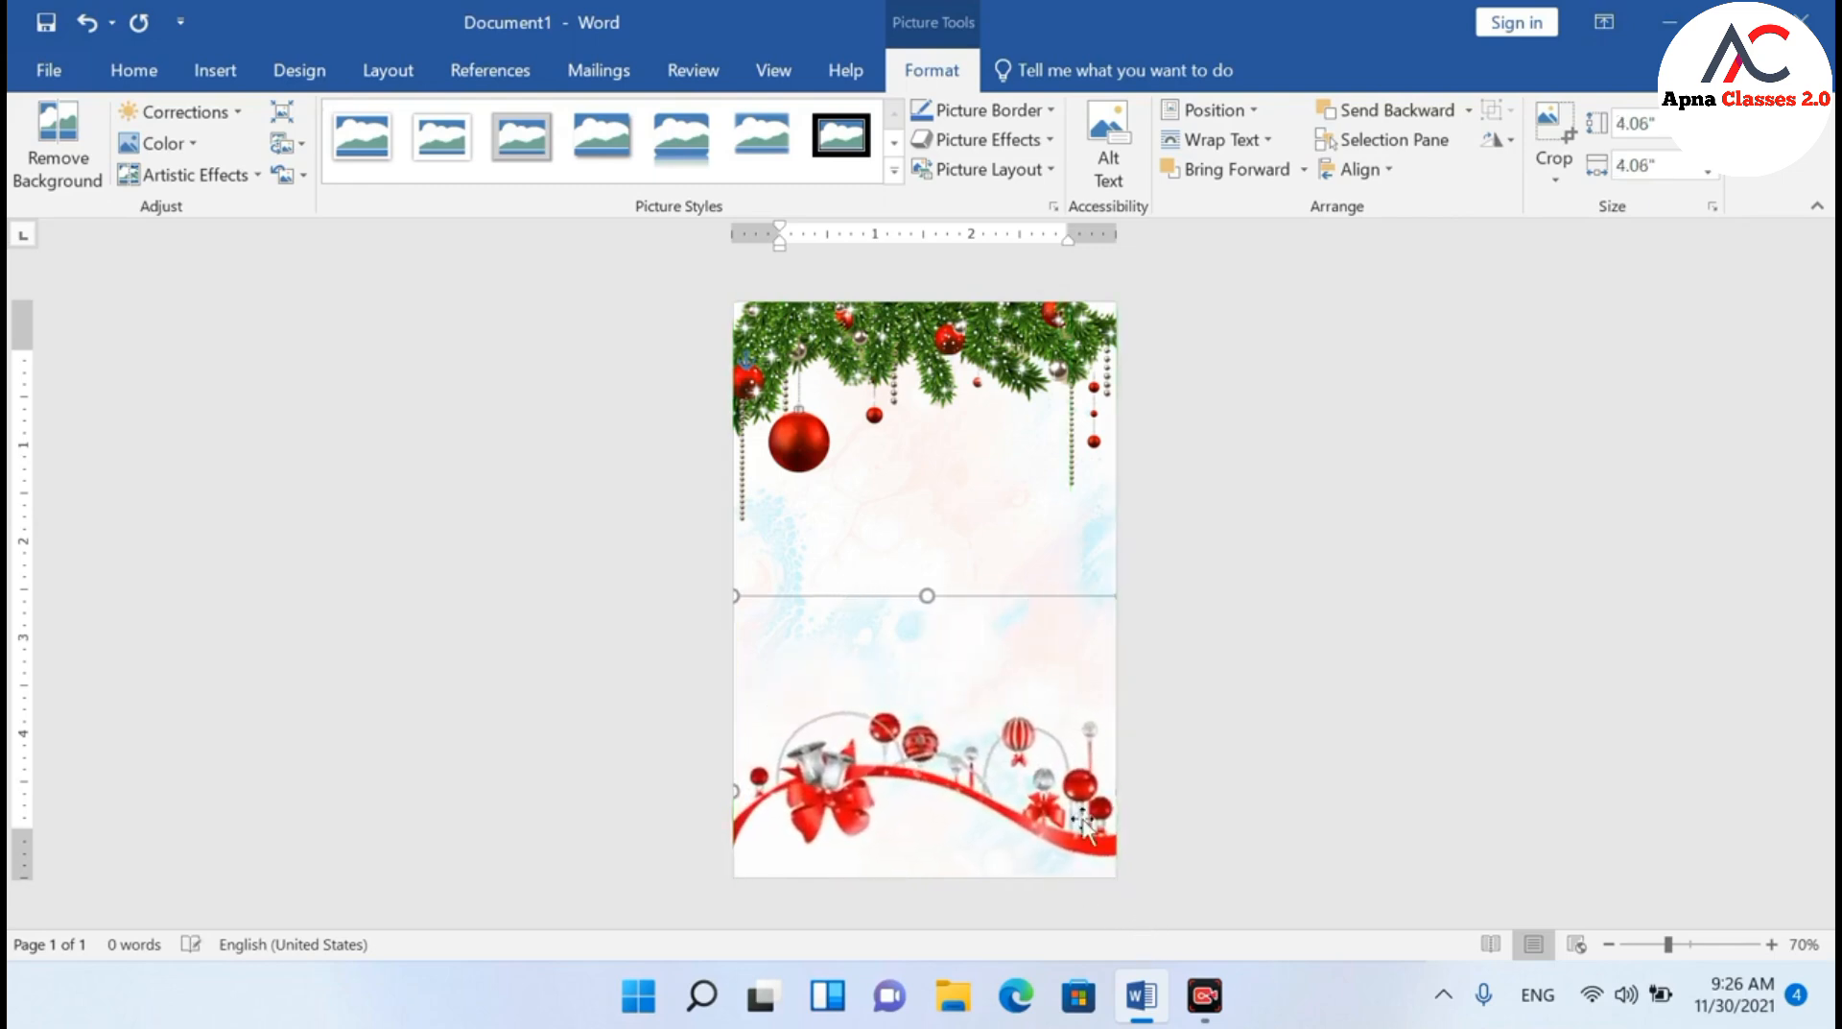
drag(1063, 777, 1065, 848)
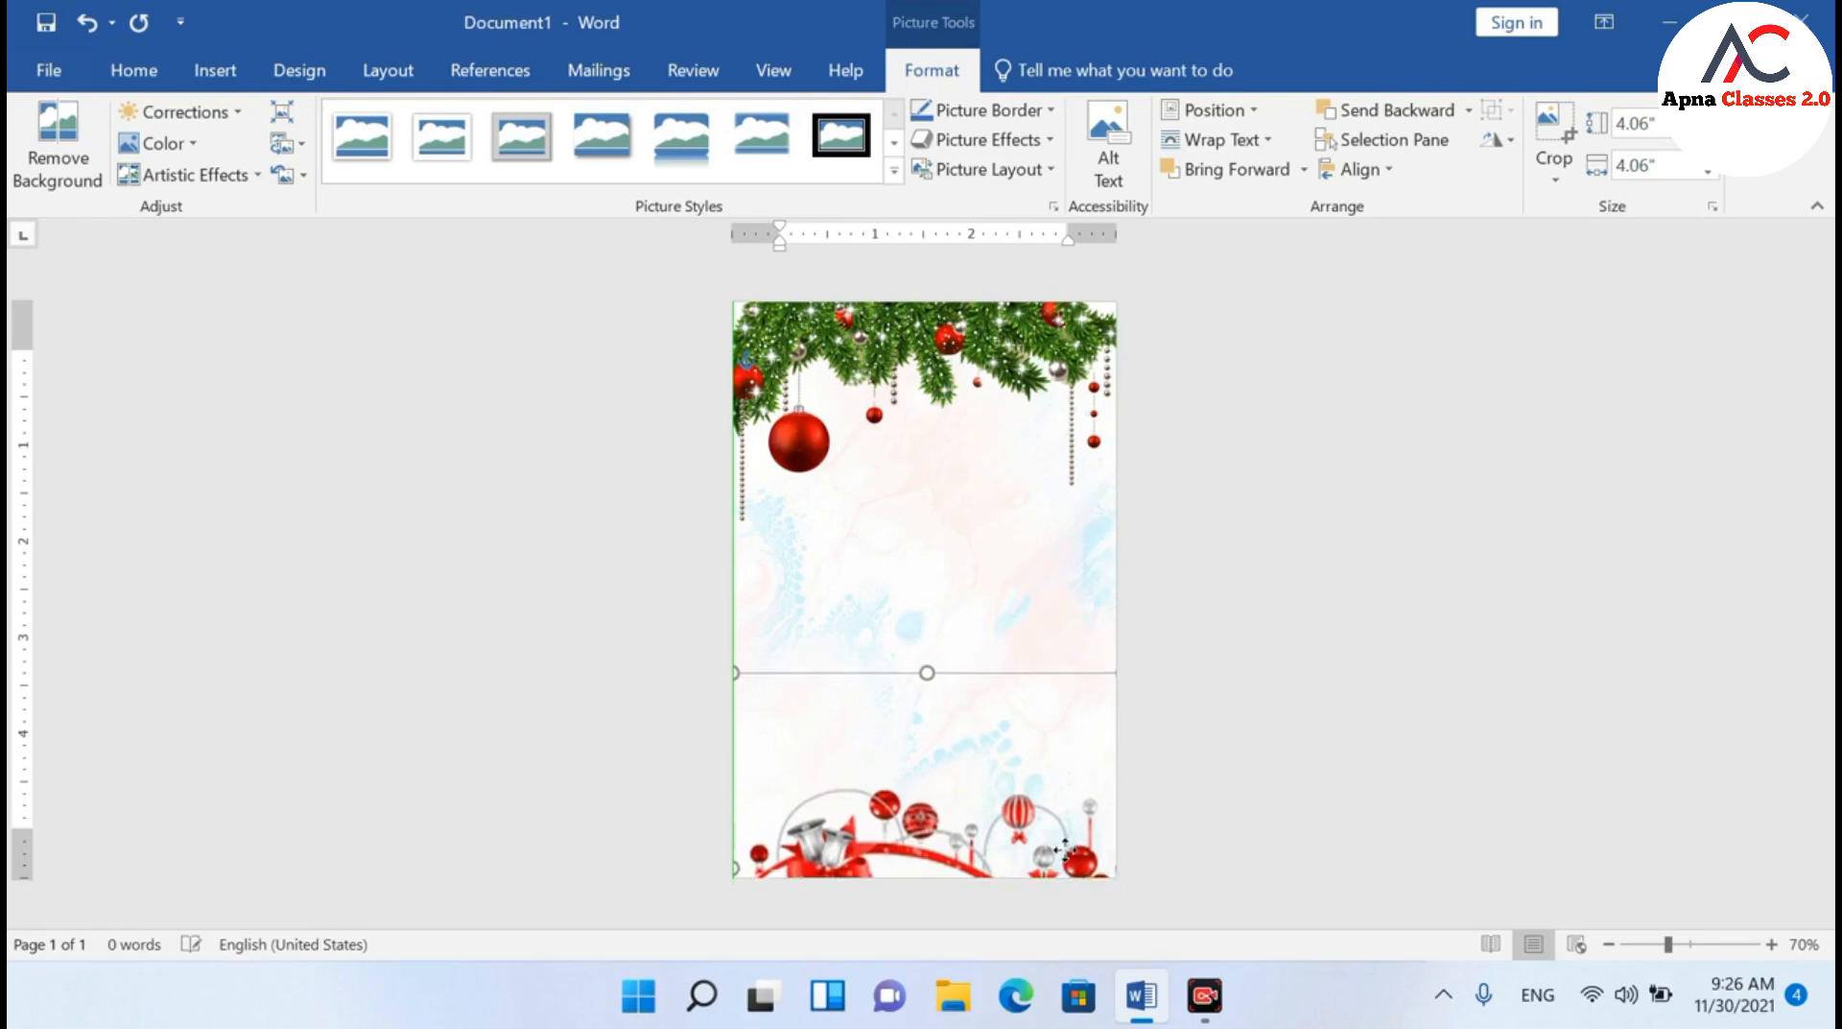
click(1304, 756)
Insert a WordArt text box in the plain black style and place it in the middle of the card
scroll(1144, 669, down, 3)
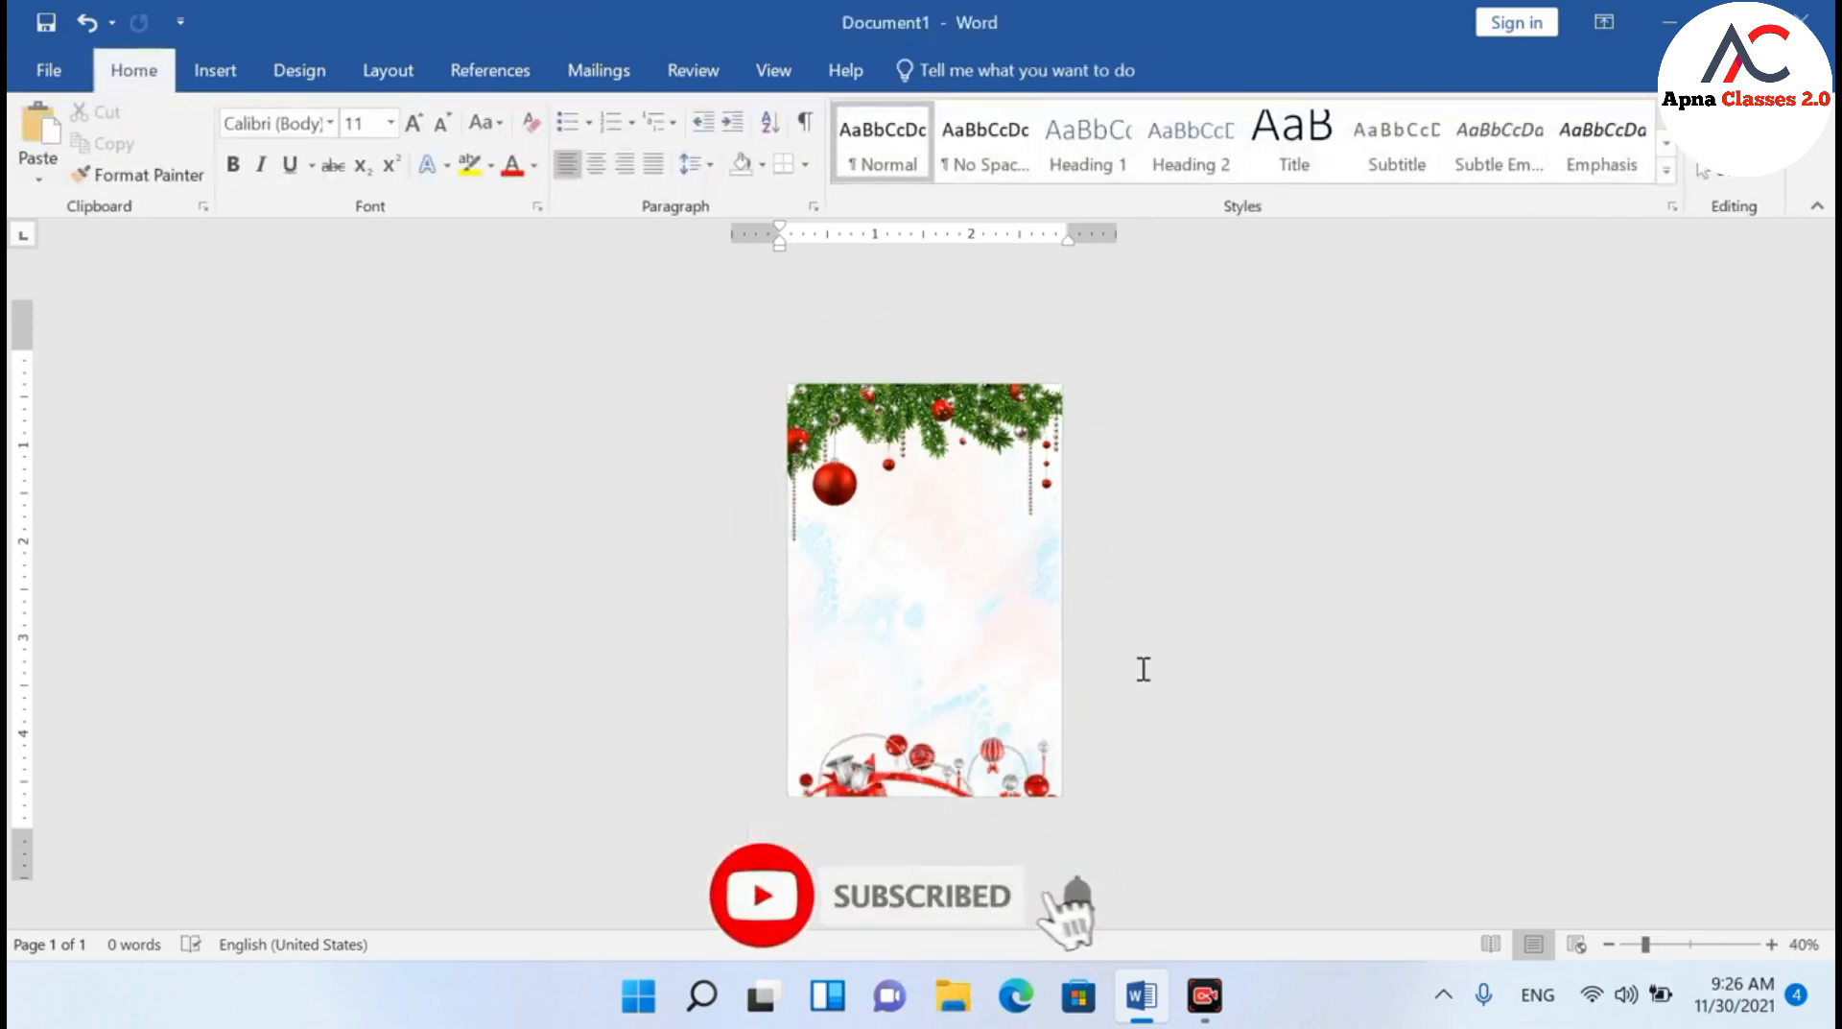
scroll(1144, 669, up, 3)
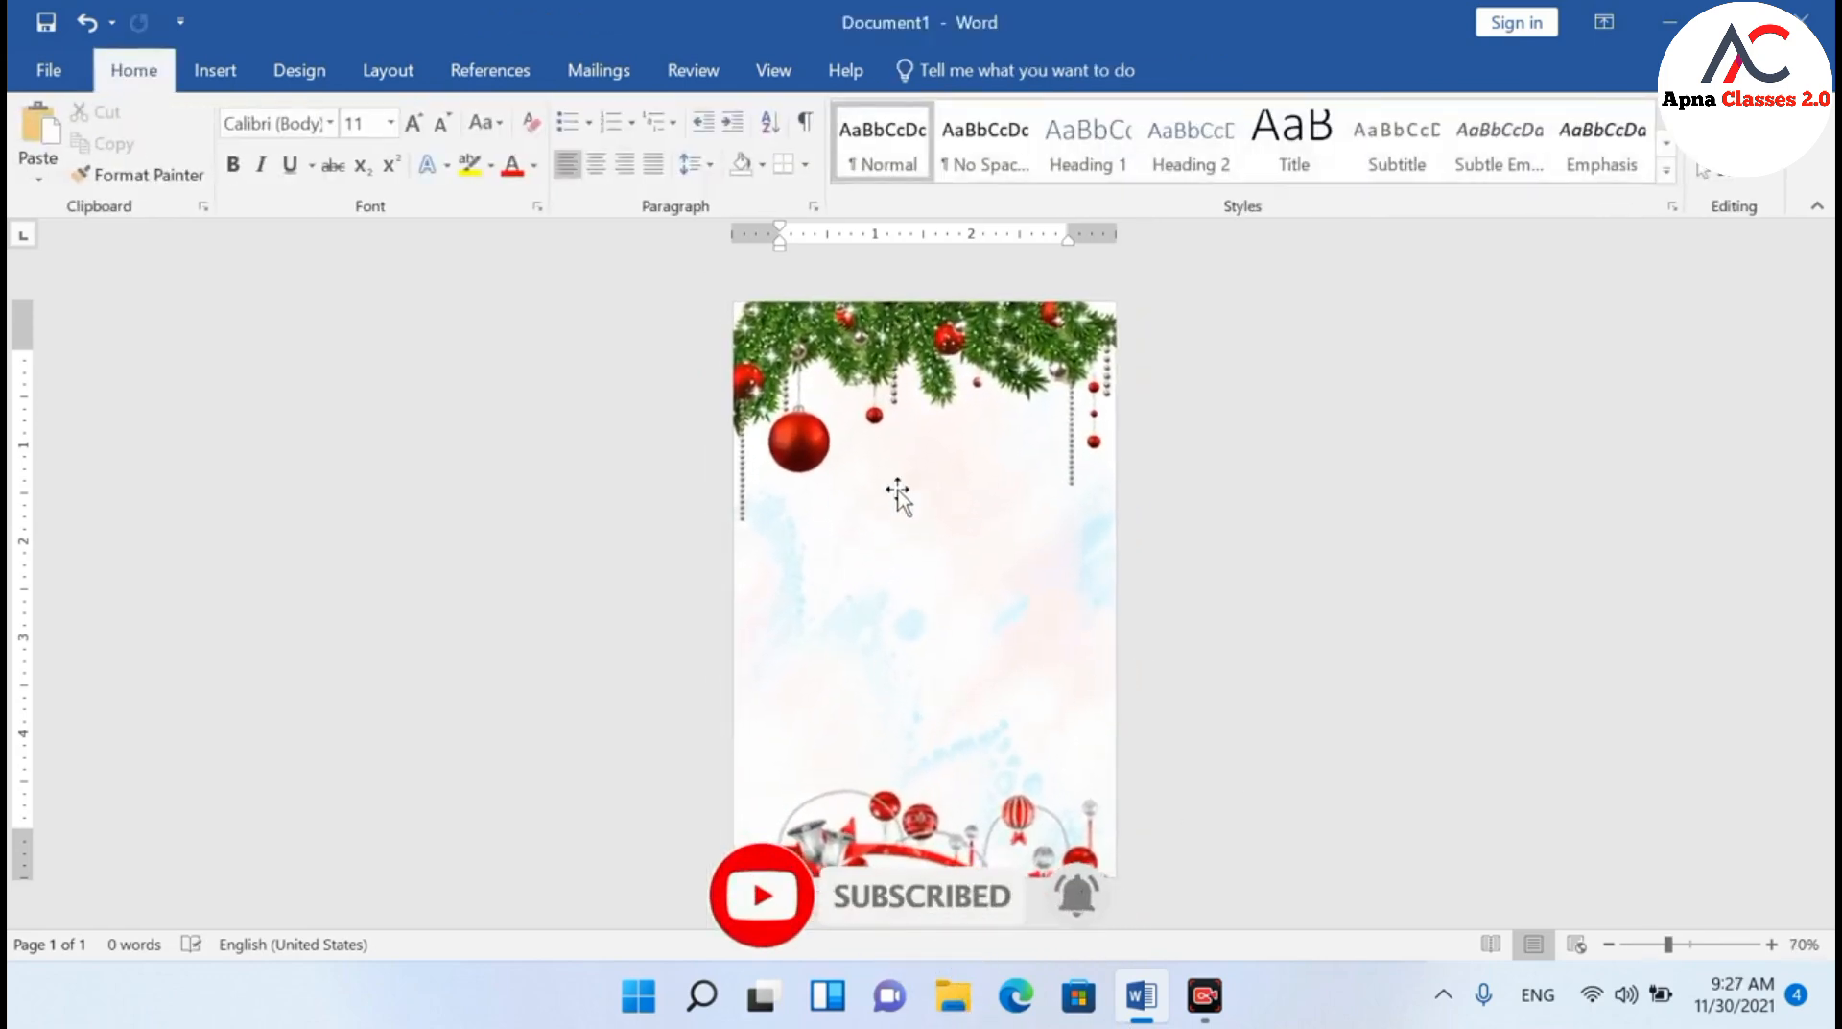
scroll(1128, 708, down, 1)
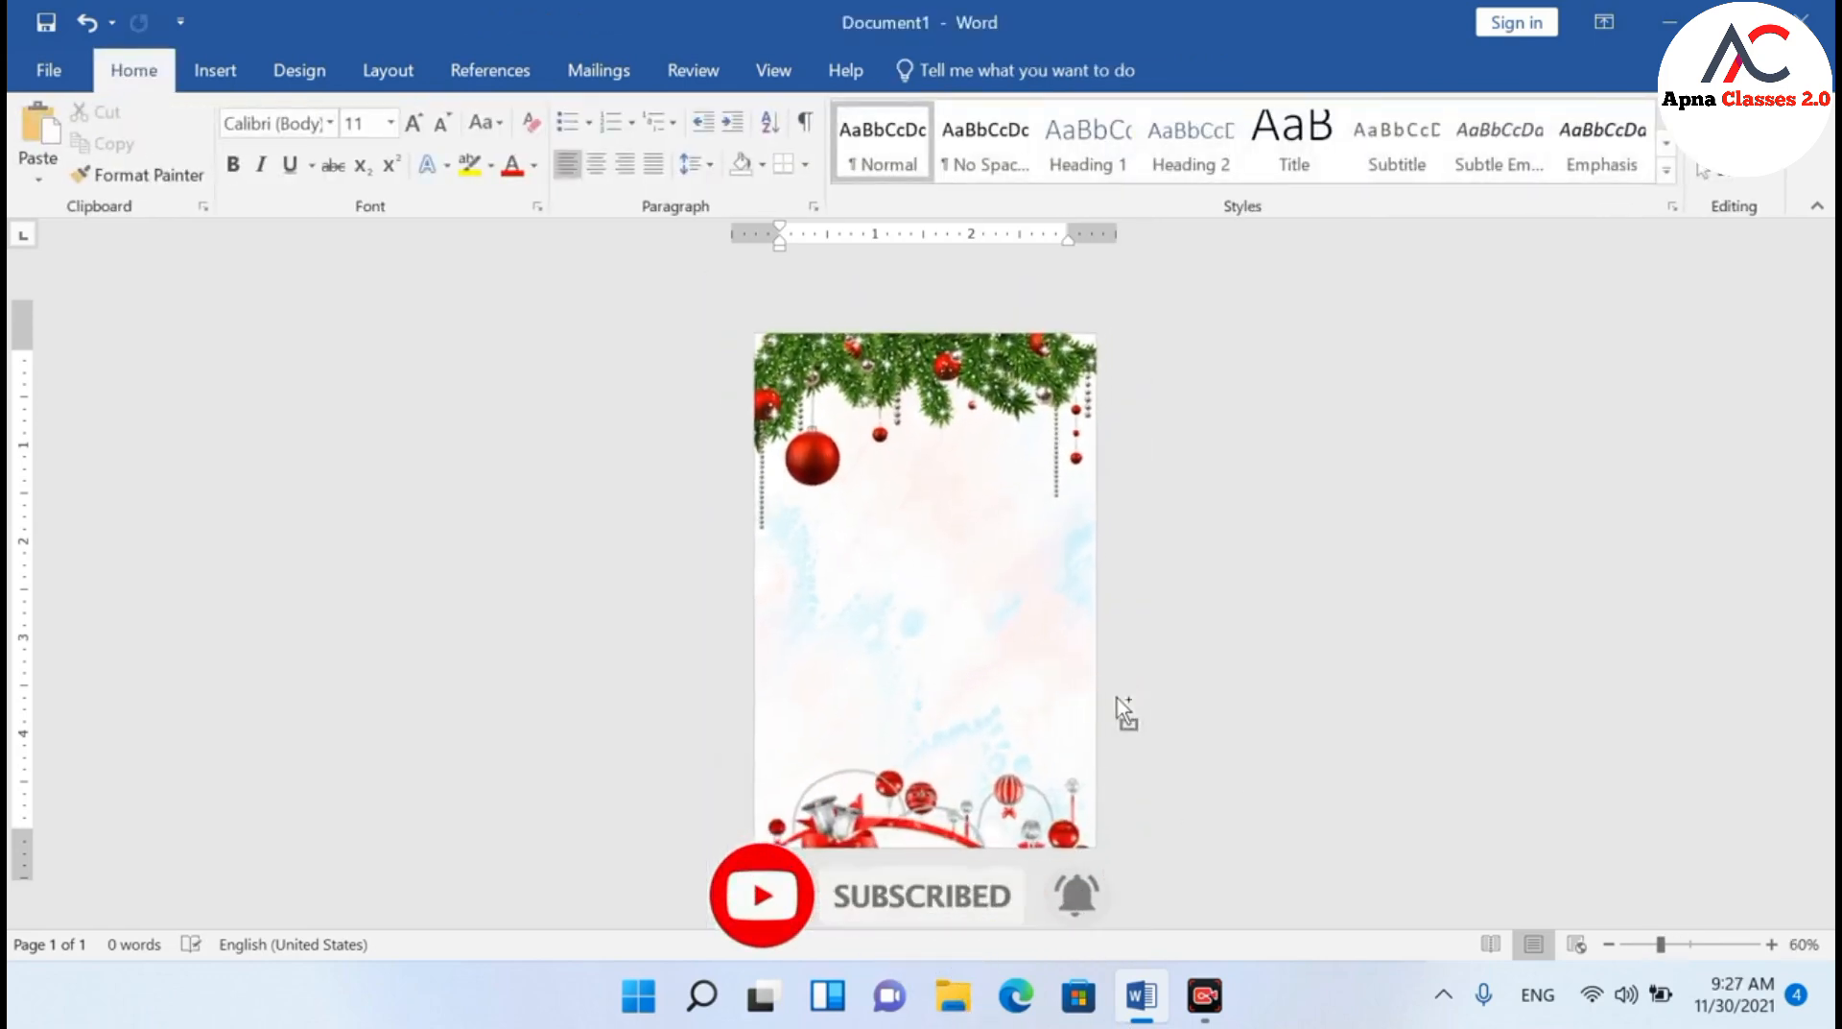
click(211, 60)
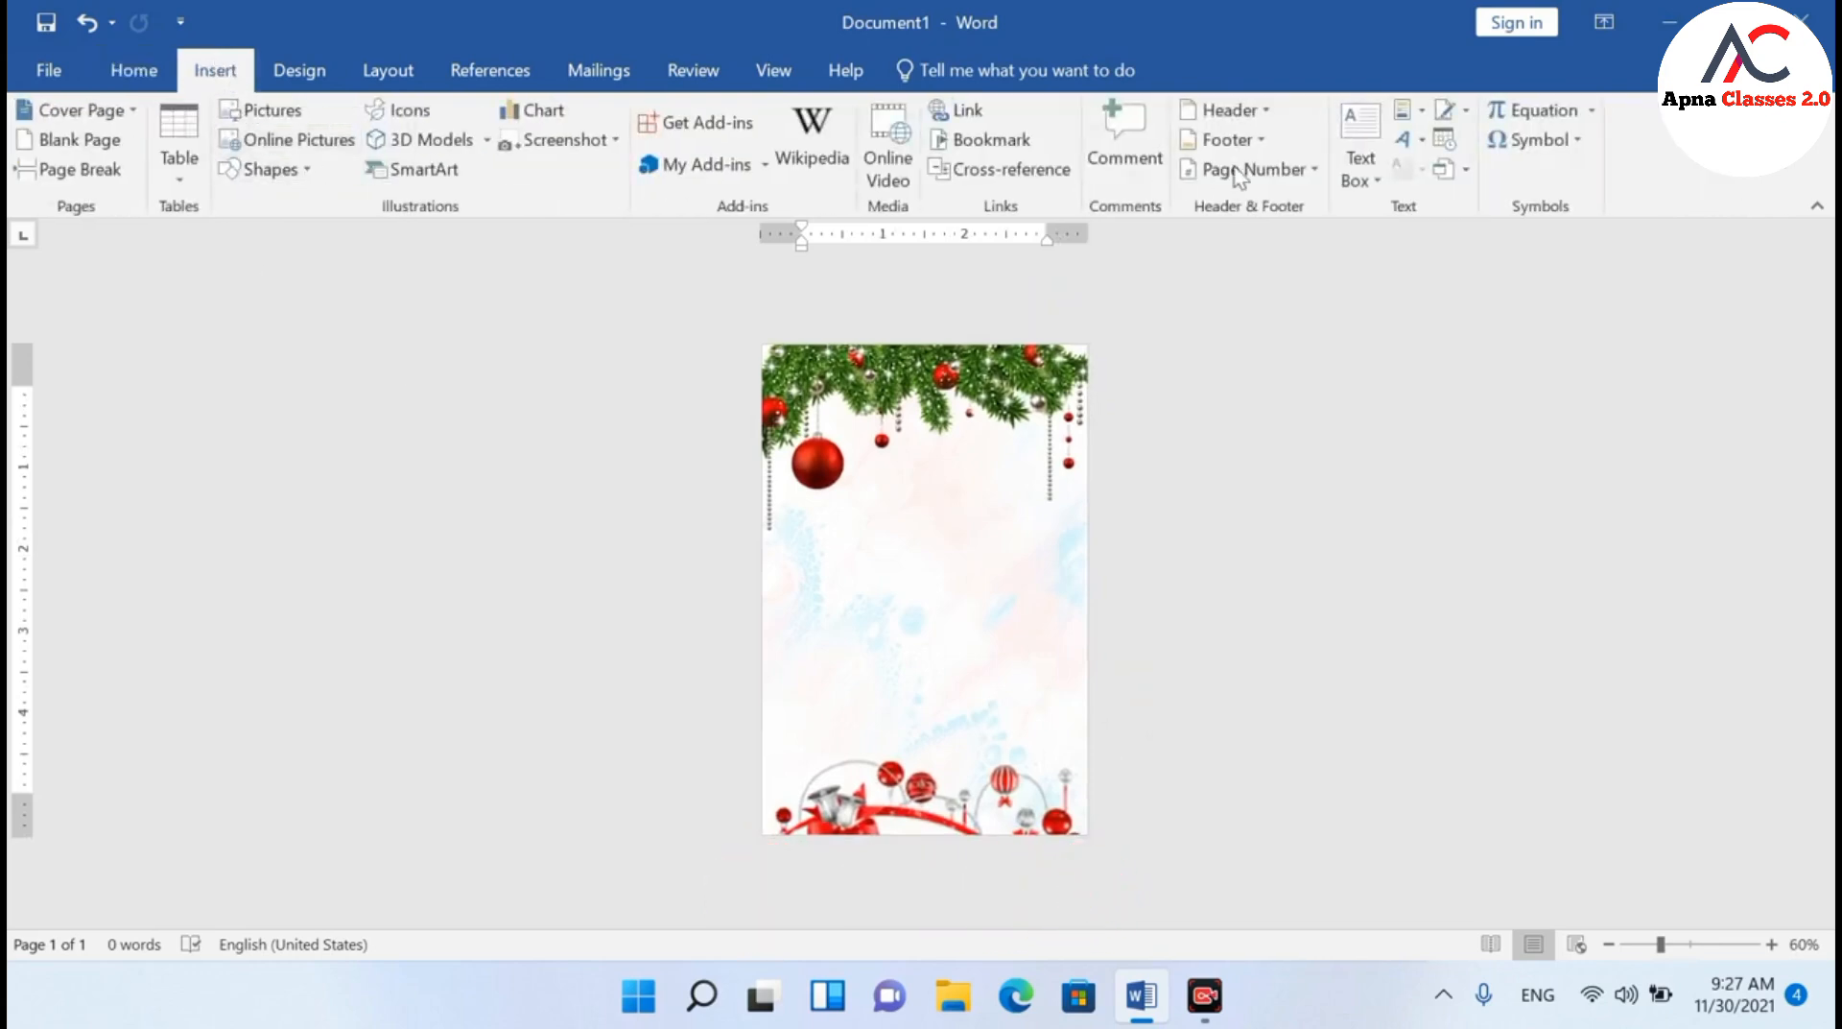
click(1421, 142)
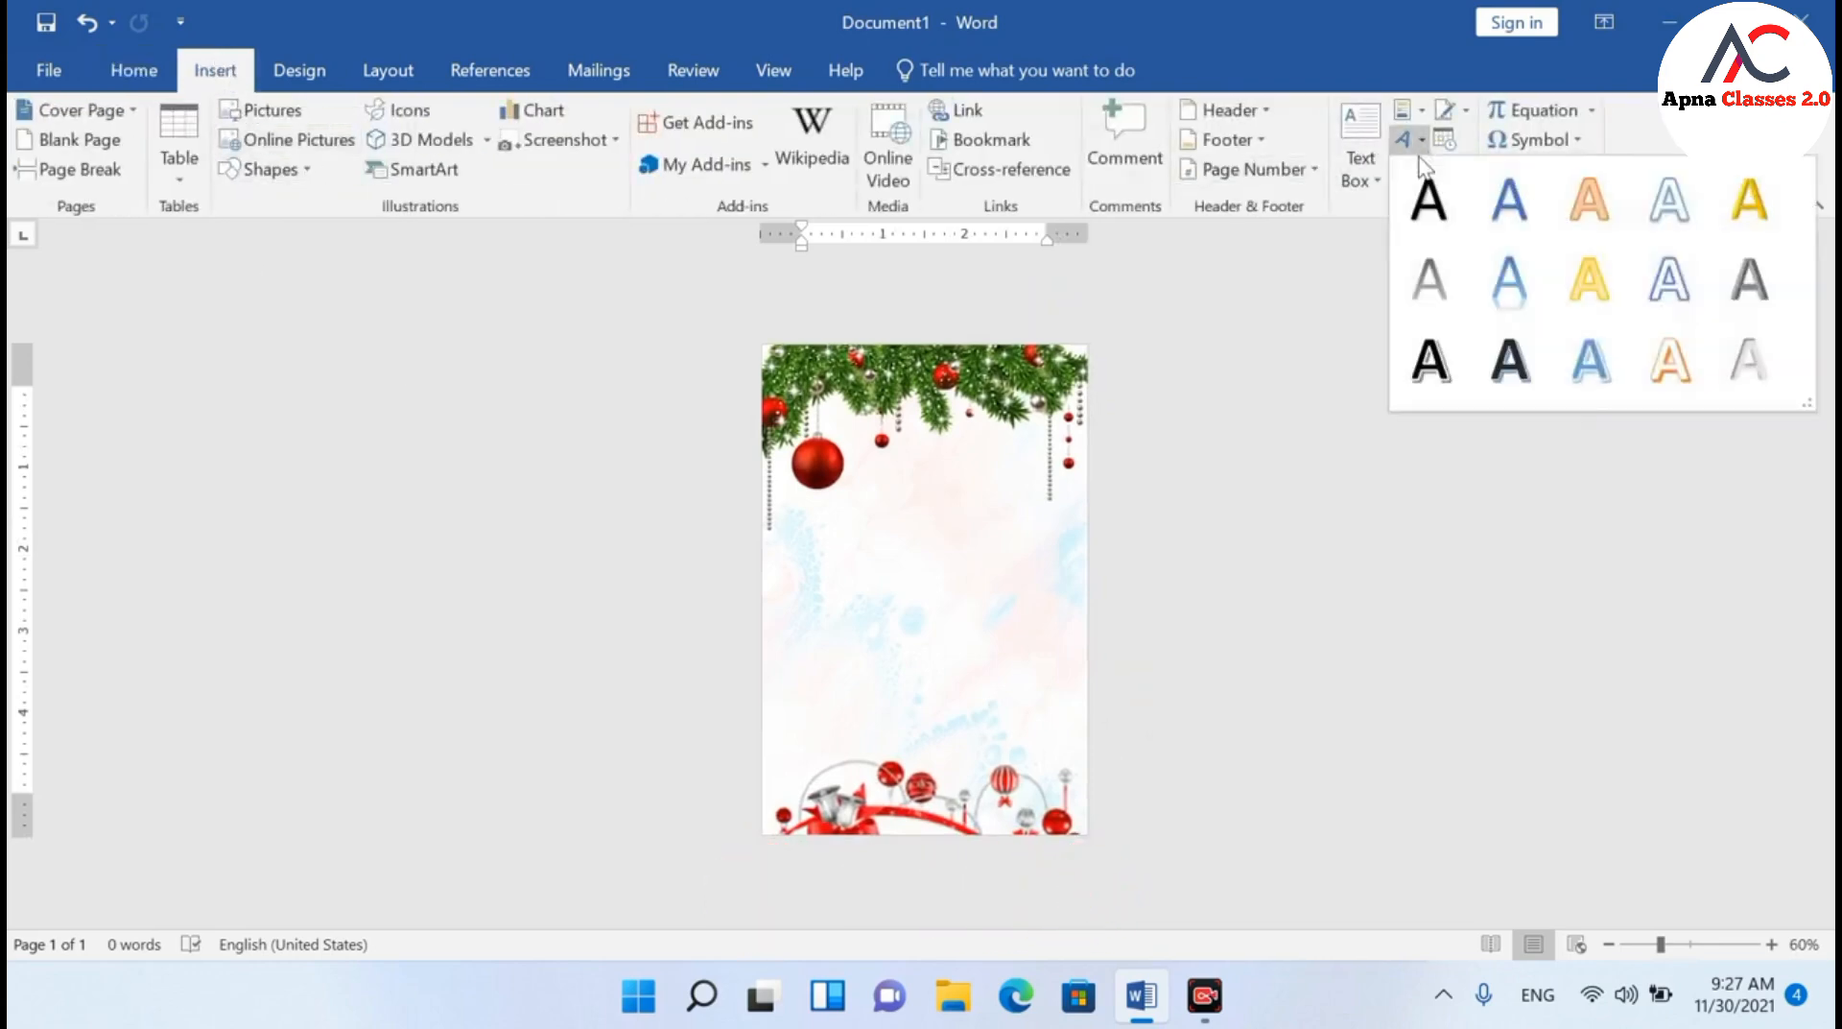
click(1423, 228)
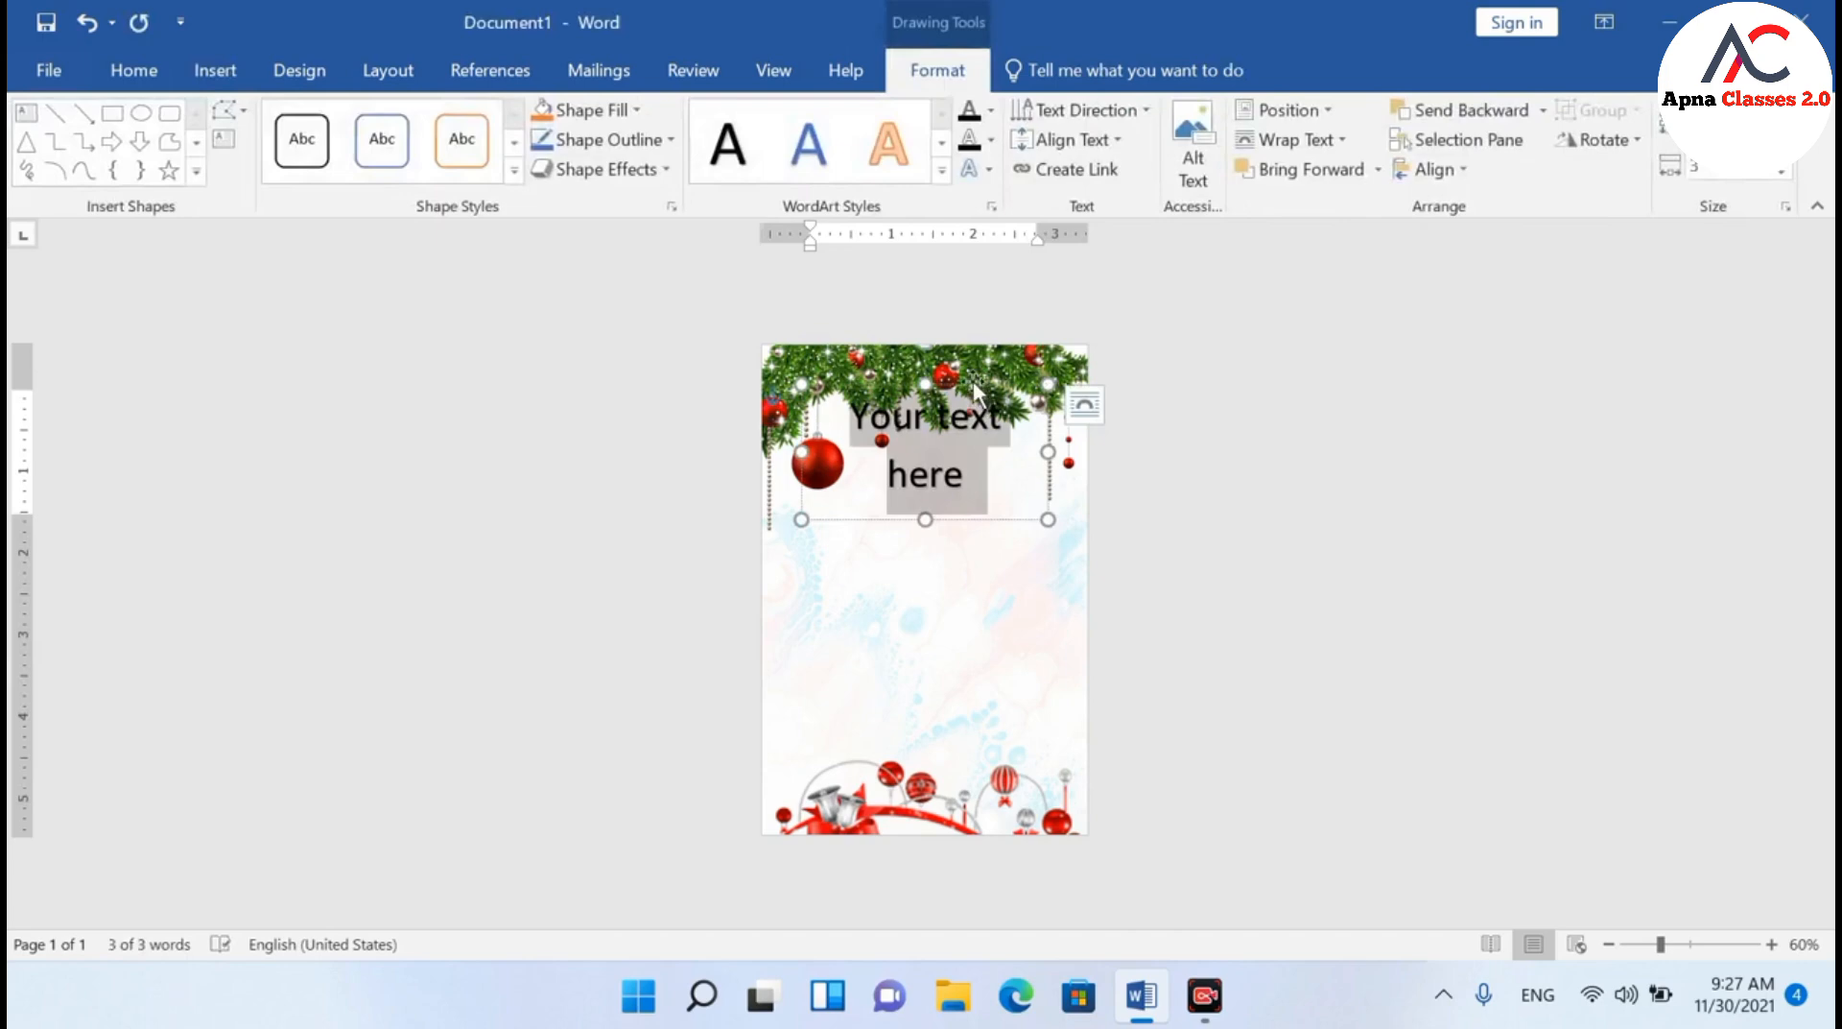
drag(973, 382, 966, 526)
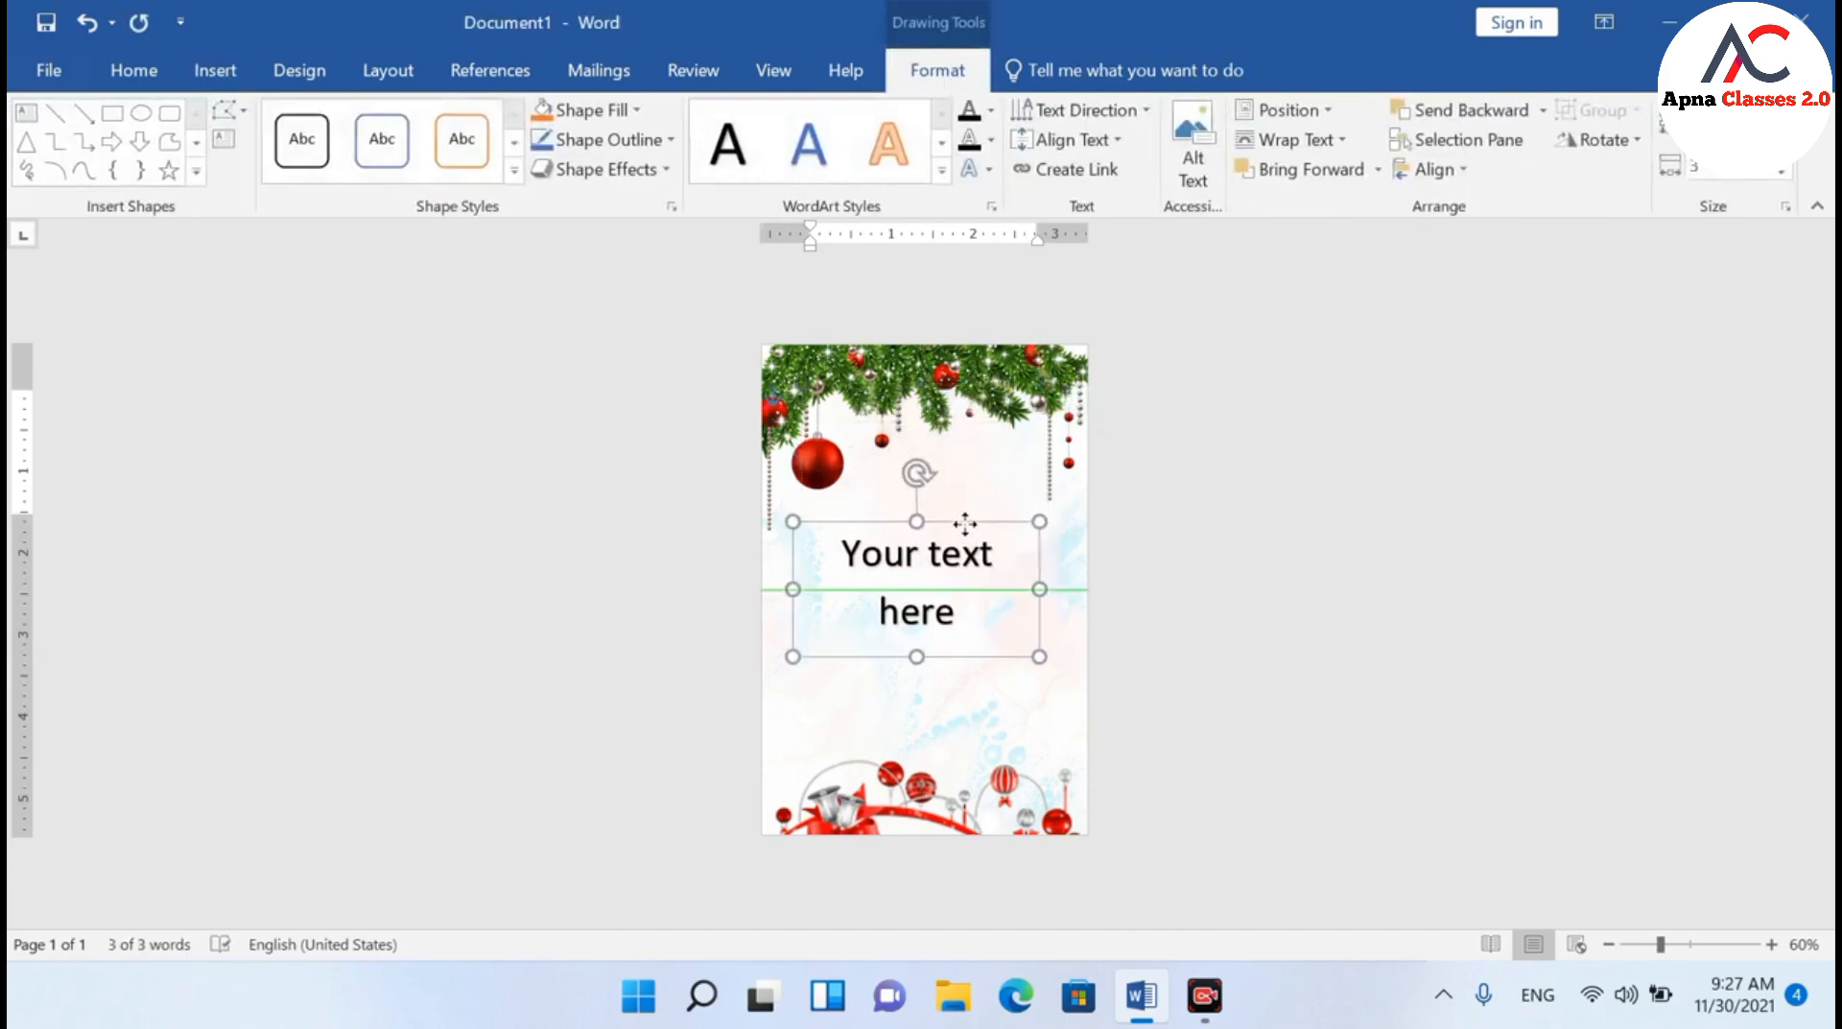
Clear the WordArt text's formatting, apply the No Spacing style and enlarge the text to 28 pt
click(124, 72)
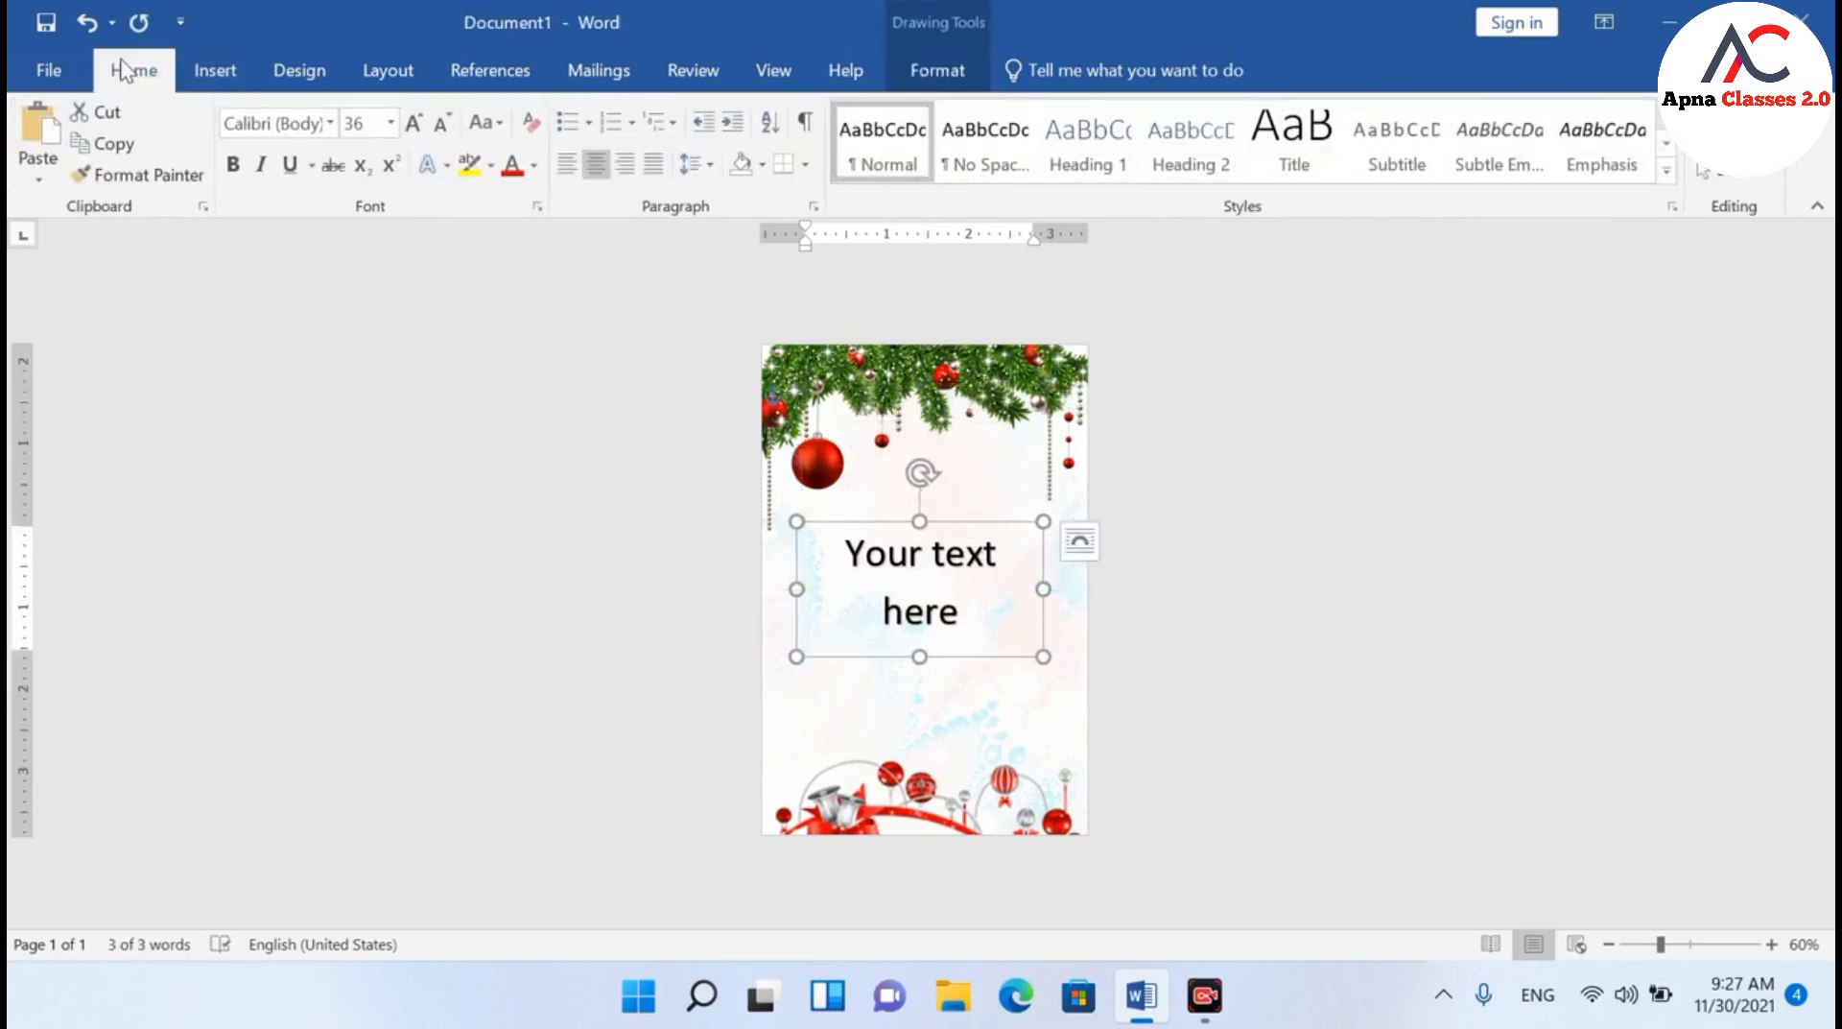
click(532, 122)
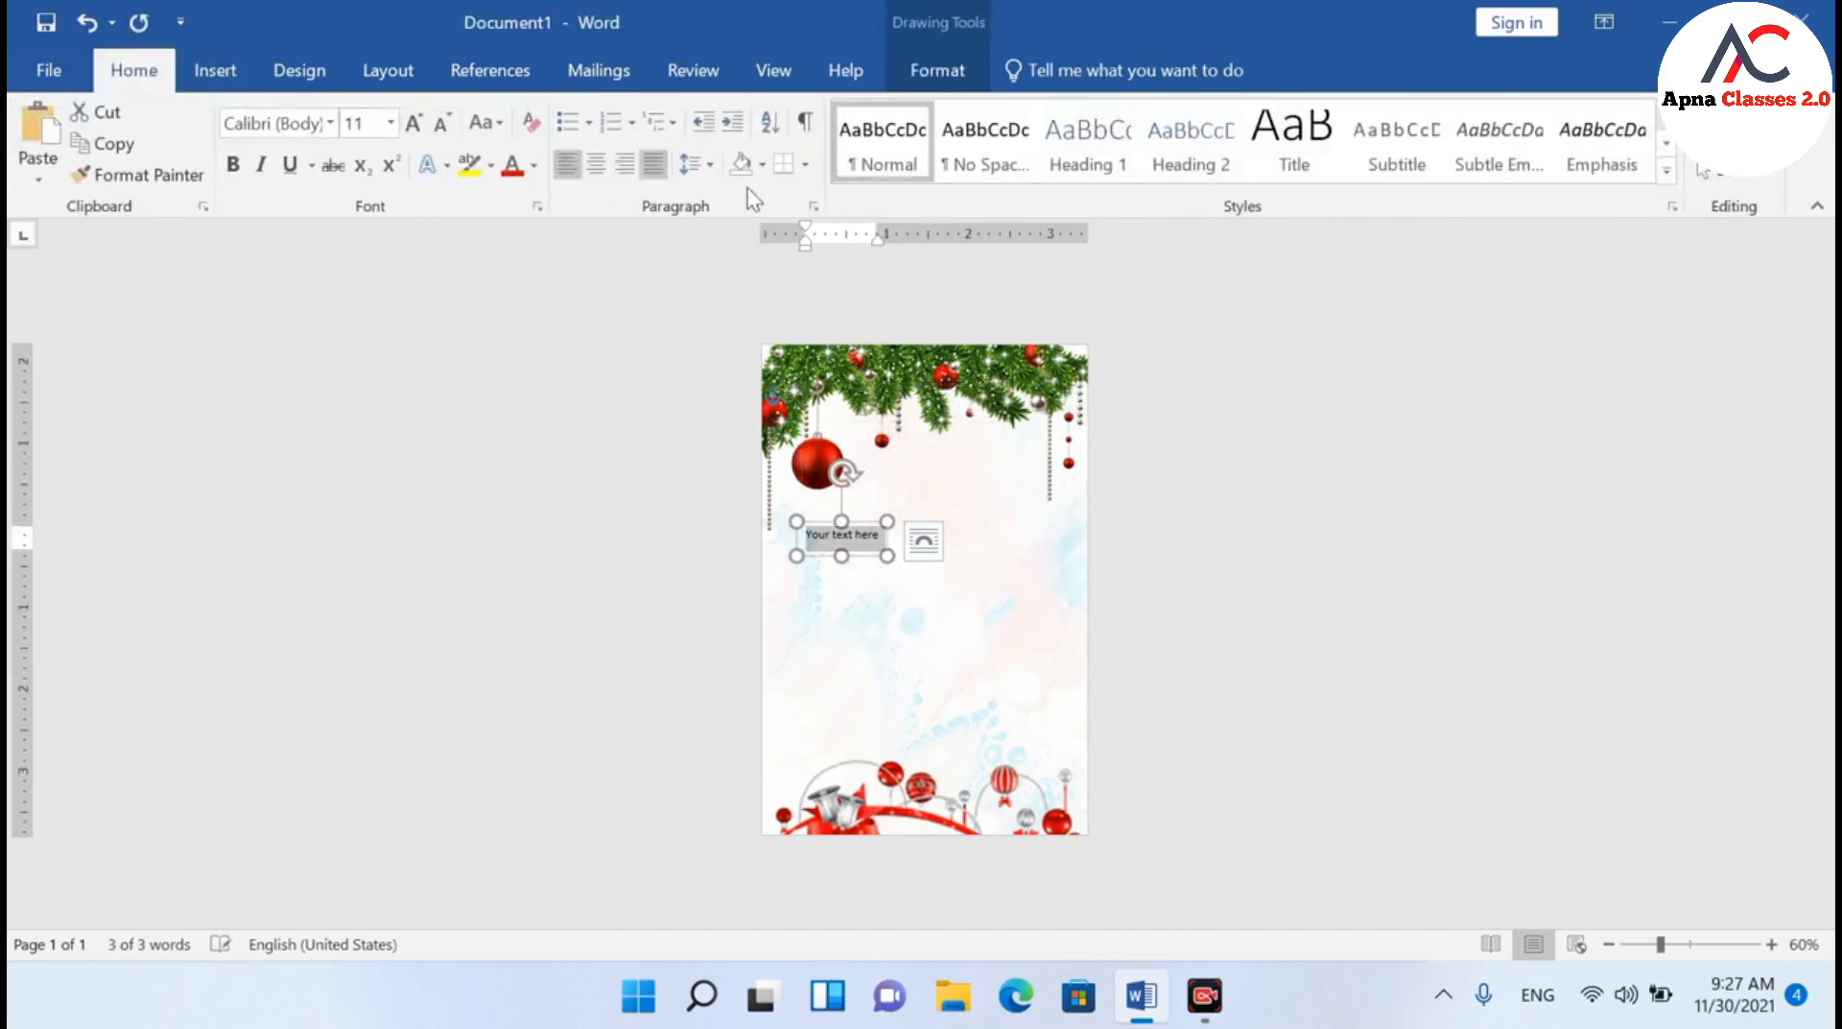
click(977, 161)
click(414, 124)
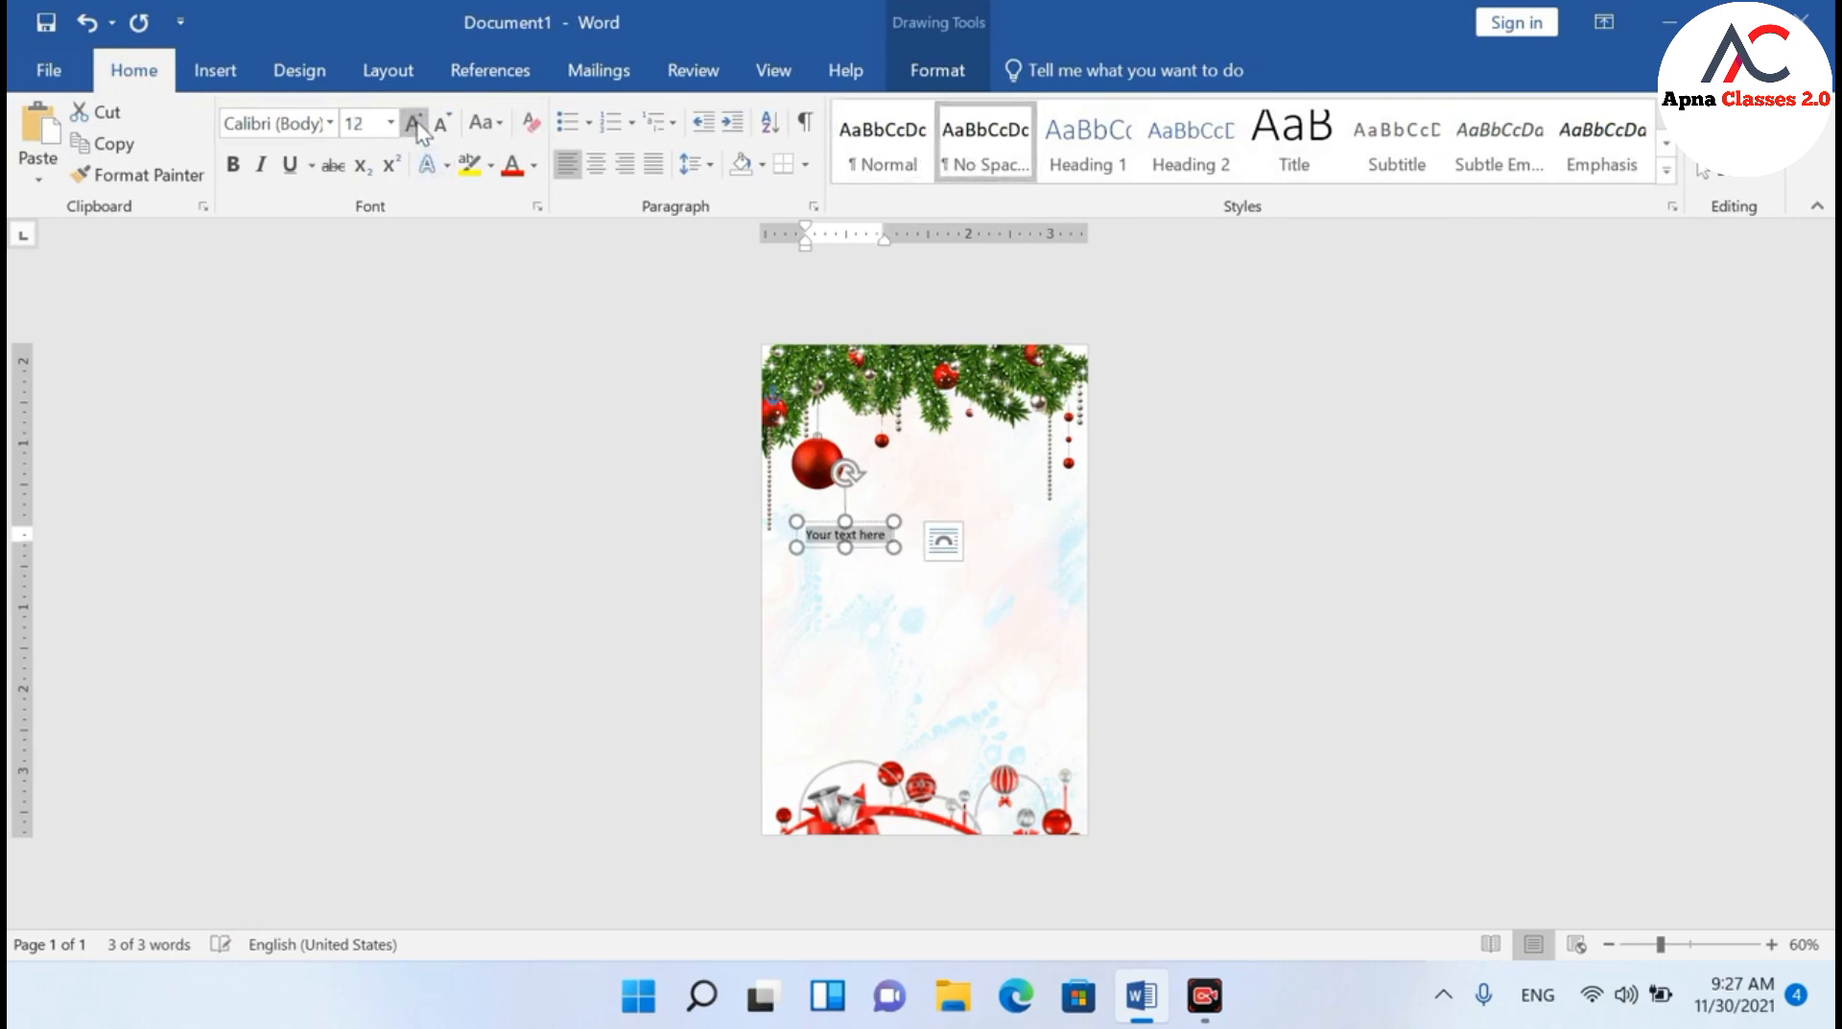
triple_click(415, 125)
triple_click(415, 125)
double_click(415, 125)
Replace the WordArt placeholder text with "Merry"
ctrl+scroll(783, 614, up, 2)
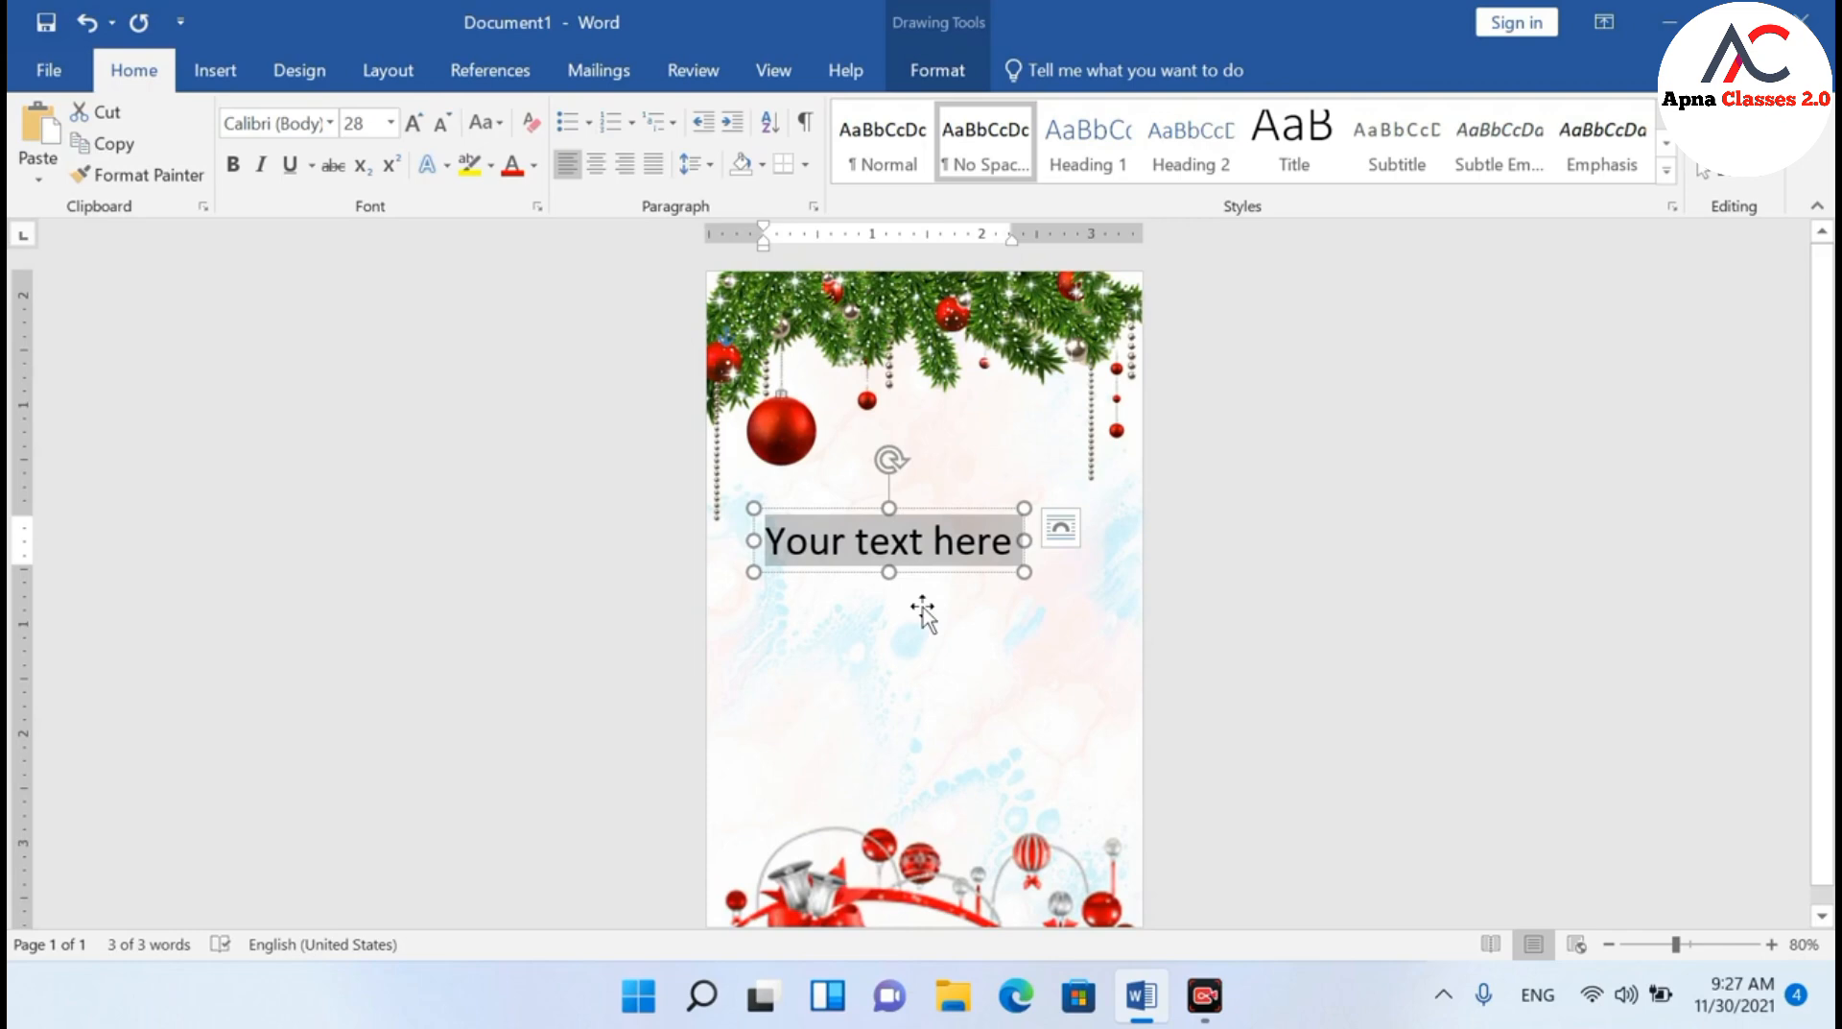
text(Me)
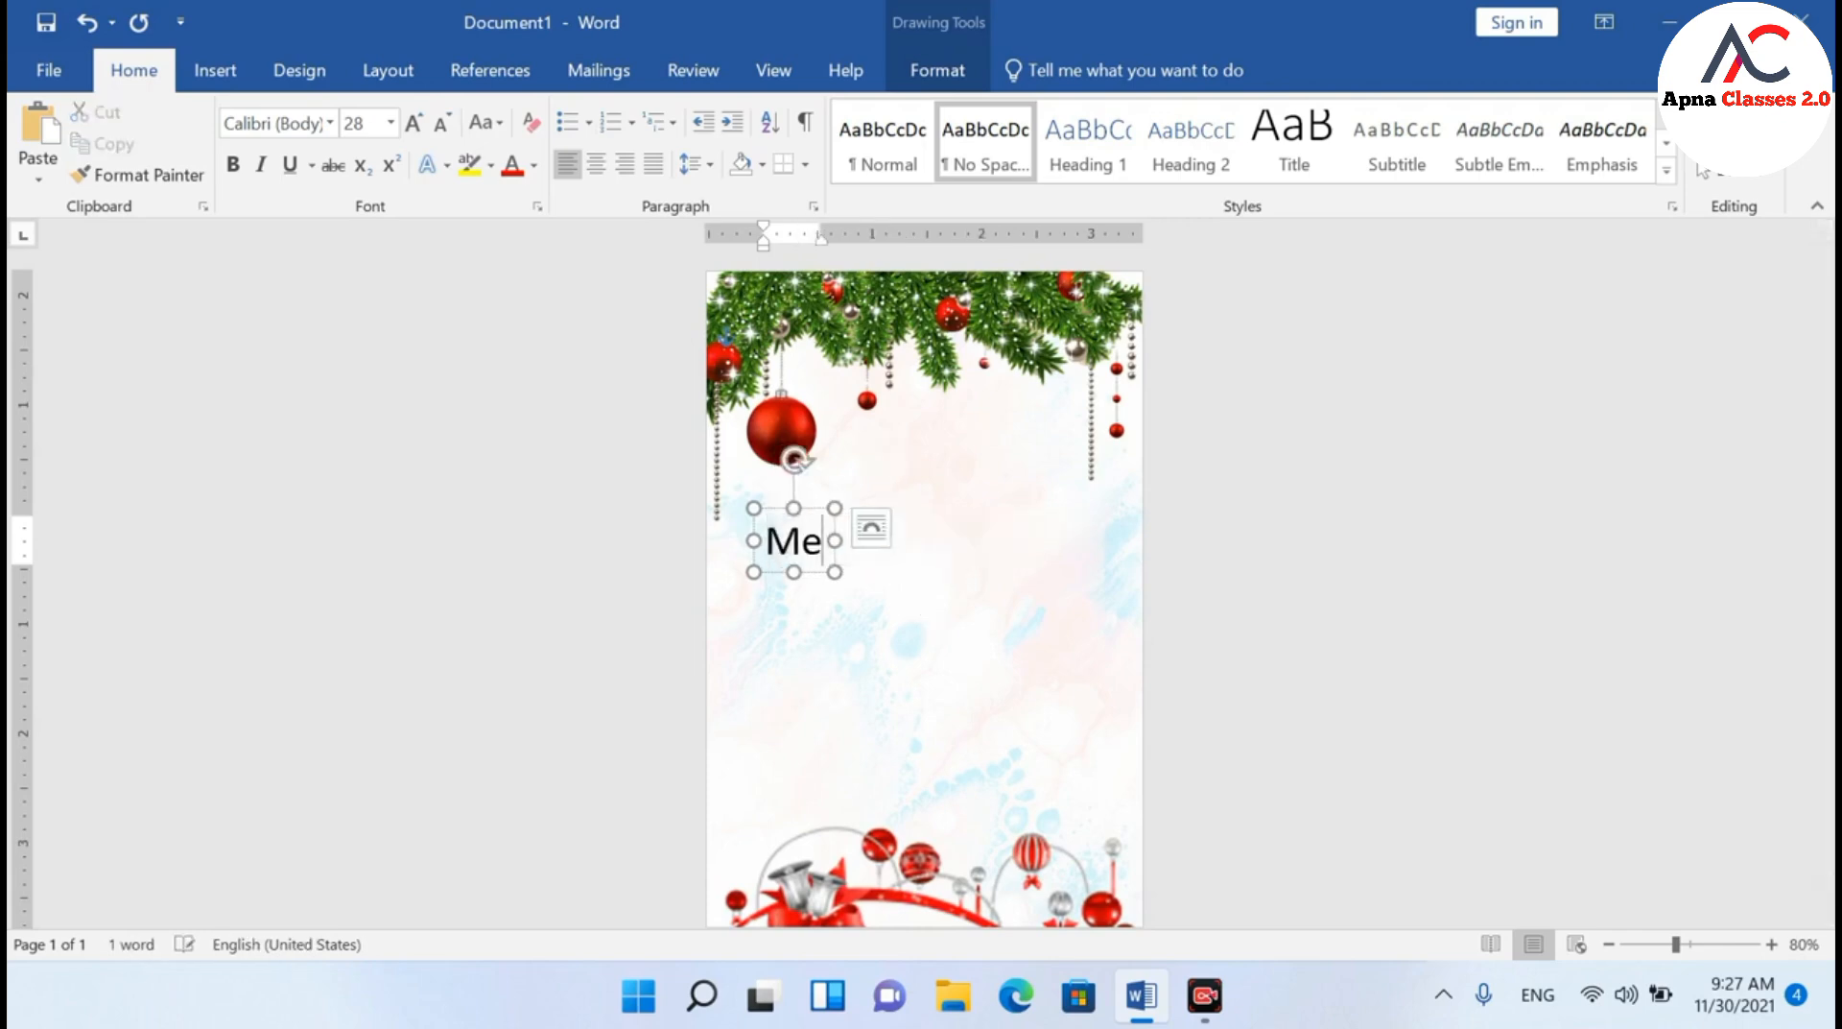
text(rry)
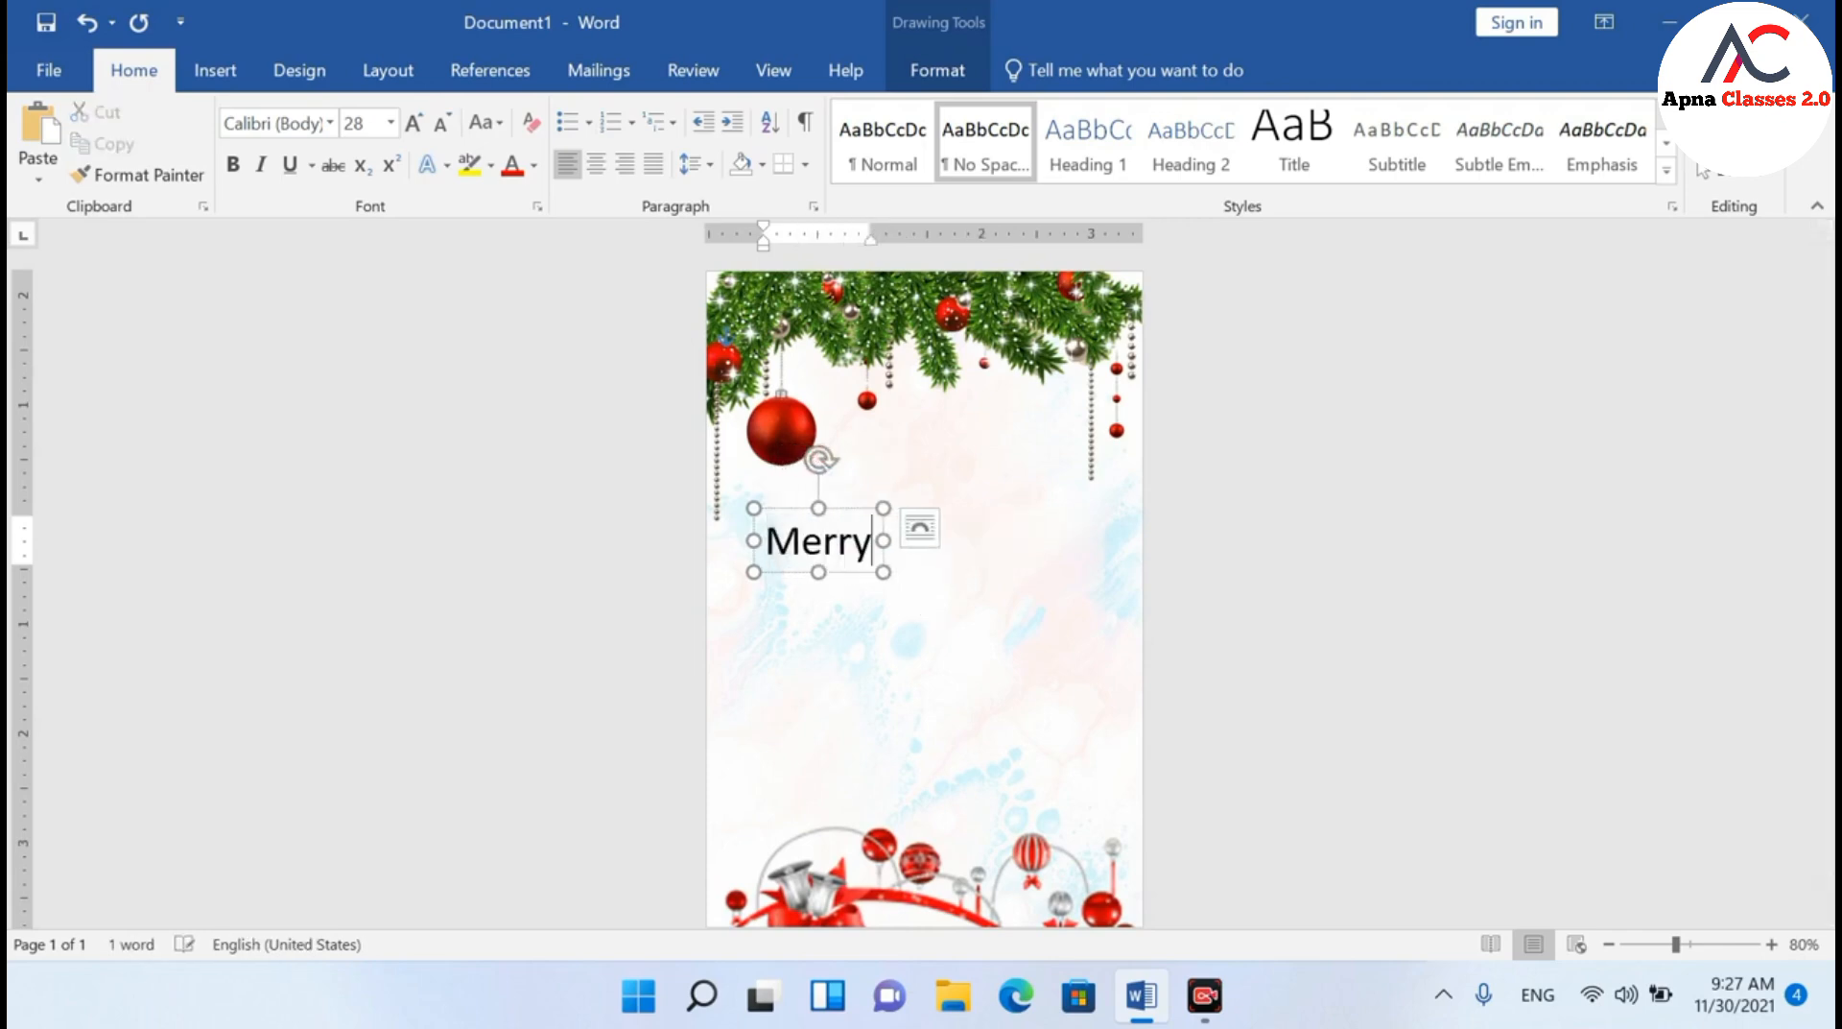
Set the font of the word "Merry" to Cheddar Jack
key(ctrl+a)
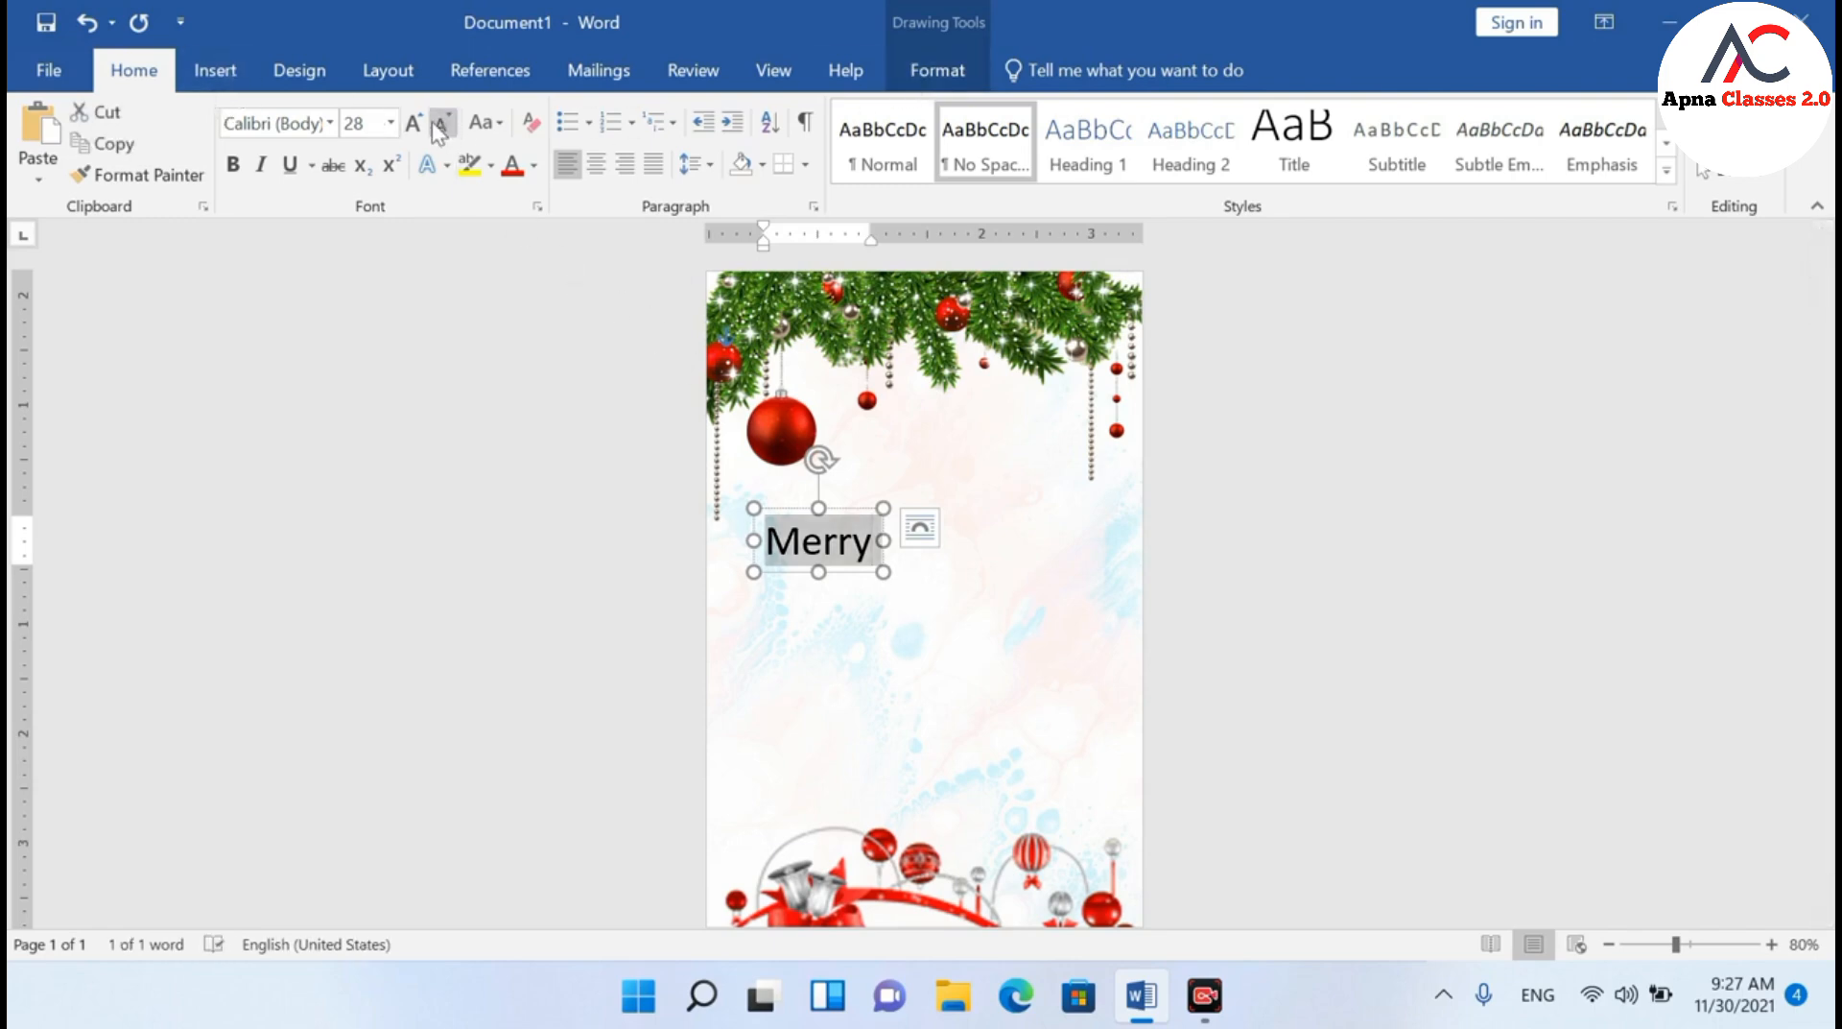
click(330, 124)
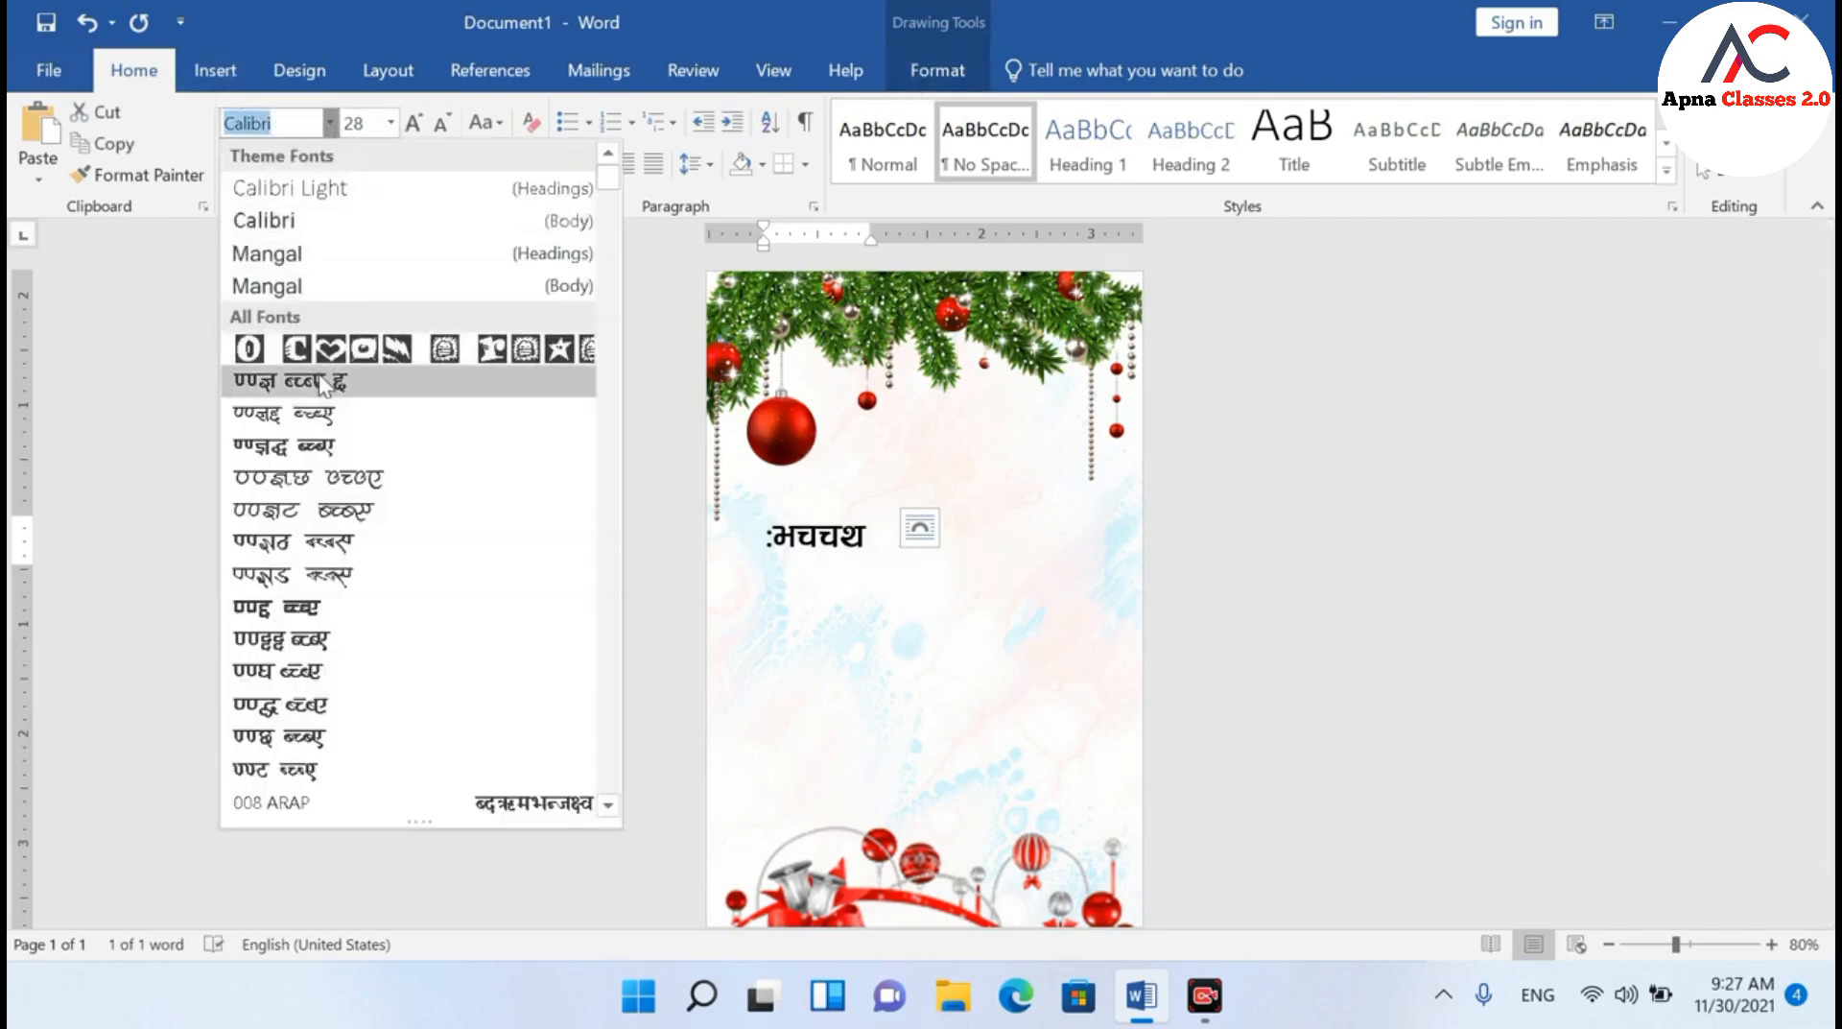
scroll(326, 518, down, 10)
scroll(331, 557, down, 2)
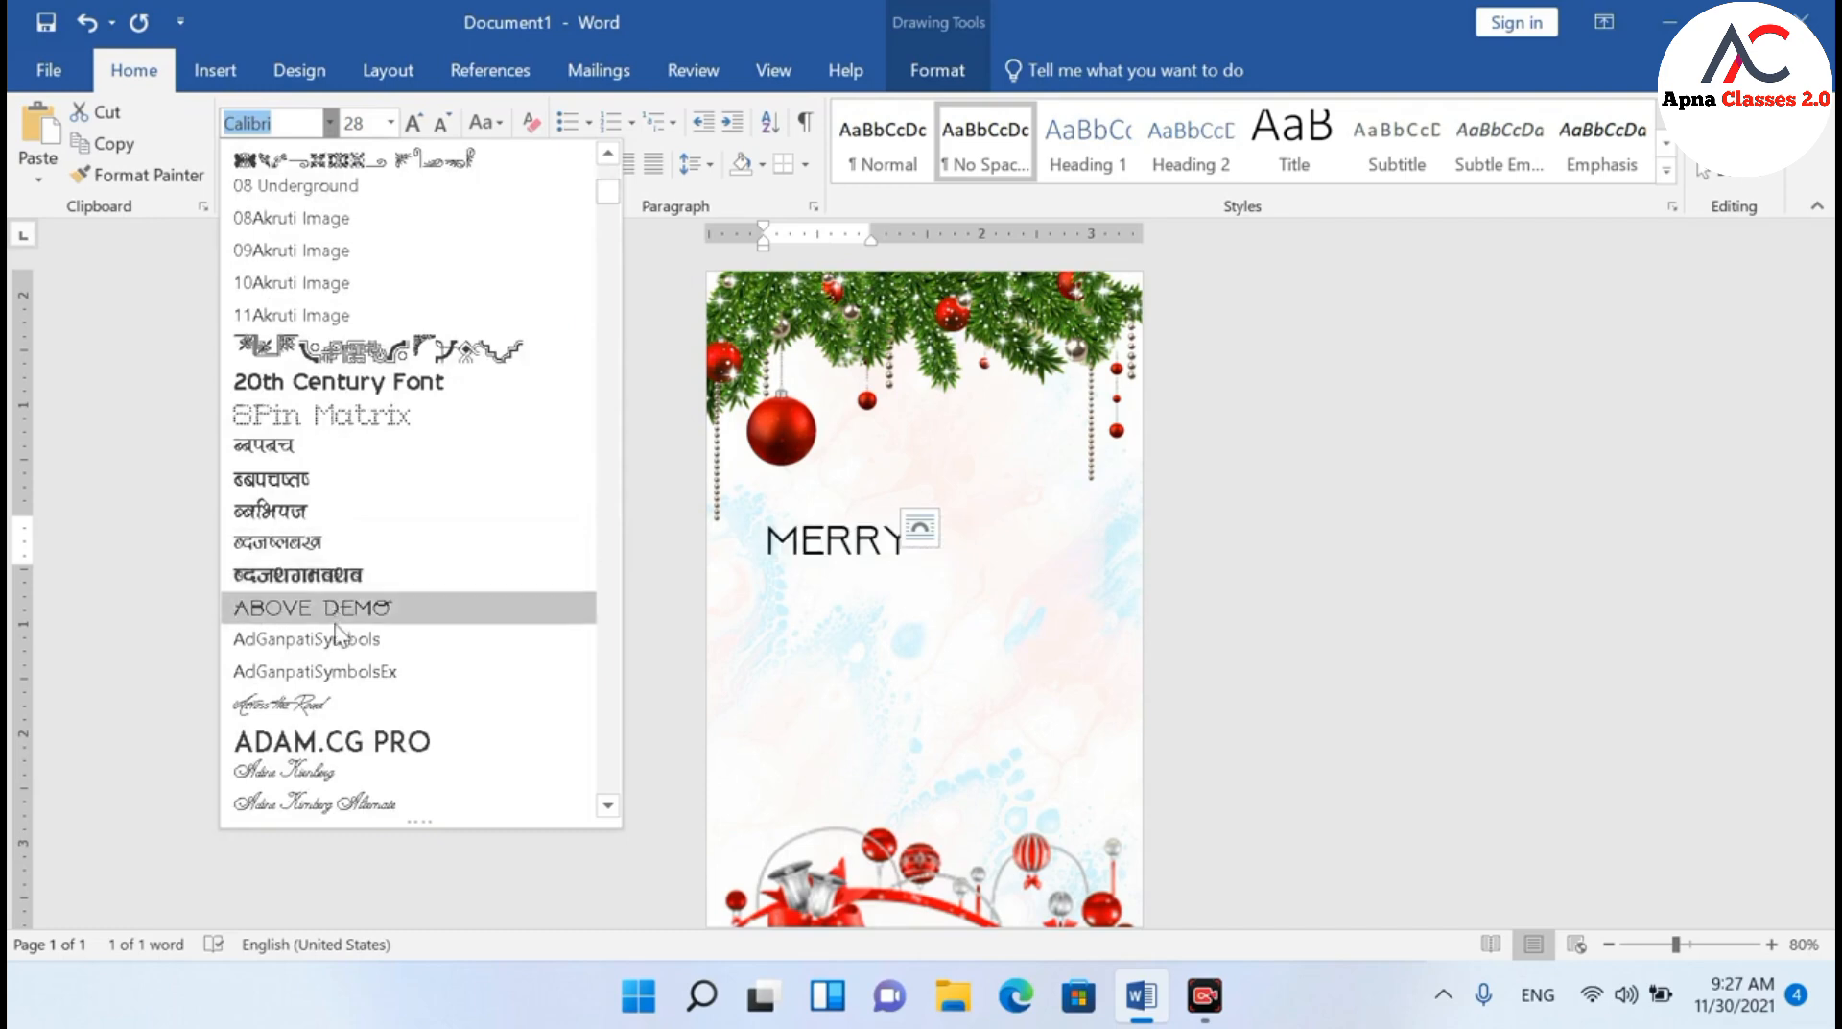
scroll(355, 698, down, 4)
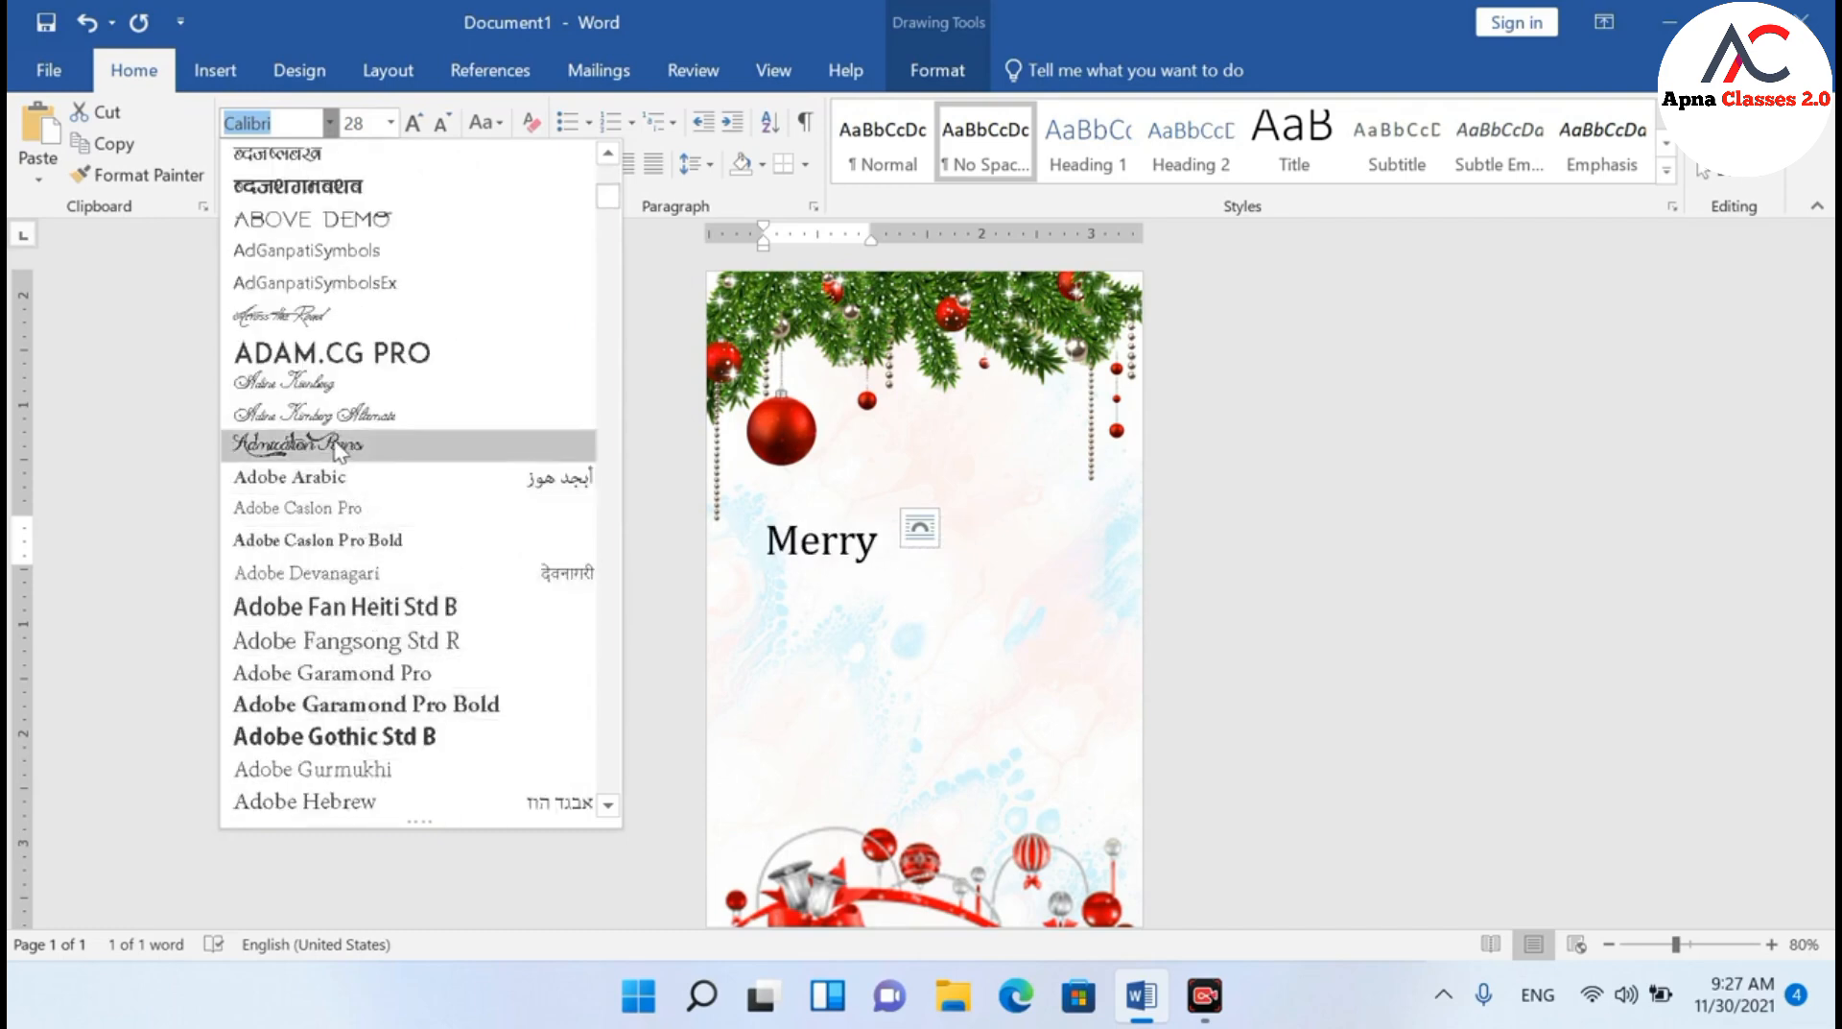
scroll(361, 578, down, 13)
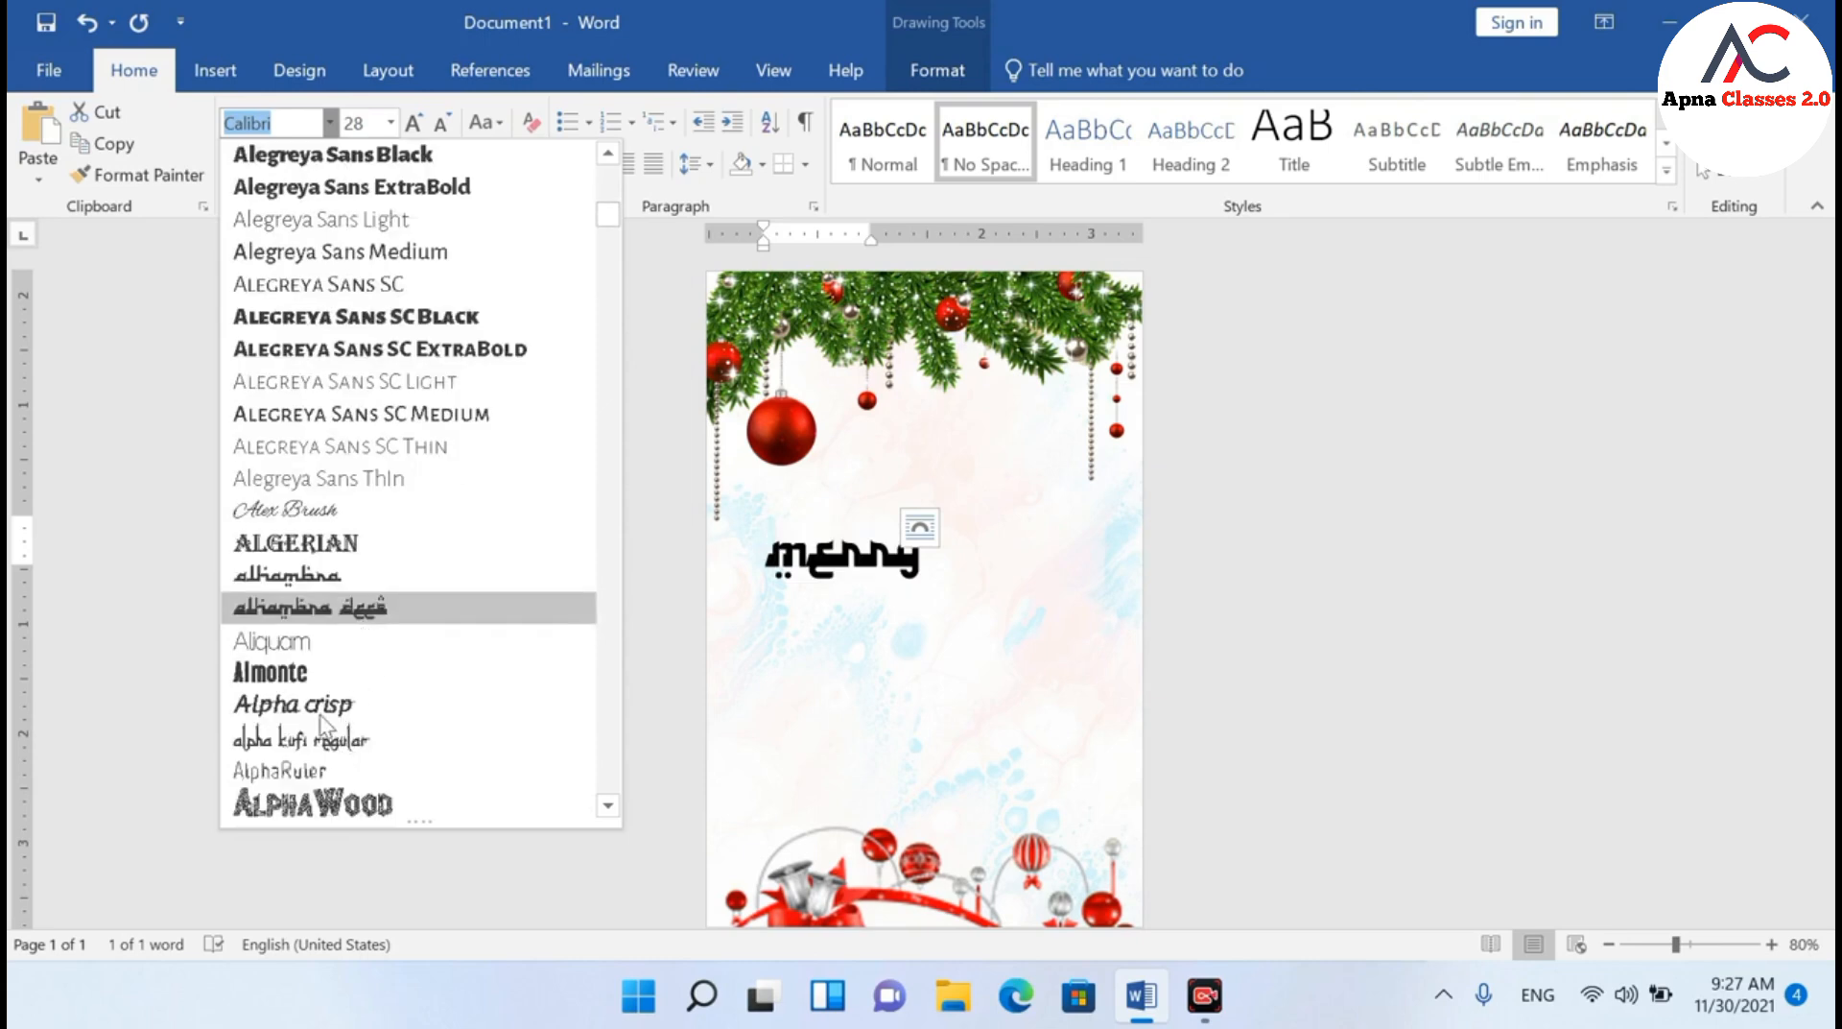
scroll(324, 727, down, 1)
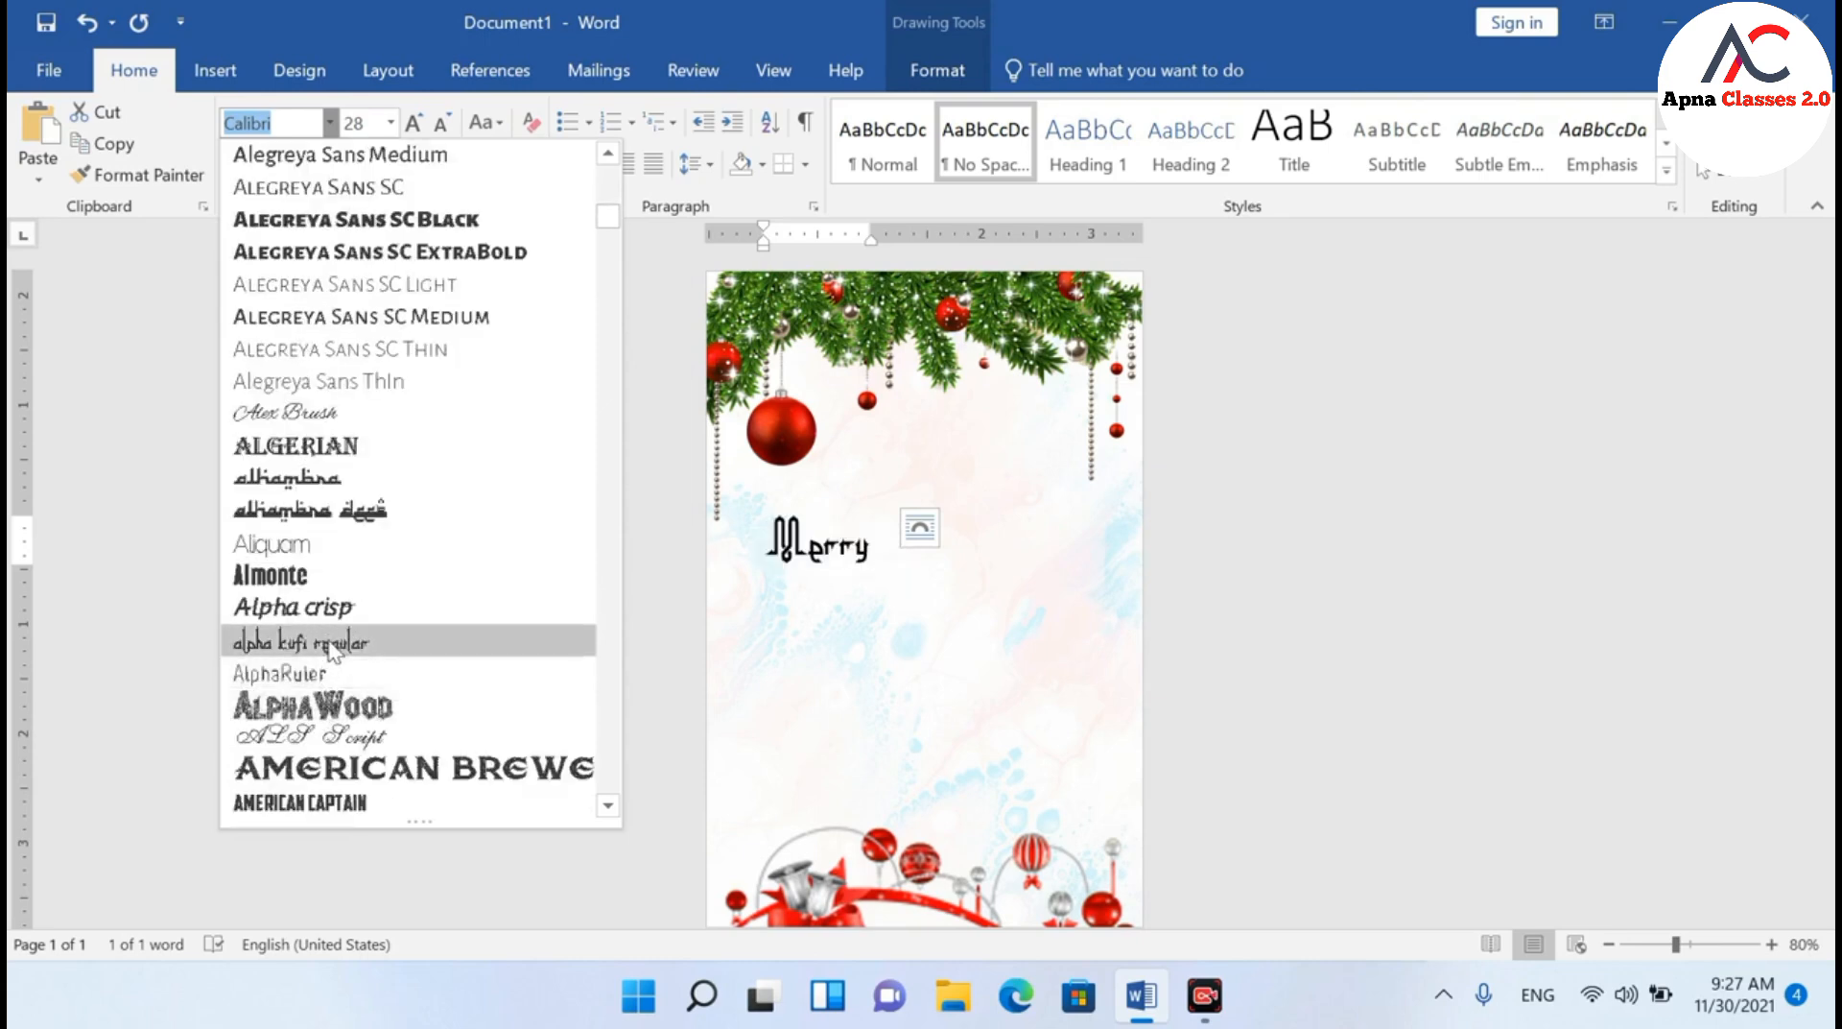
scroll(331, 650, down, 2)
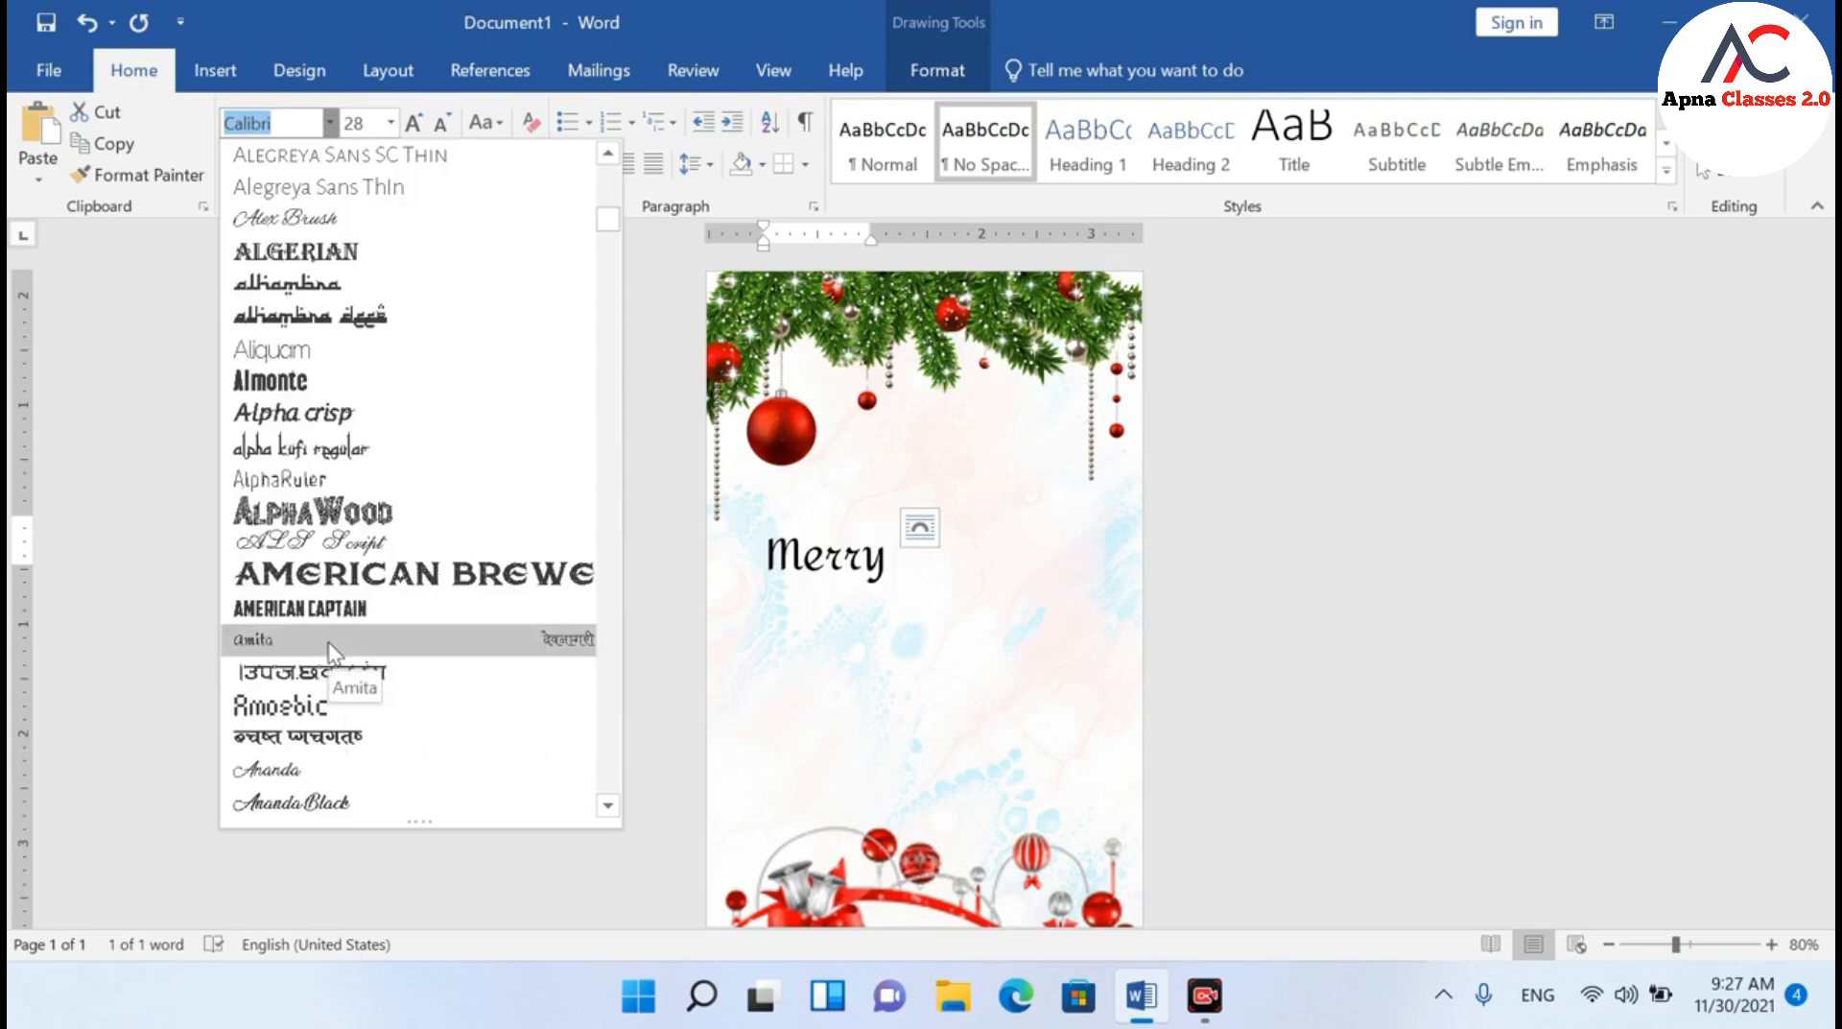
scroll(331, 650, down, 3)
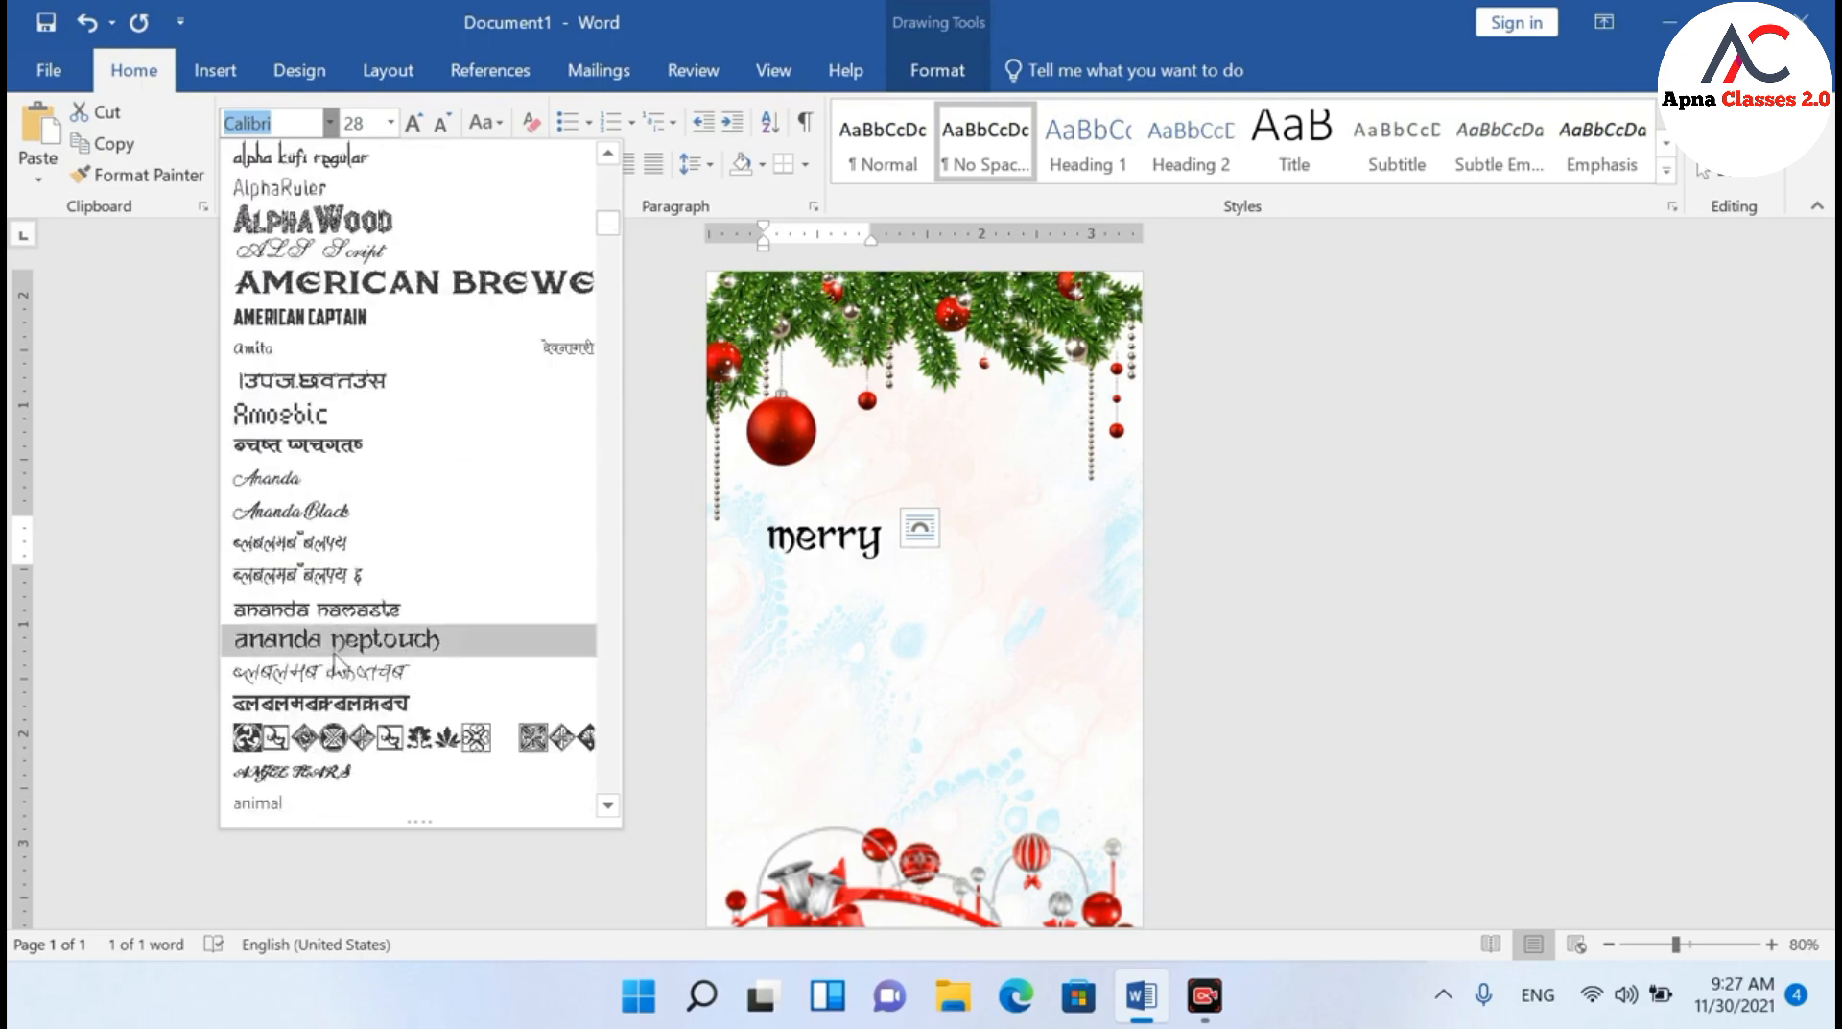
scroll(334, 661, down, 6)
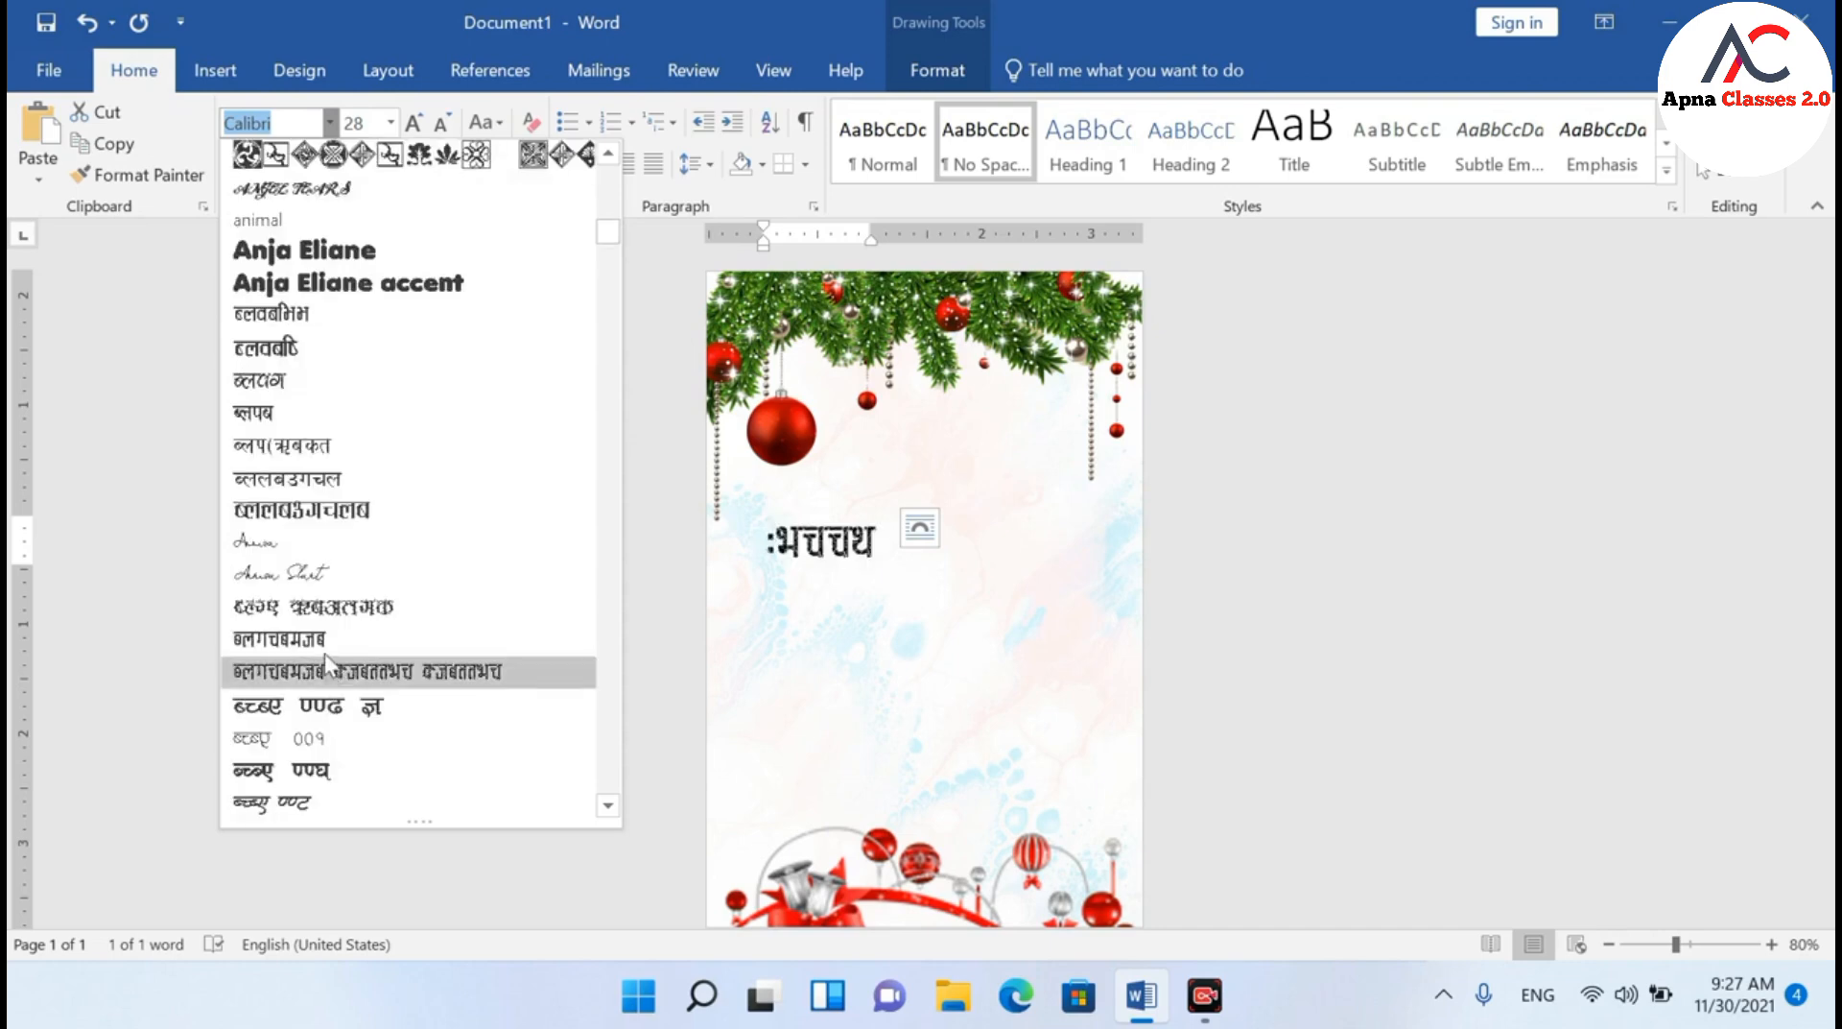
scroll(324, 654, down, 13)
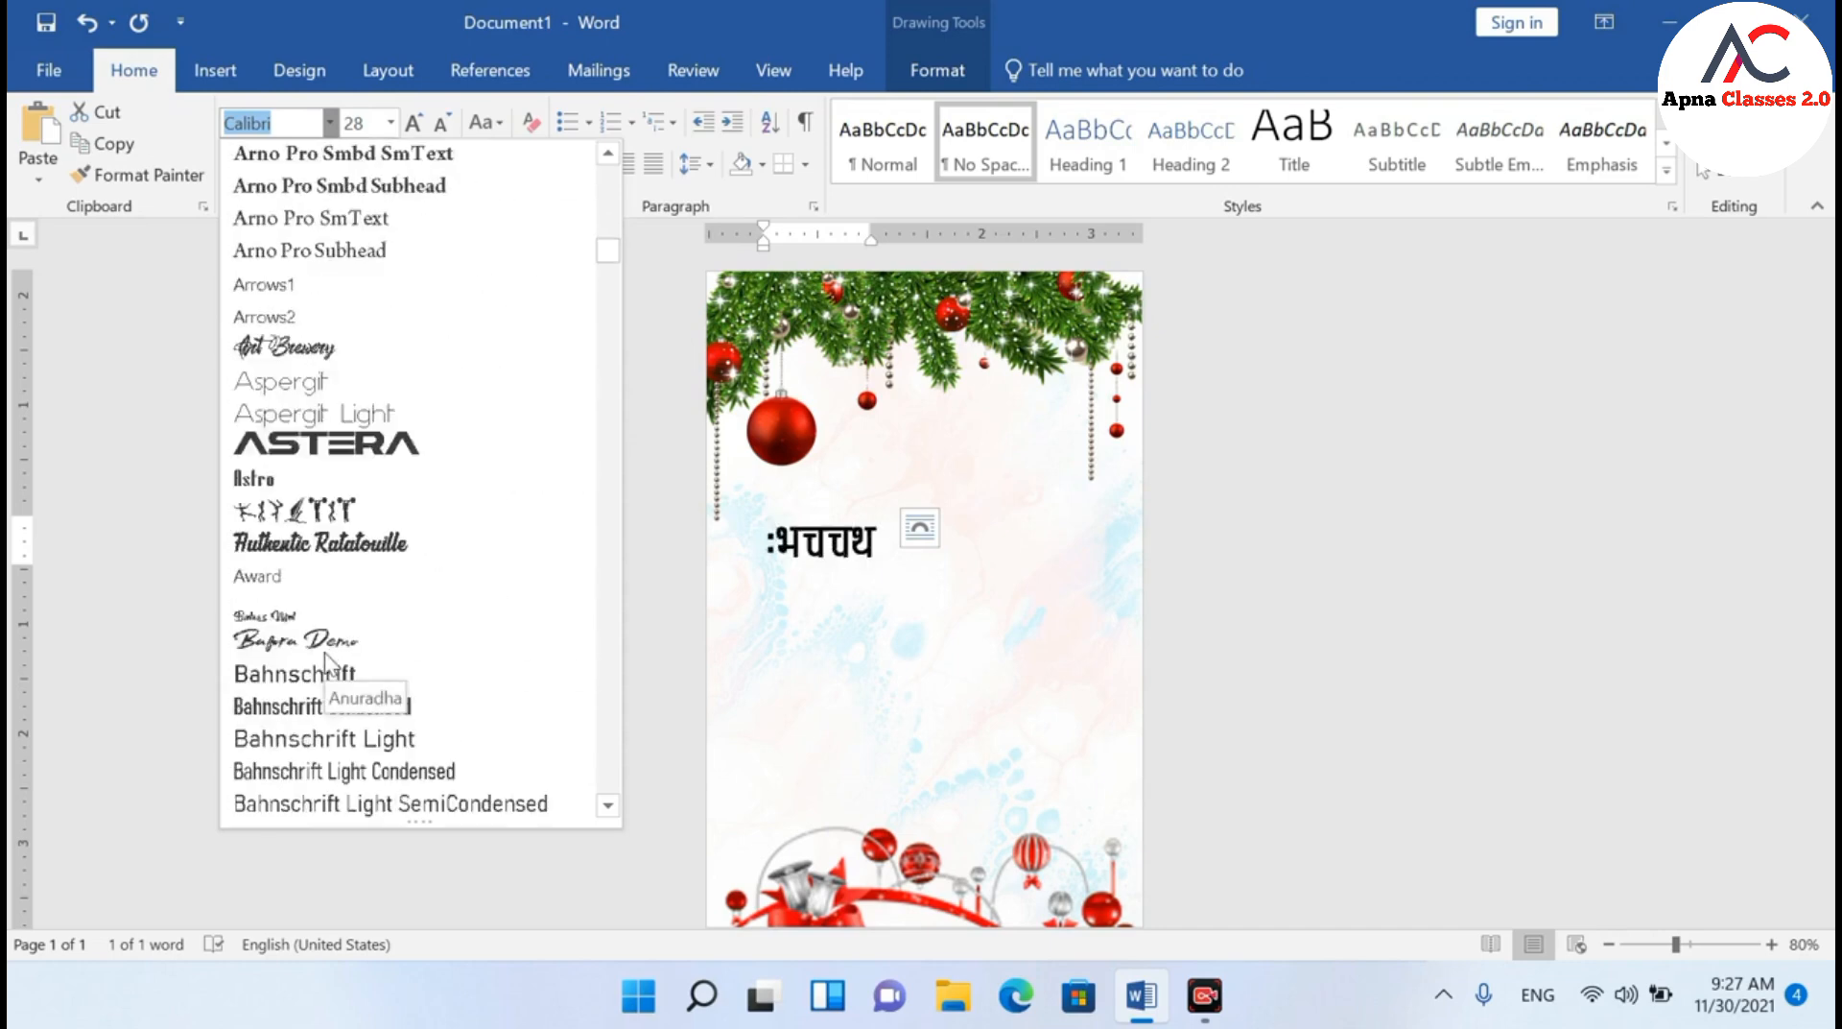
scroll(281, 633, down, 12)
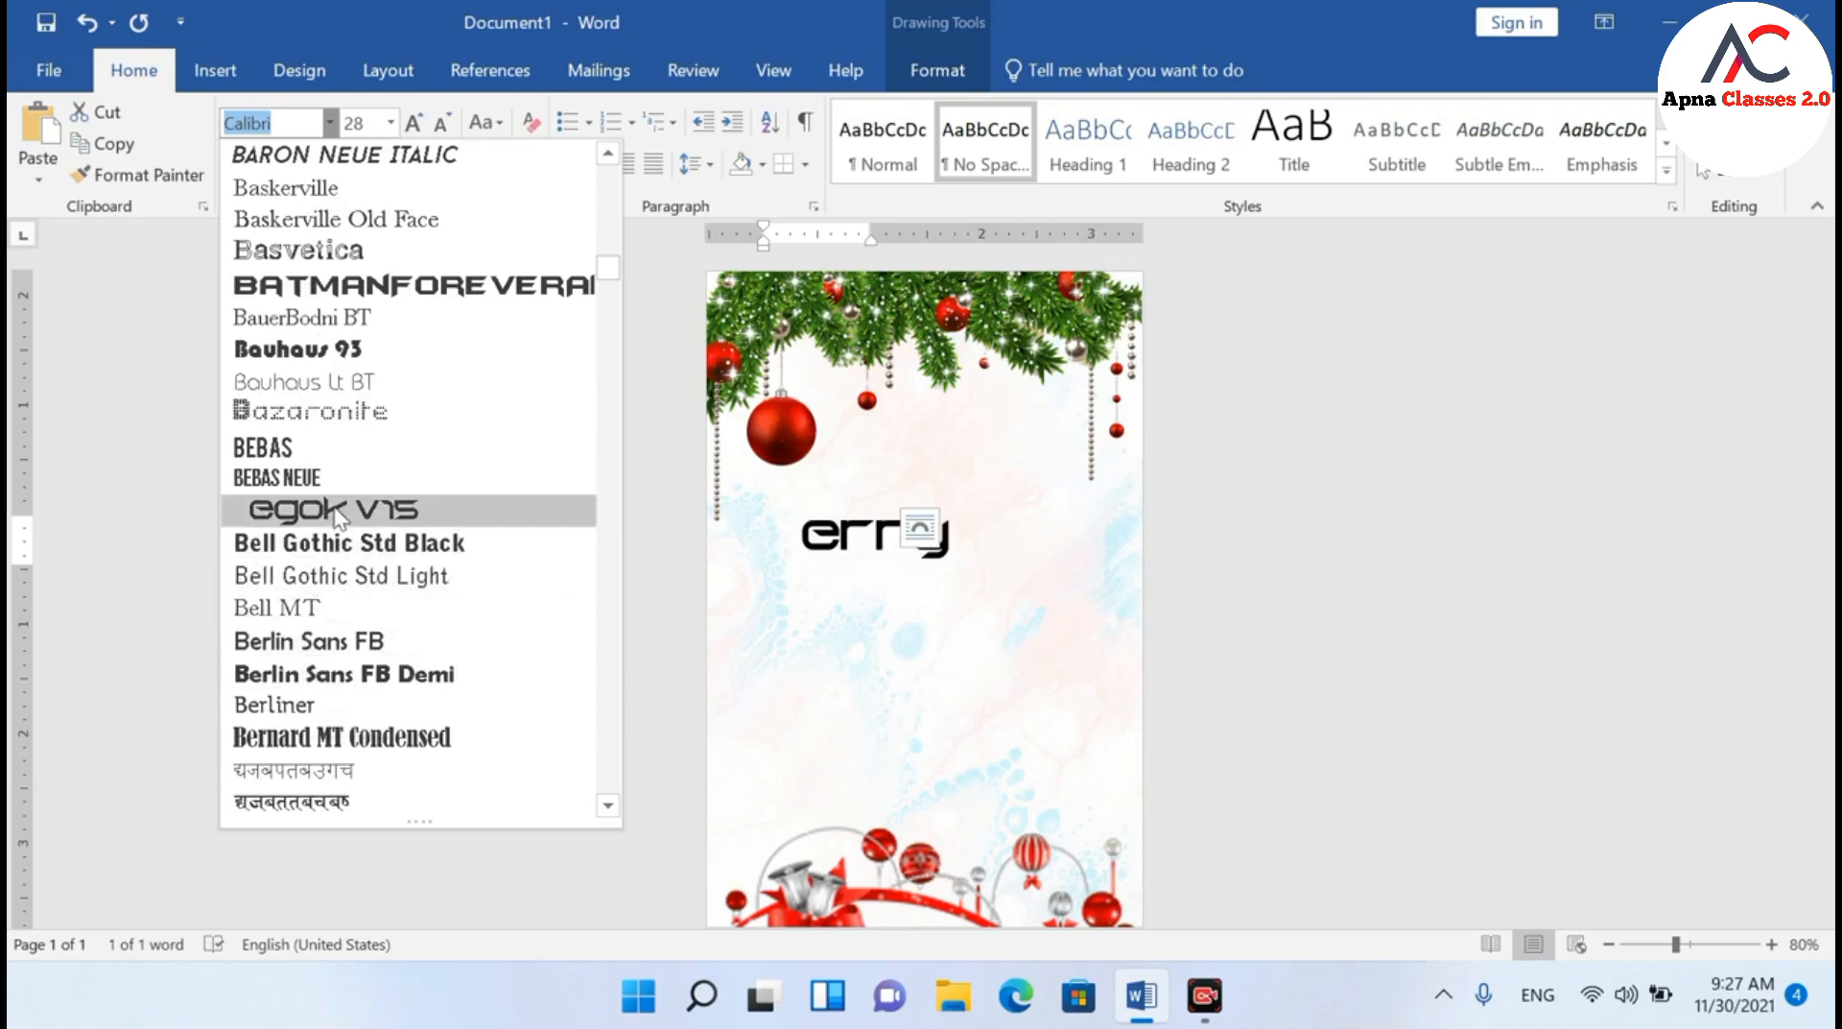
scroll(336, 516, down, 9)
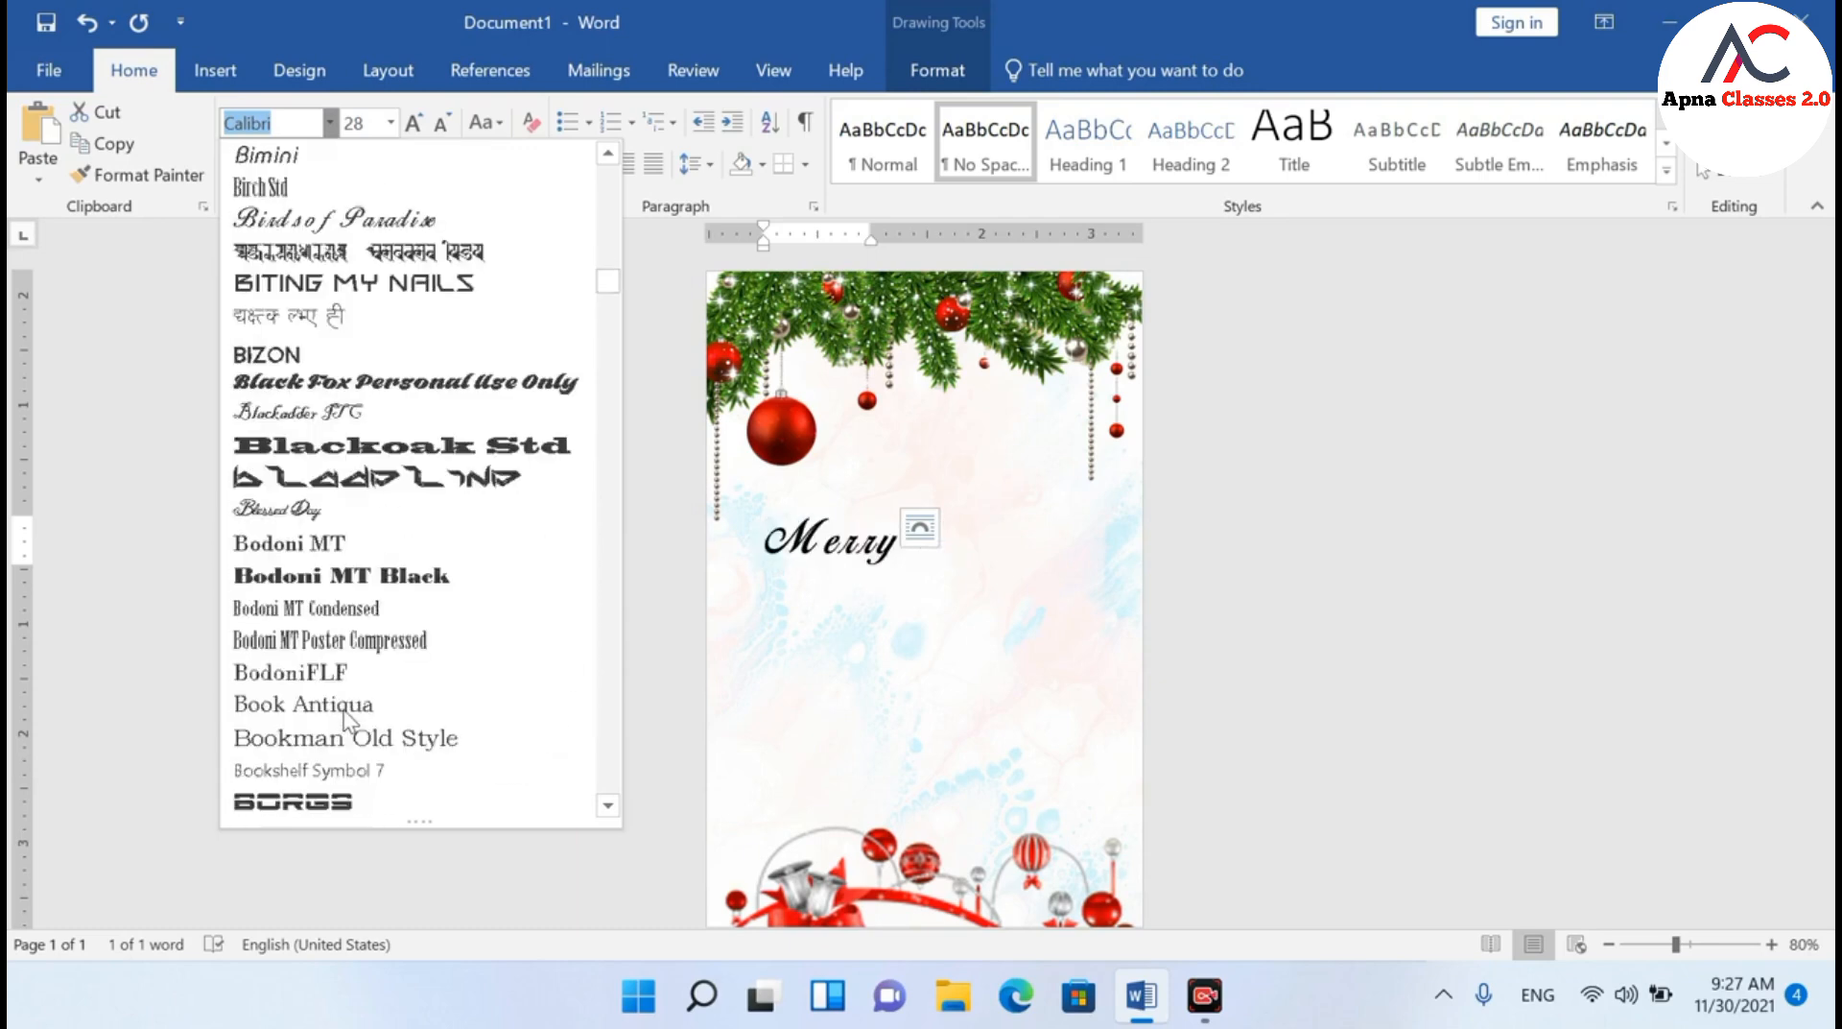
scroll(353, 510, down, 4)
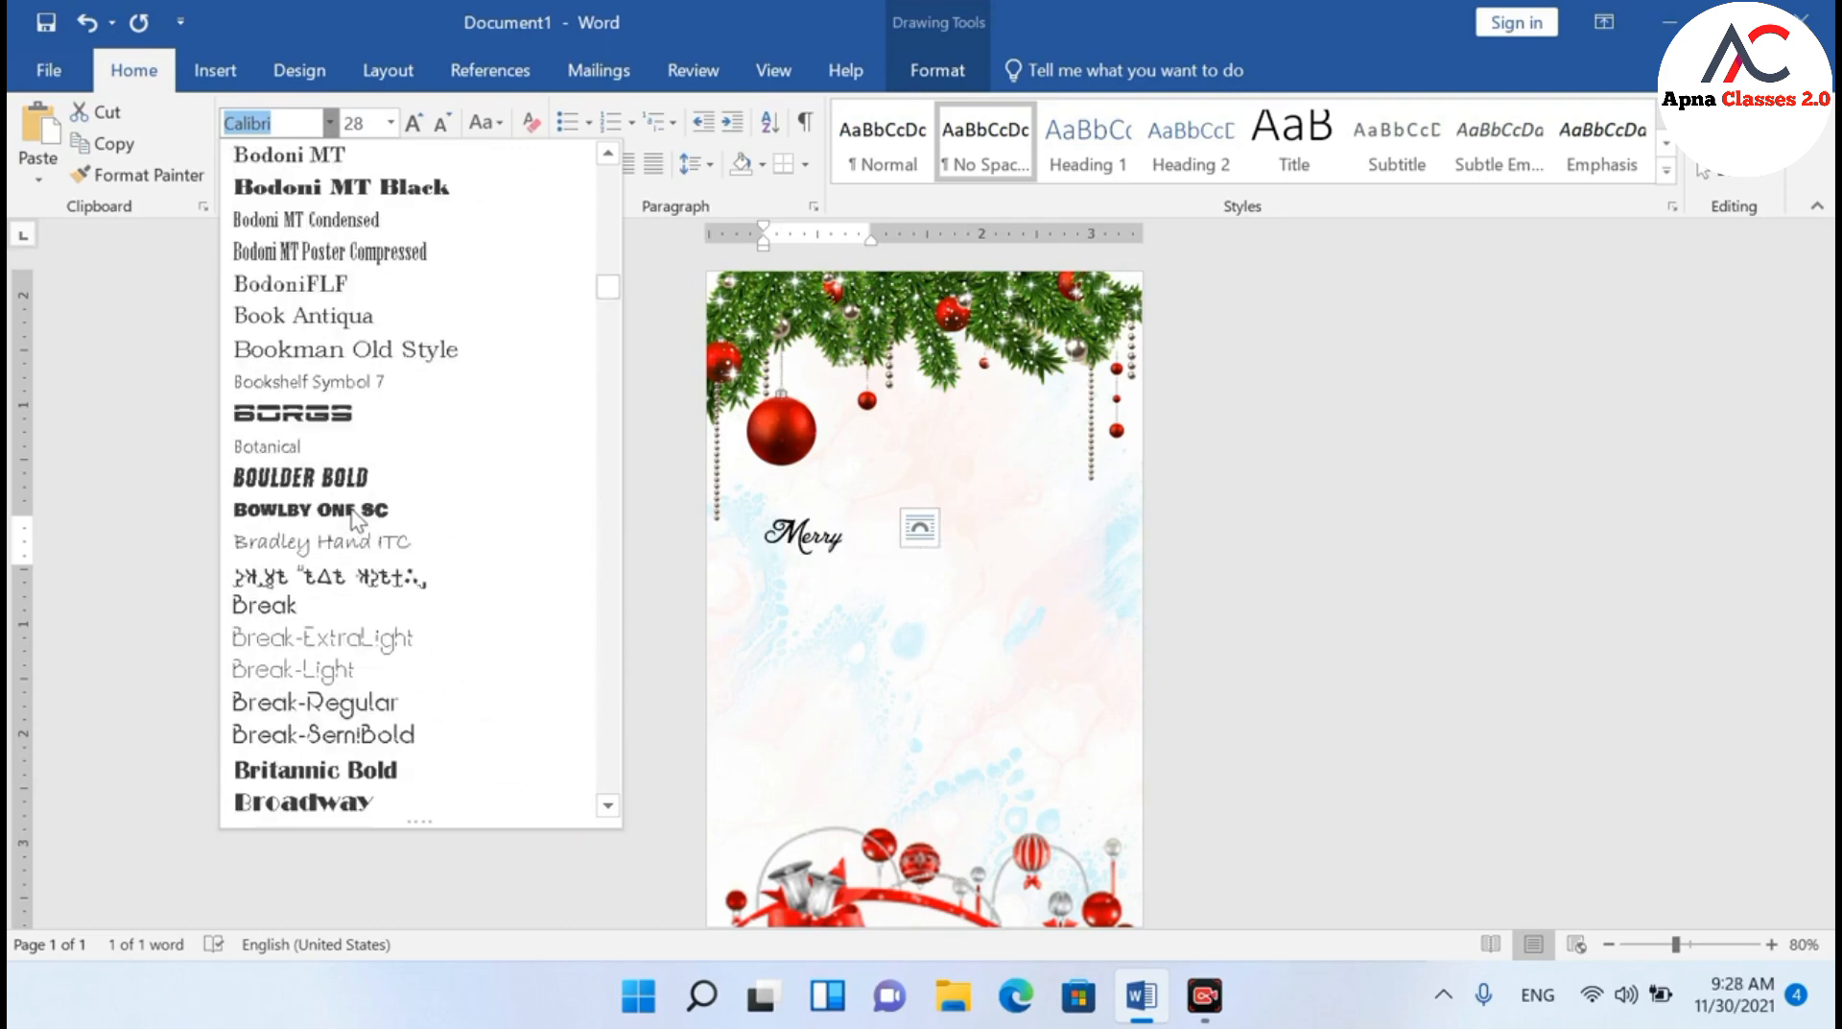
scroll(356, 516, down, 5)
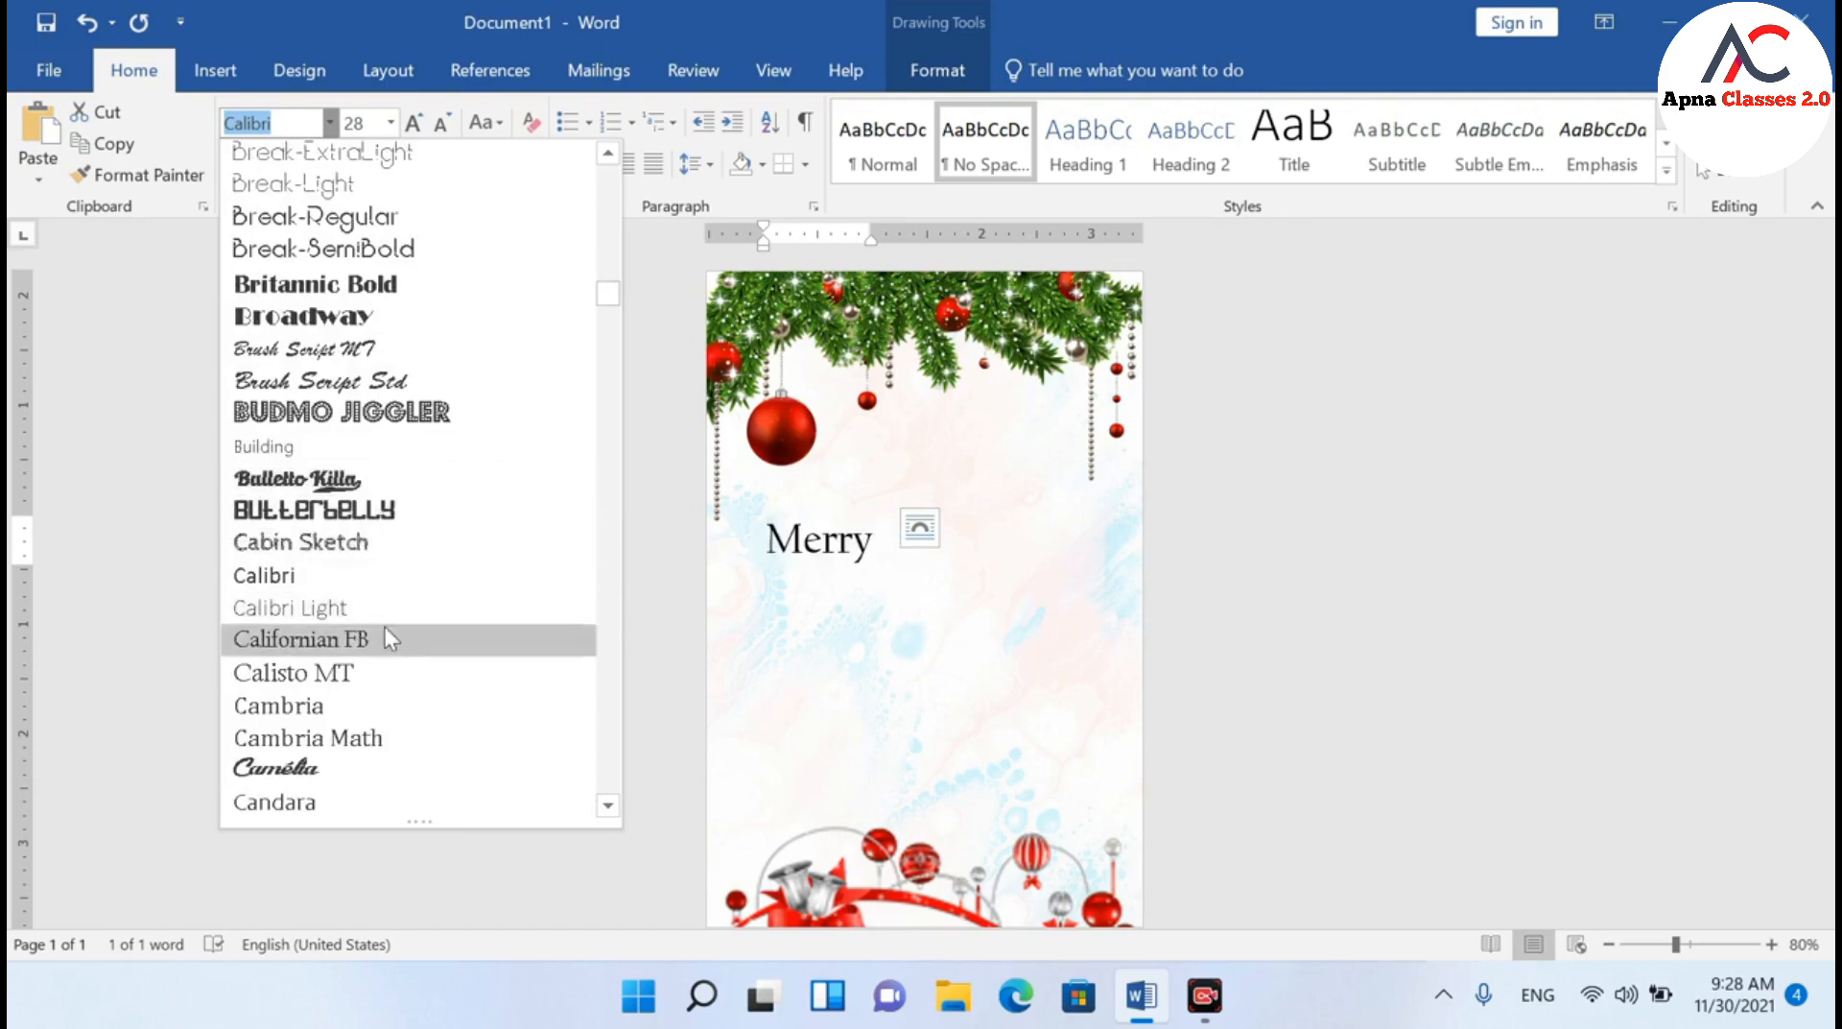
scroll(385, 643, down, 6)
scroll(385, 662, down, 4)
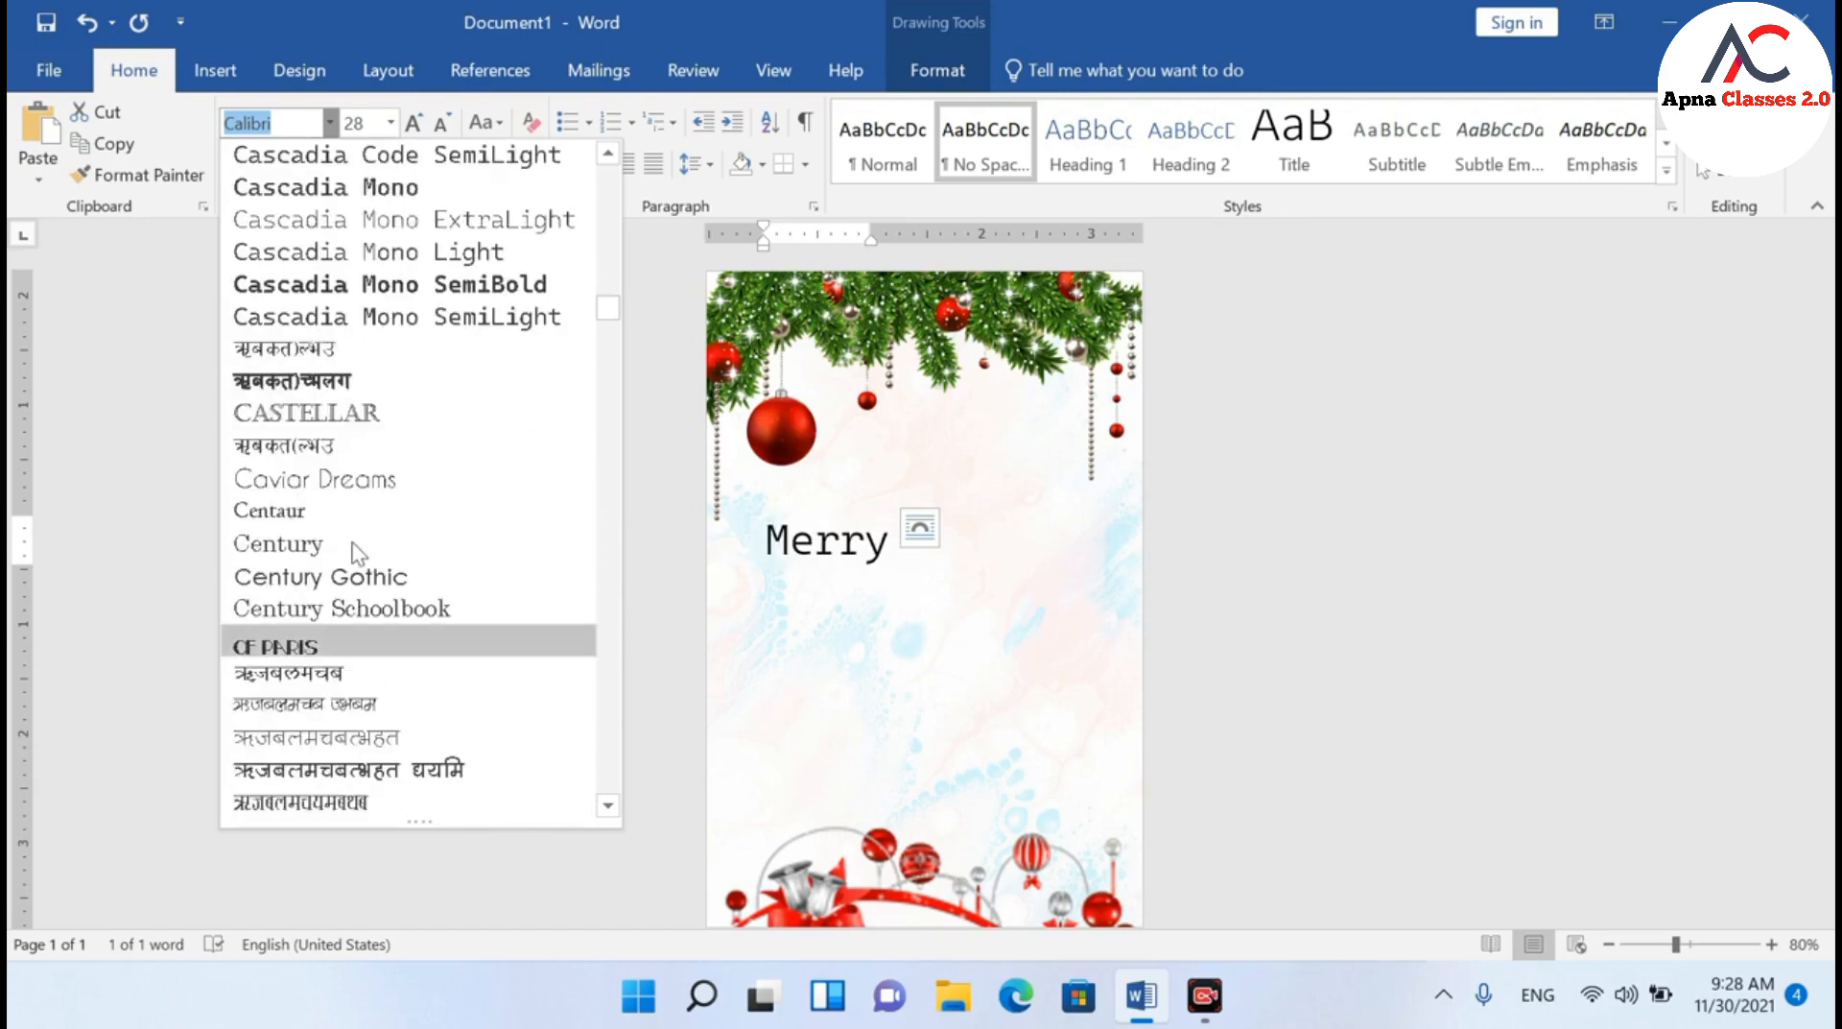
scroll(288, 681, down, 5)
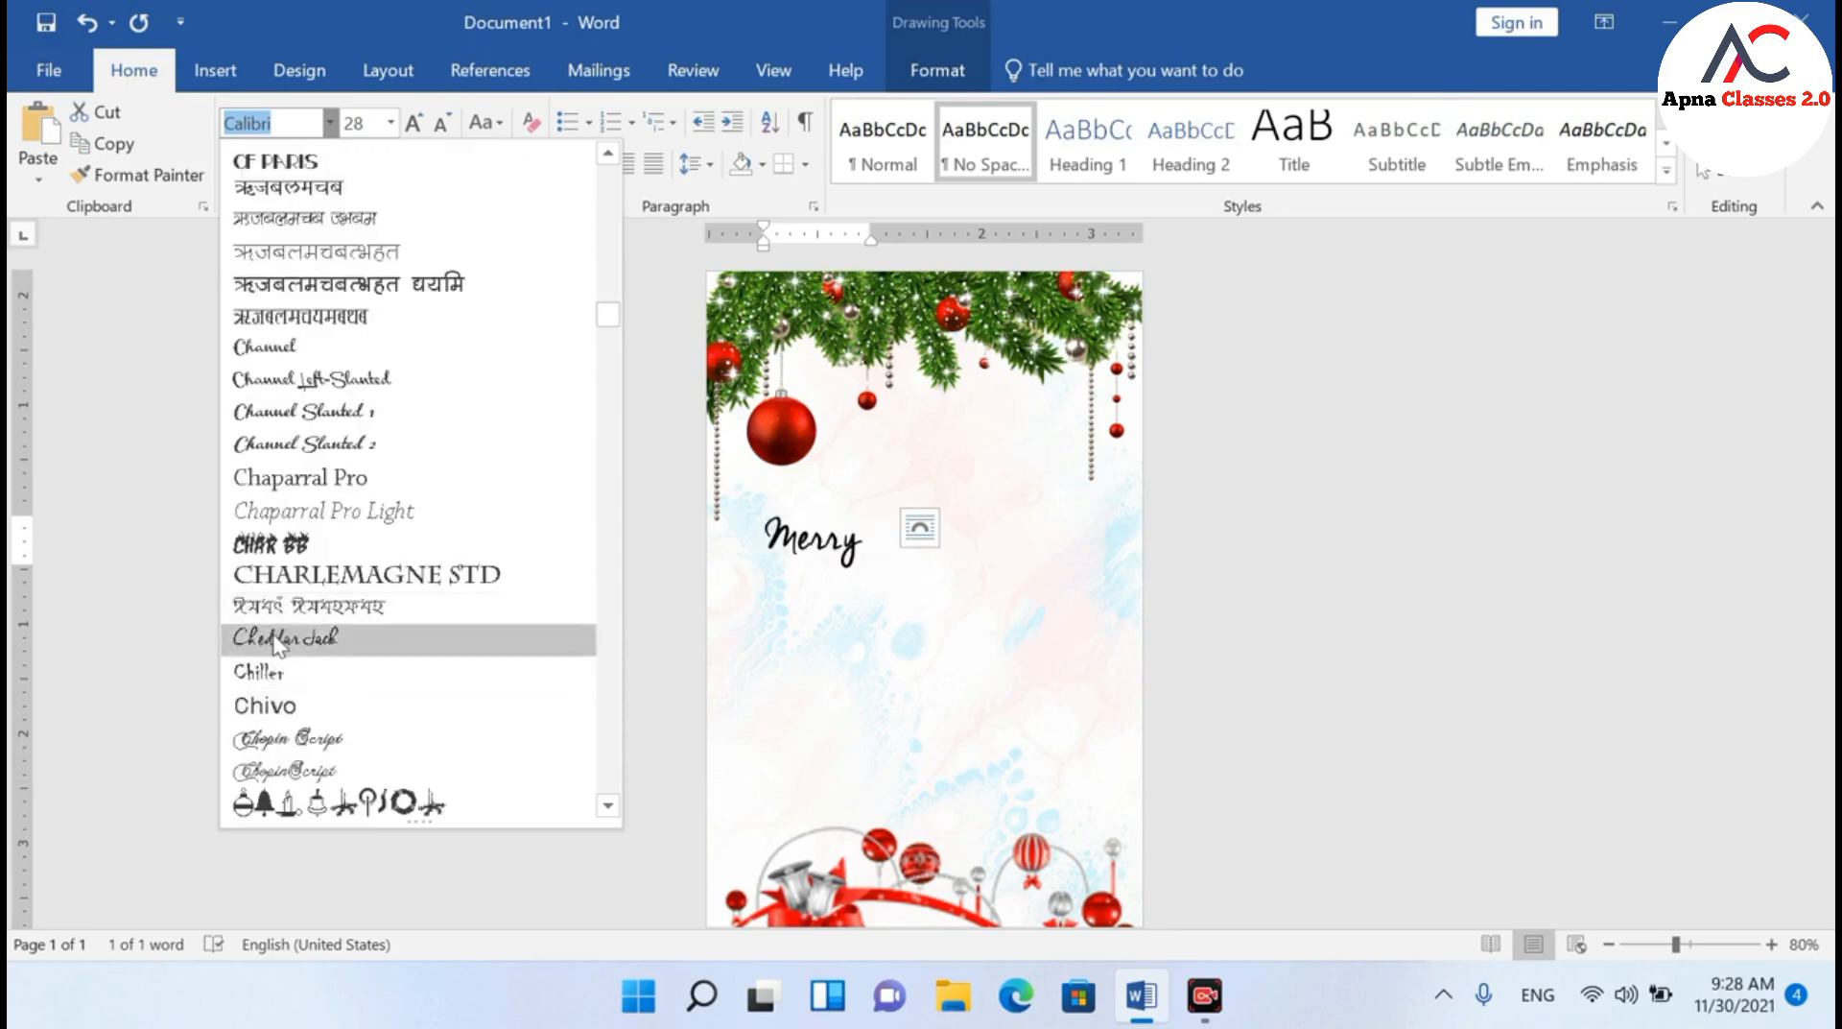
click(277, 638)
Enlarge the word "Merry" to a font size of 80
click(415, 123)
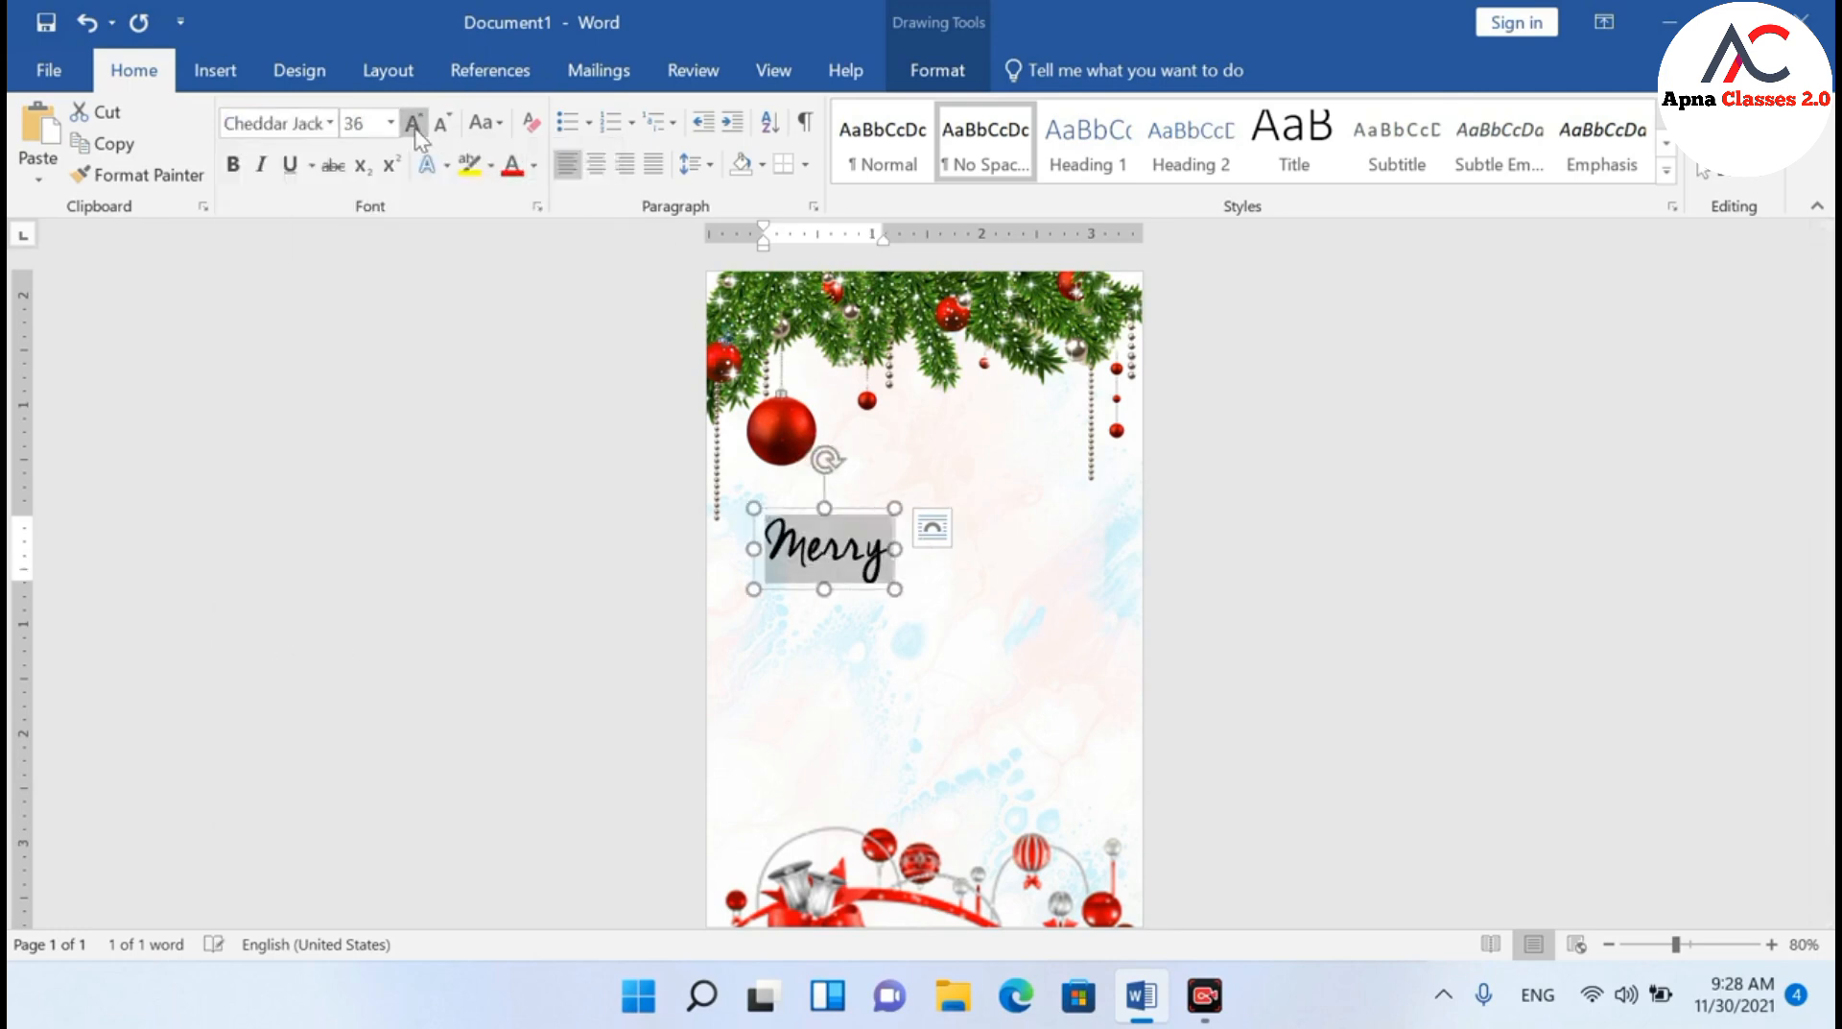
click(415, 123)
click(415, 123)
click(415, 123)
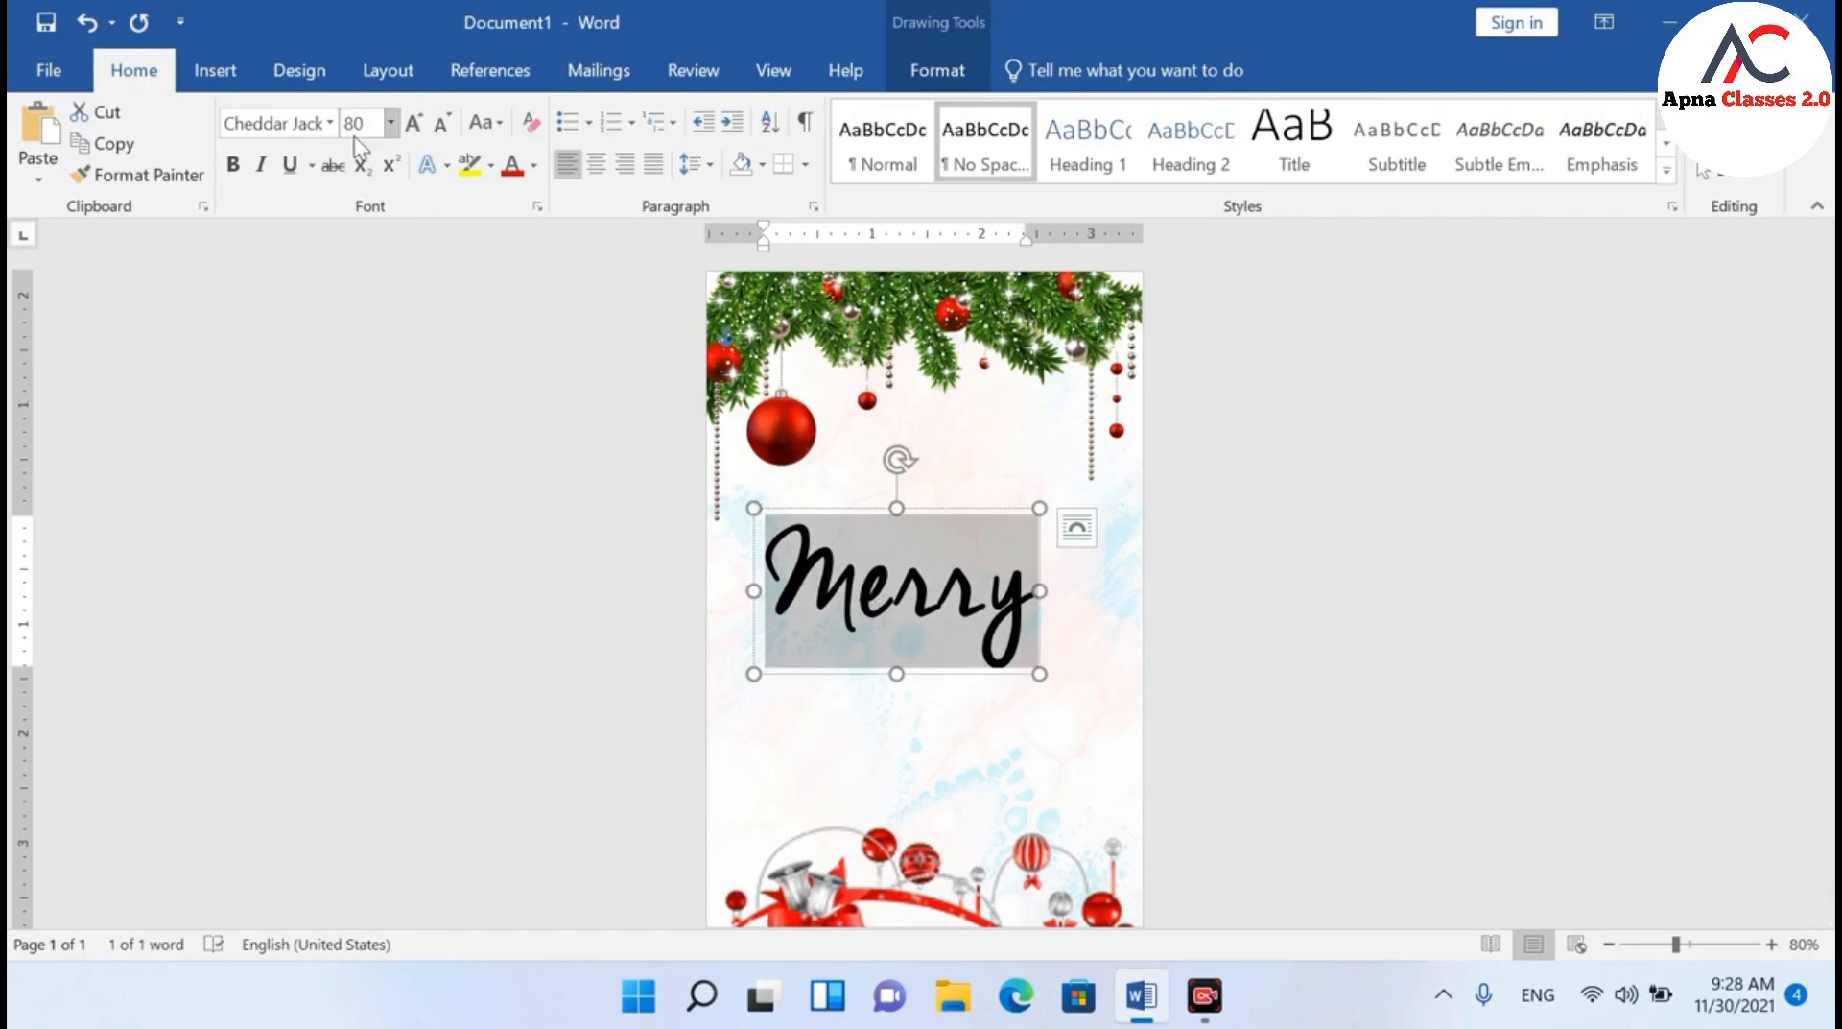
Change the font of the word "Merry" to Chopin Script and move the text up closer to the hanging ornaments
click(330, 123)
scroll(372, 587, down, 20)
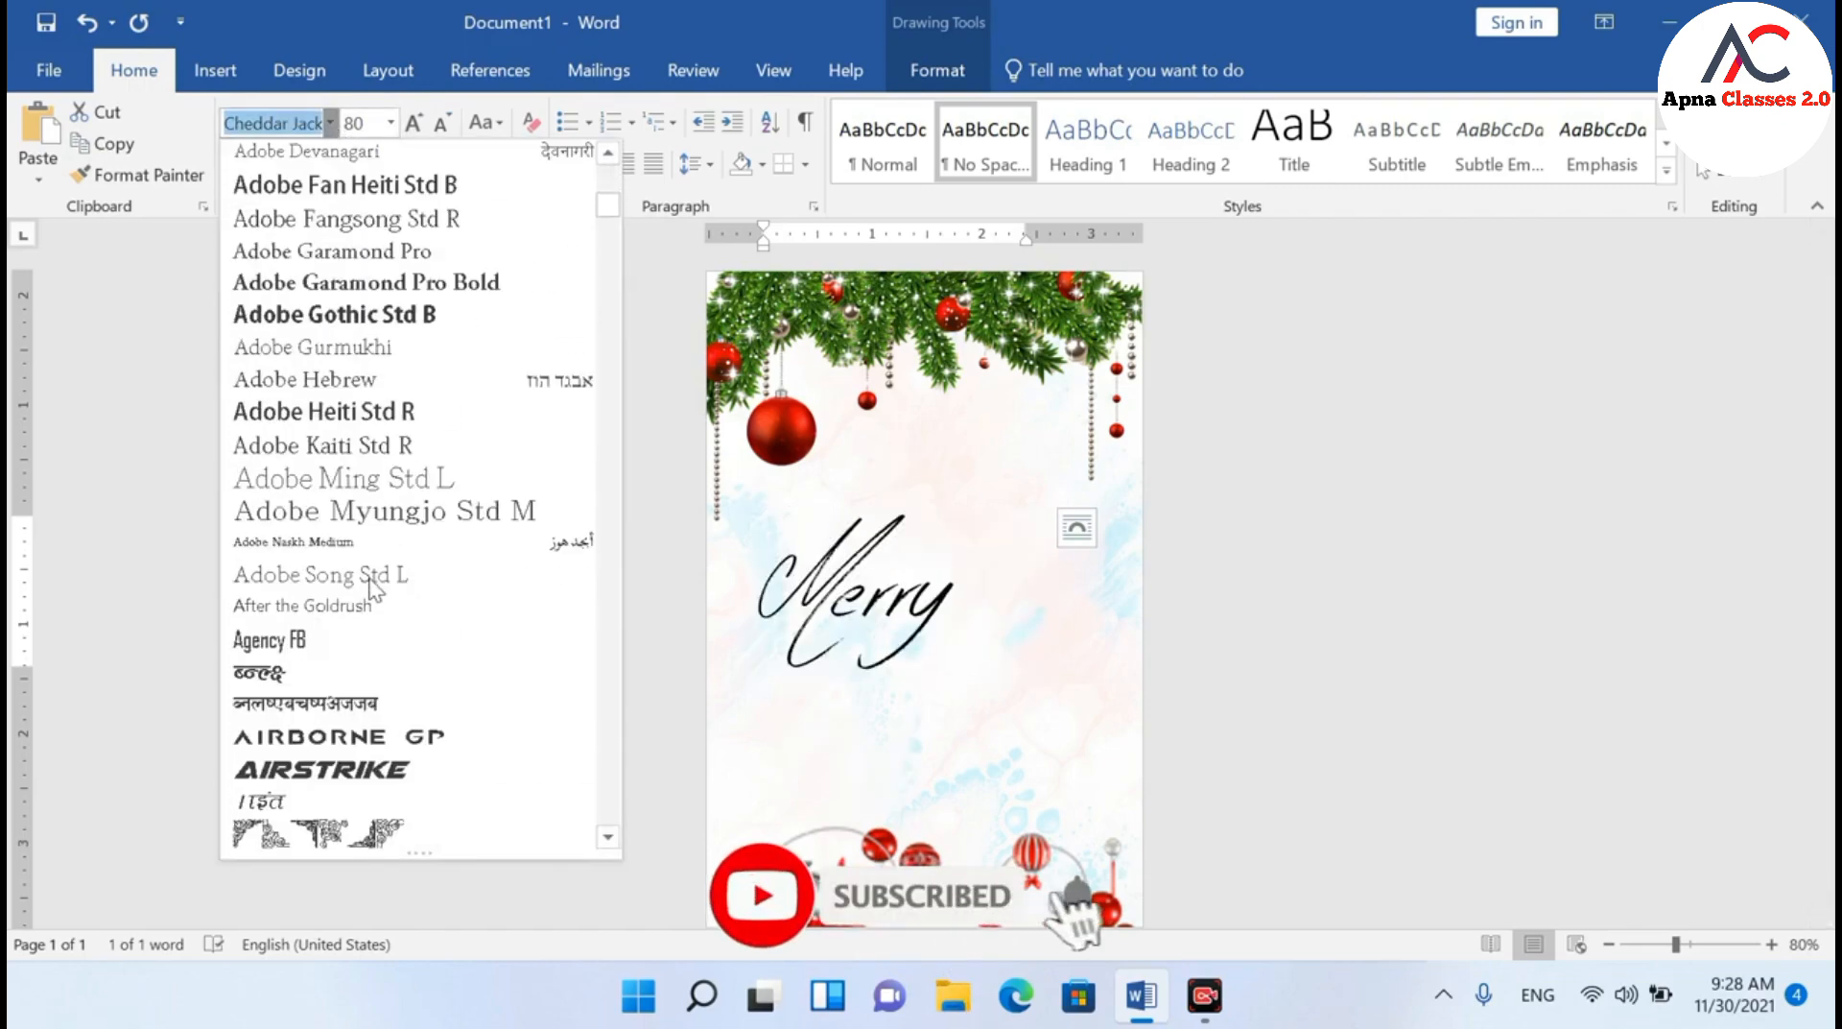
scroll(373, 587, down, 20)
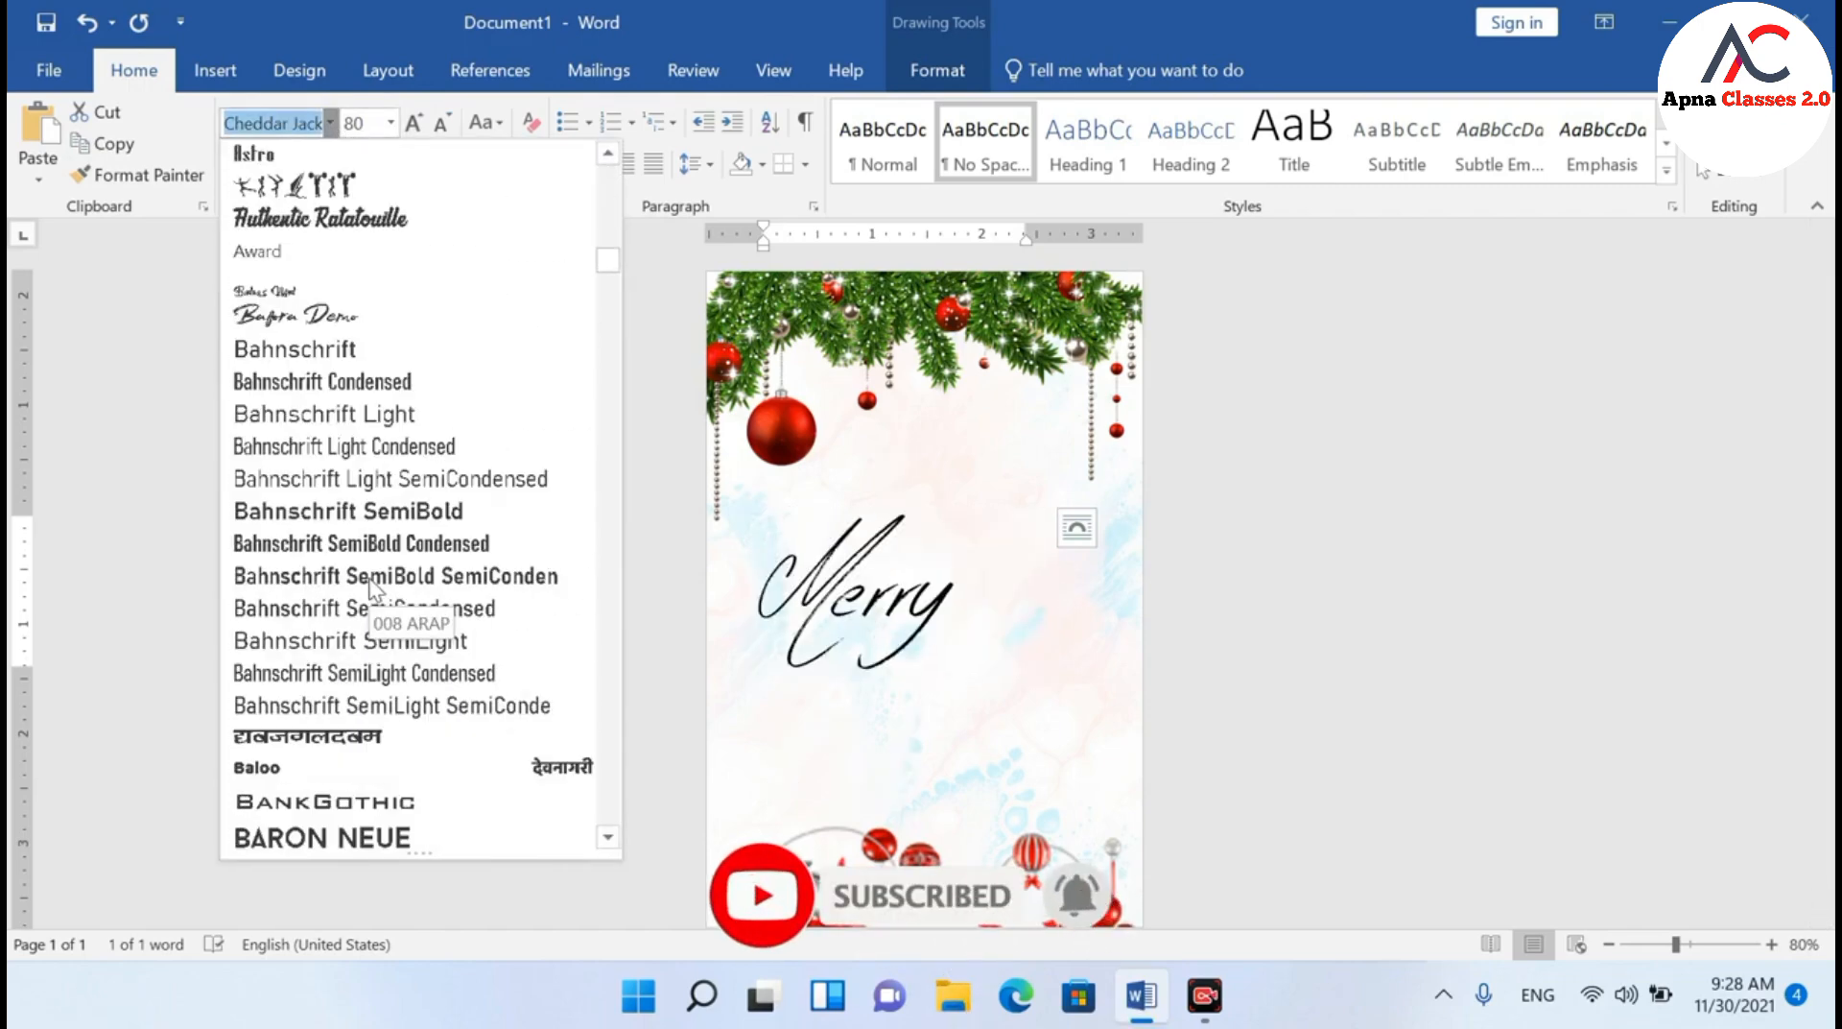
scroll(373, 588, down, 12)
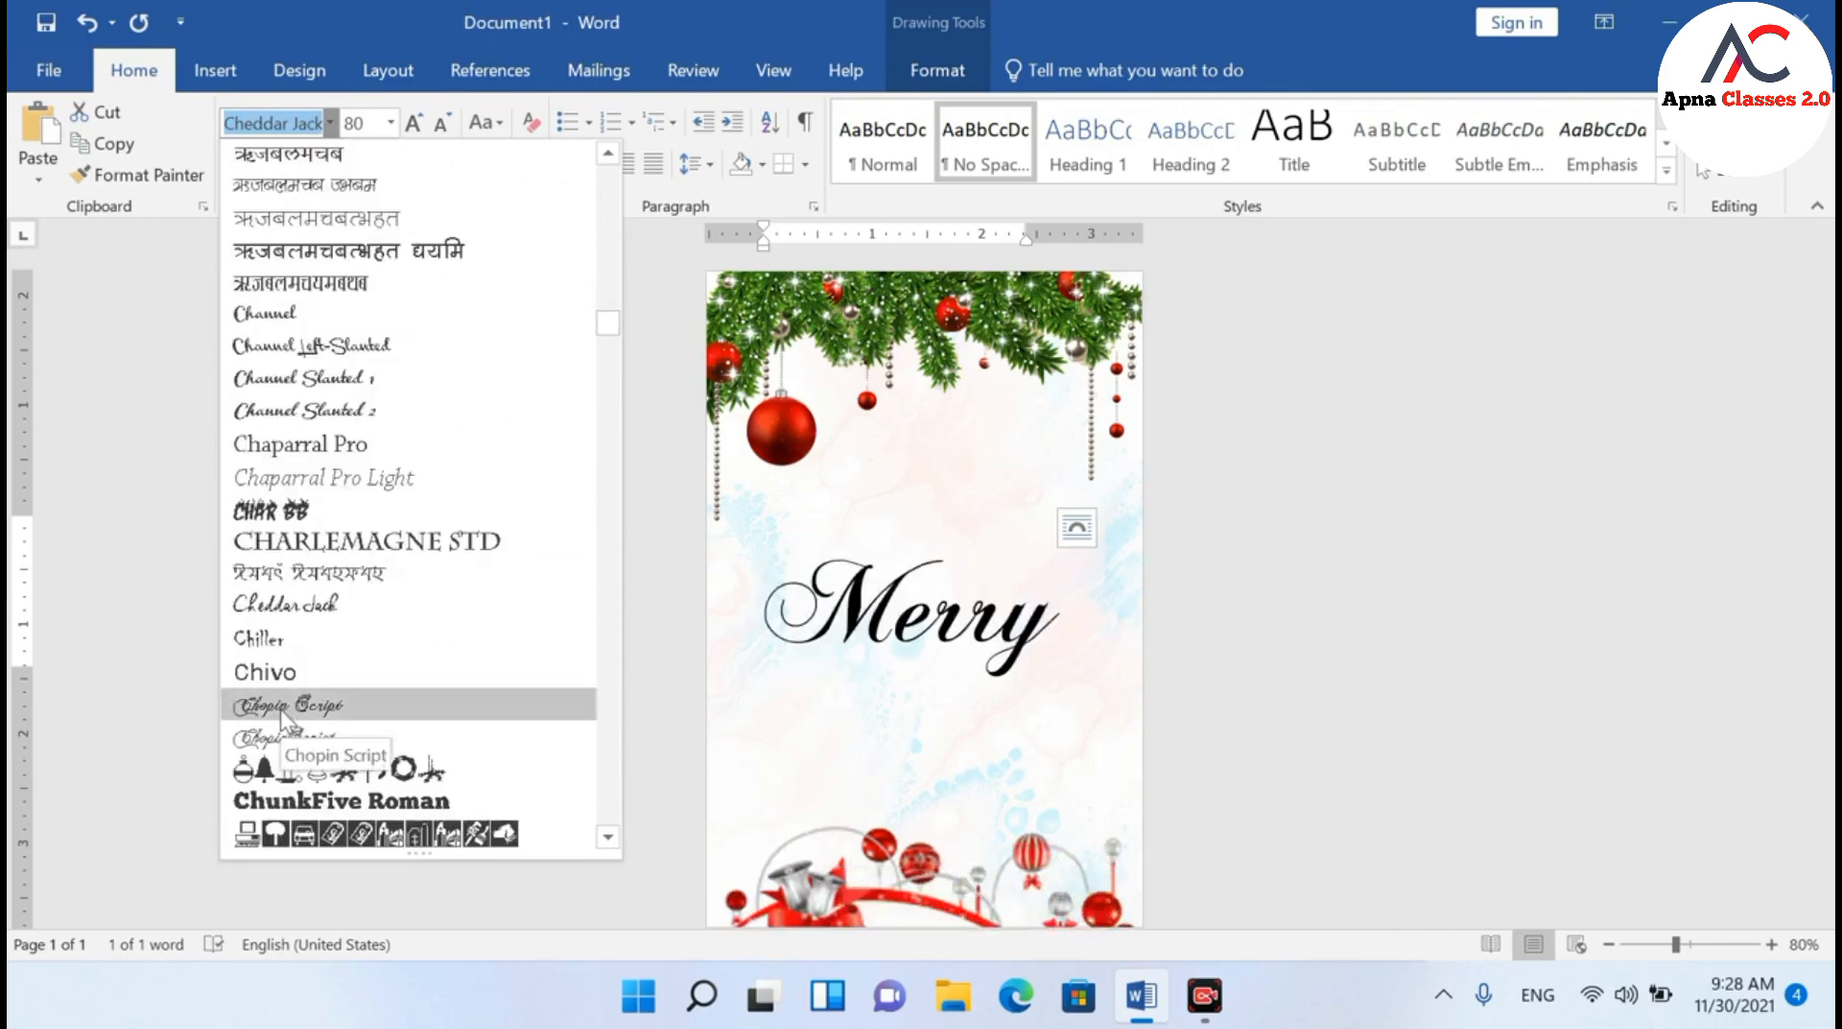
click(280, 710)
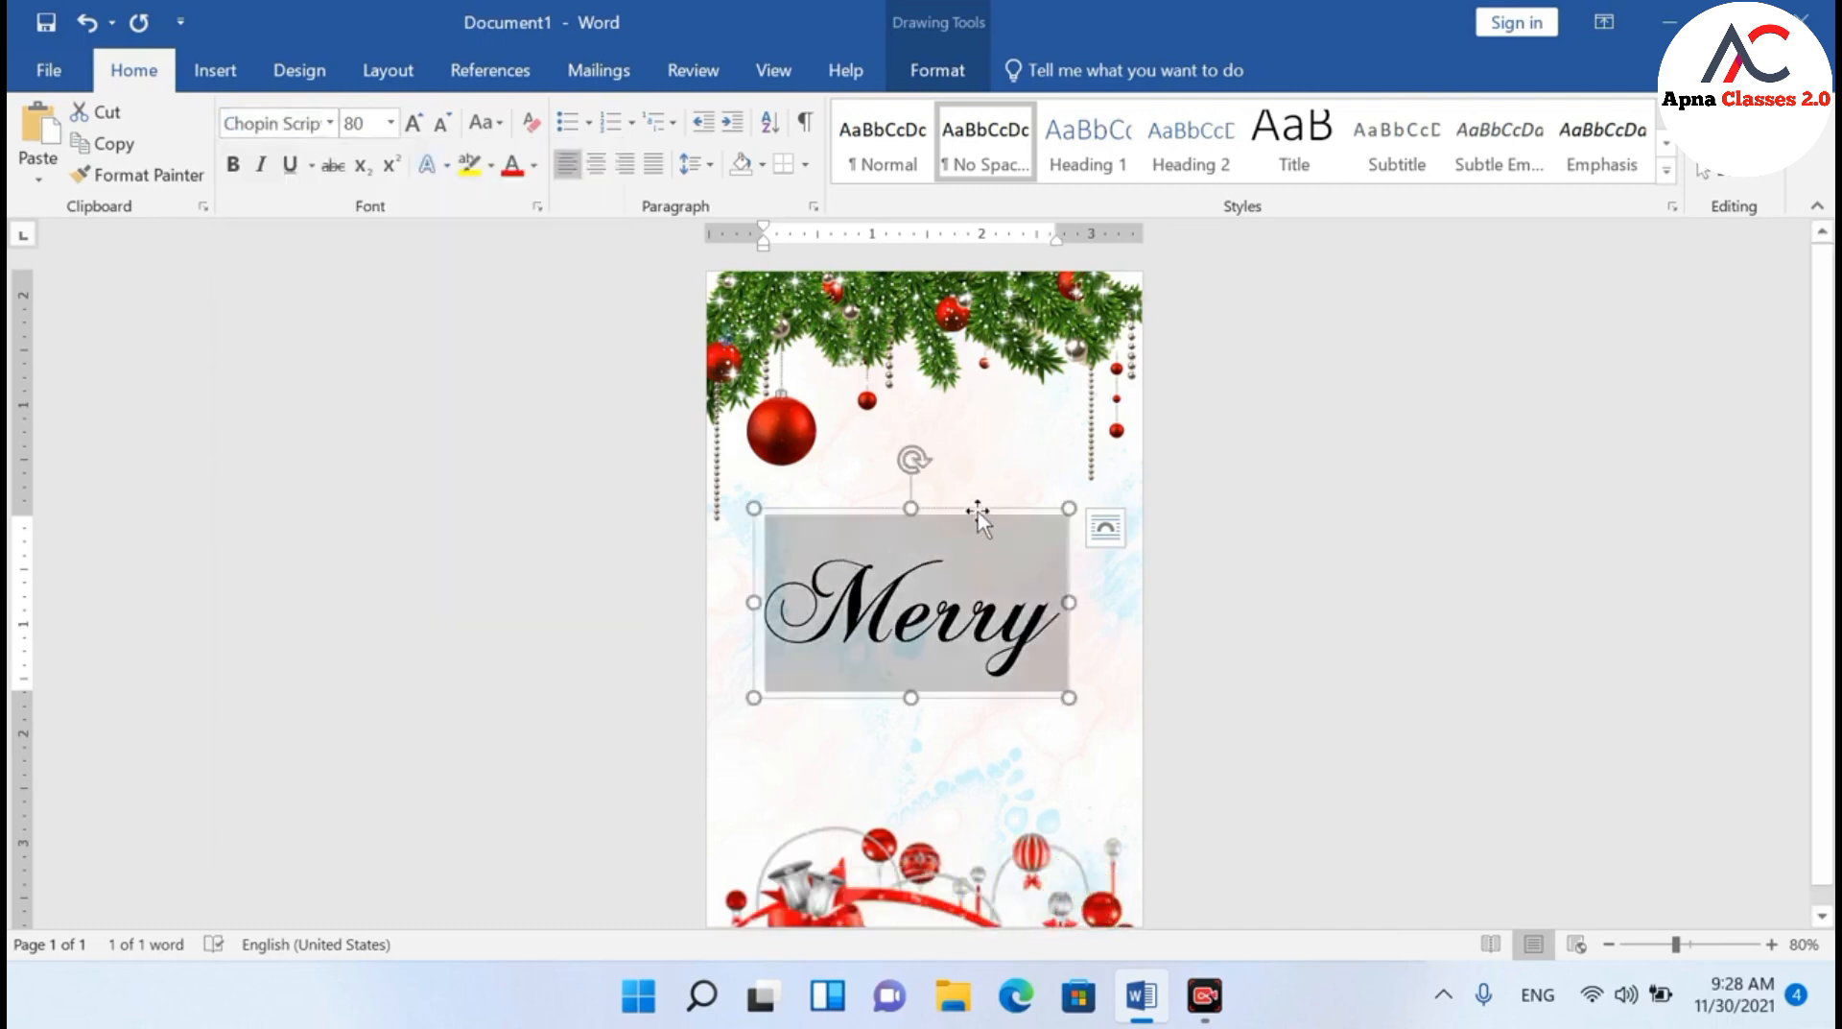
drag(977, 508, 969, 440)
Fill the "Merry" WordArt text with the standard dark red colour
click(937, 69)
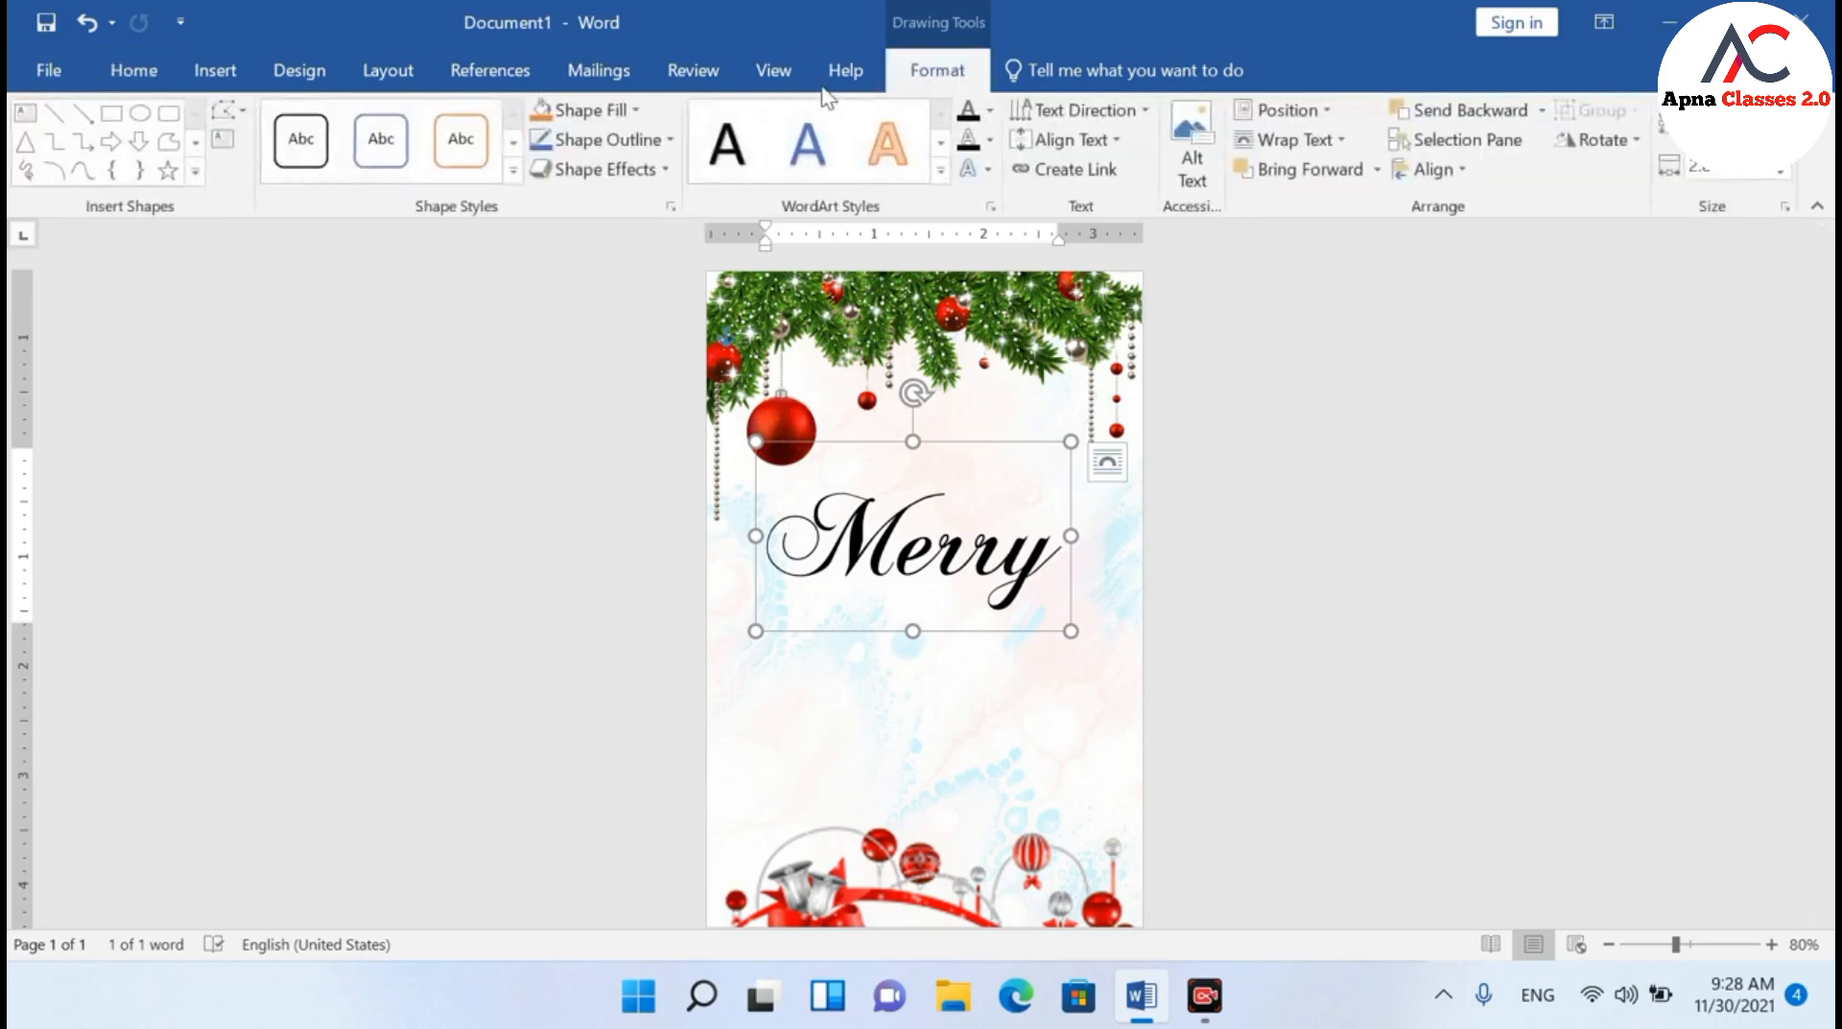
click(991, 110)
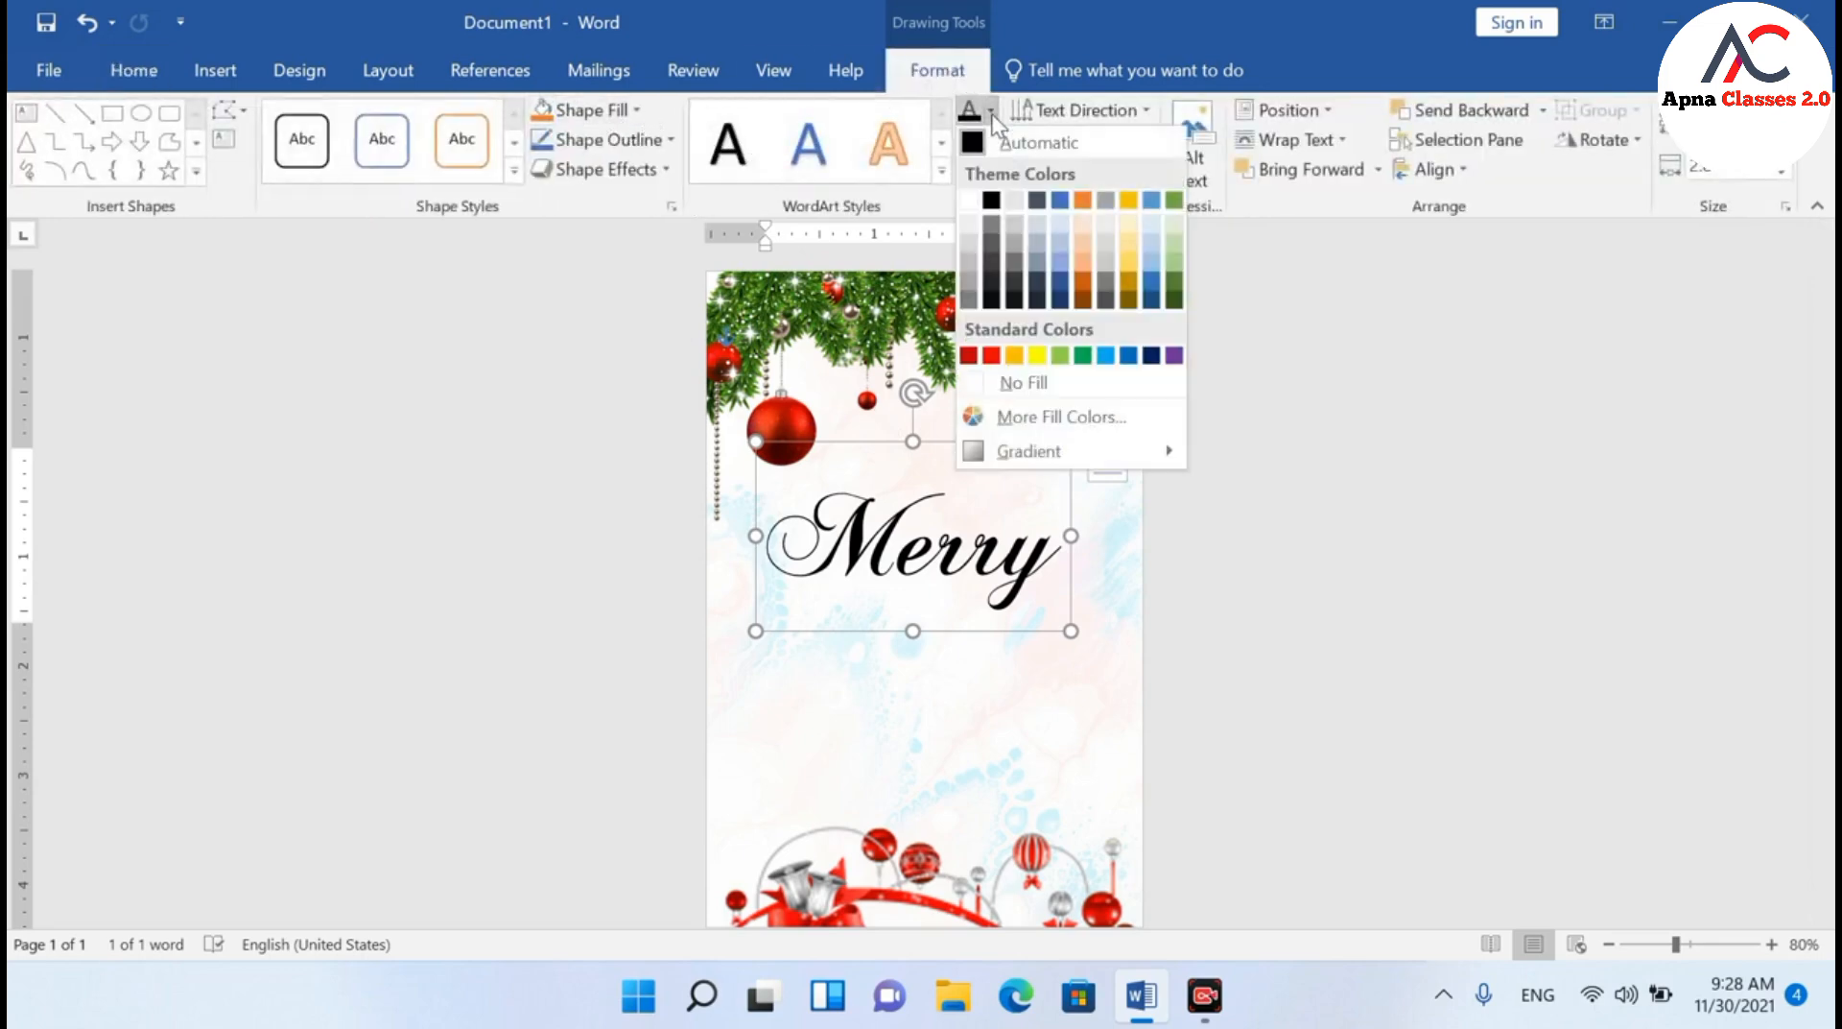
click(969, 355)
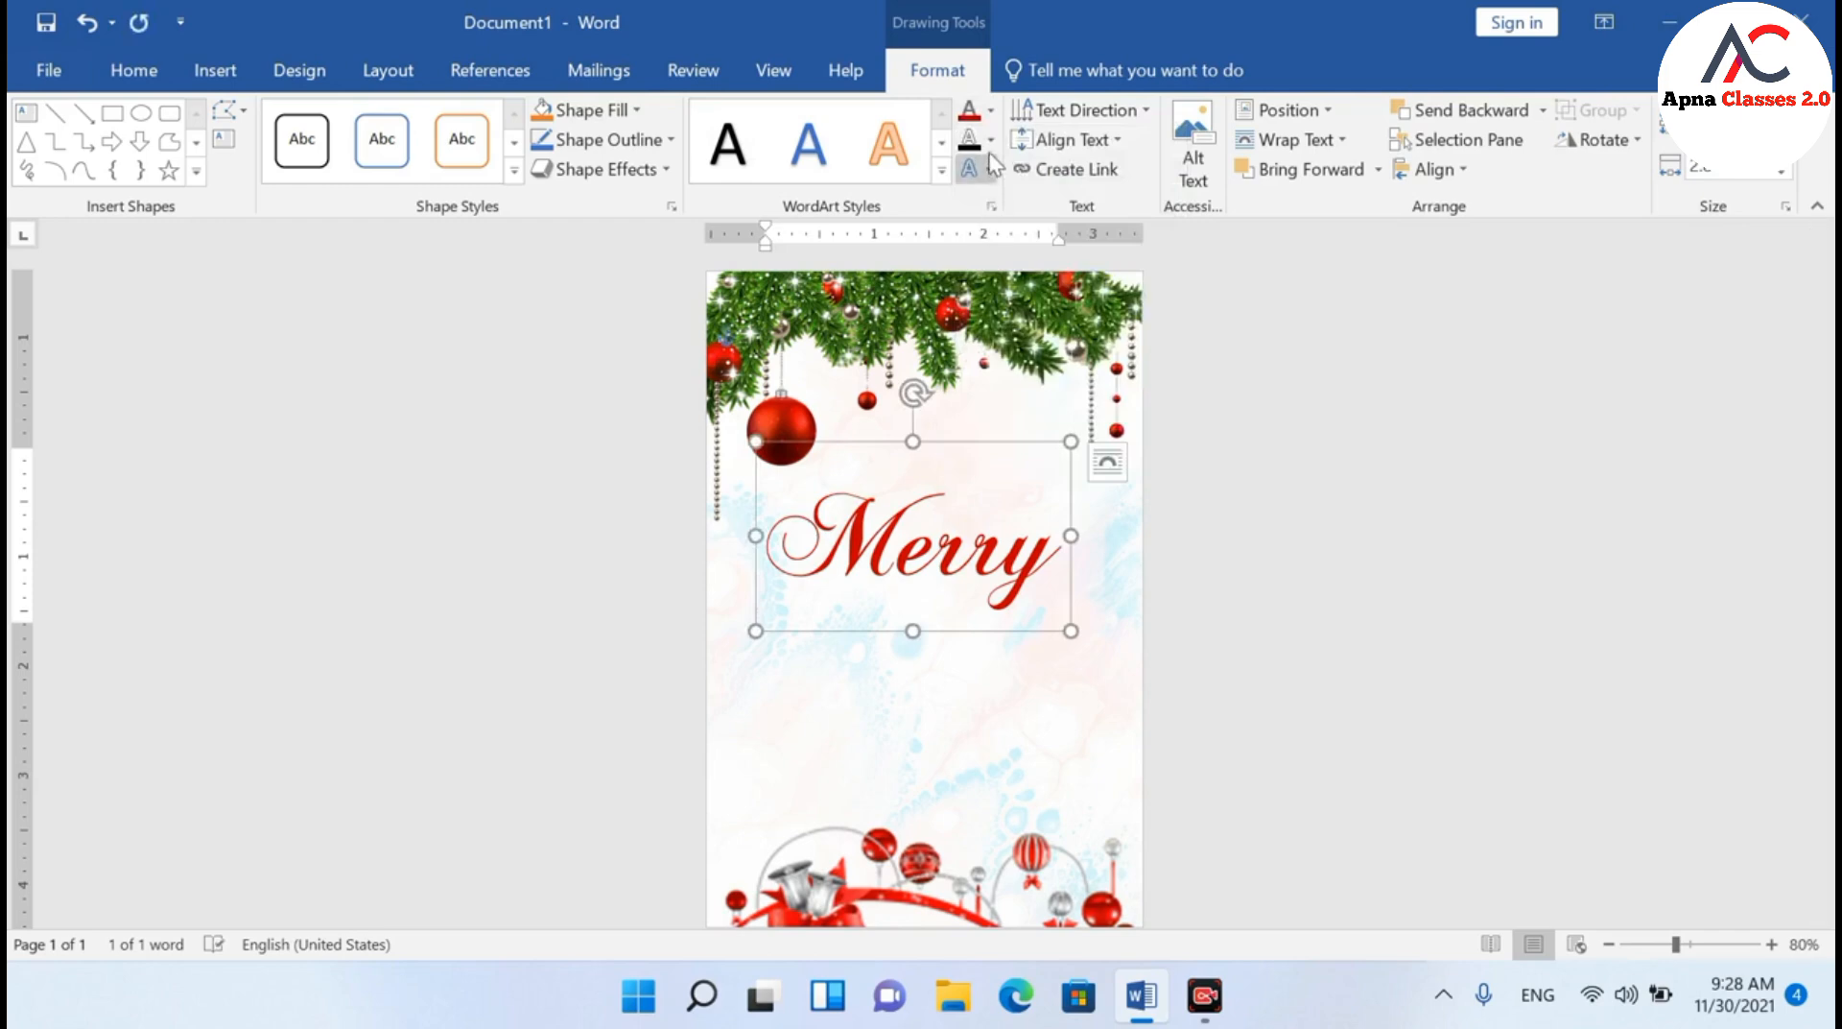
Give the "Merry" text a white outline with a weight of ½ pt
click(991, 140)
click(971, 228)
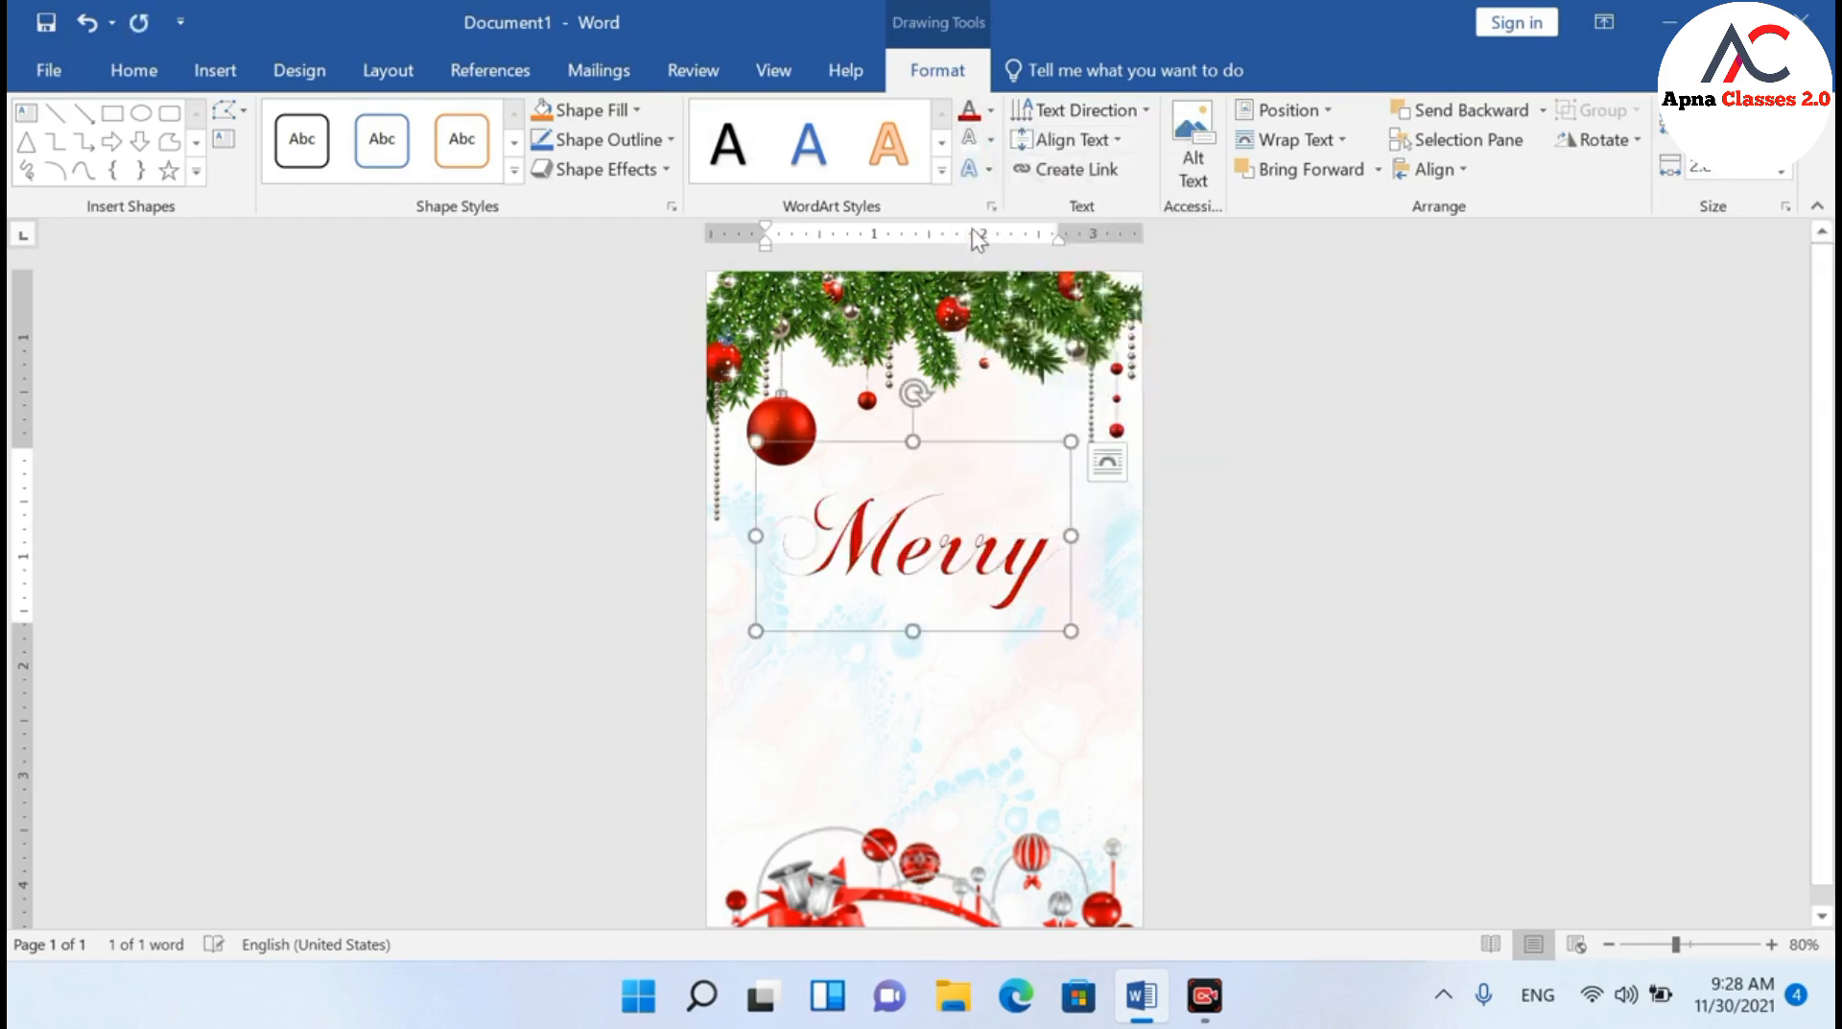
scroll(1148, 588, up, 6)
click(990, 139)
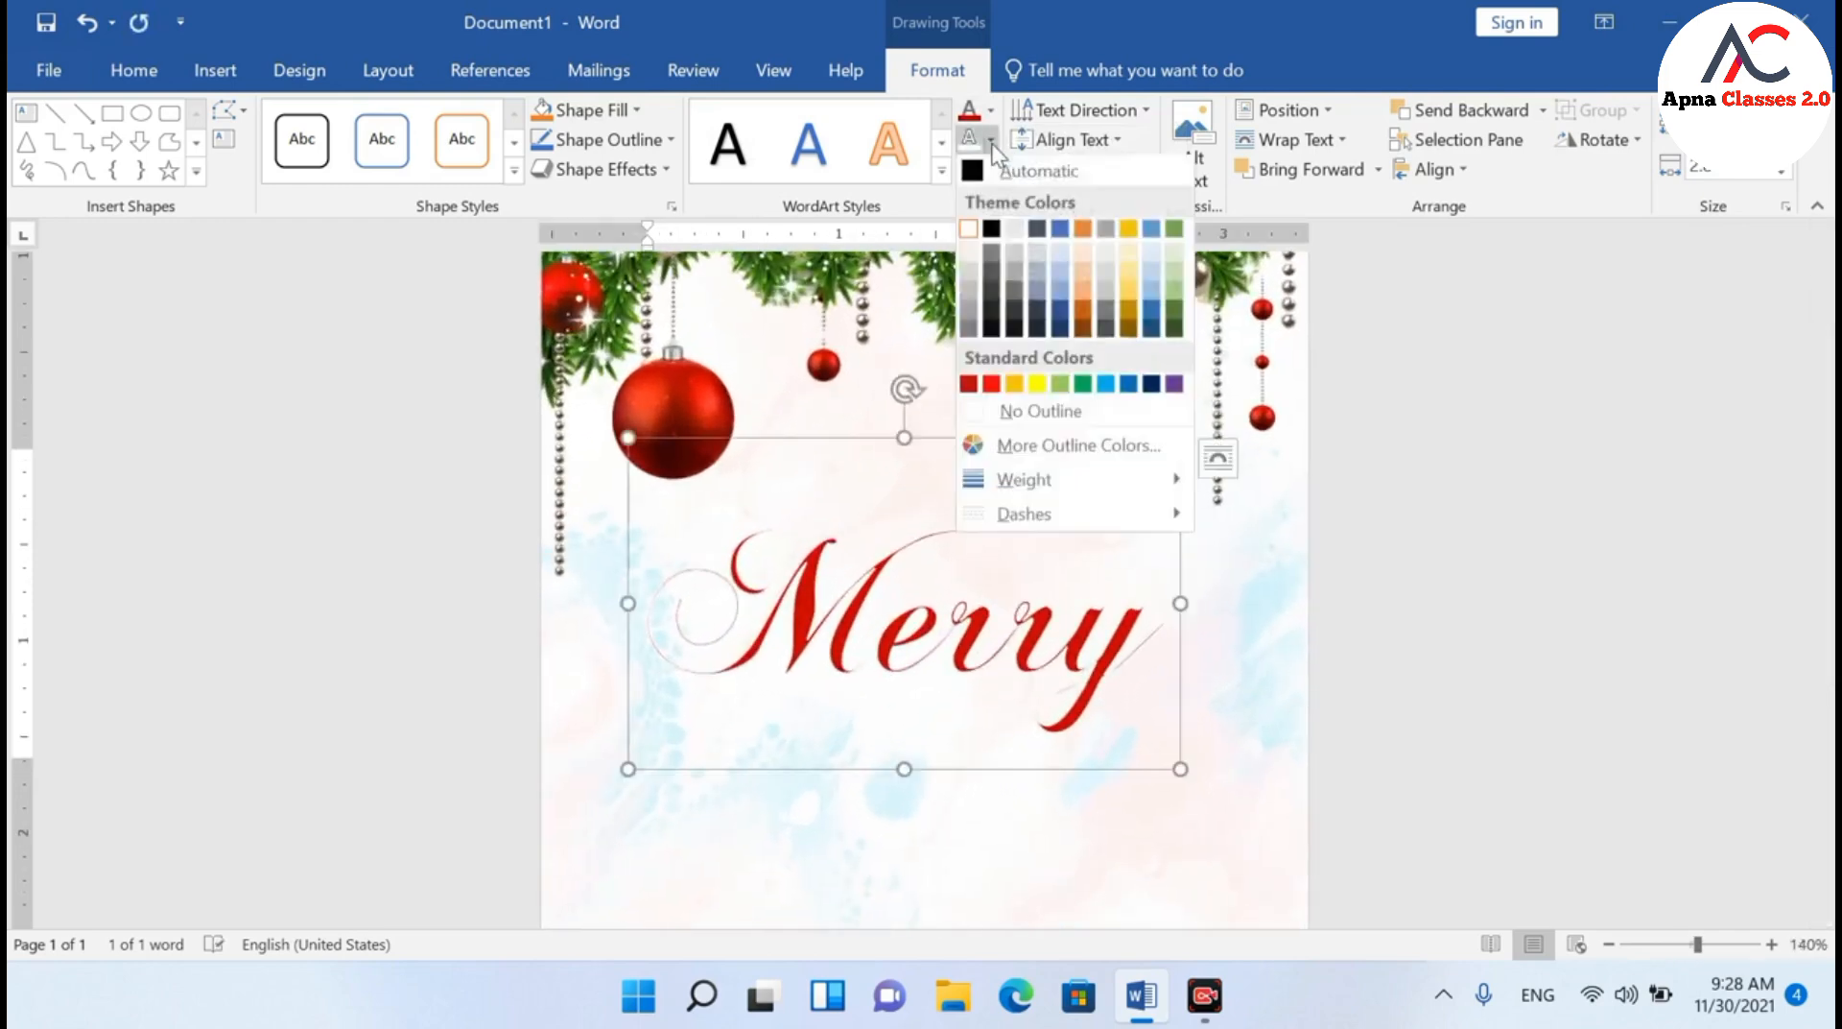
mouse_move(1028, 480)
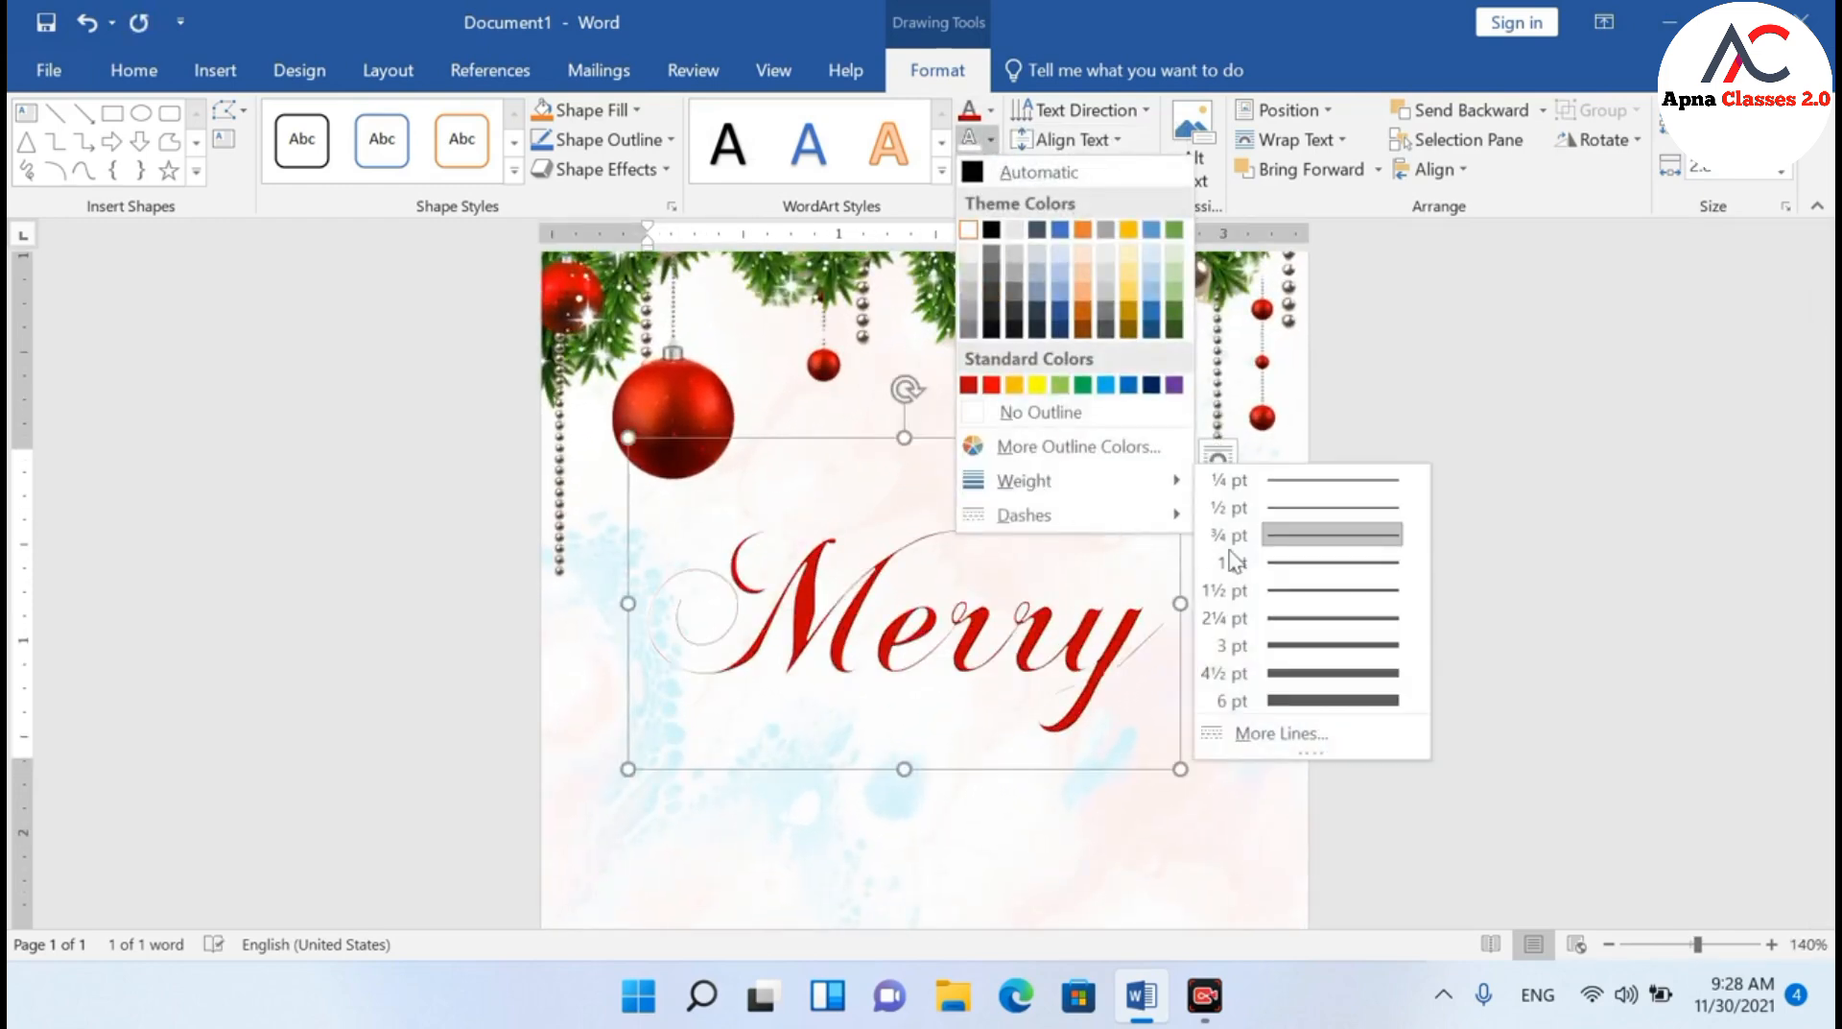
click(1342, 508)
Apply the centred outer shadow effect to the "Merry" text
click(989, 170)
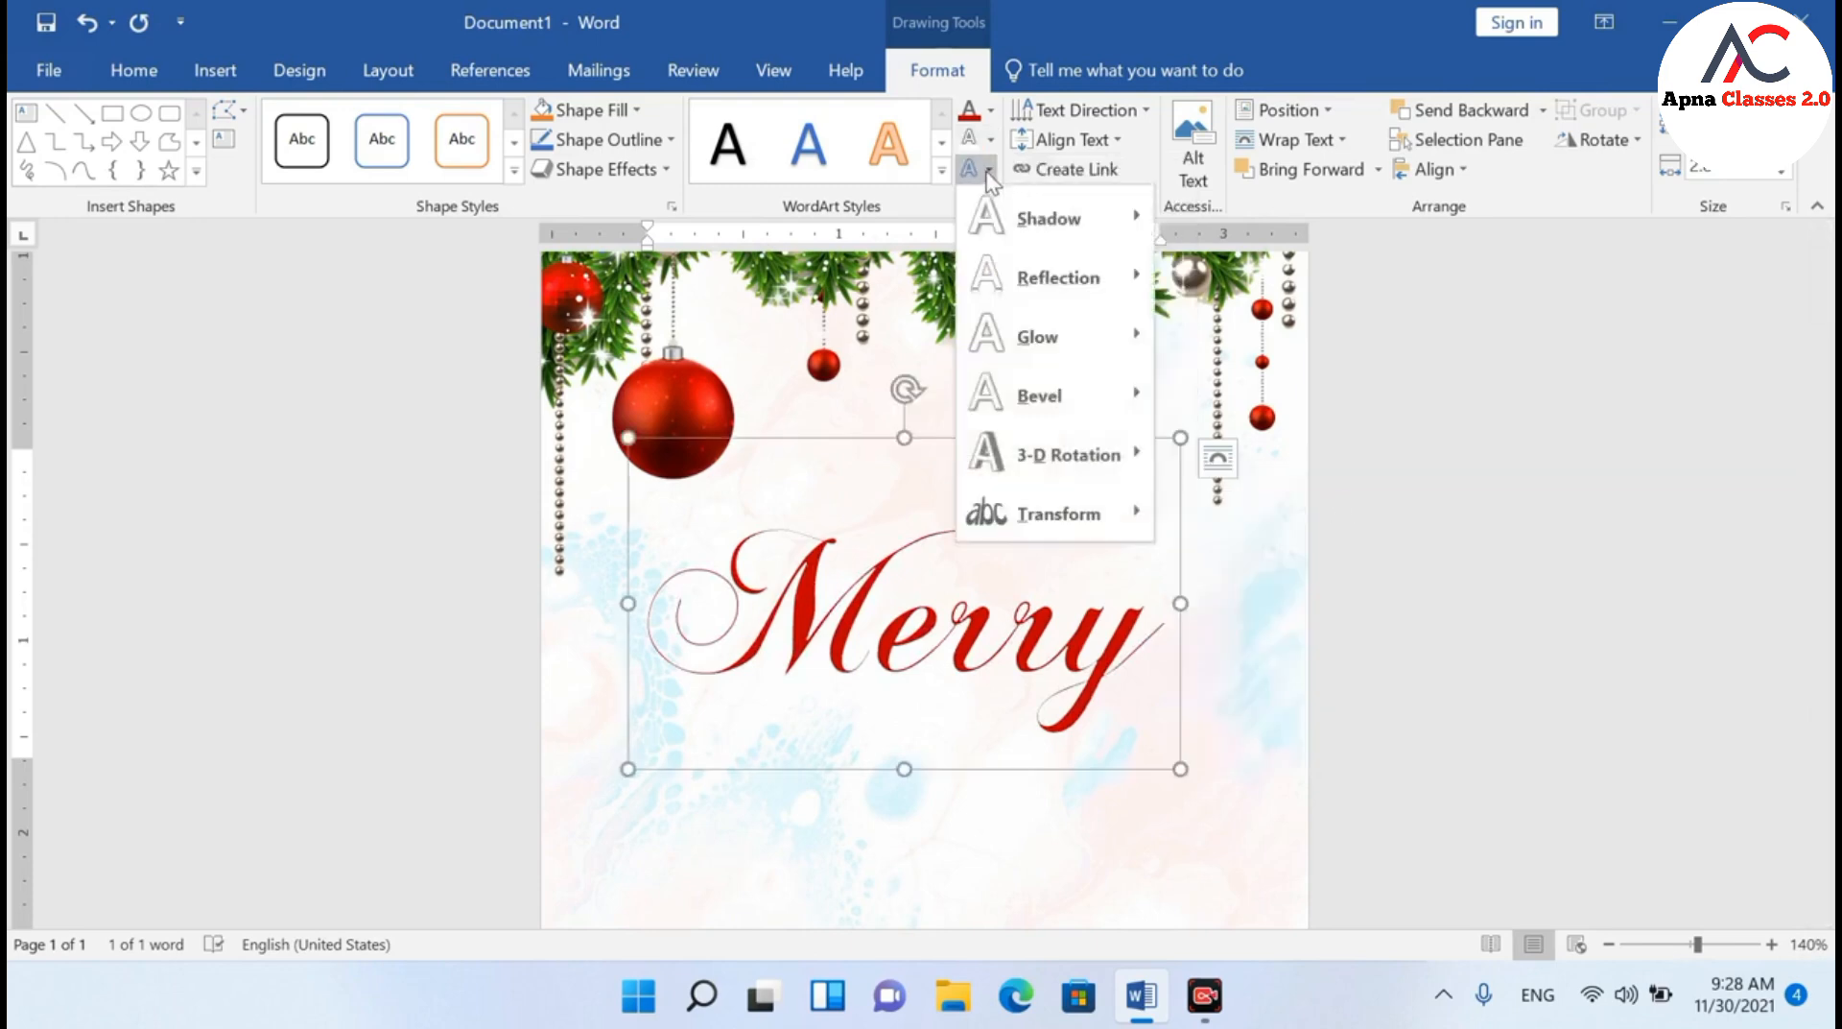
mouse_move(1017, 218)
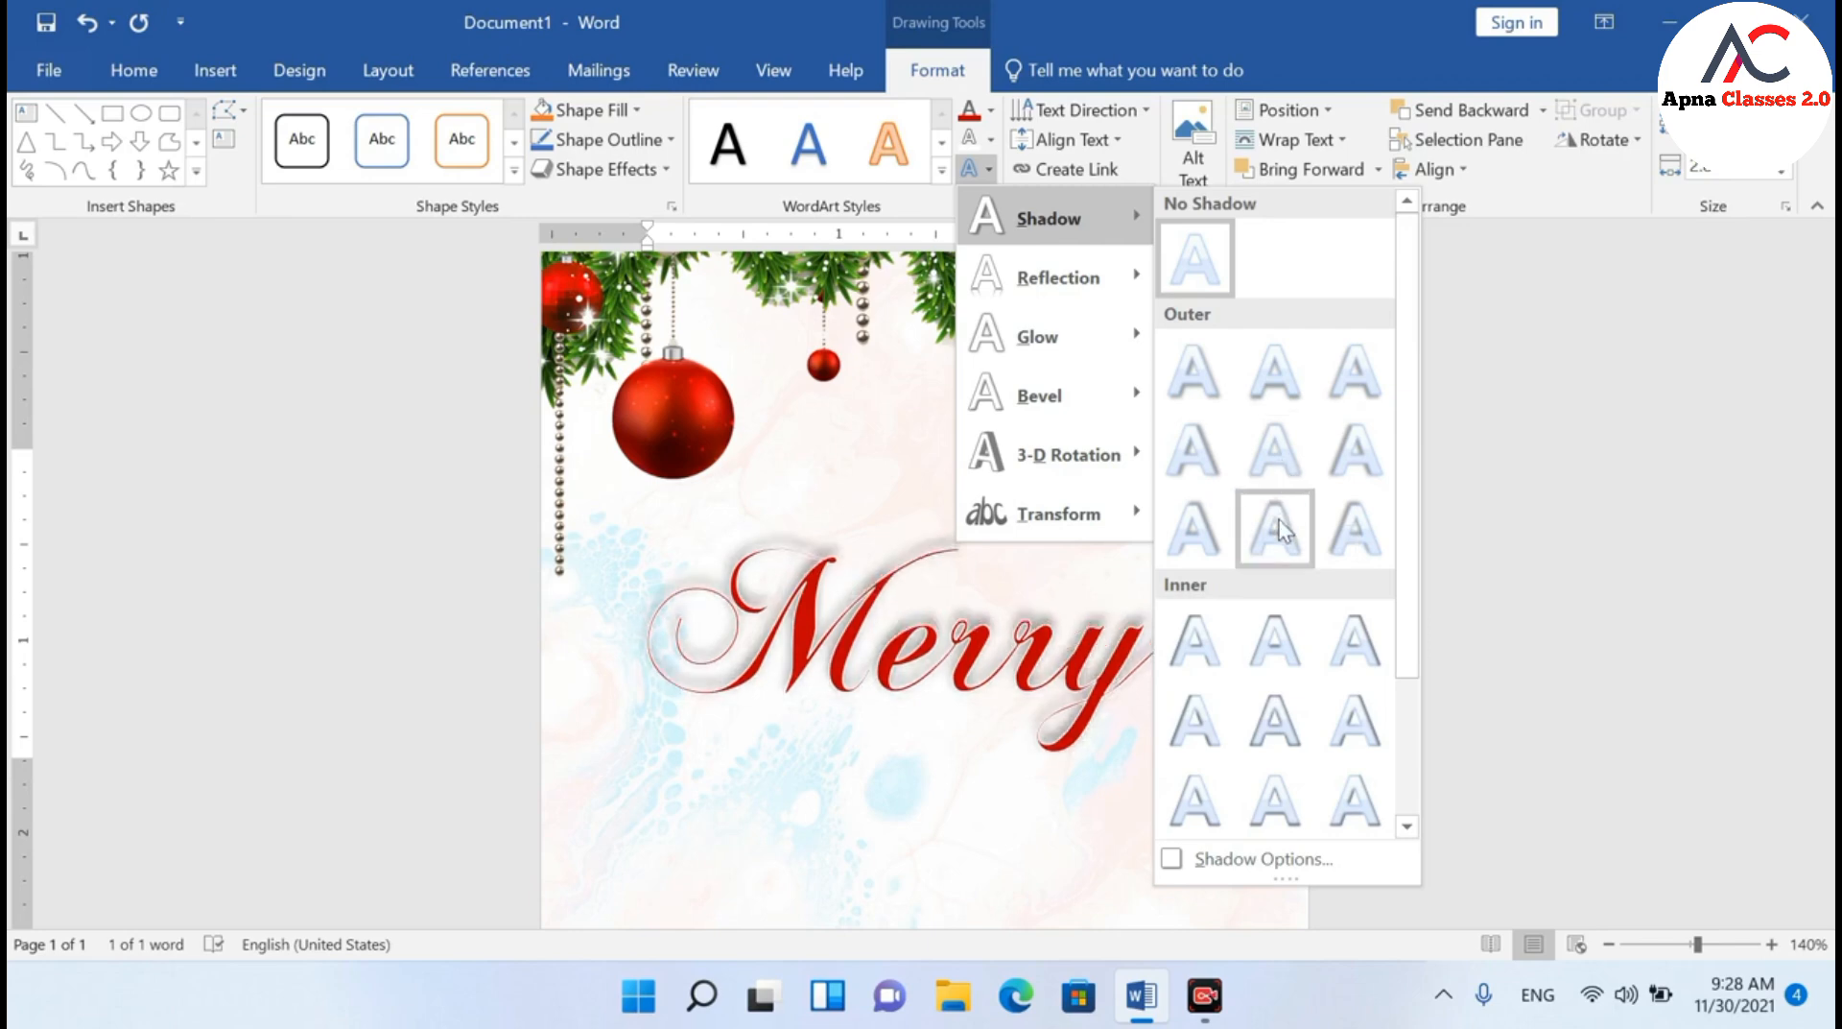
click(1276, 457)
ctrl+scroll(1113, 662, down, 7)
scroll(1120, 689, up, 4)
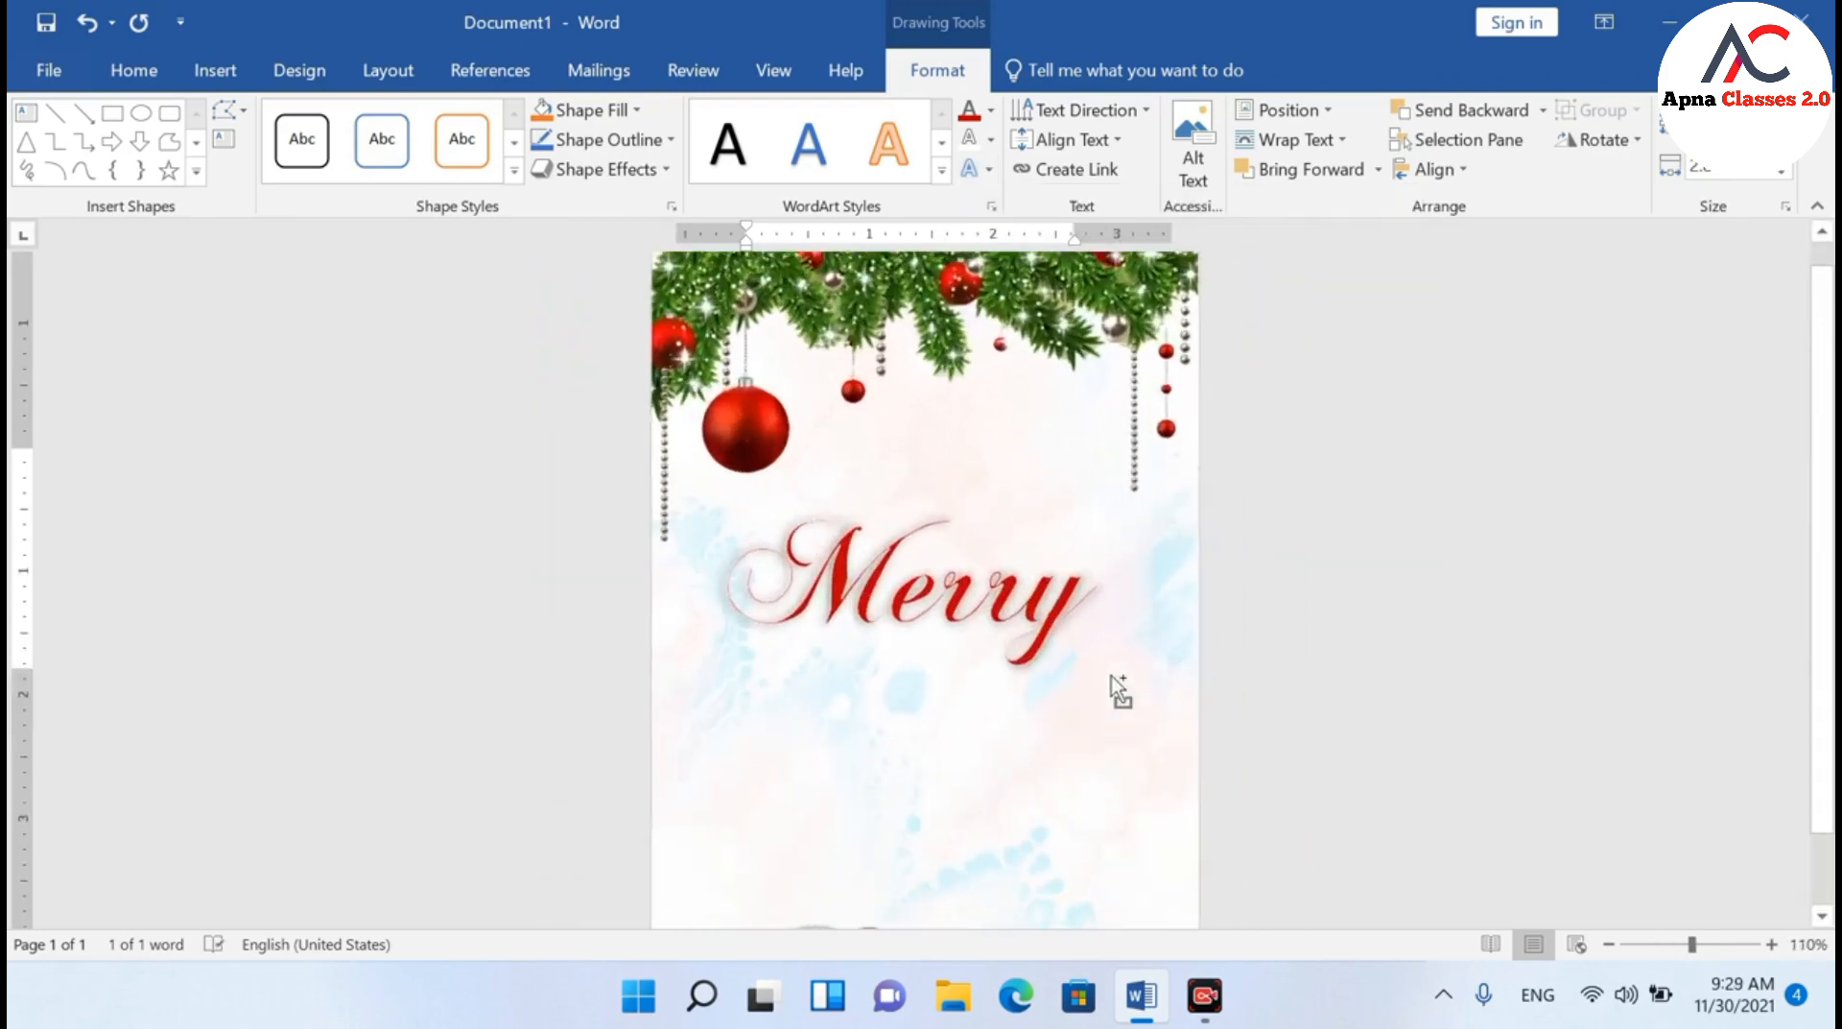
Make the "Merry" text bold and set its outline weight to 1 pt
click(123, 67)
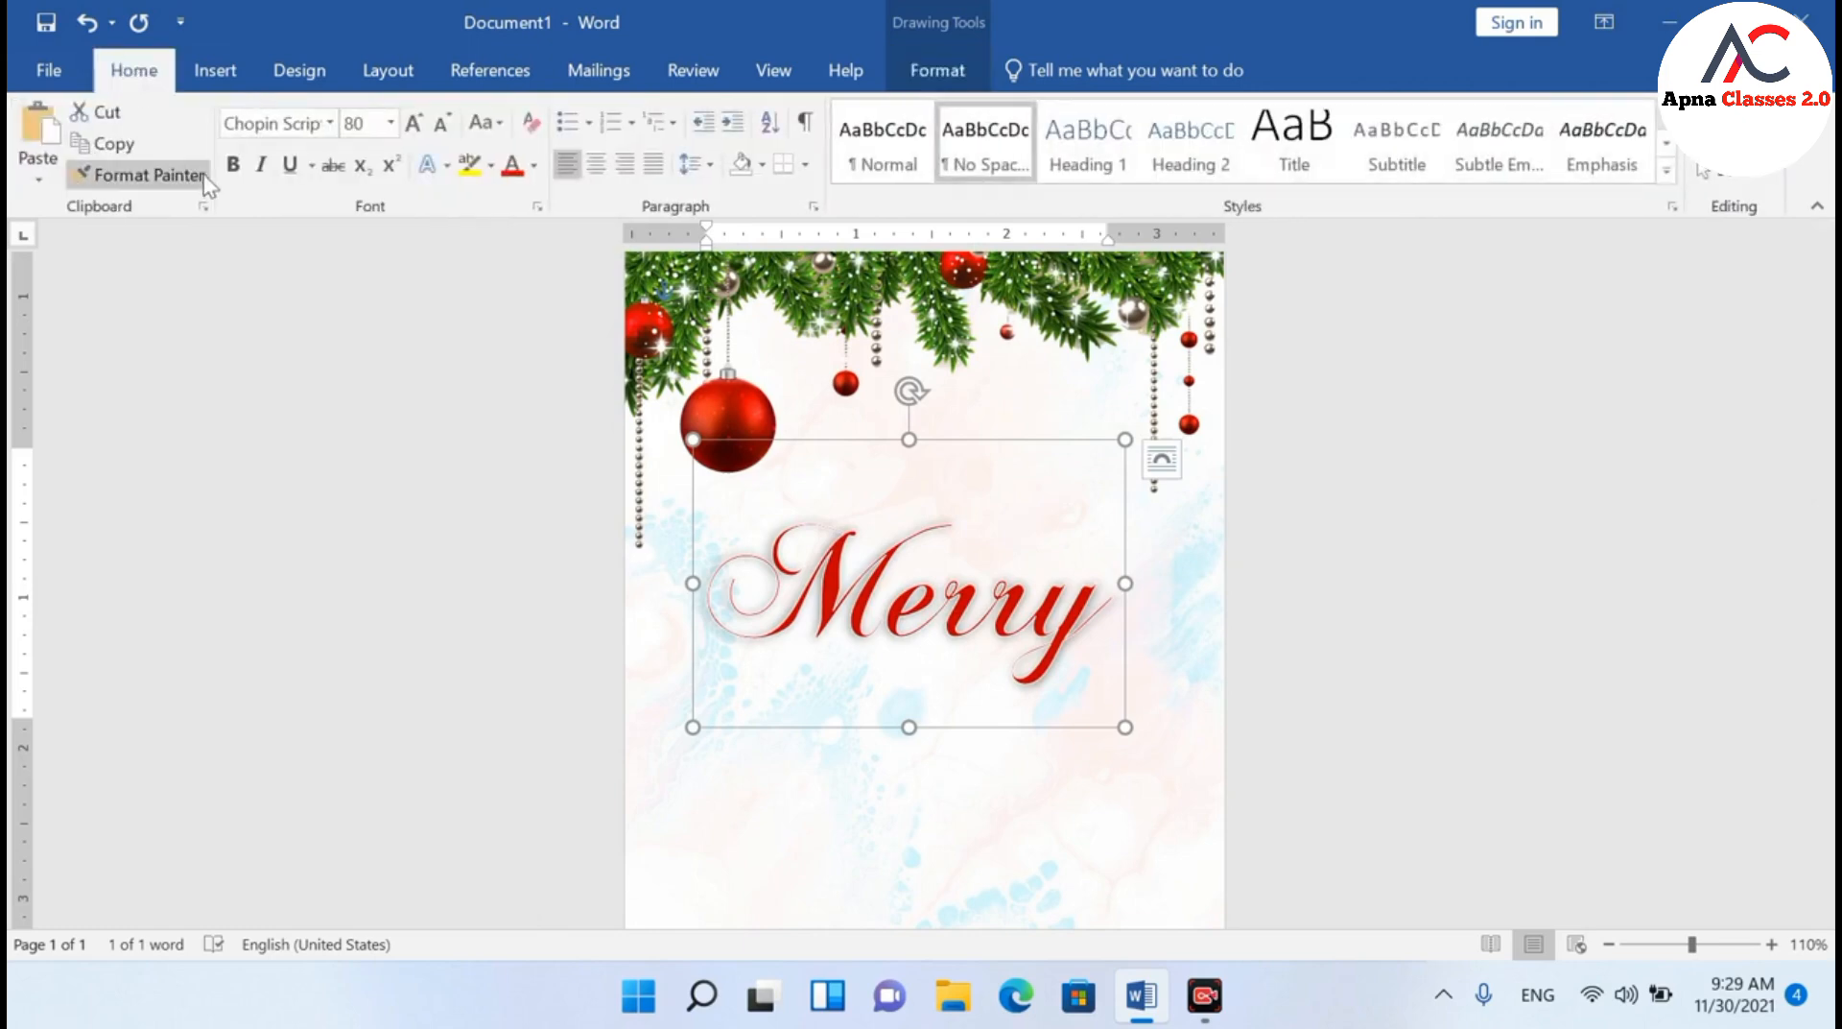
click(232, 164)
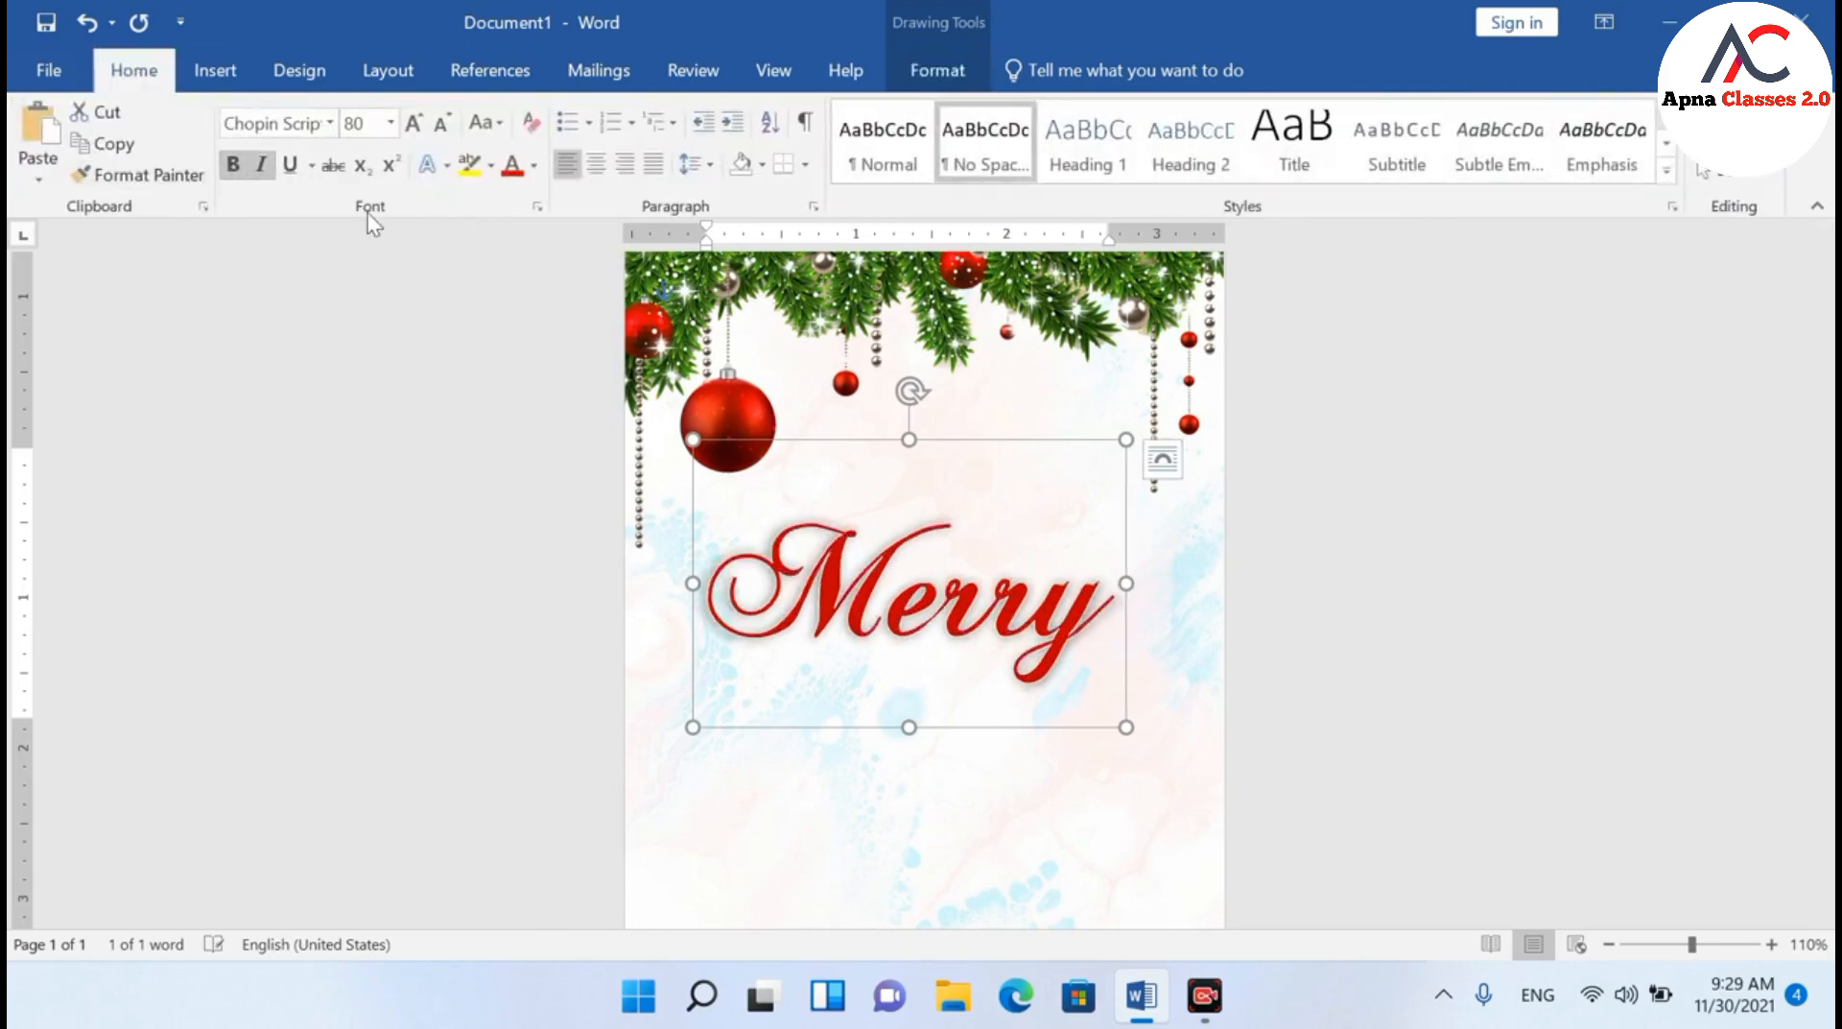
click(912, 87)
click(990, 141)
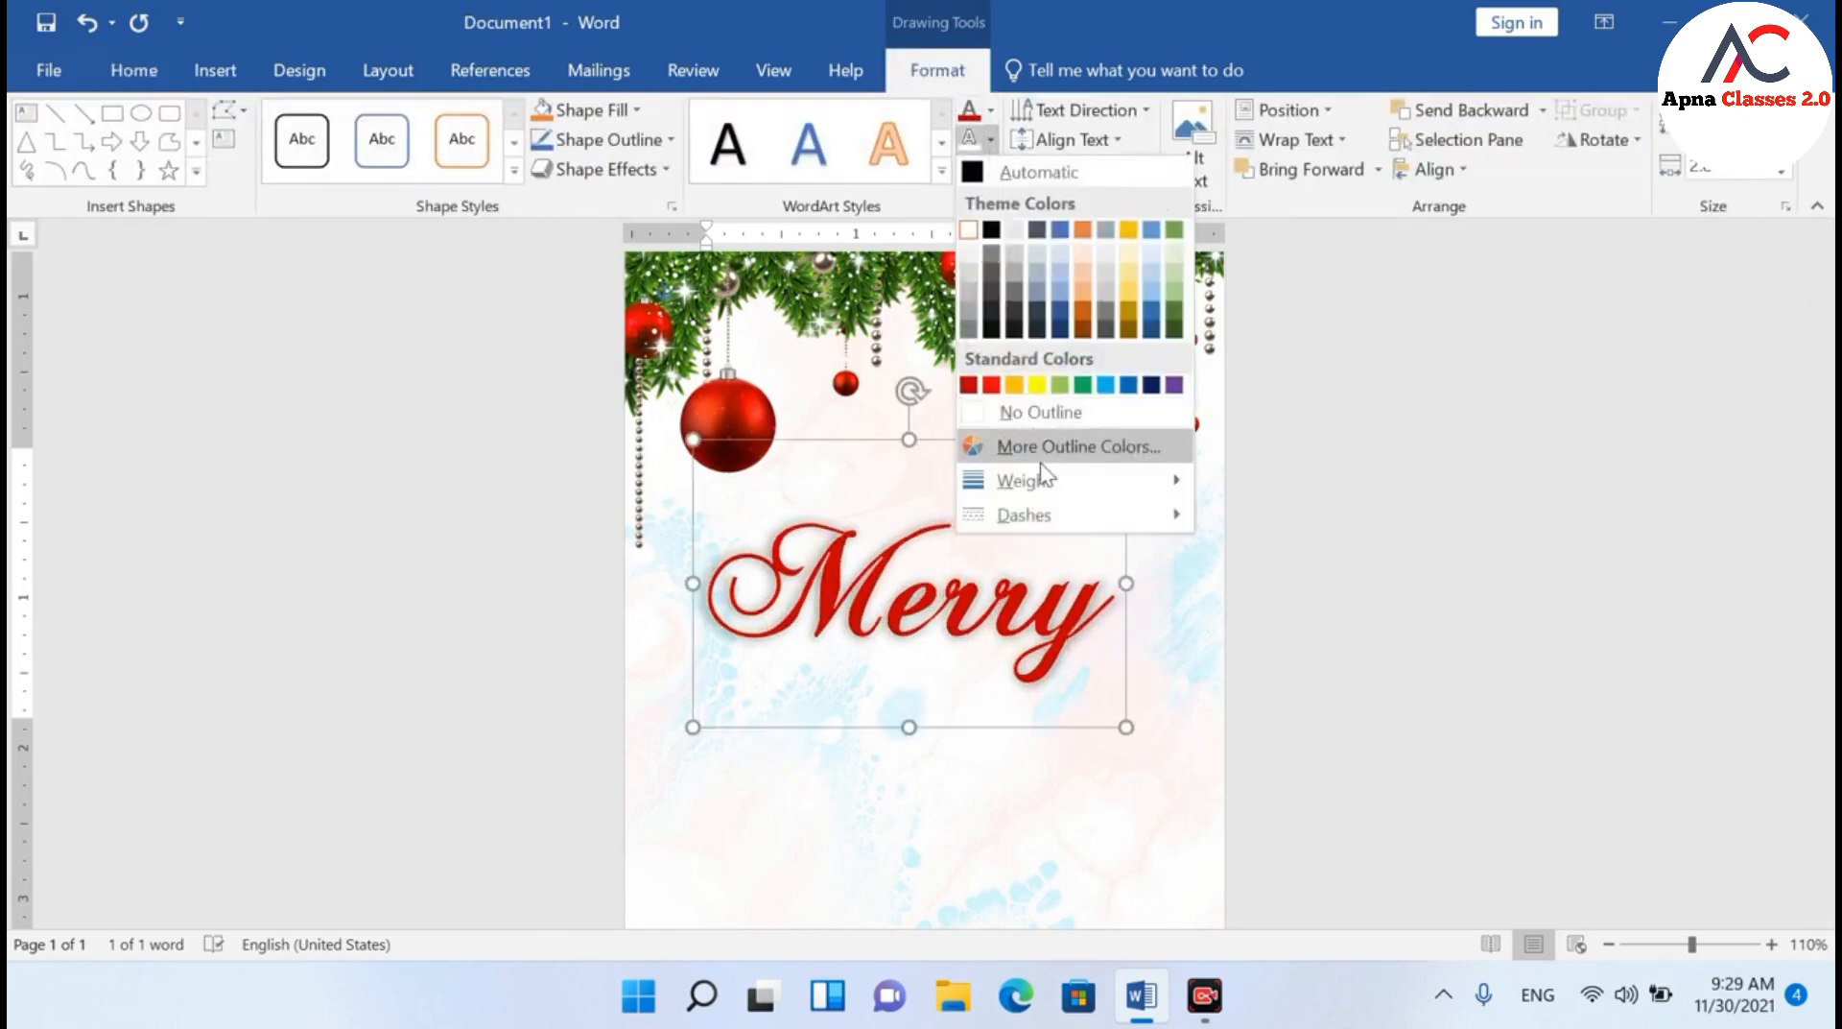
mouse_move(1041, 479)
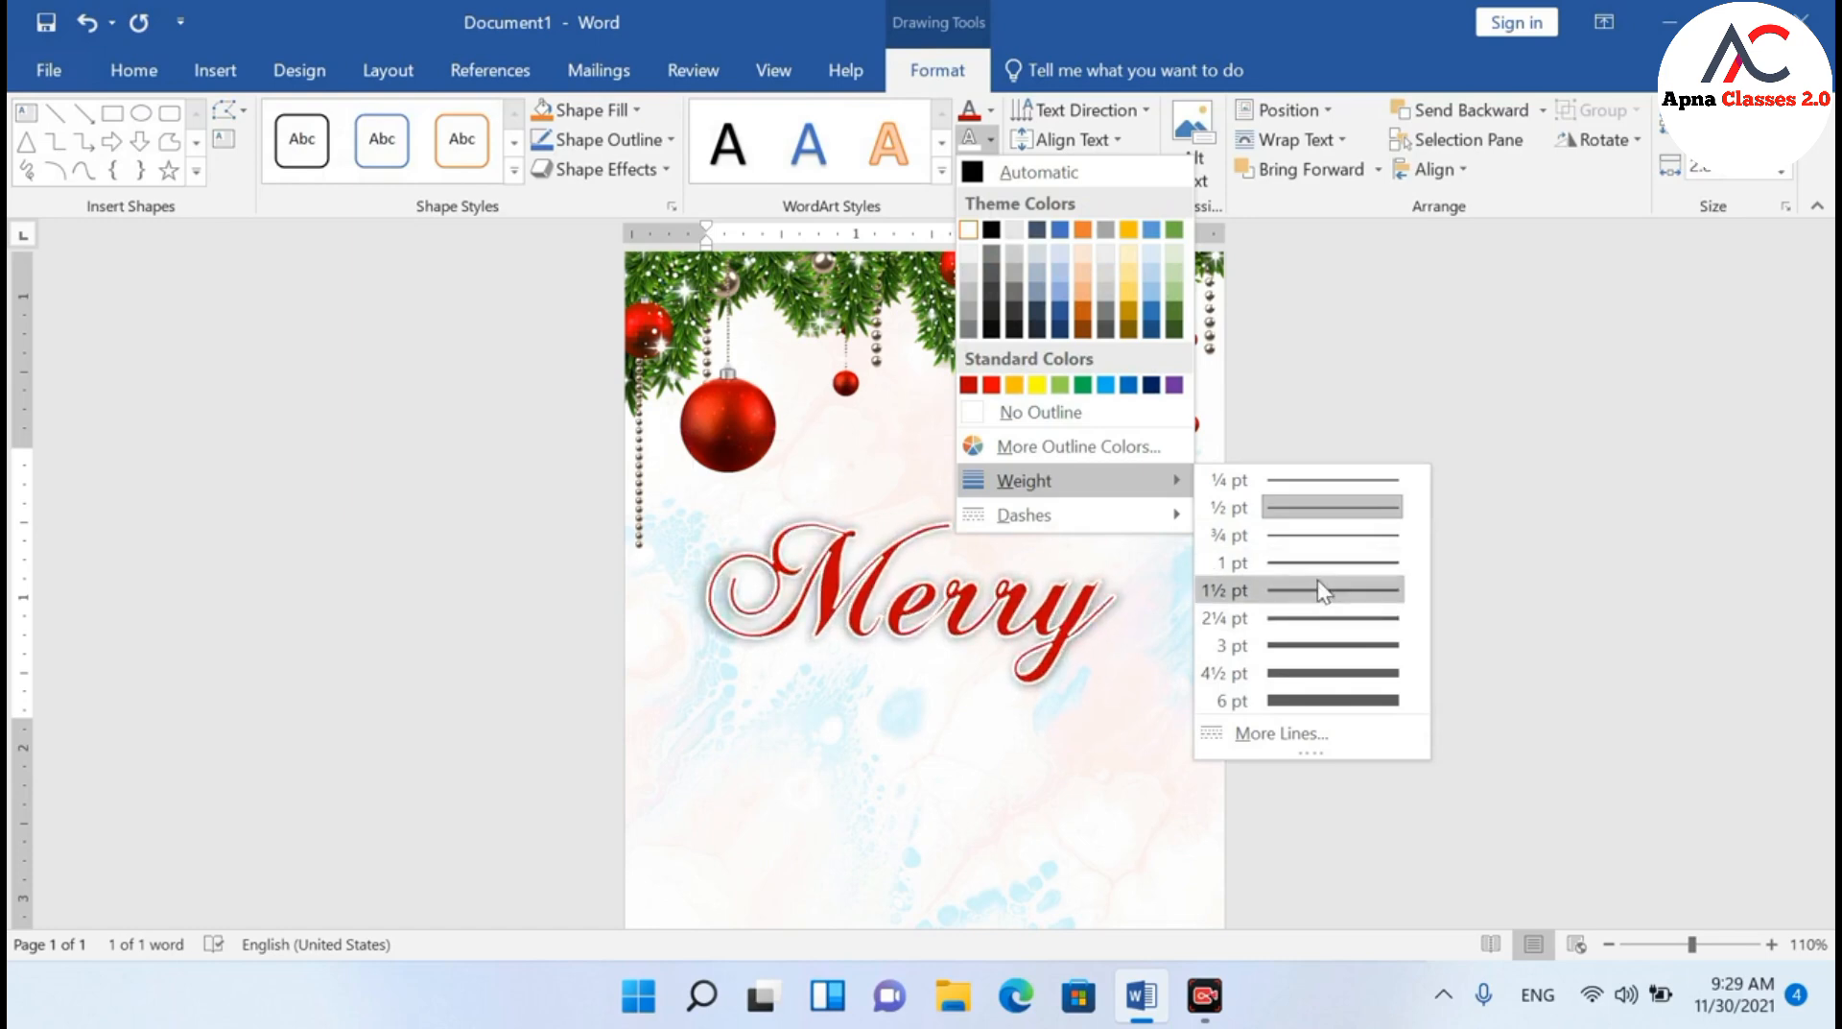
click(1320, 567)
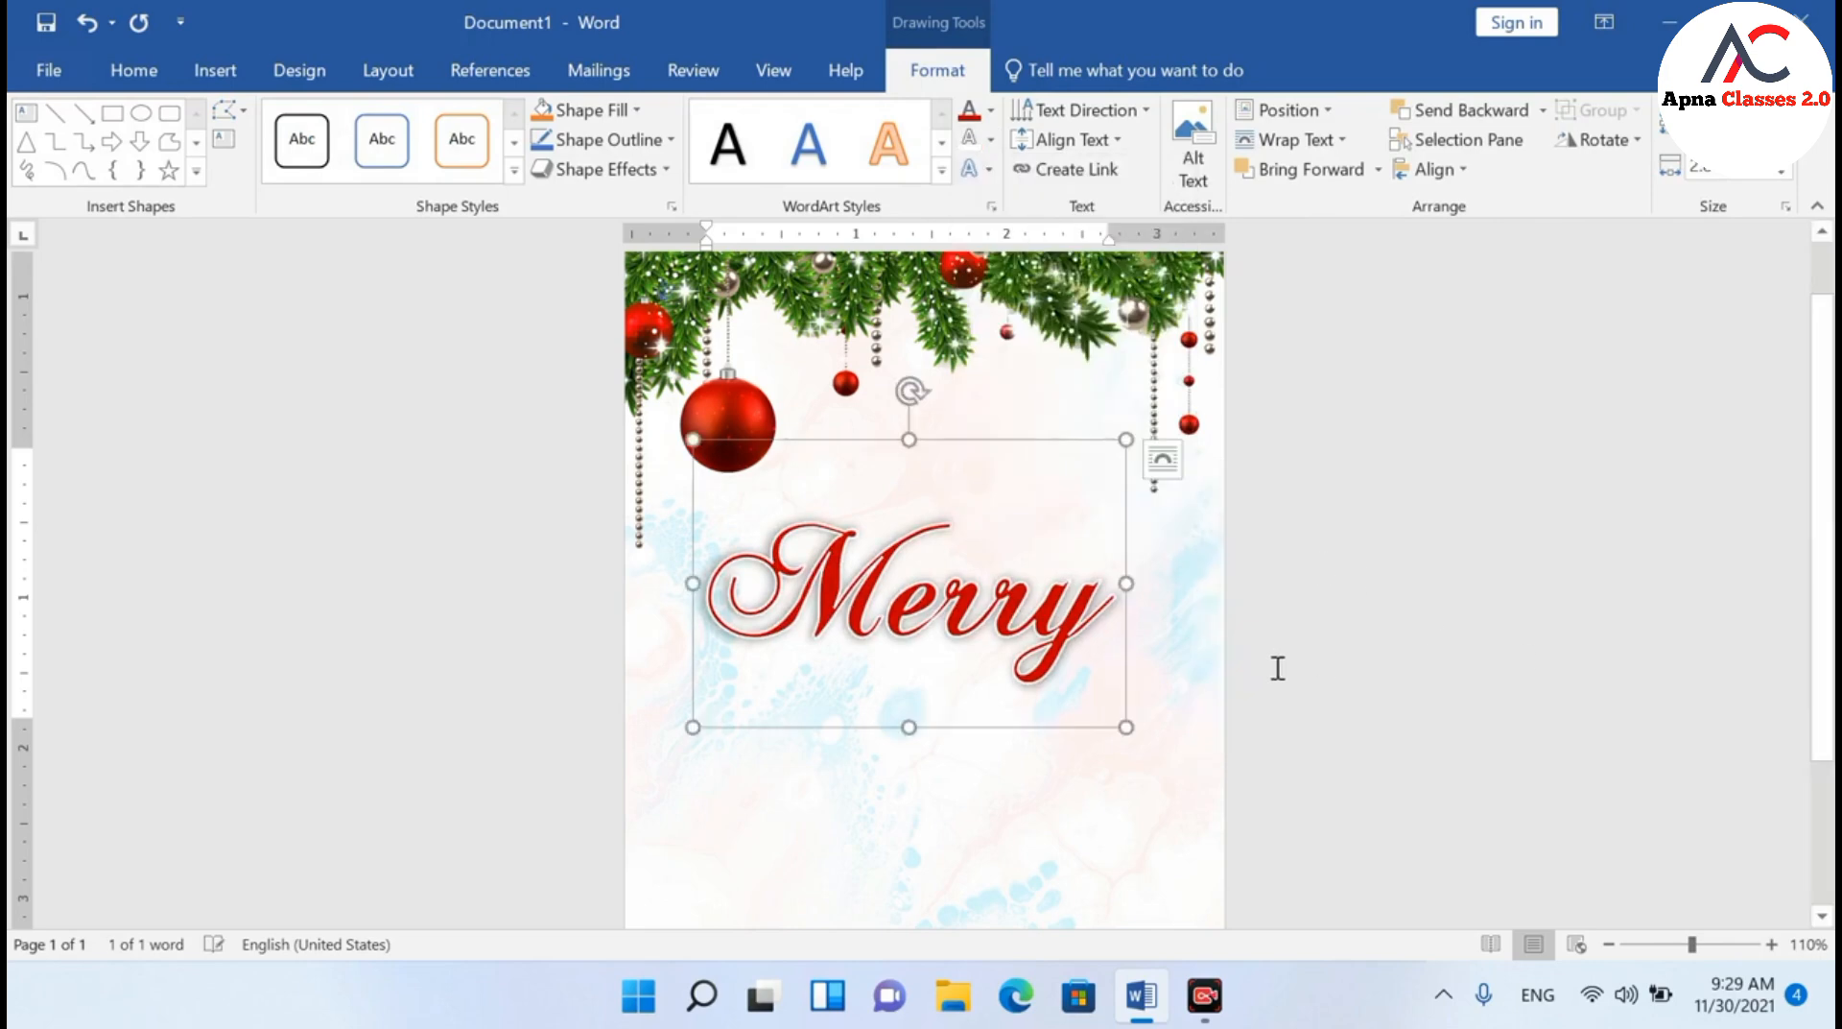
Duplicate the "Merry" text so that the copy sits directly below the original
click(1275, 669)
scroll(1274, 668, up, 6)
click(1152, 672)
scroll(1151, 672, up, 5)
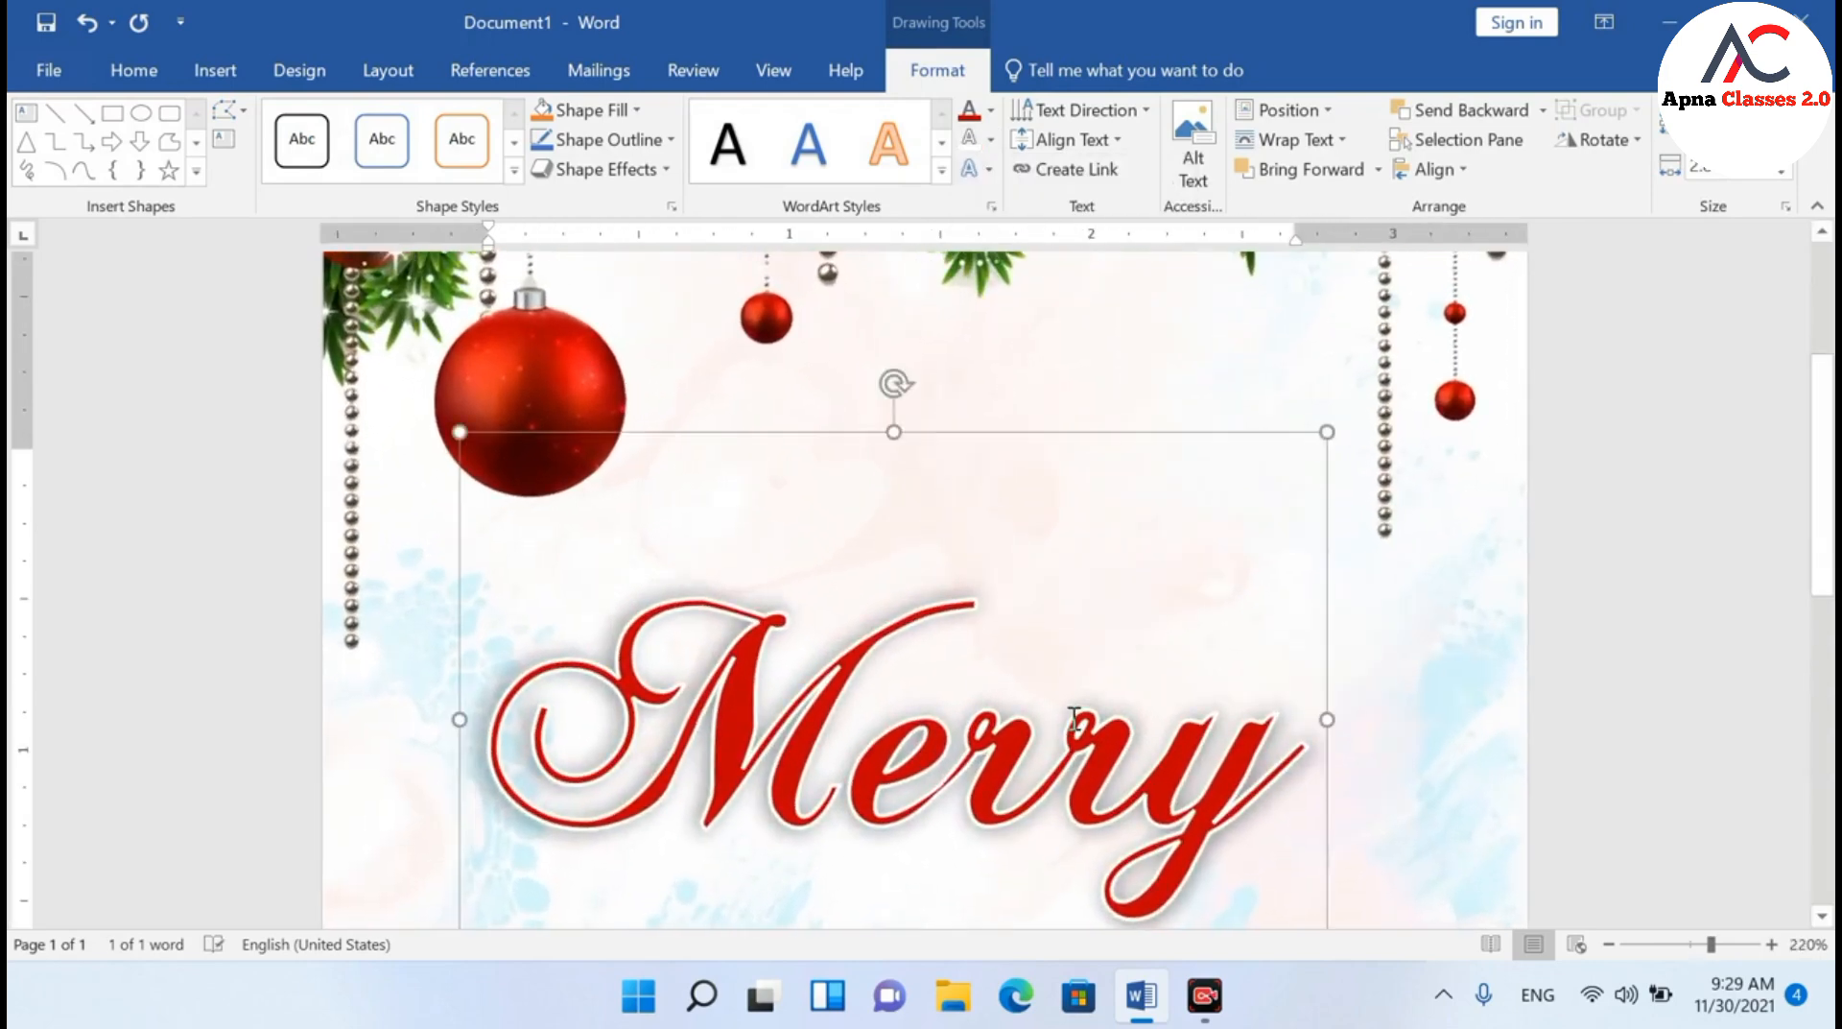
scroll(1075, 720, down, 17)
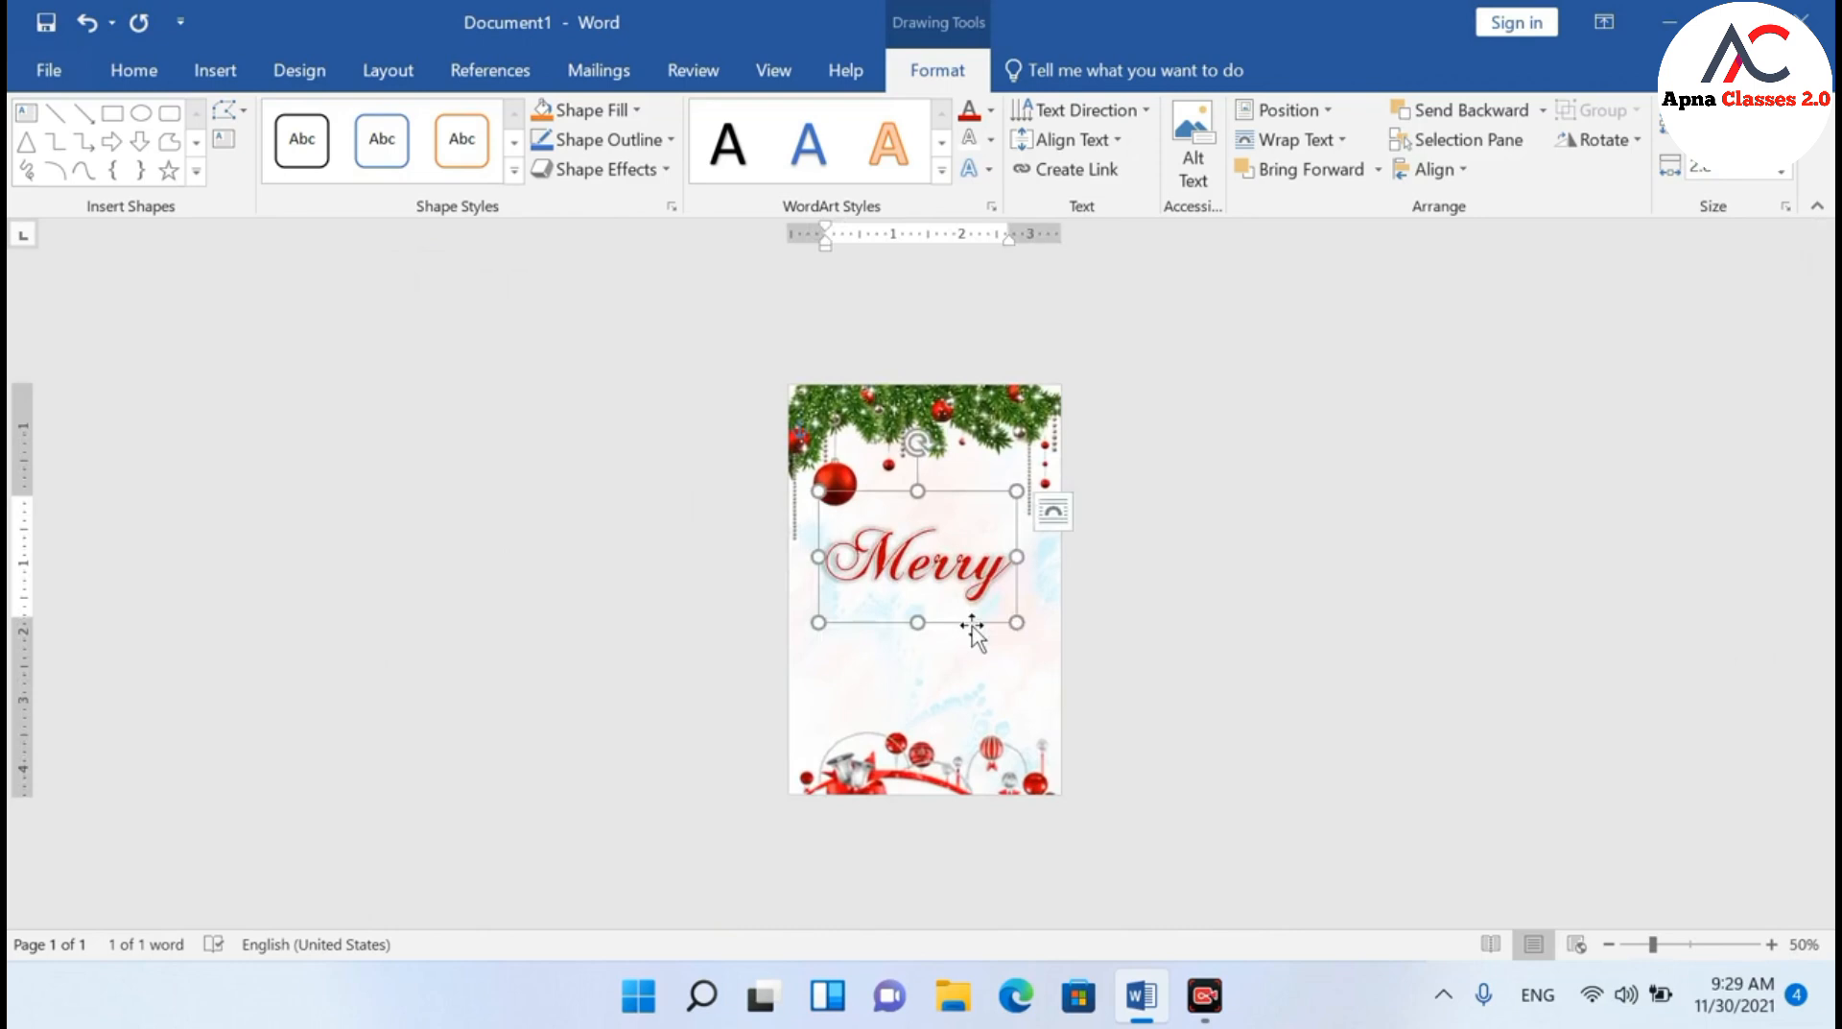
drag(972, 626, 966, 677)
key(ctrl+d)
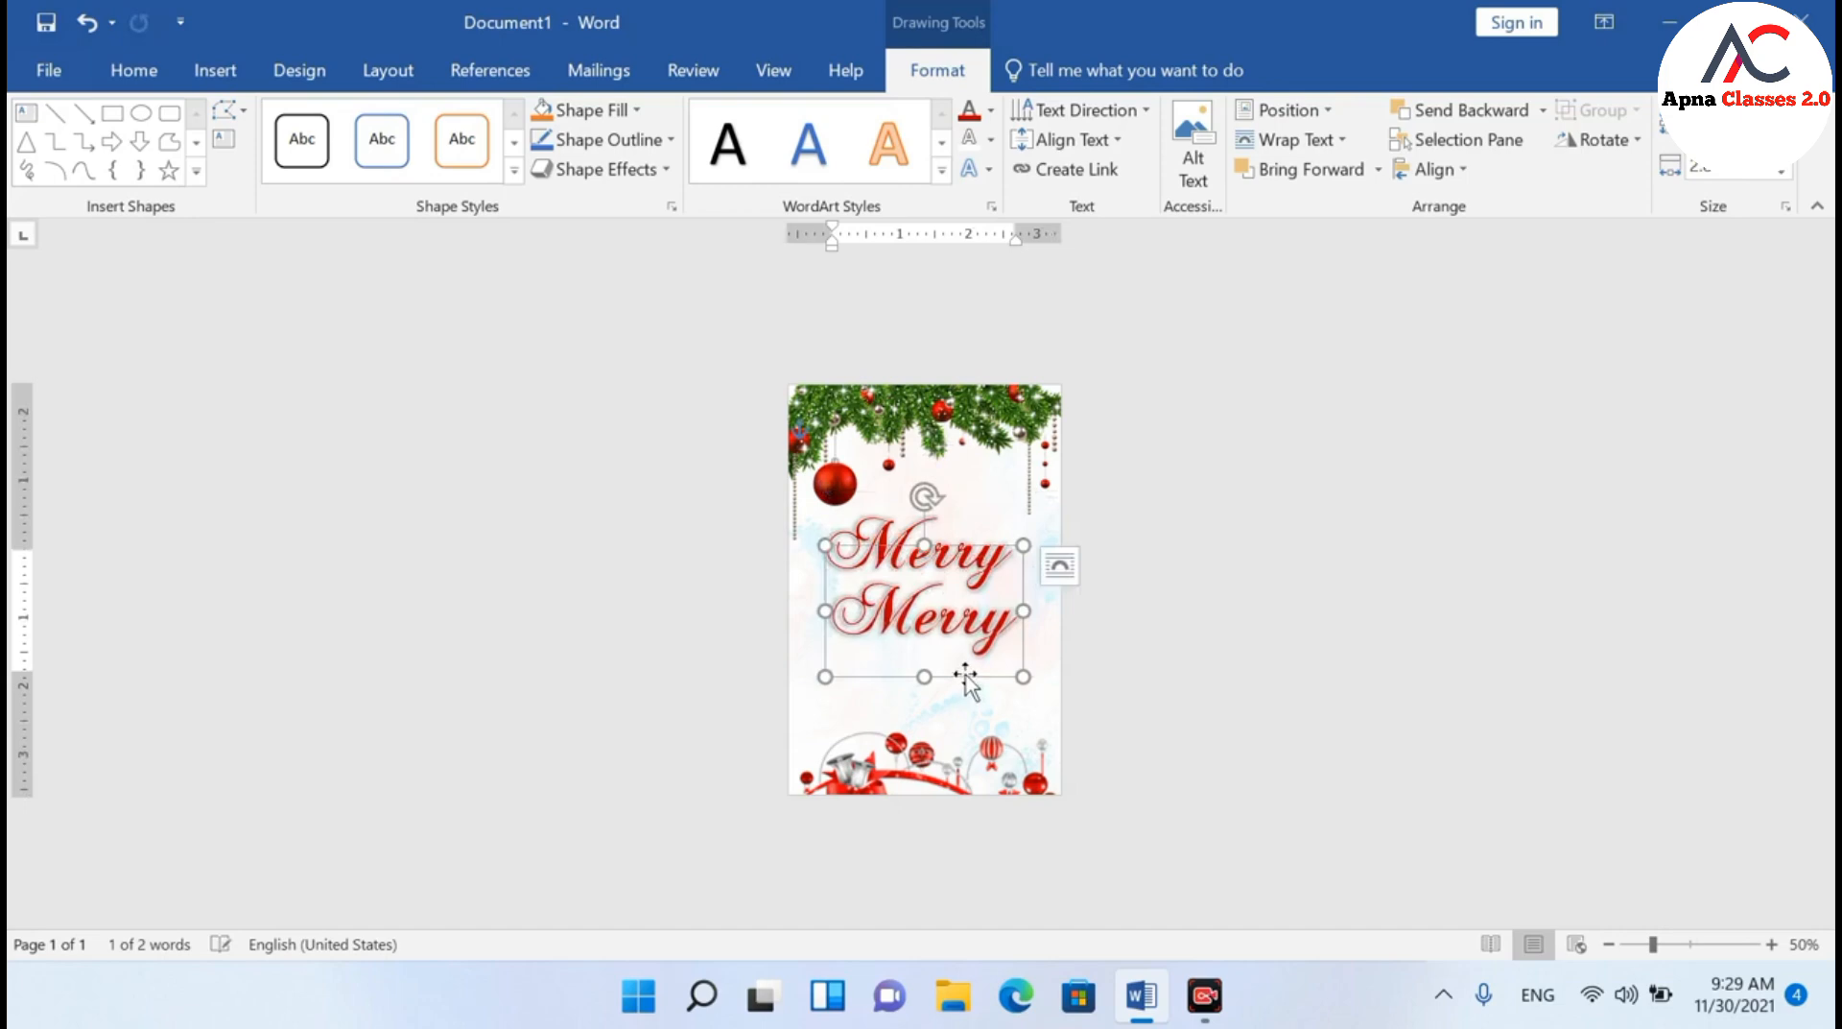
Replace the text of the lower "Merry" copy with "Christmas"
ctrl+scroll(967, 678, up, 6)
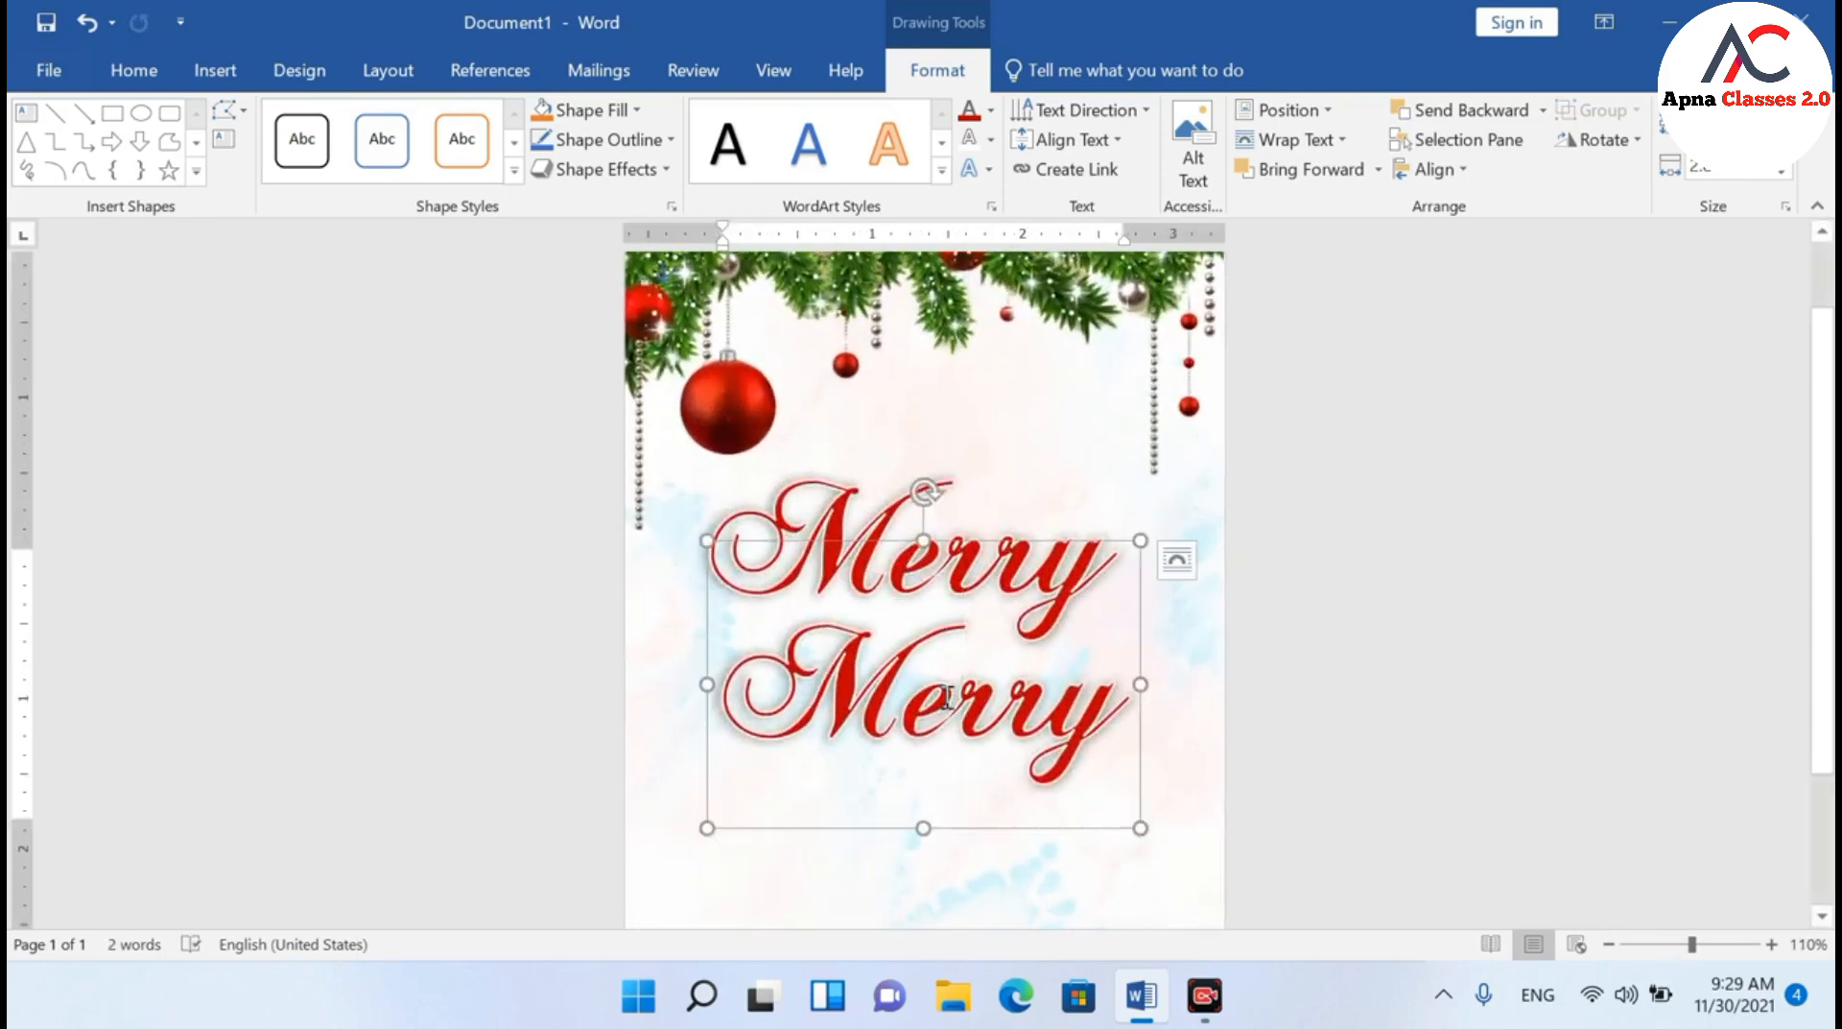
double_click(947, 695)
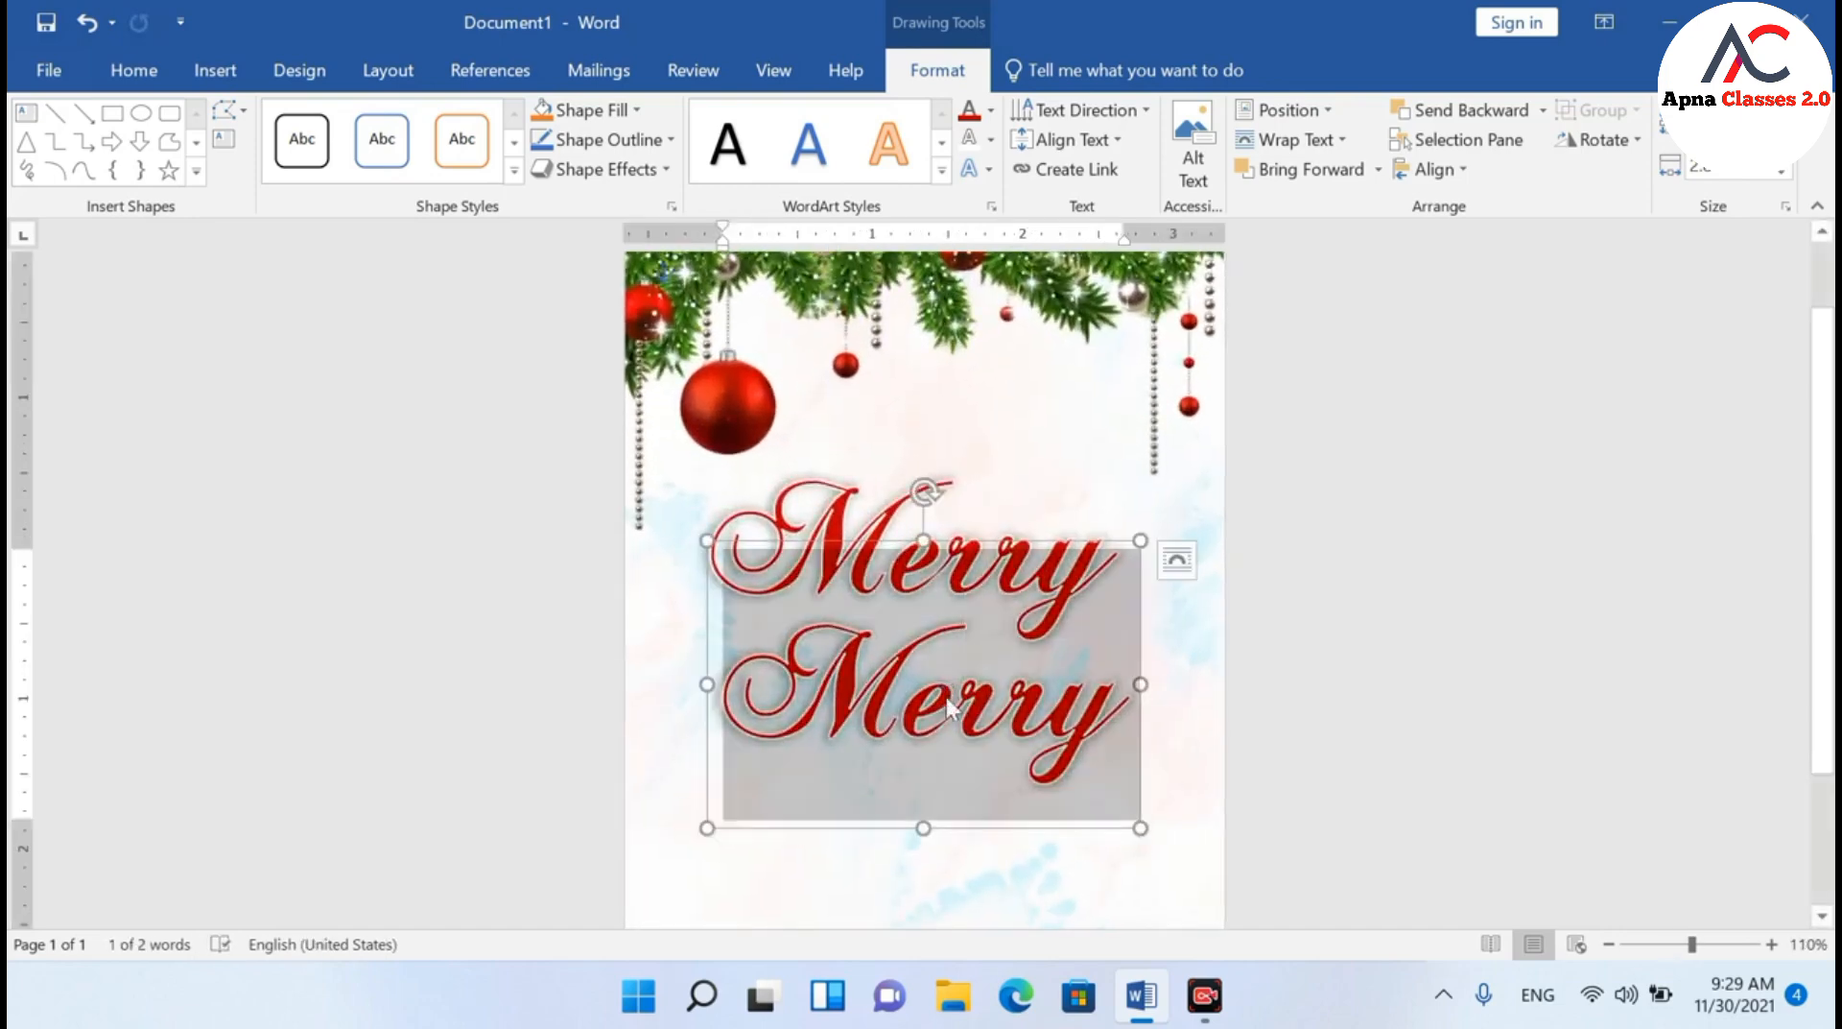
text(Ch)
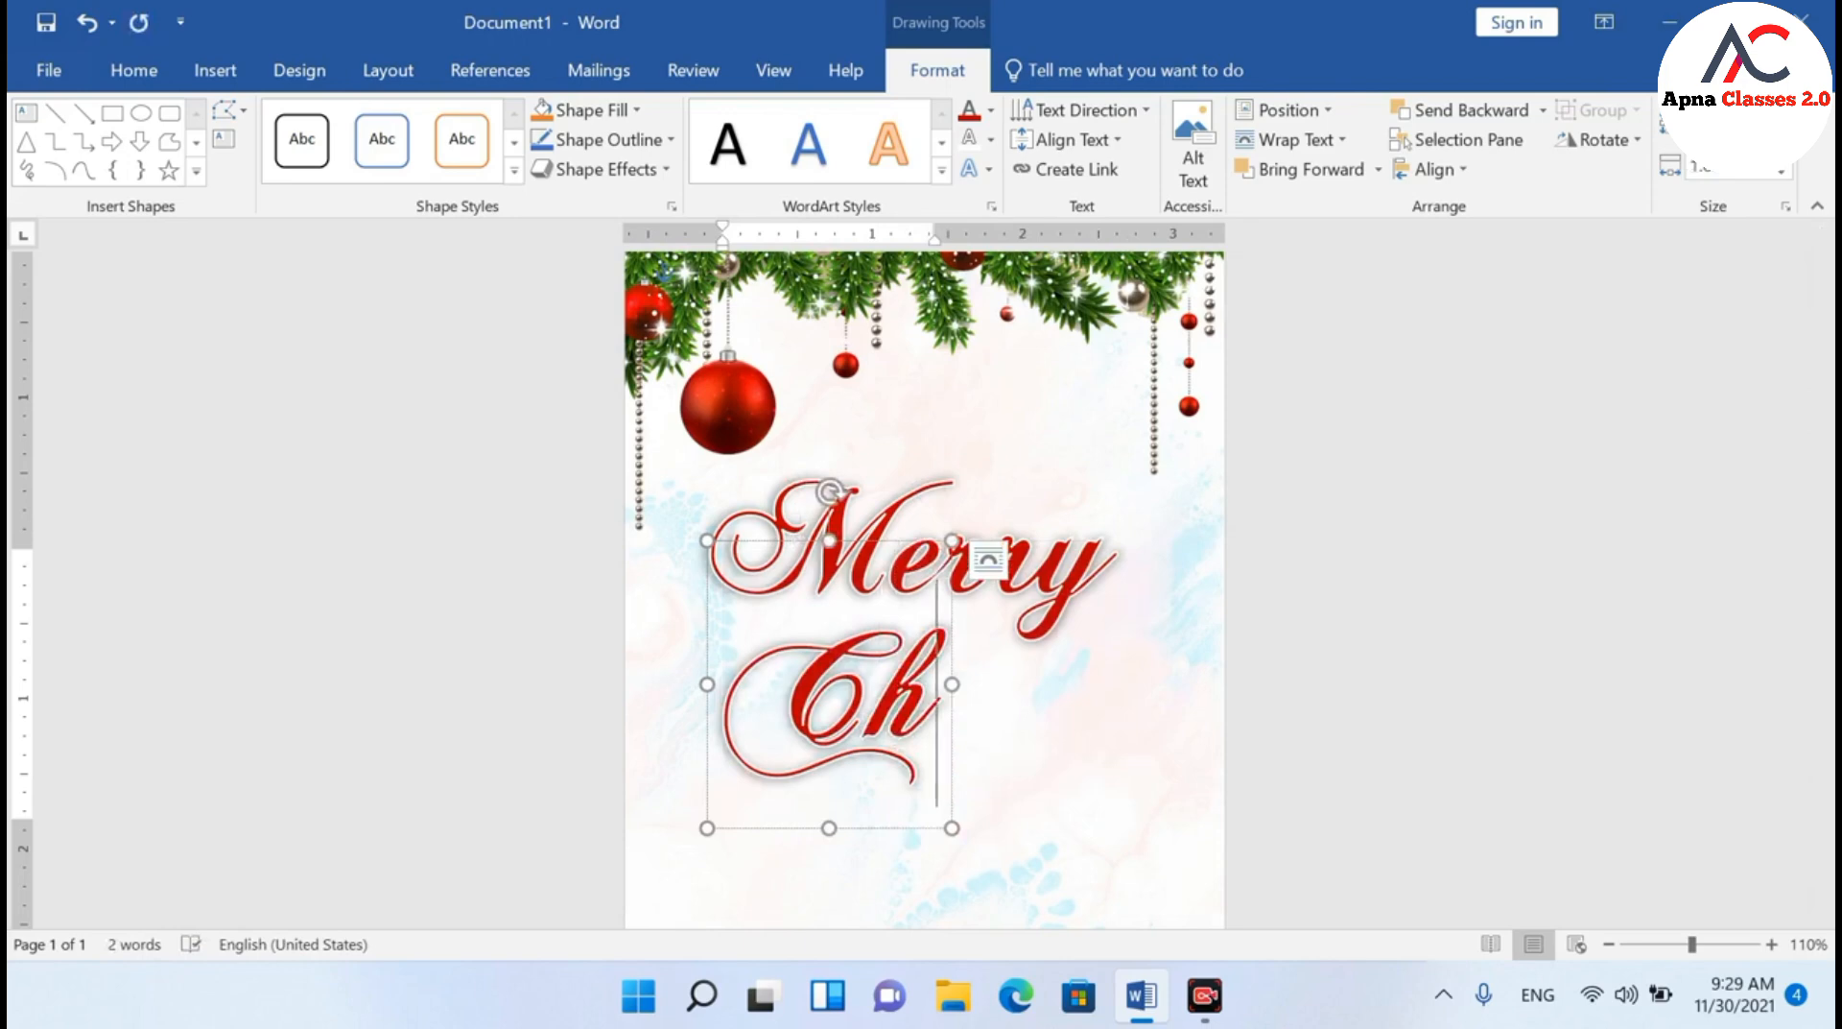
text(ri)
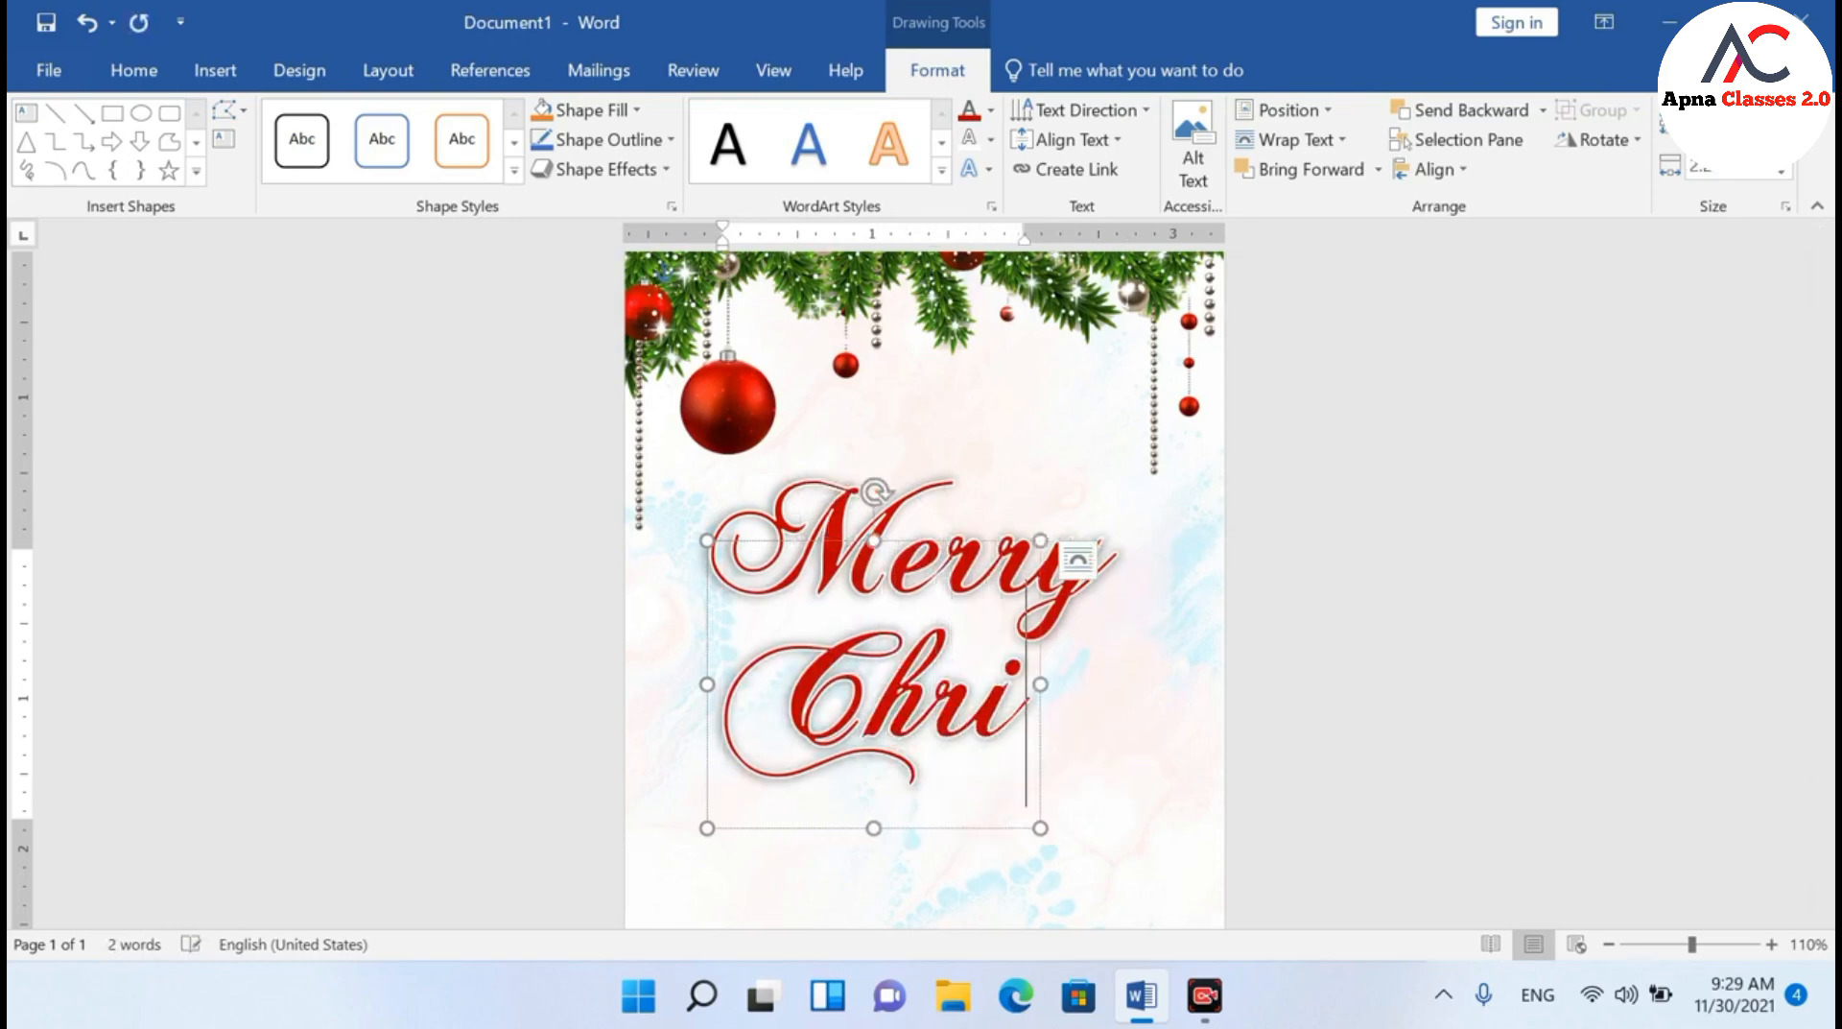
text(stmas)
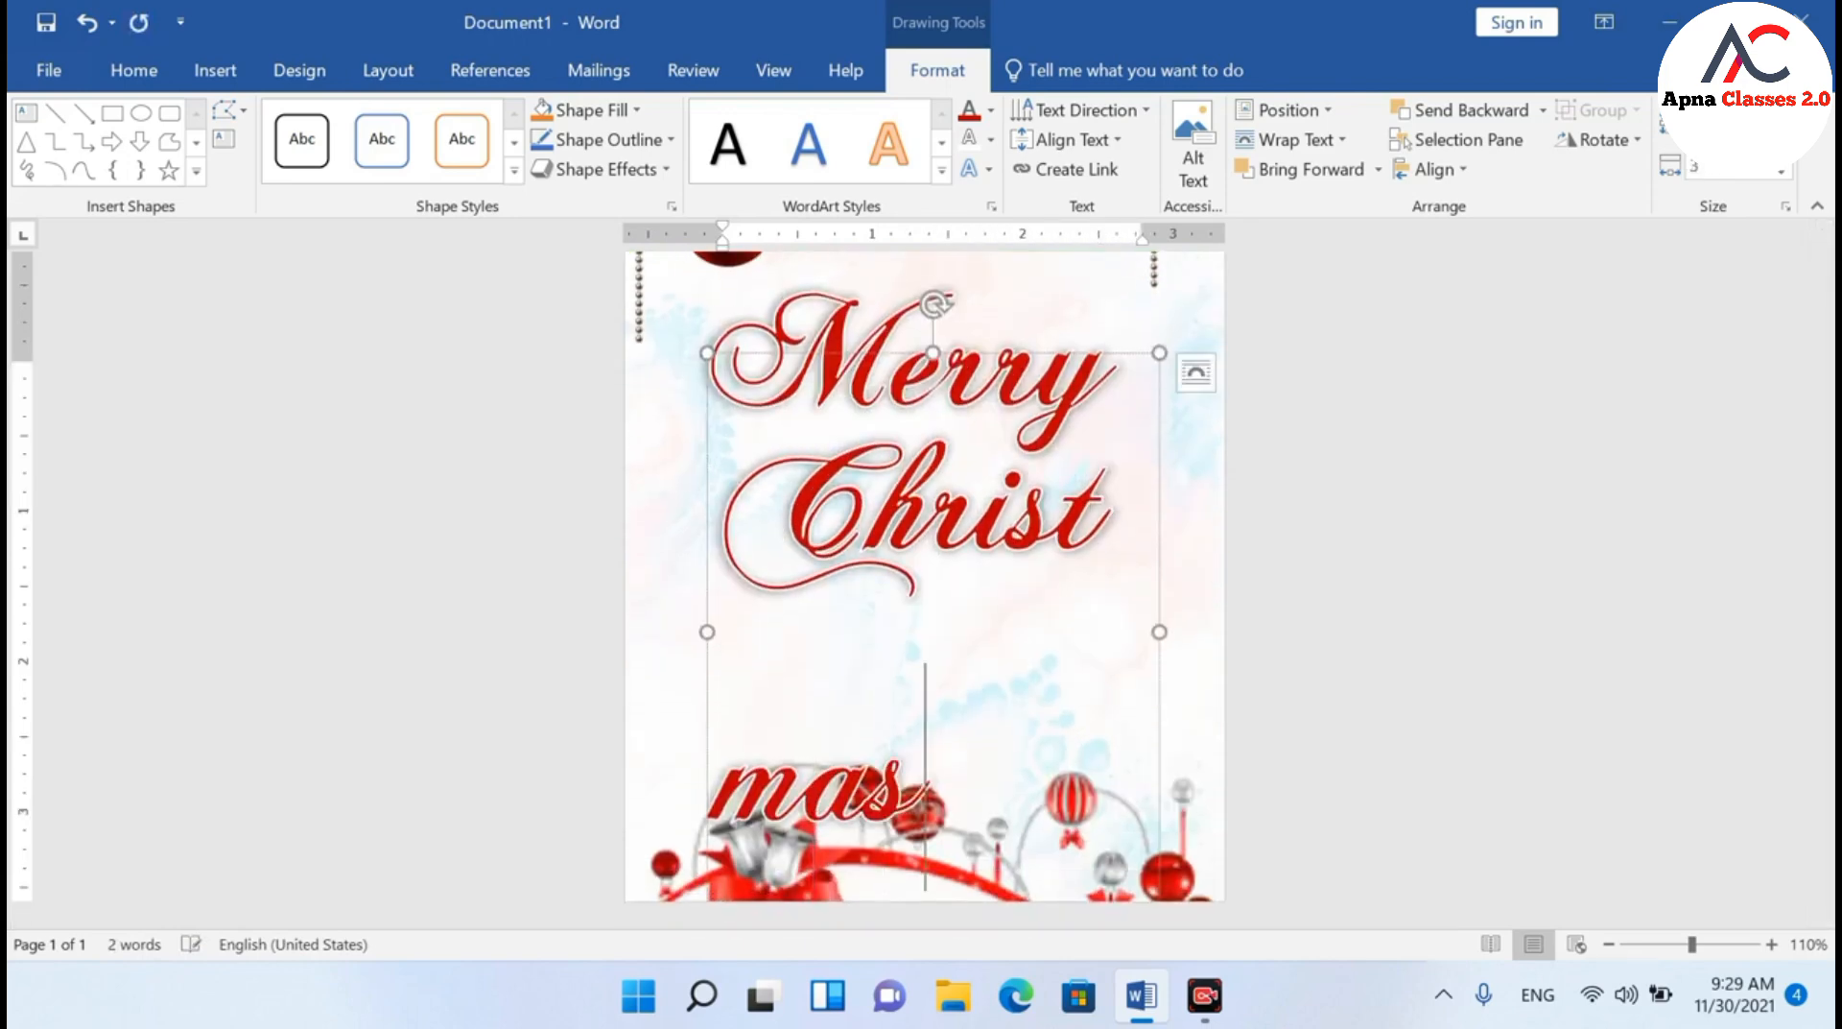
Reduce the word "Christmas" to 48 pt and move it slightly down beneath "Merry"
double_click(948, 698)
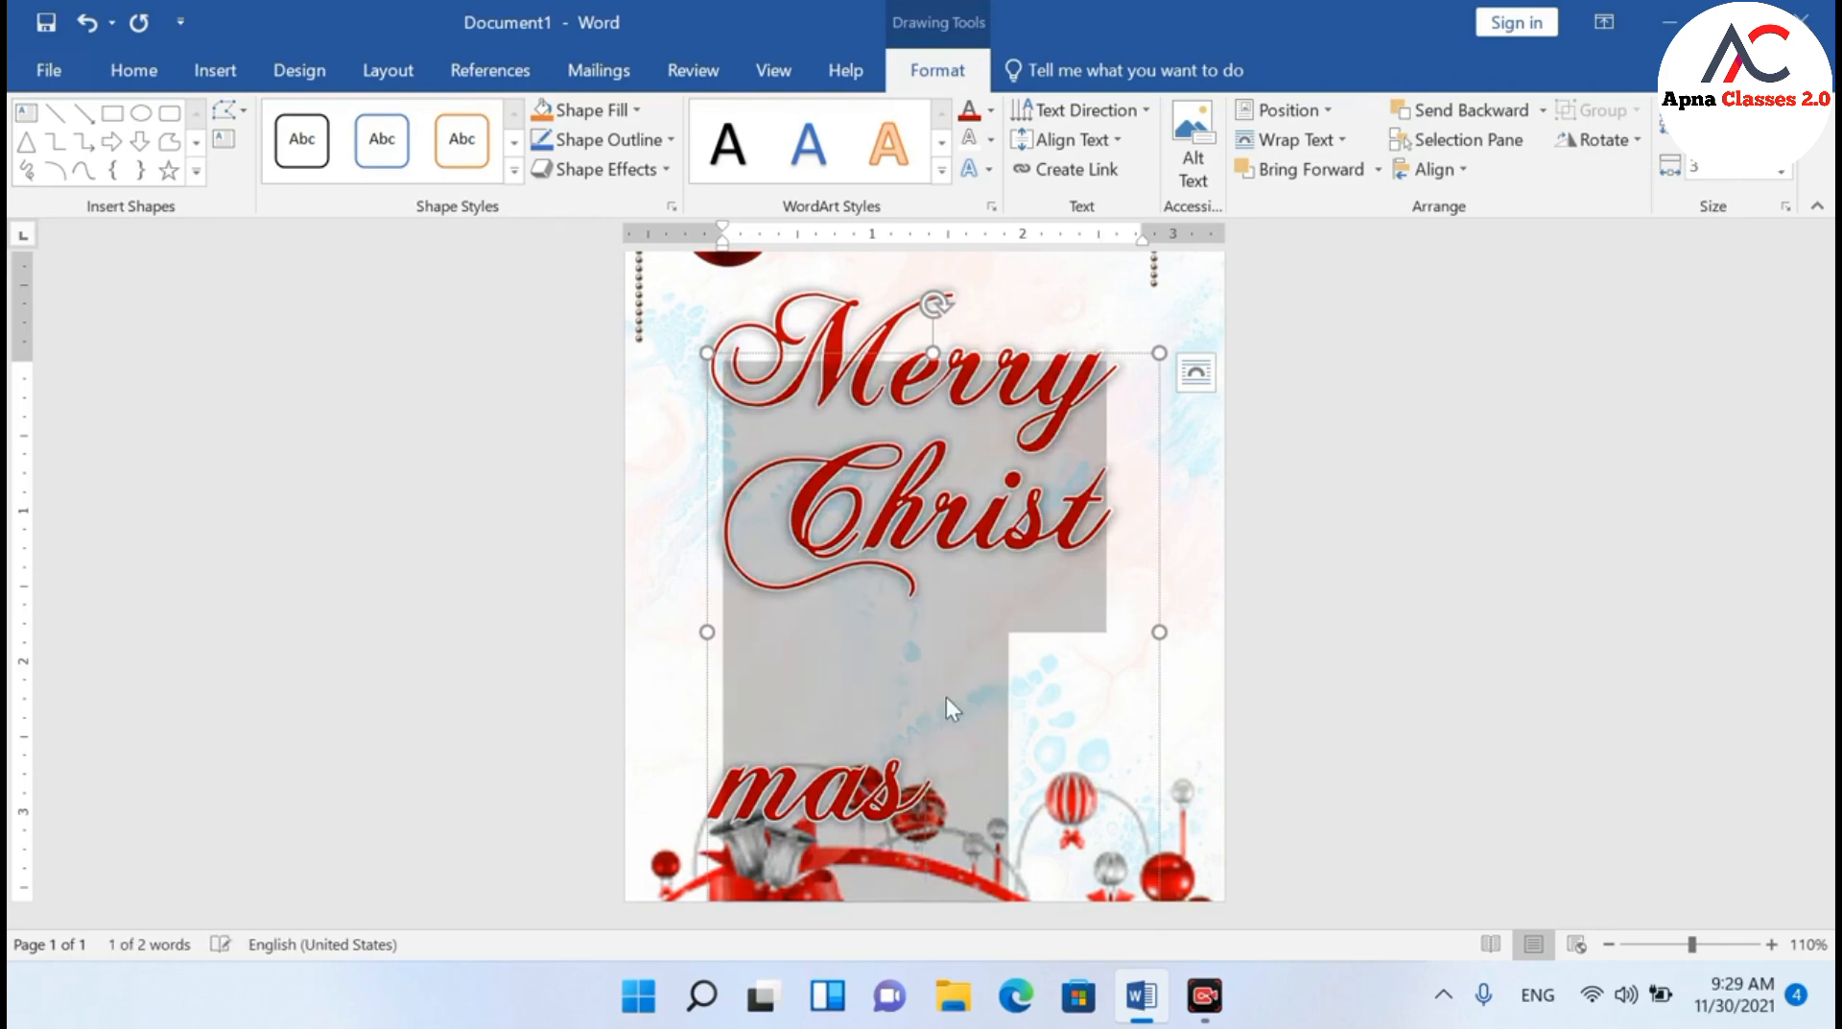
click(159, 75)
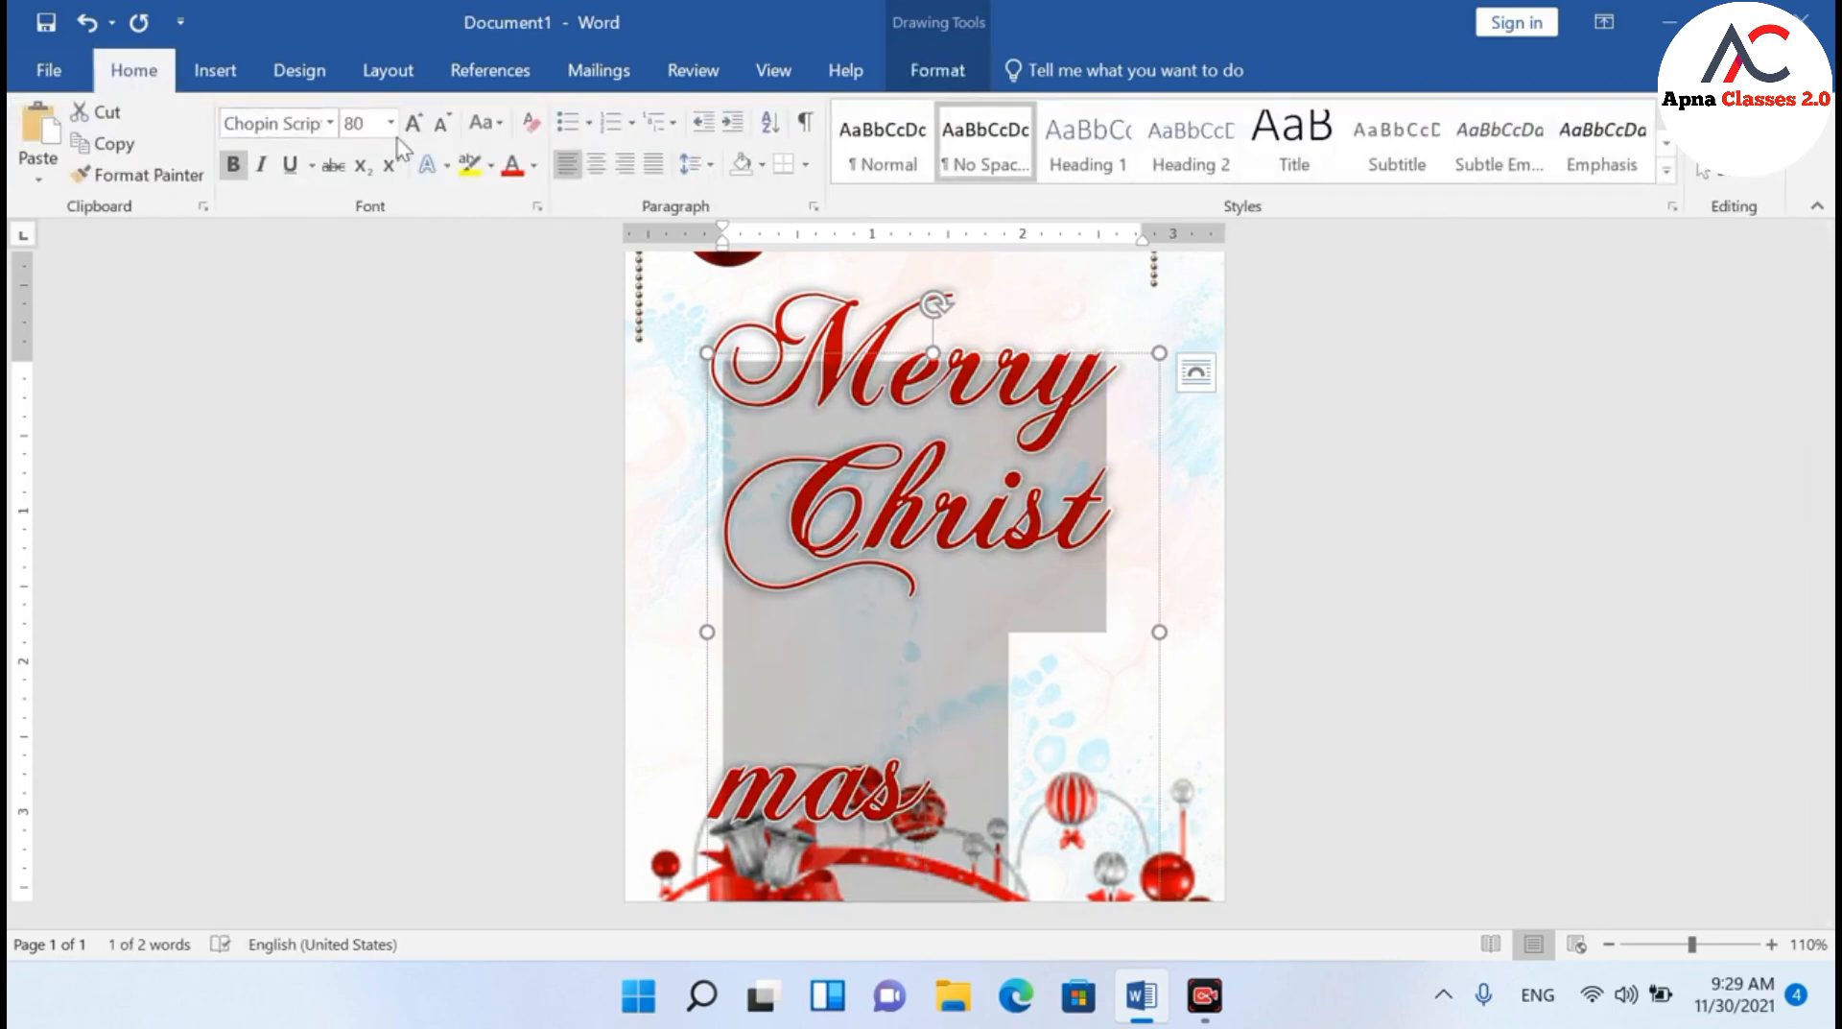
click(442, 125)
click(442, 125)
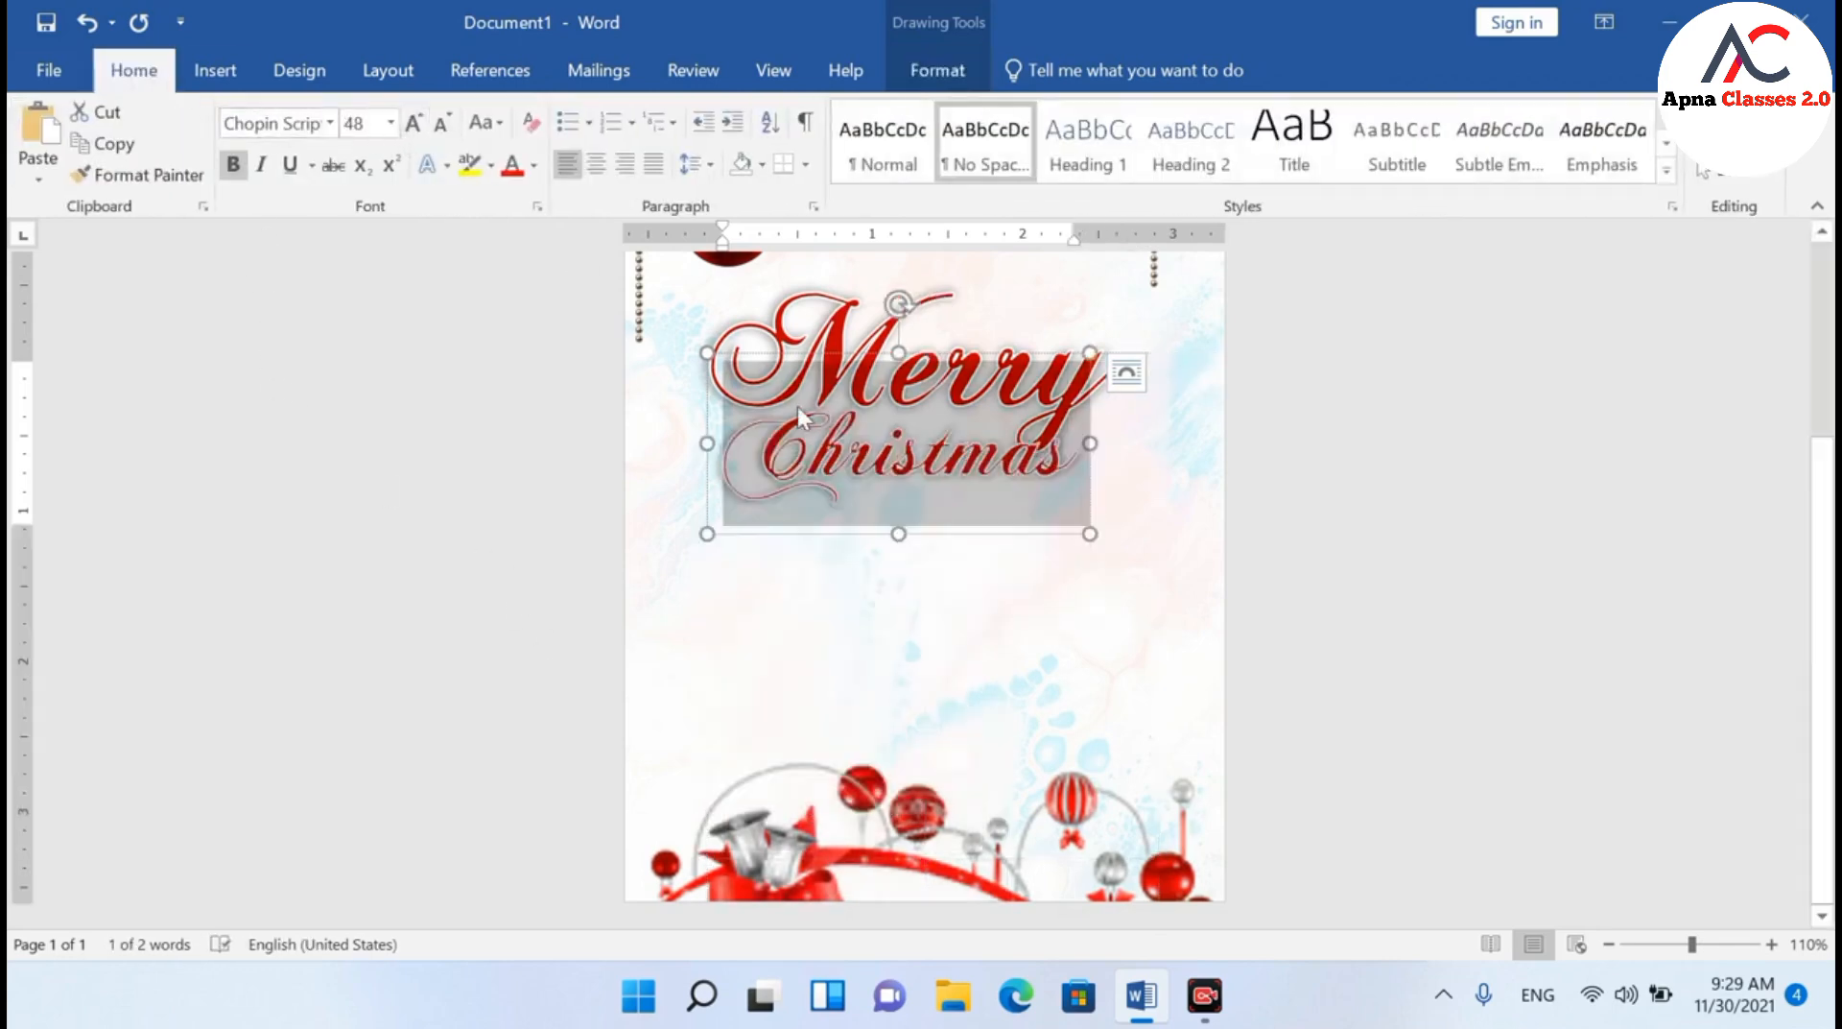
click(918, 544)
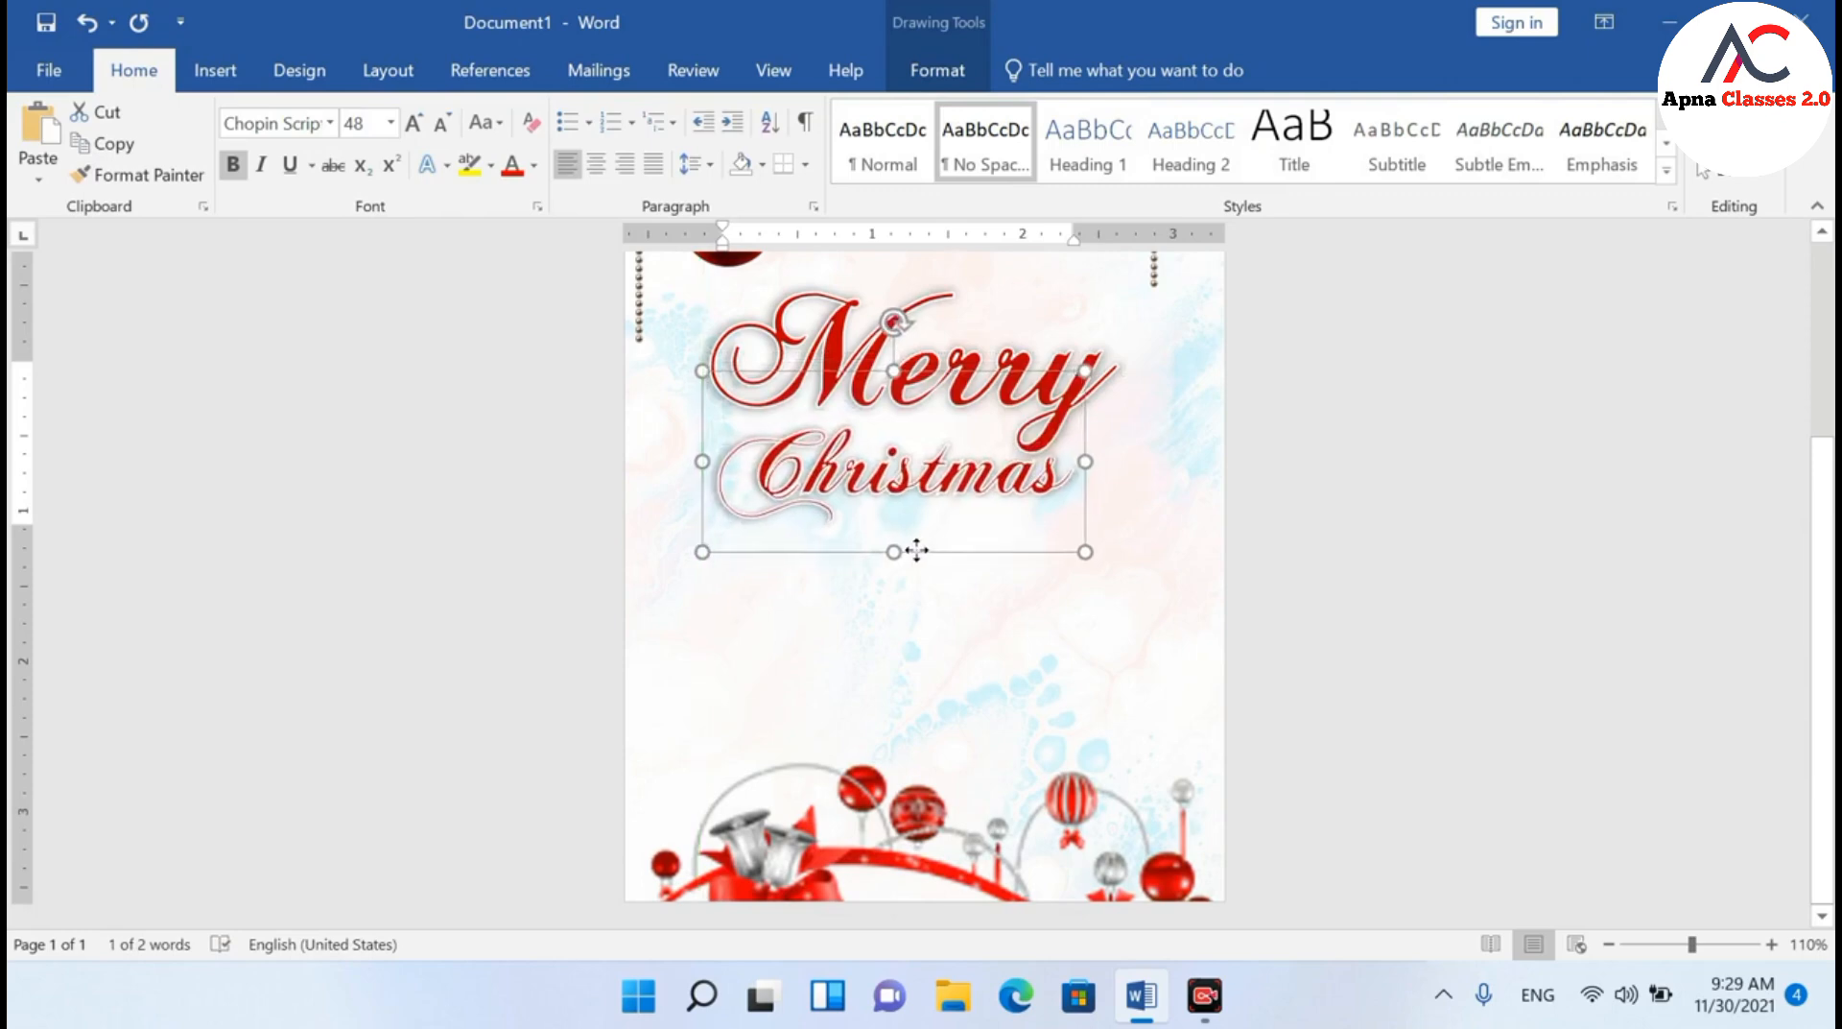
click(1353, 652)
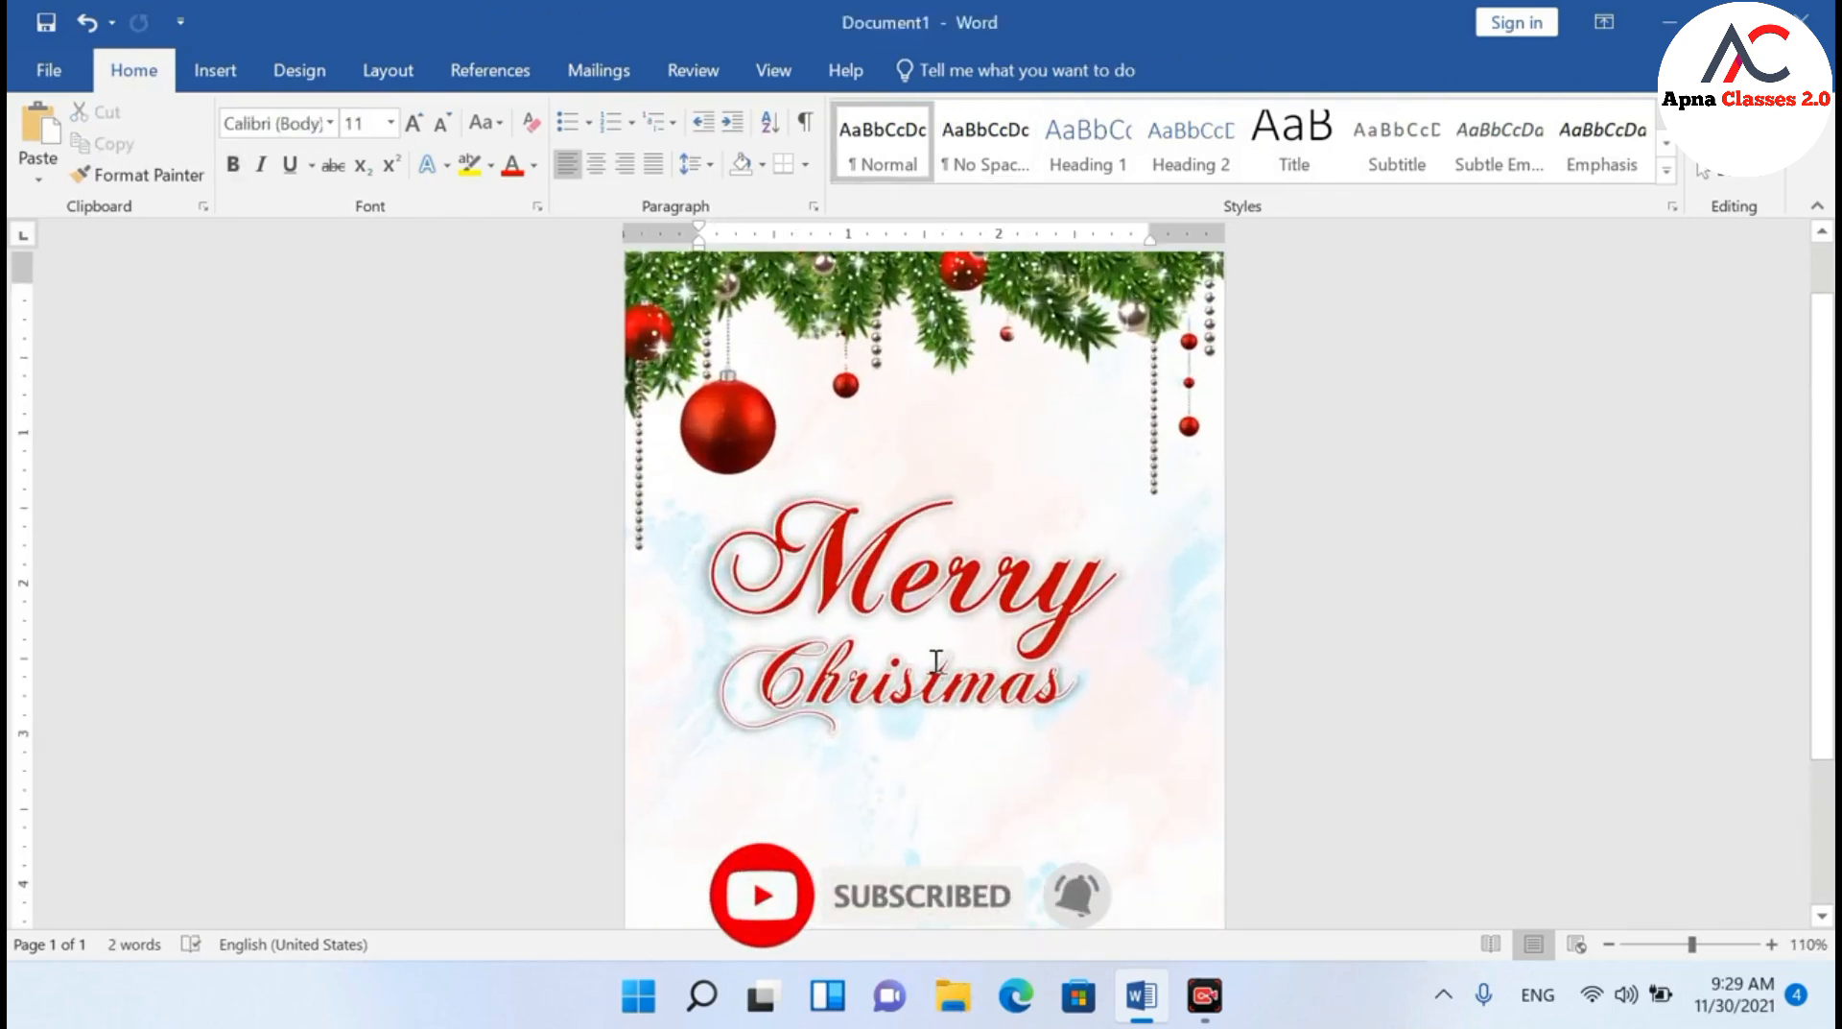
Fill the "Christmas" text with the standard blue colour
double_click(1052, 706)
click(953, 78)
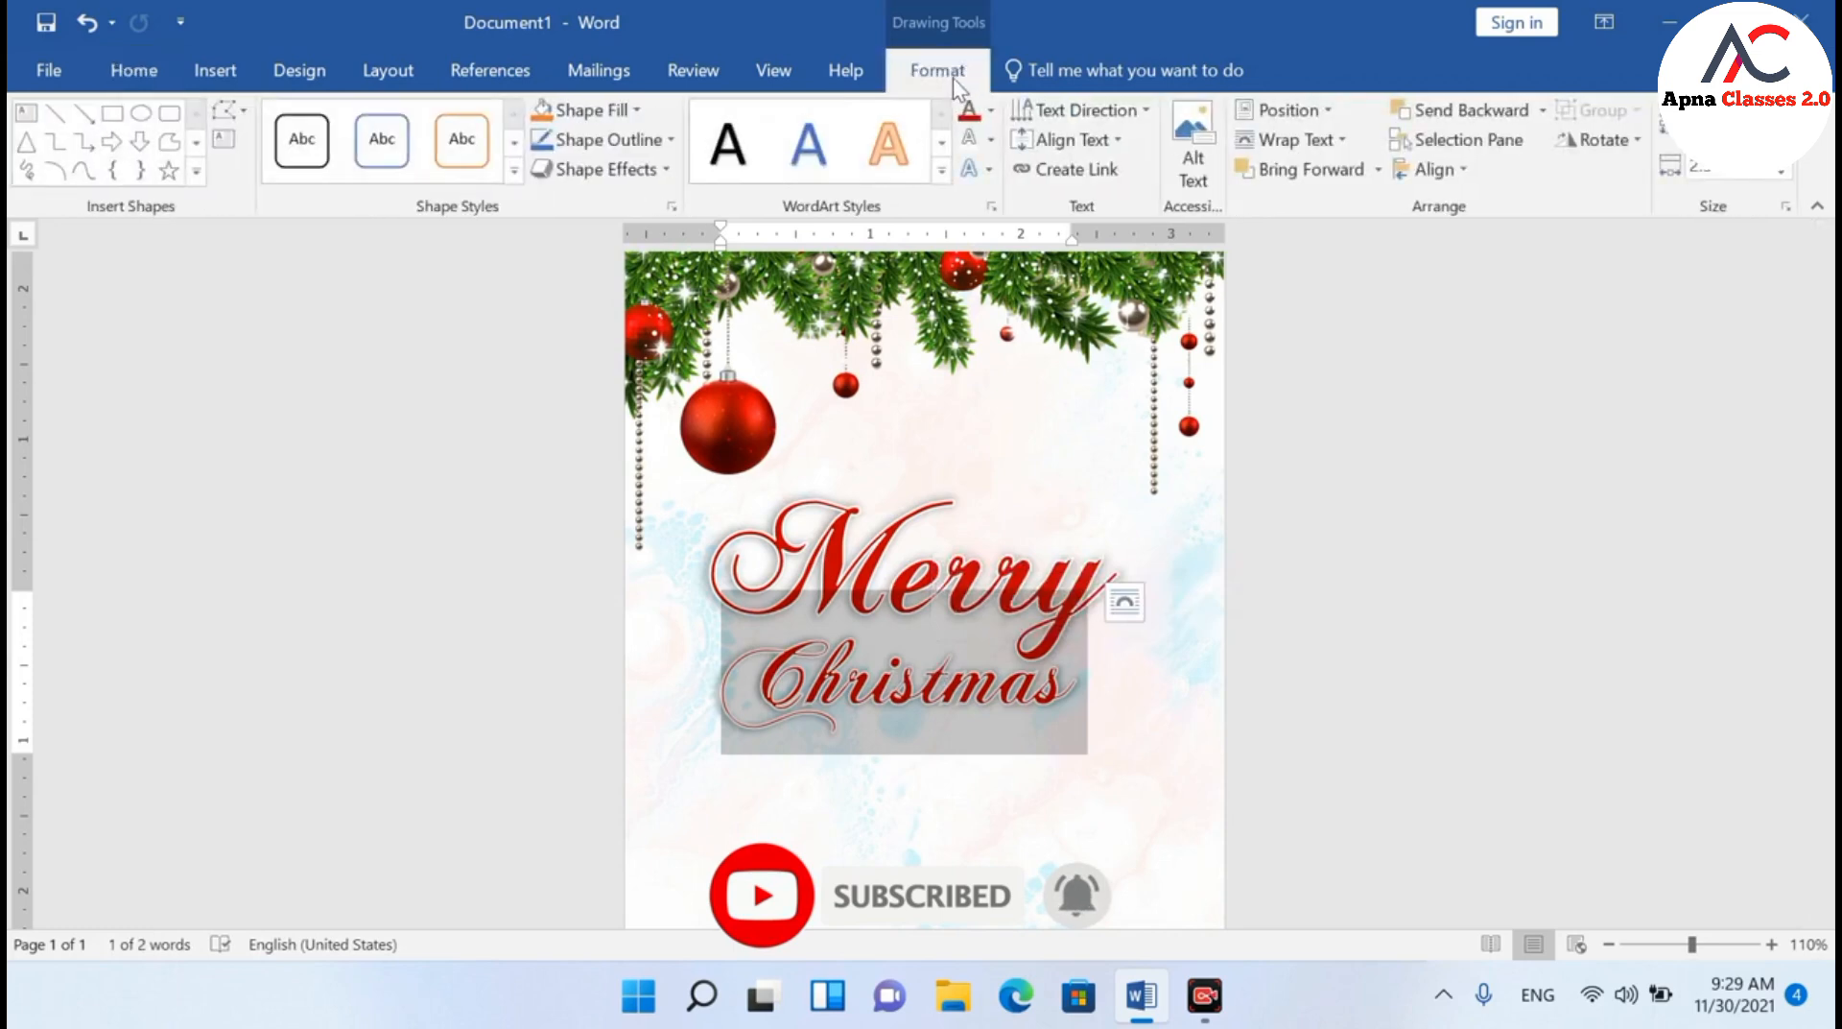
click(990, 109)
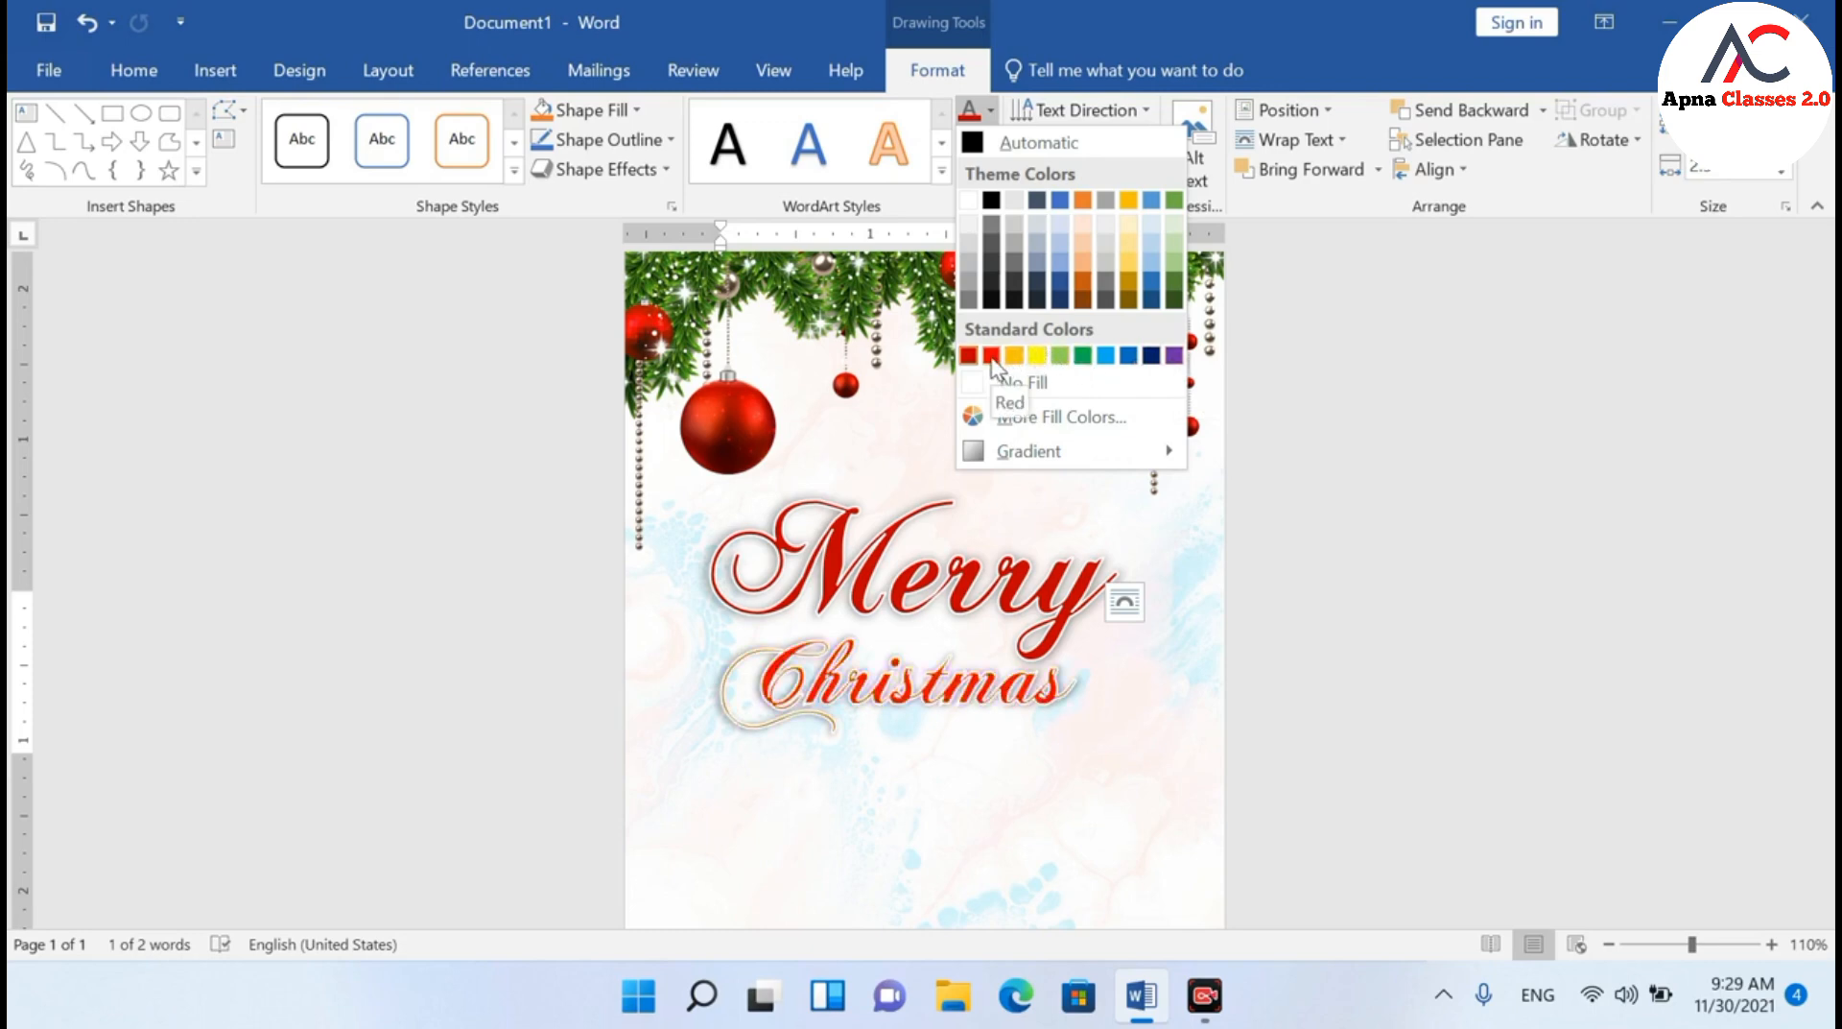
click(1128, 355)
click(1337, 588)
scroll(1279, 675, down, 6)
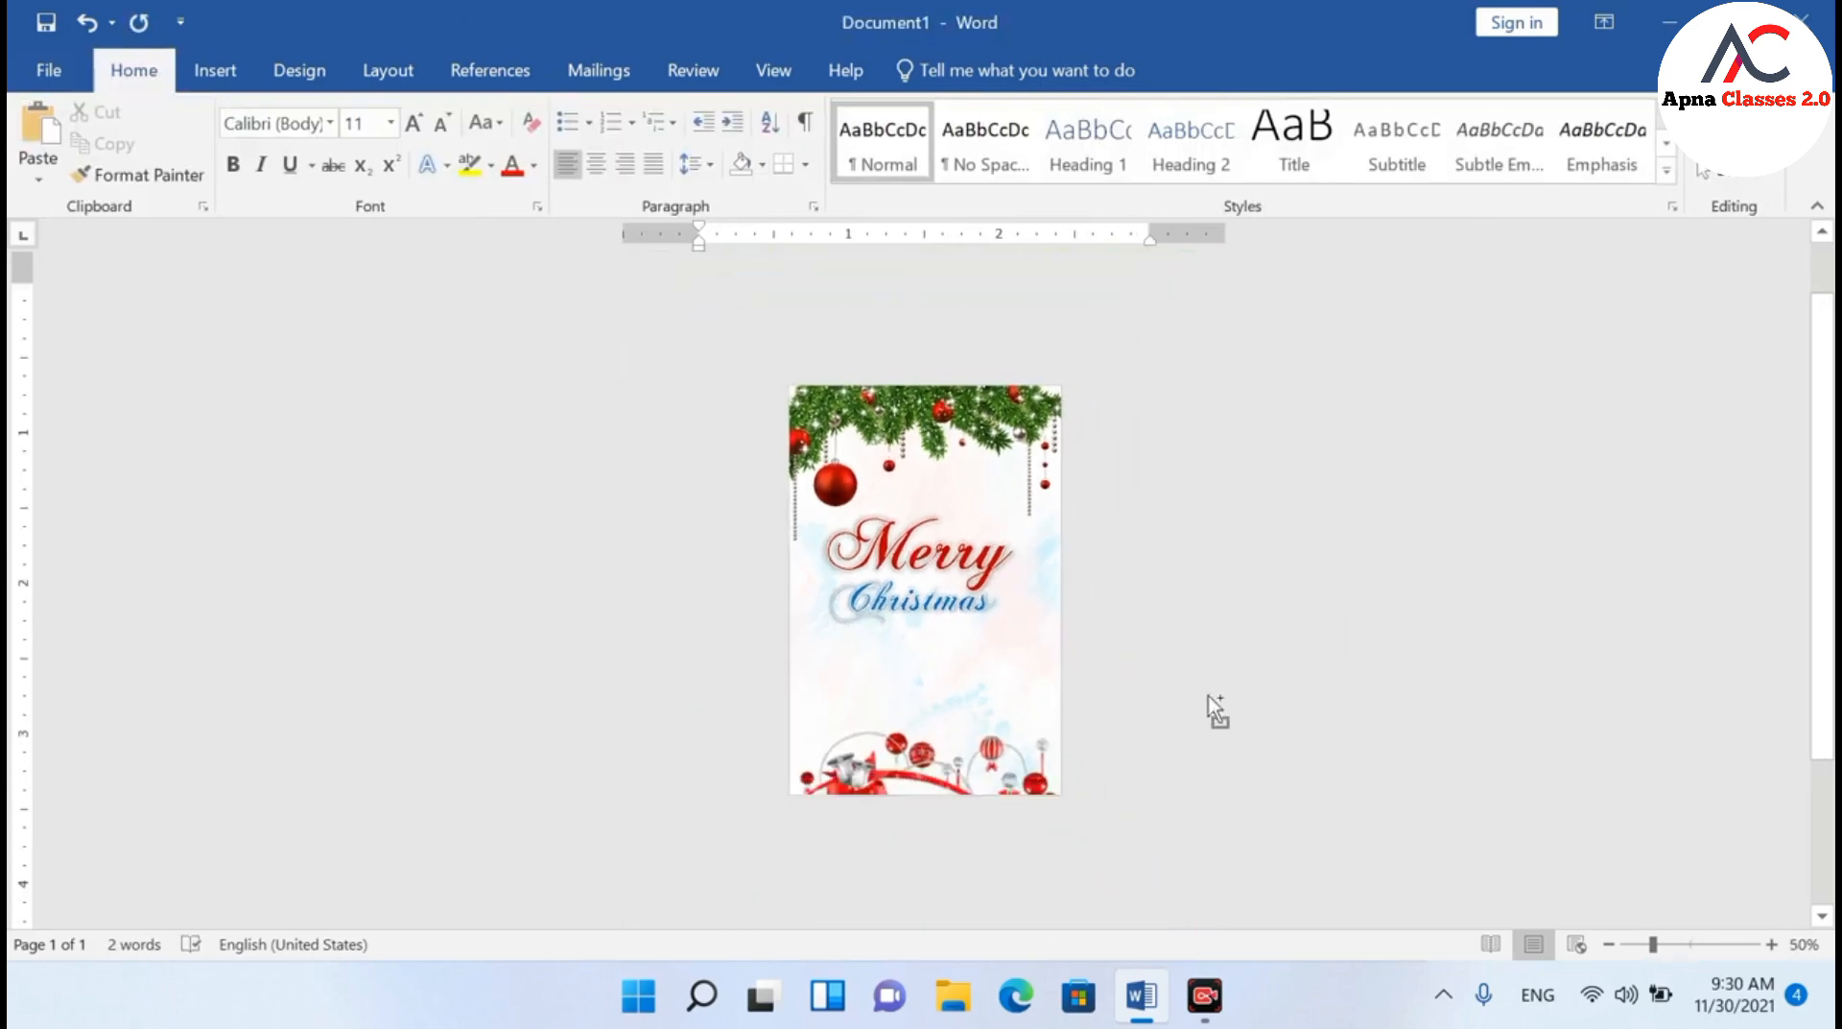
Change the text fill of the word "Christmas" to the standard red colour
scroll(1217, 707, up, 4)
click(931, 619)
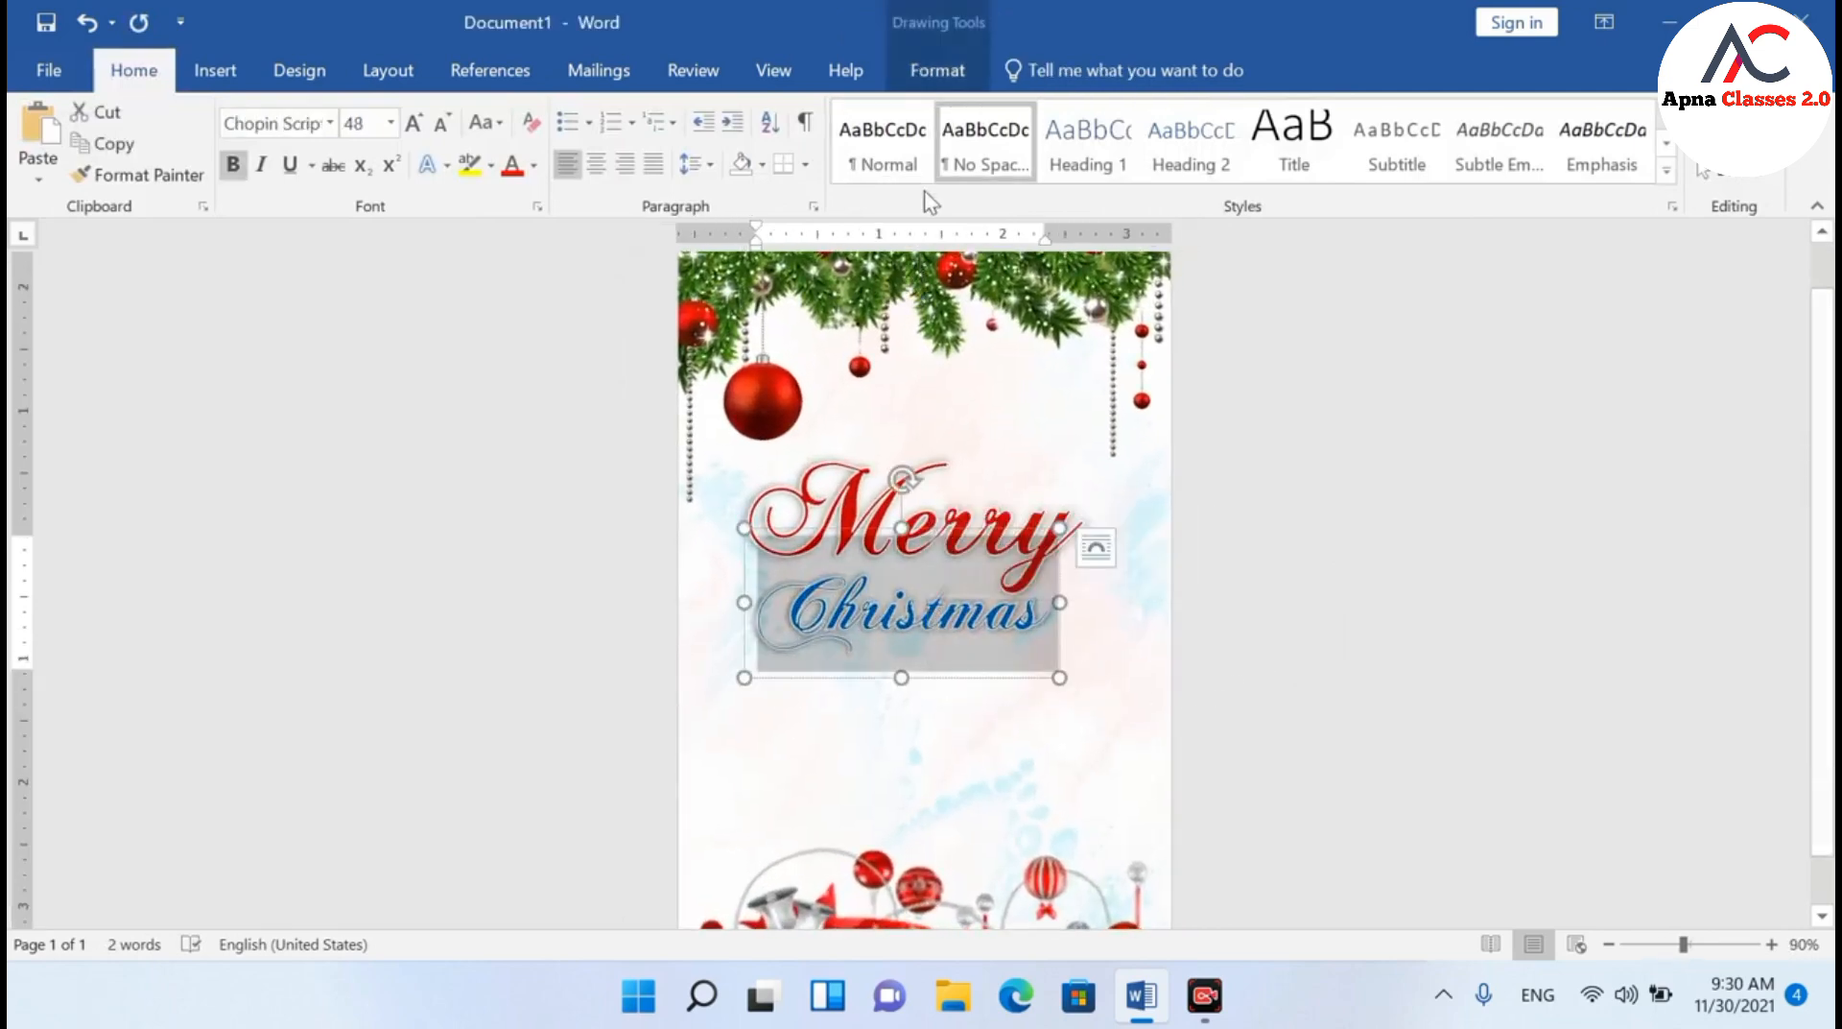
click(950, 73)
click(990, 109)
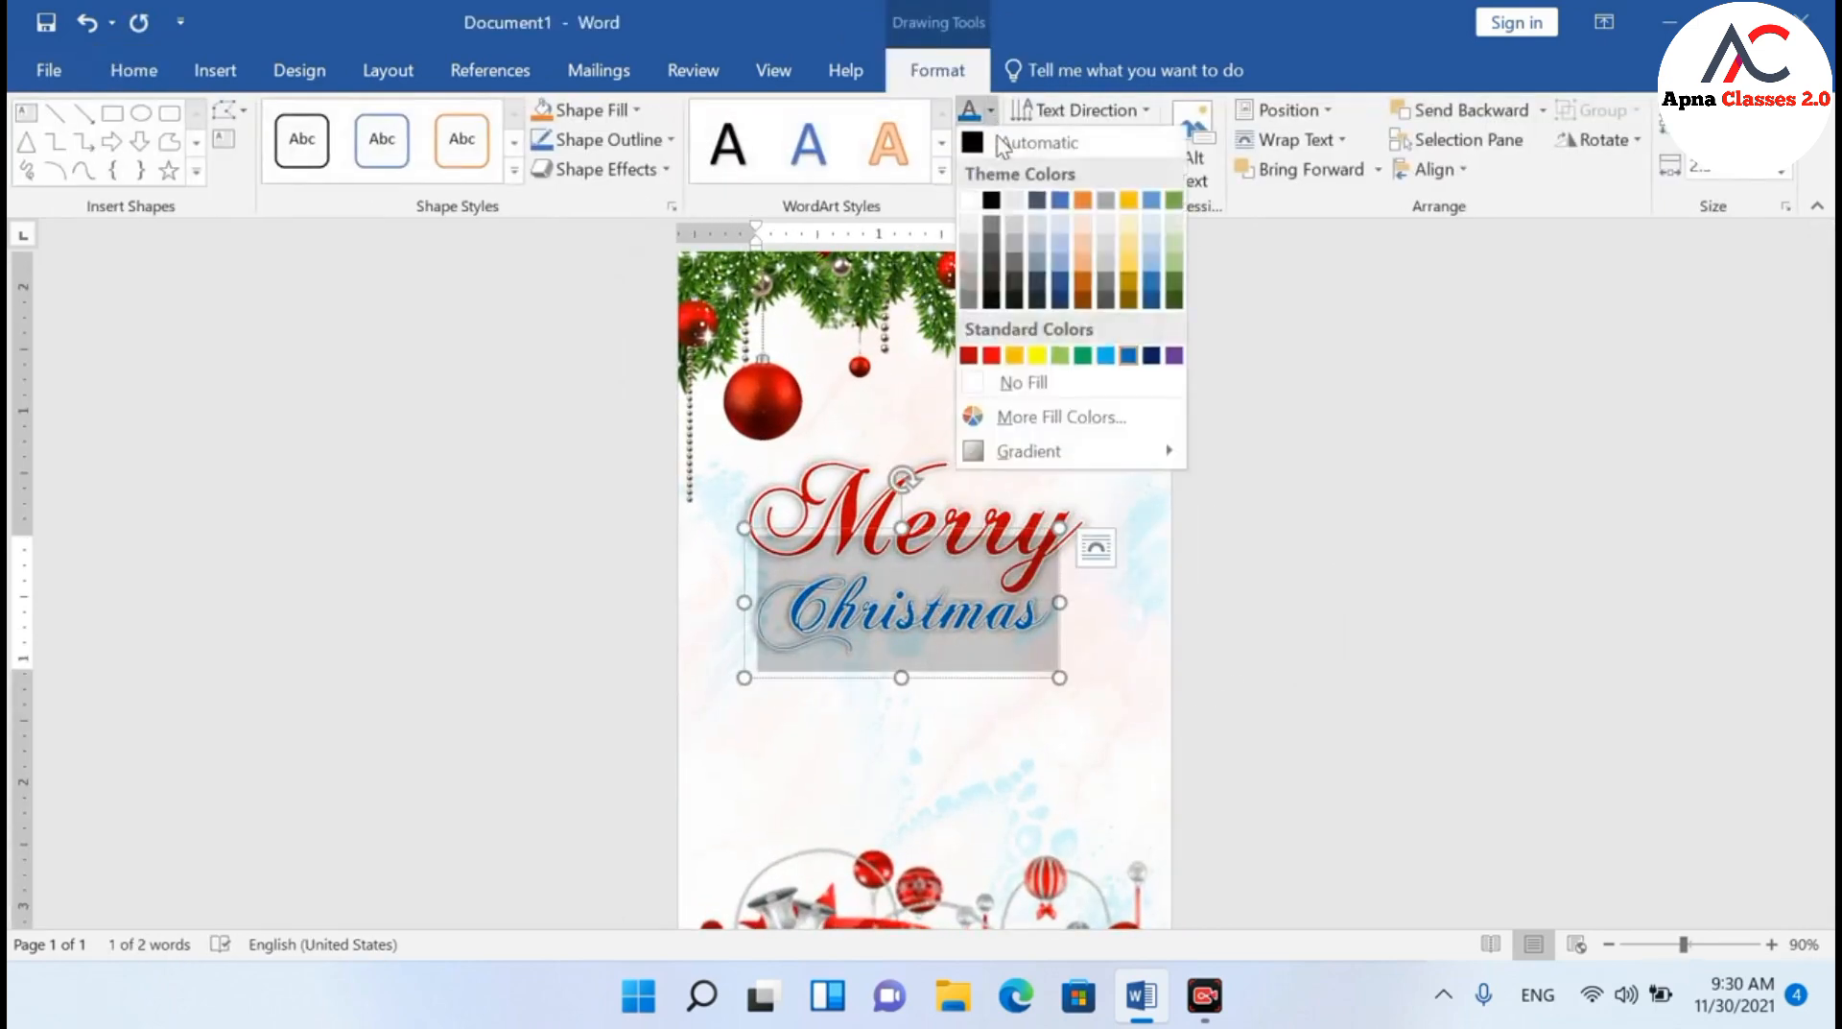
click(990, 355)
click(1312, 698)
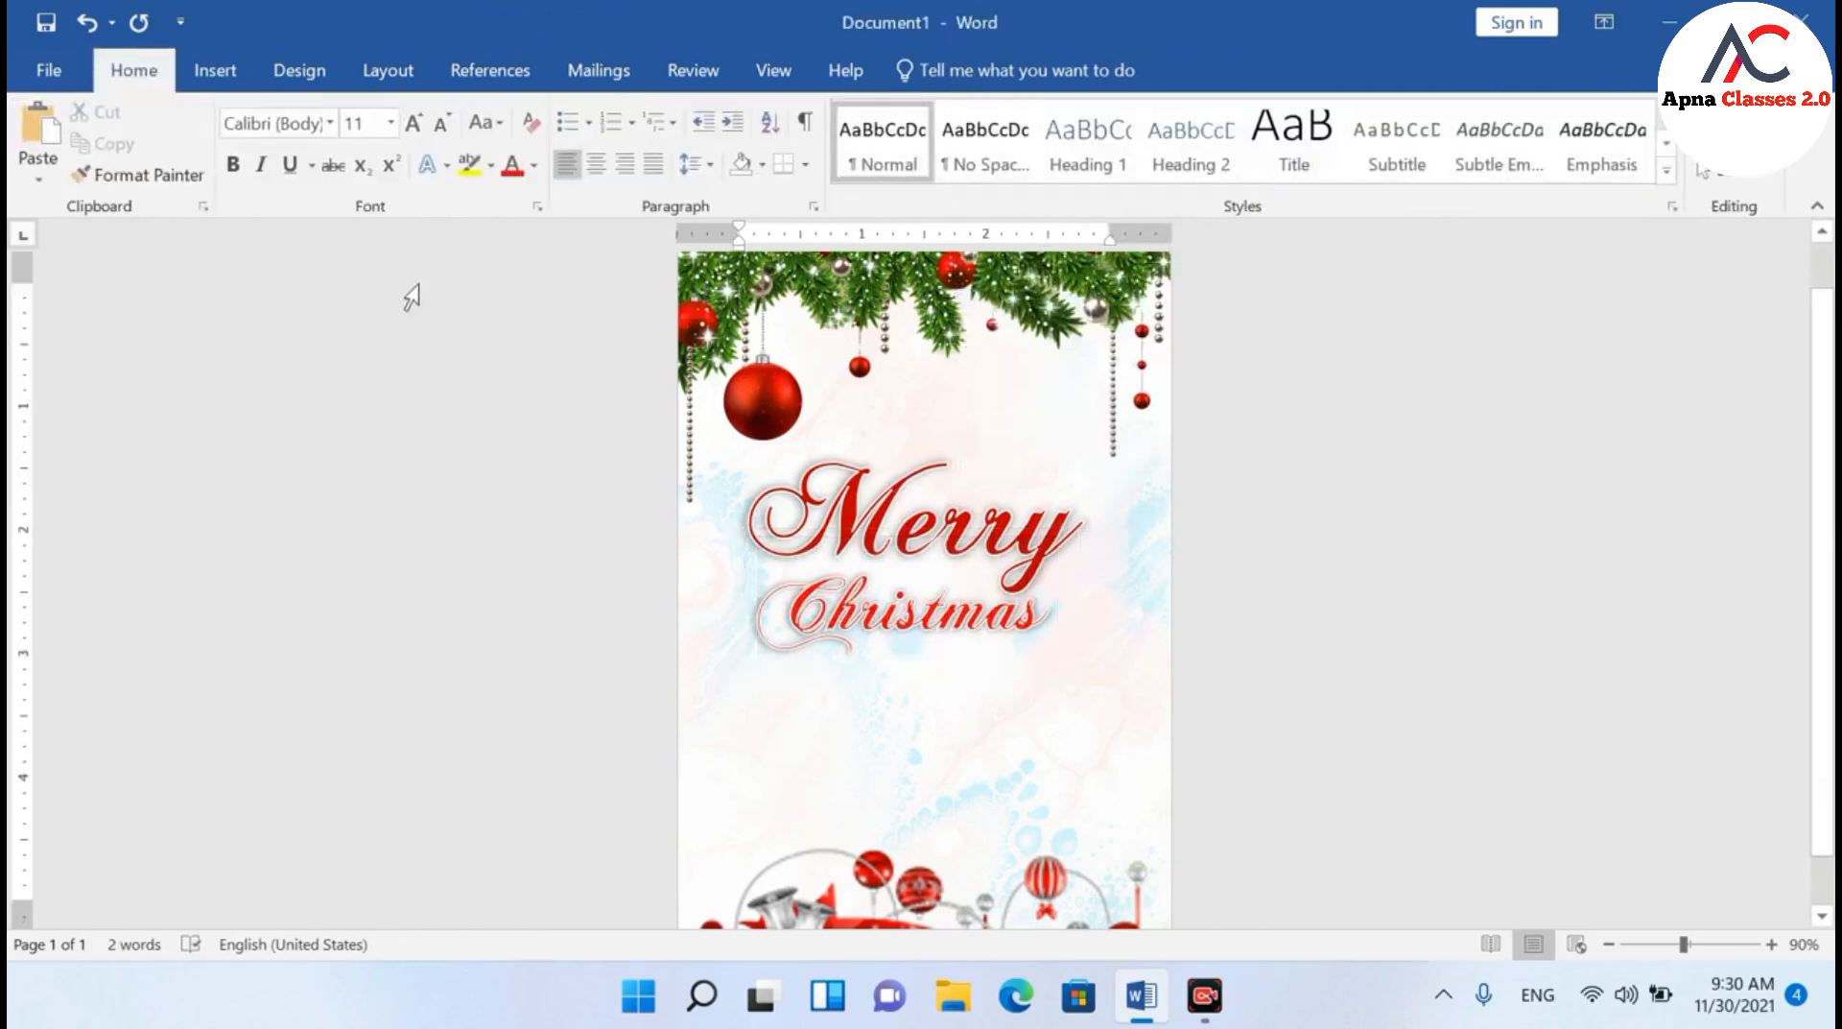
Insert the Santa hat picture unknown-10 from the christmas day folder and set its text wrapping to Behind Text
click(216, 67)
click(274, 119)
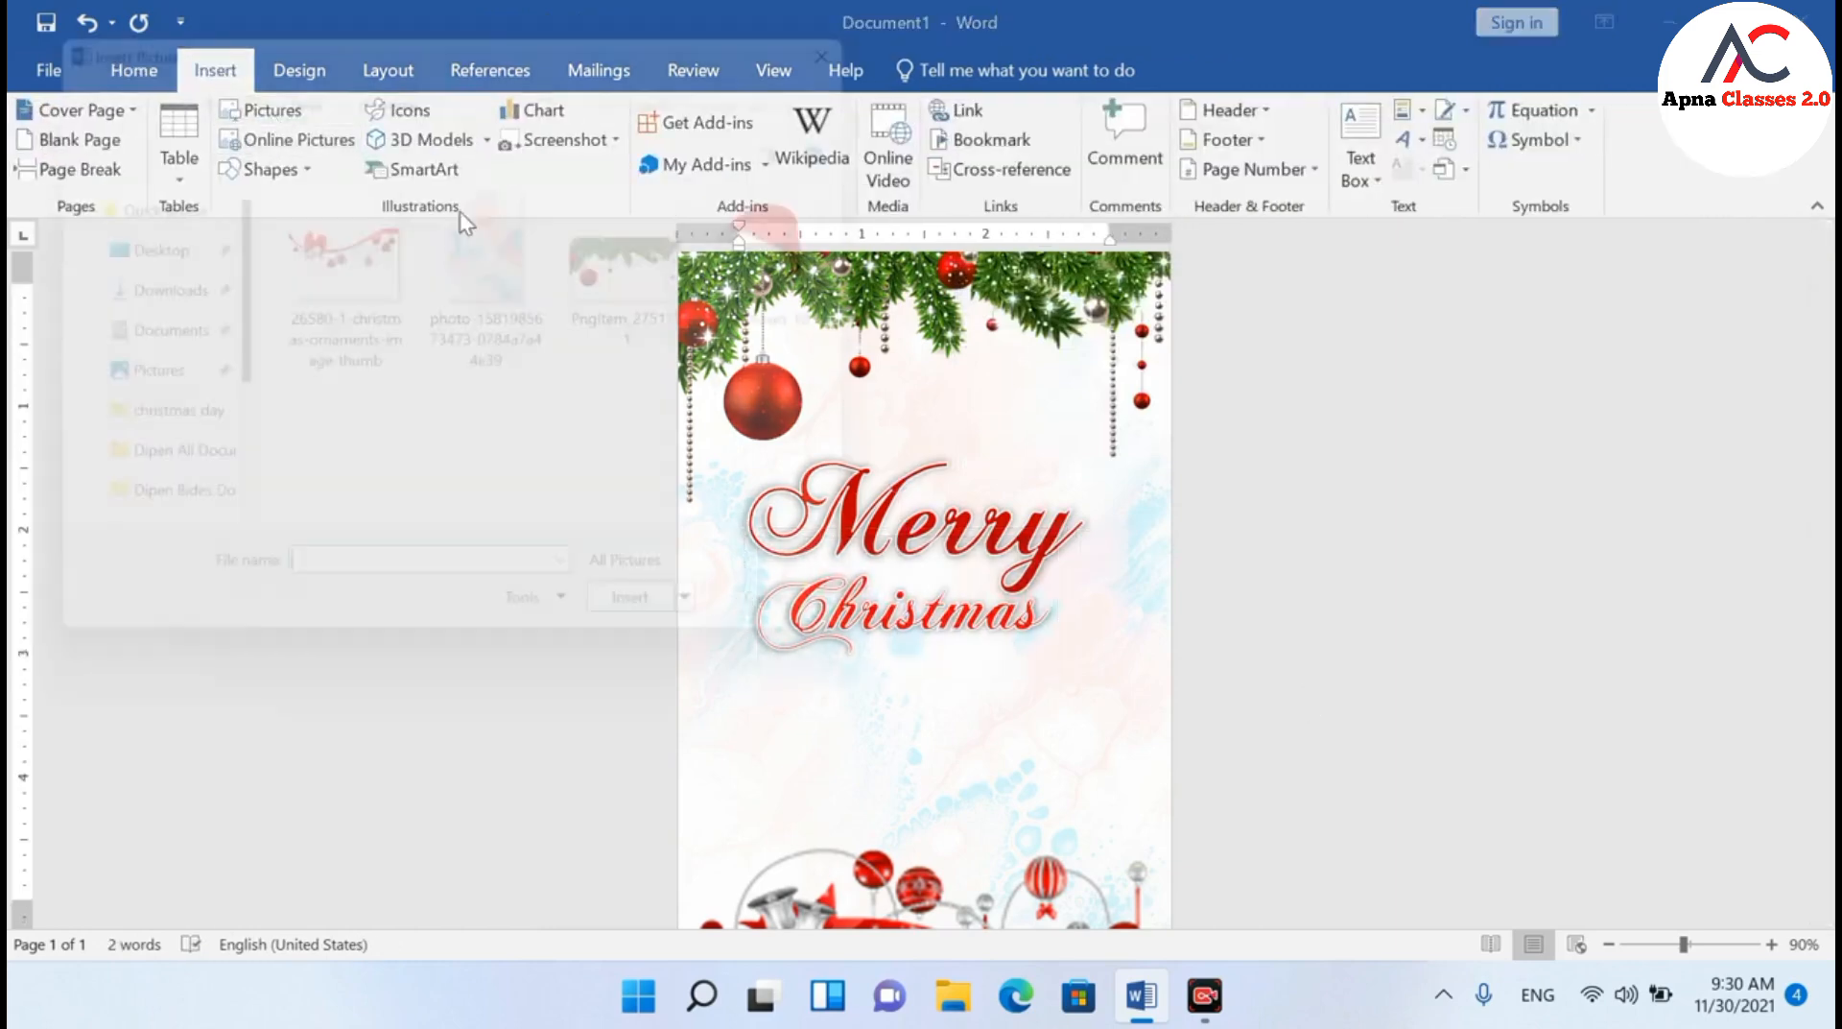
click(822, 275)
click(725, 648)
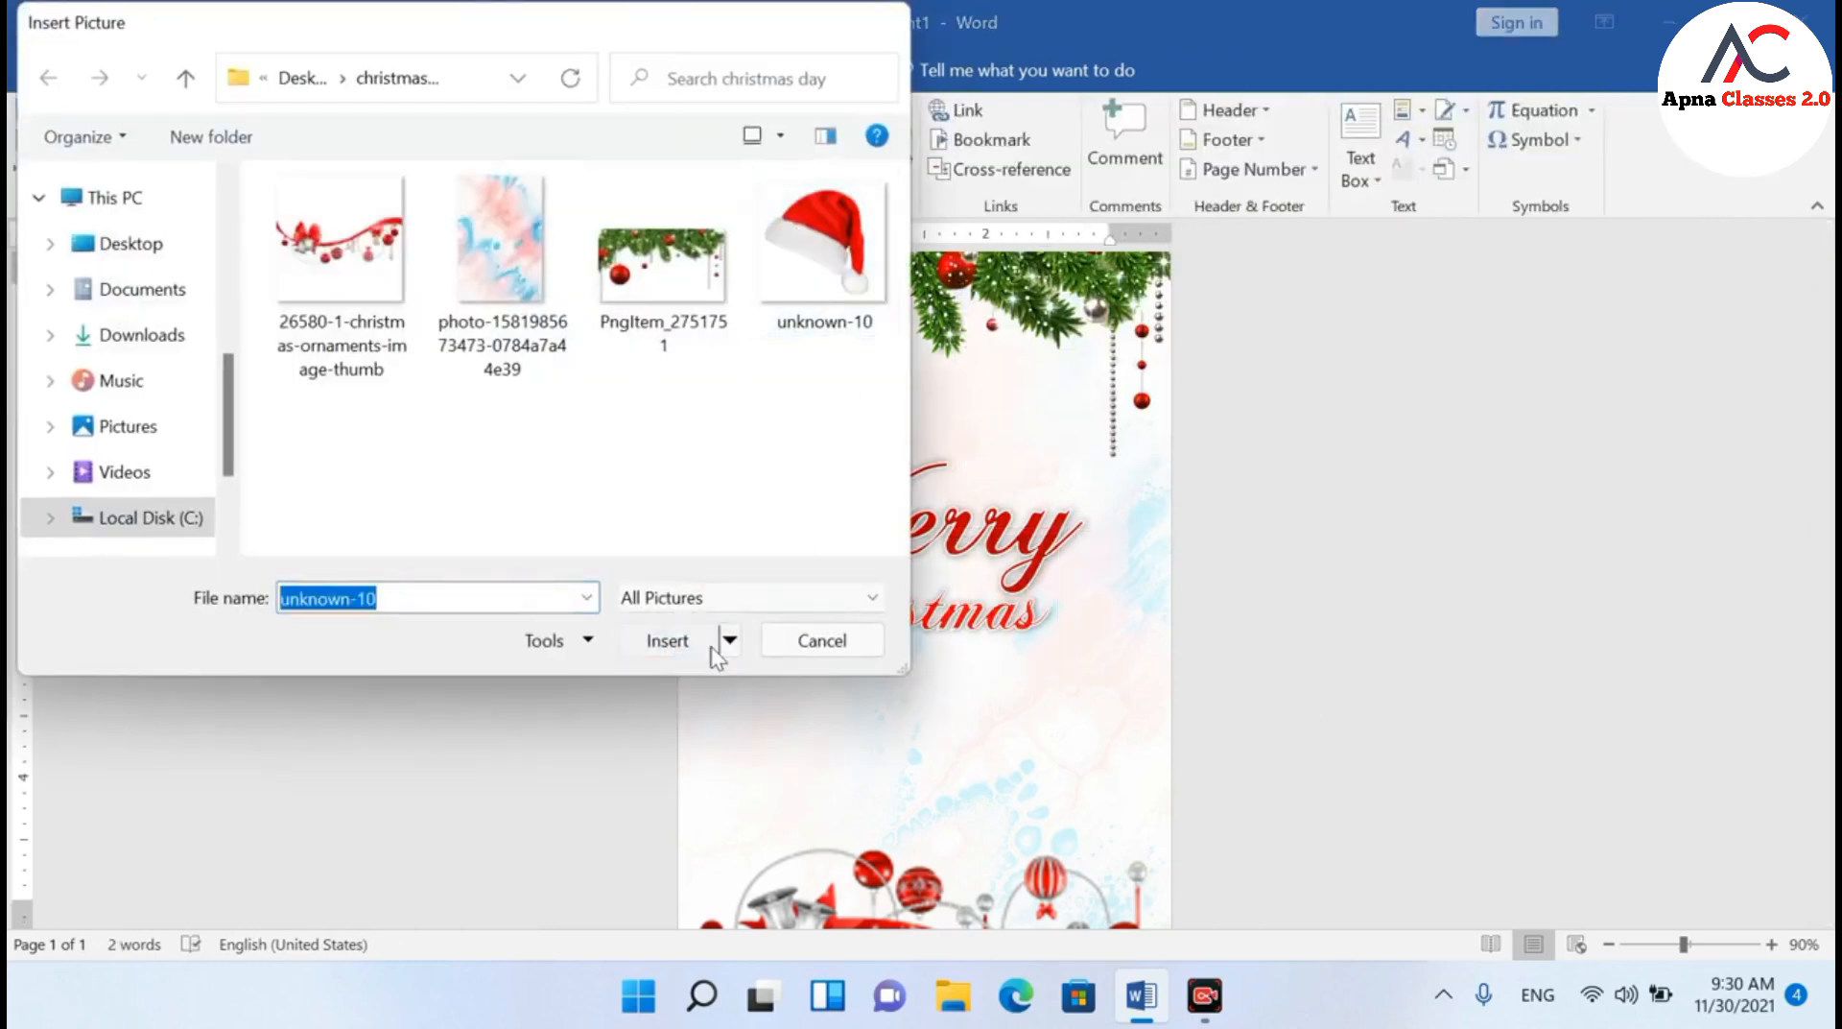
click(1238, 154)
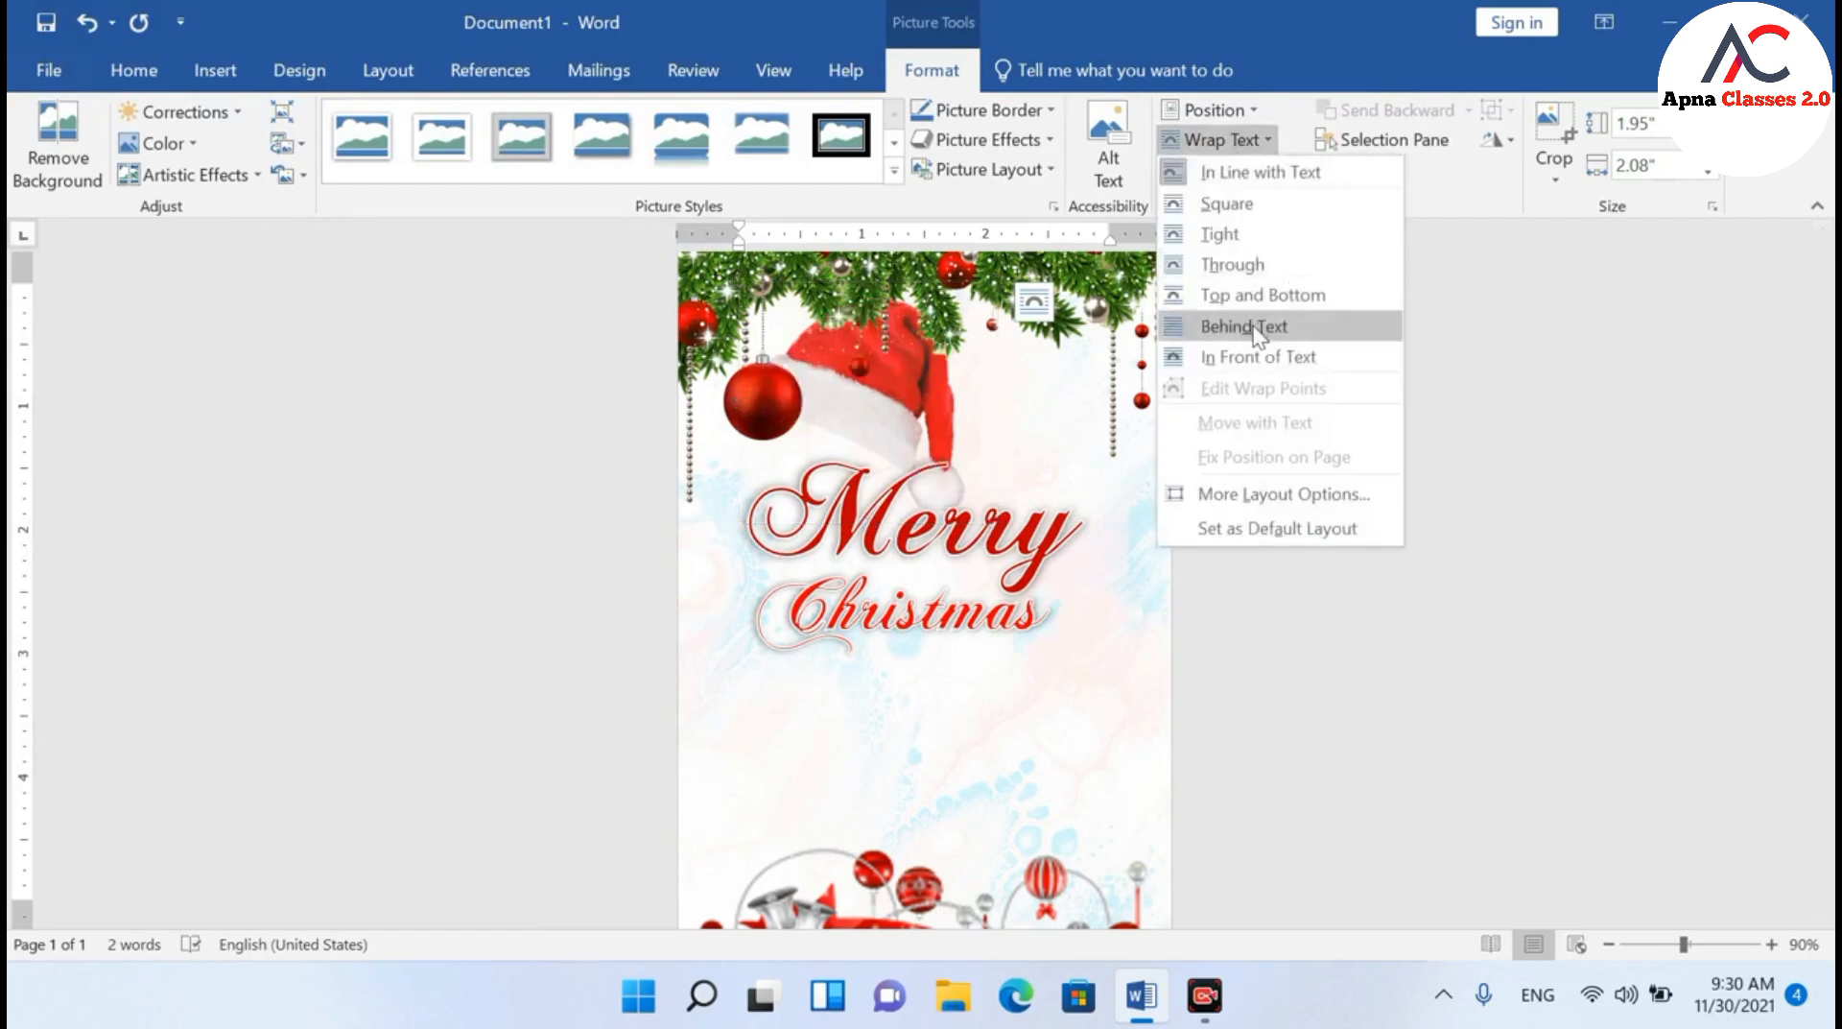
click(1254, 324)
Shrink the Santa hat and place it just above the final letters of the word "Merry"
drag(873, 404, 1081, 462)
drag(945, 338, 1004, 440)
drag(1081, 493, 1065, 460)
click(1451, 650)
scroll(1247, 602, down, 5)
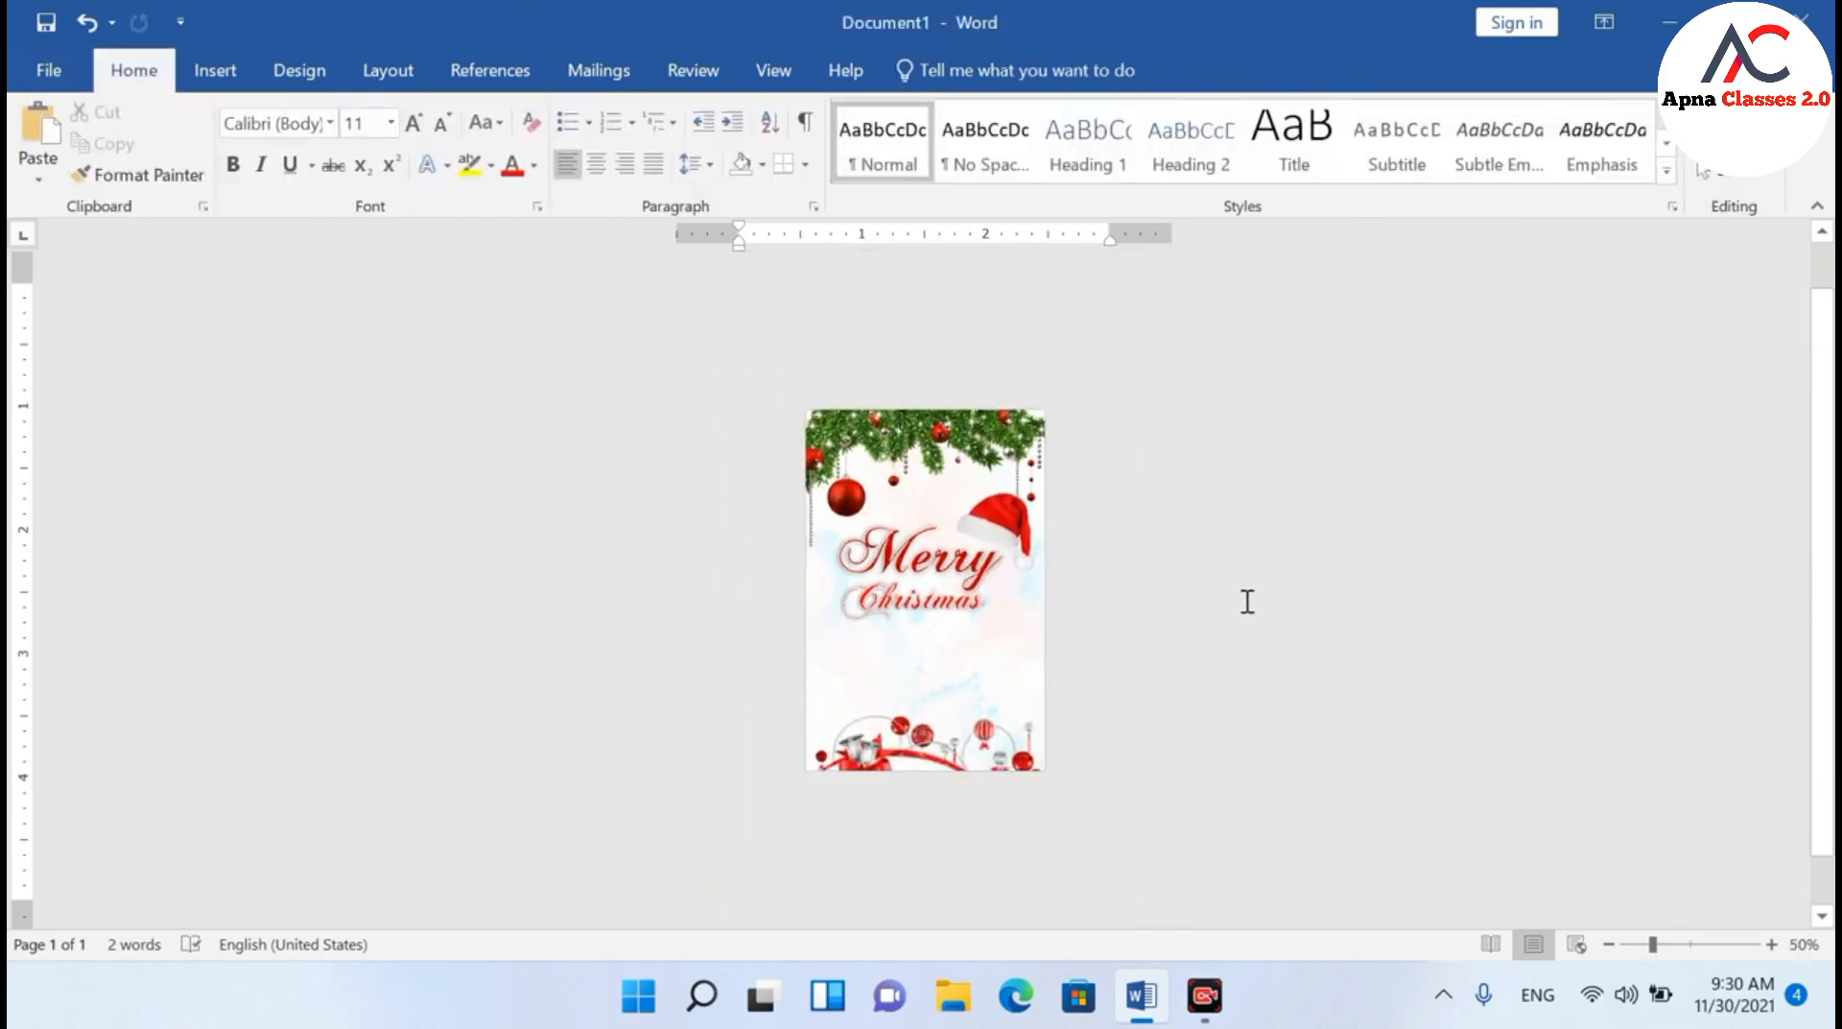
scroll(1248, 601, up, 5)
scroll(1100, 659, down, 1)
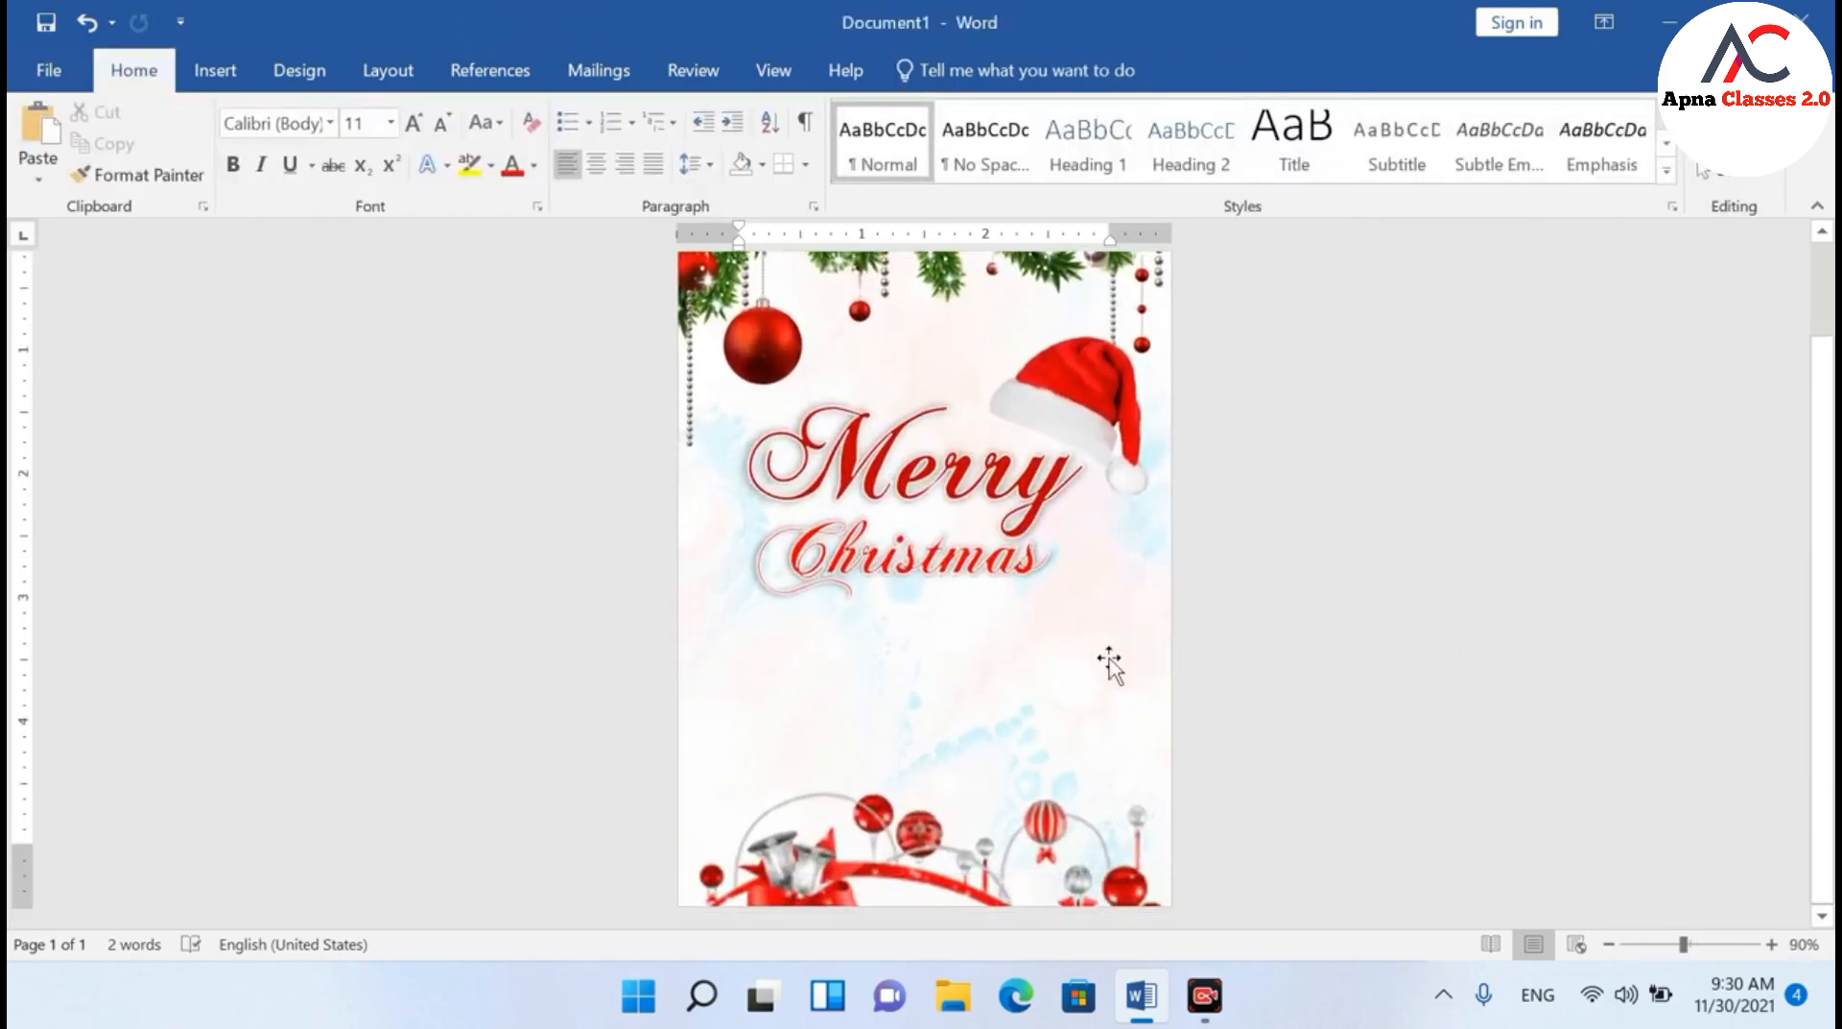
Draw a text box about 3.5 inches wide between the word "Christmas" and the ornaments along the card's lower edge
click(215, 75)
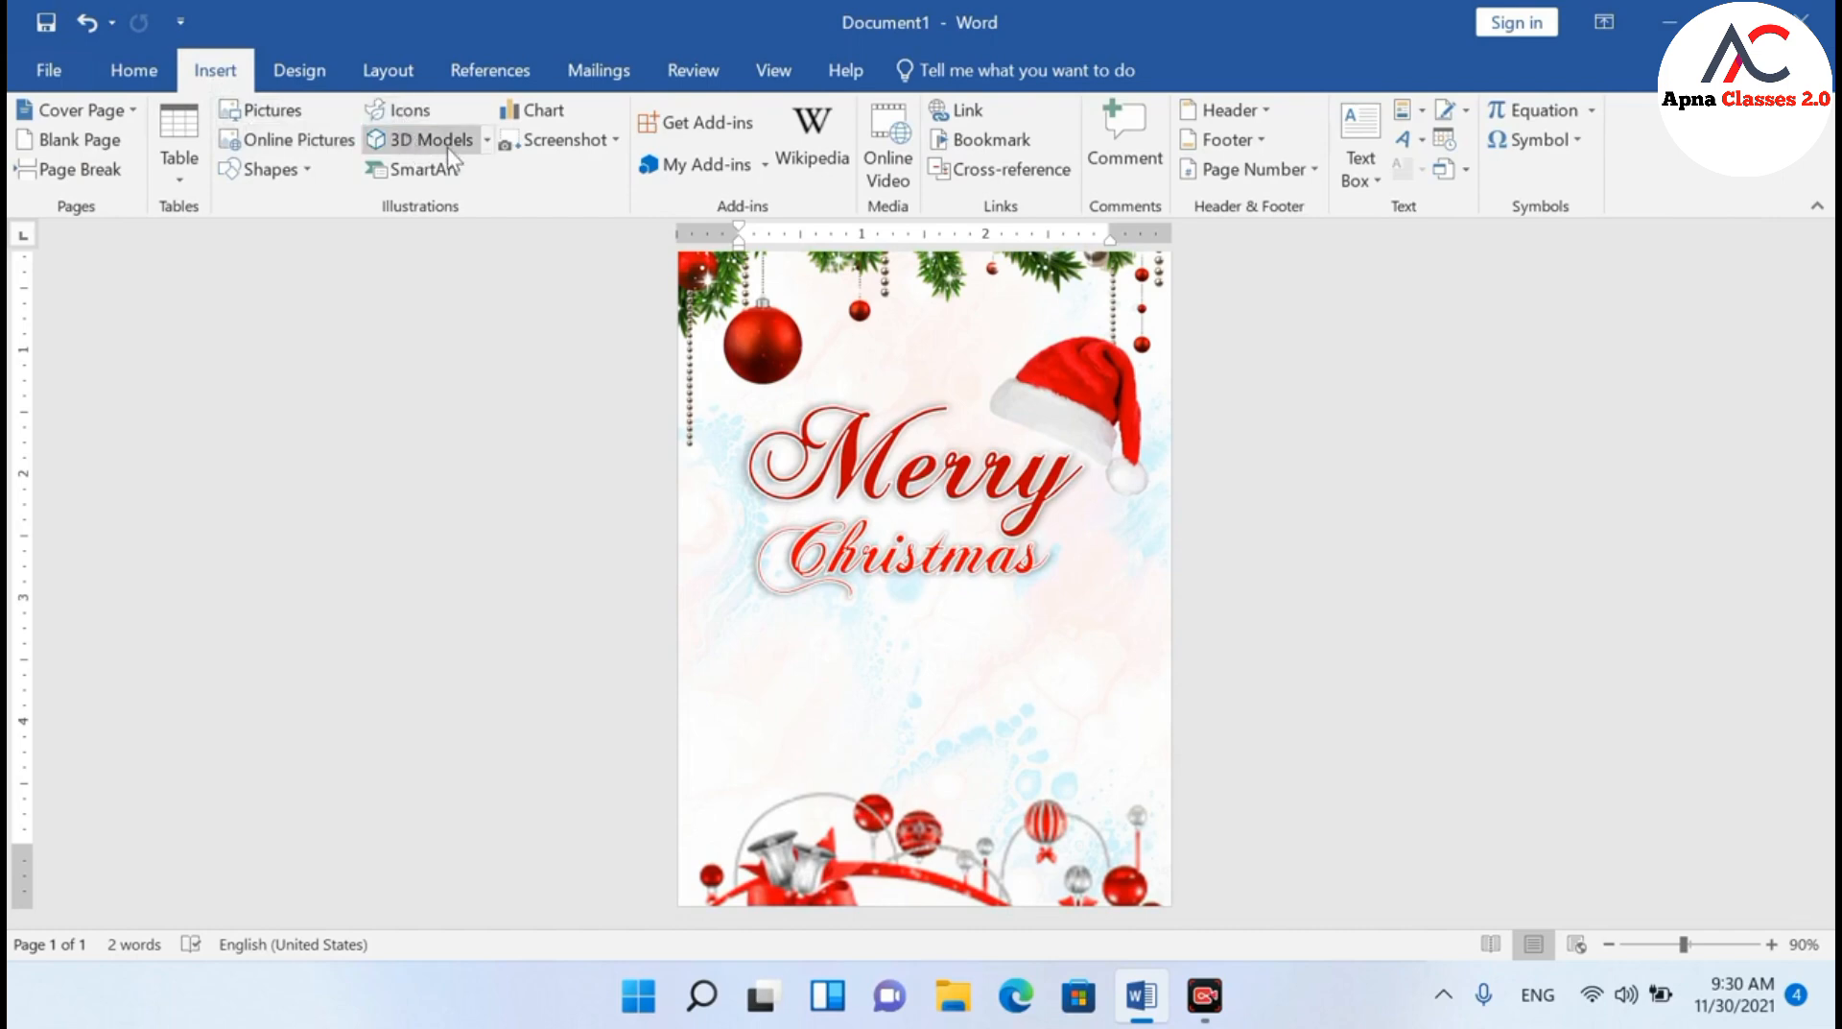
click(301, 169)
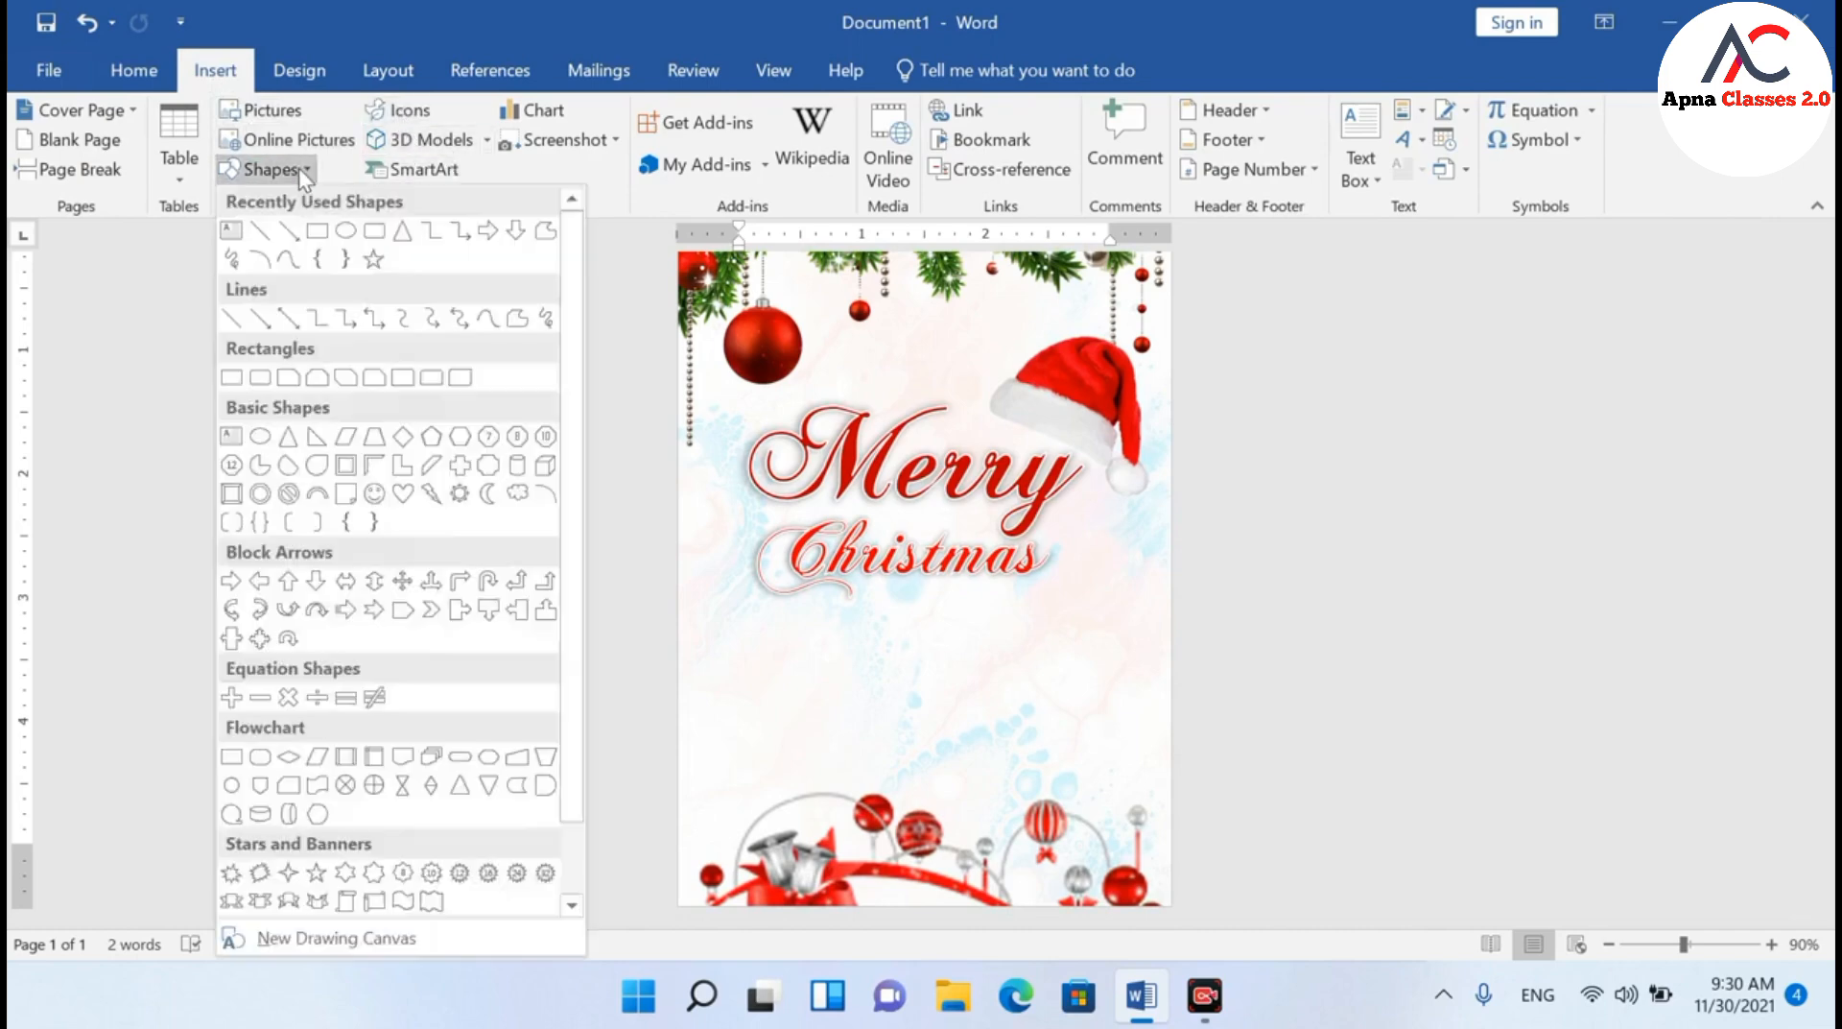
click(230, 231)
drag(699, 600, 1130, 768)
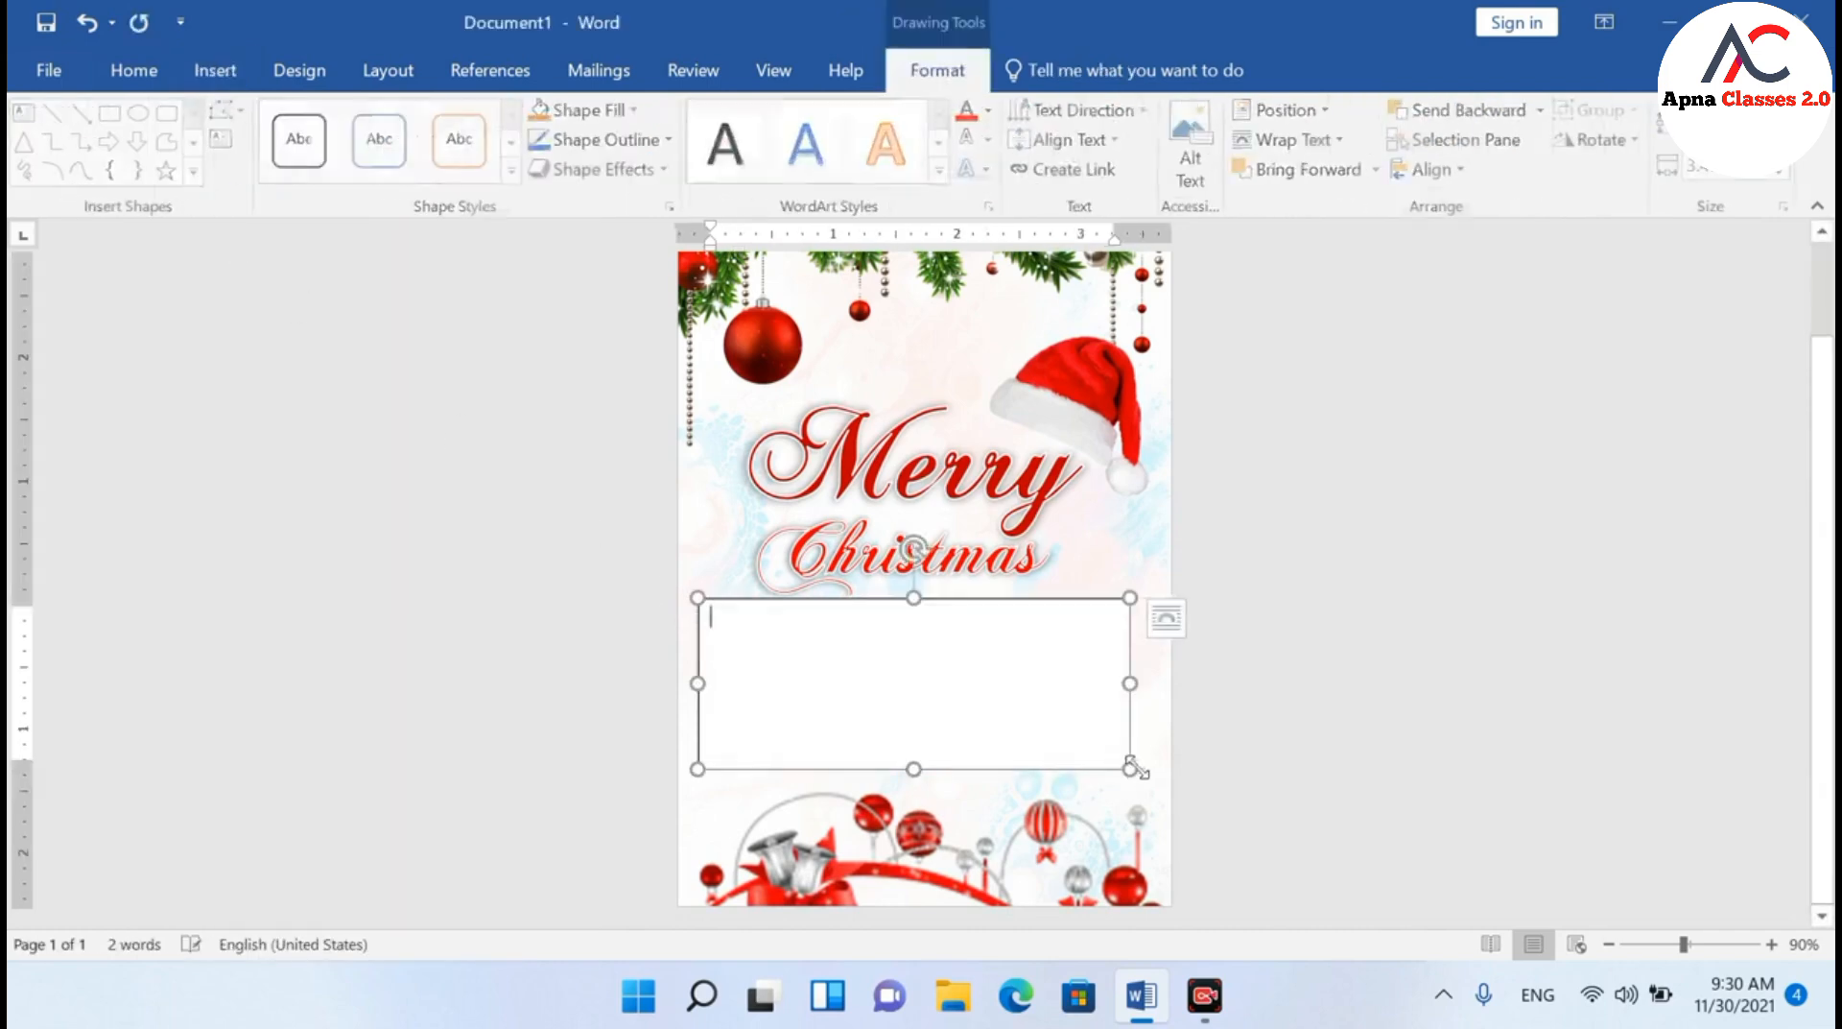
Open the text chri file from the christmas day folder on the desktop and copy its entire greeting
click(1686, 13)
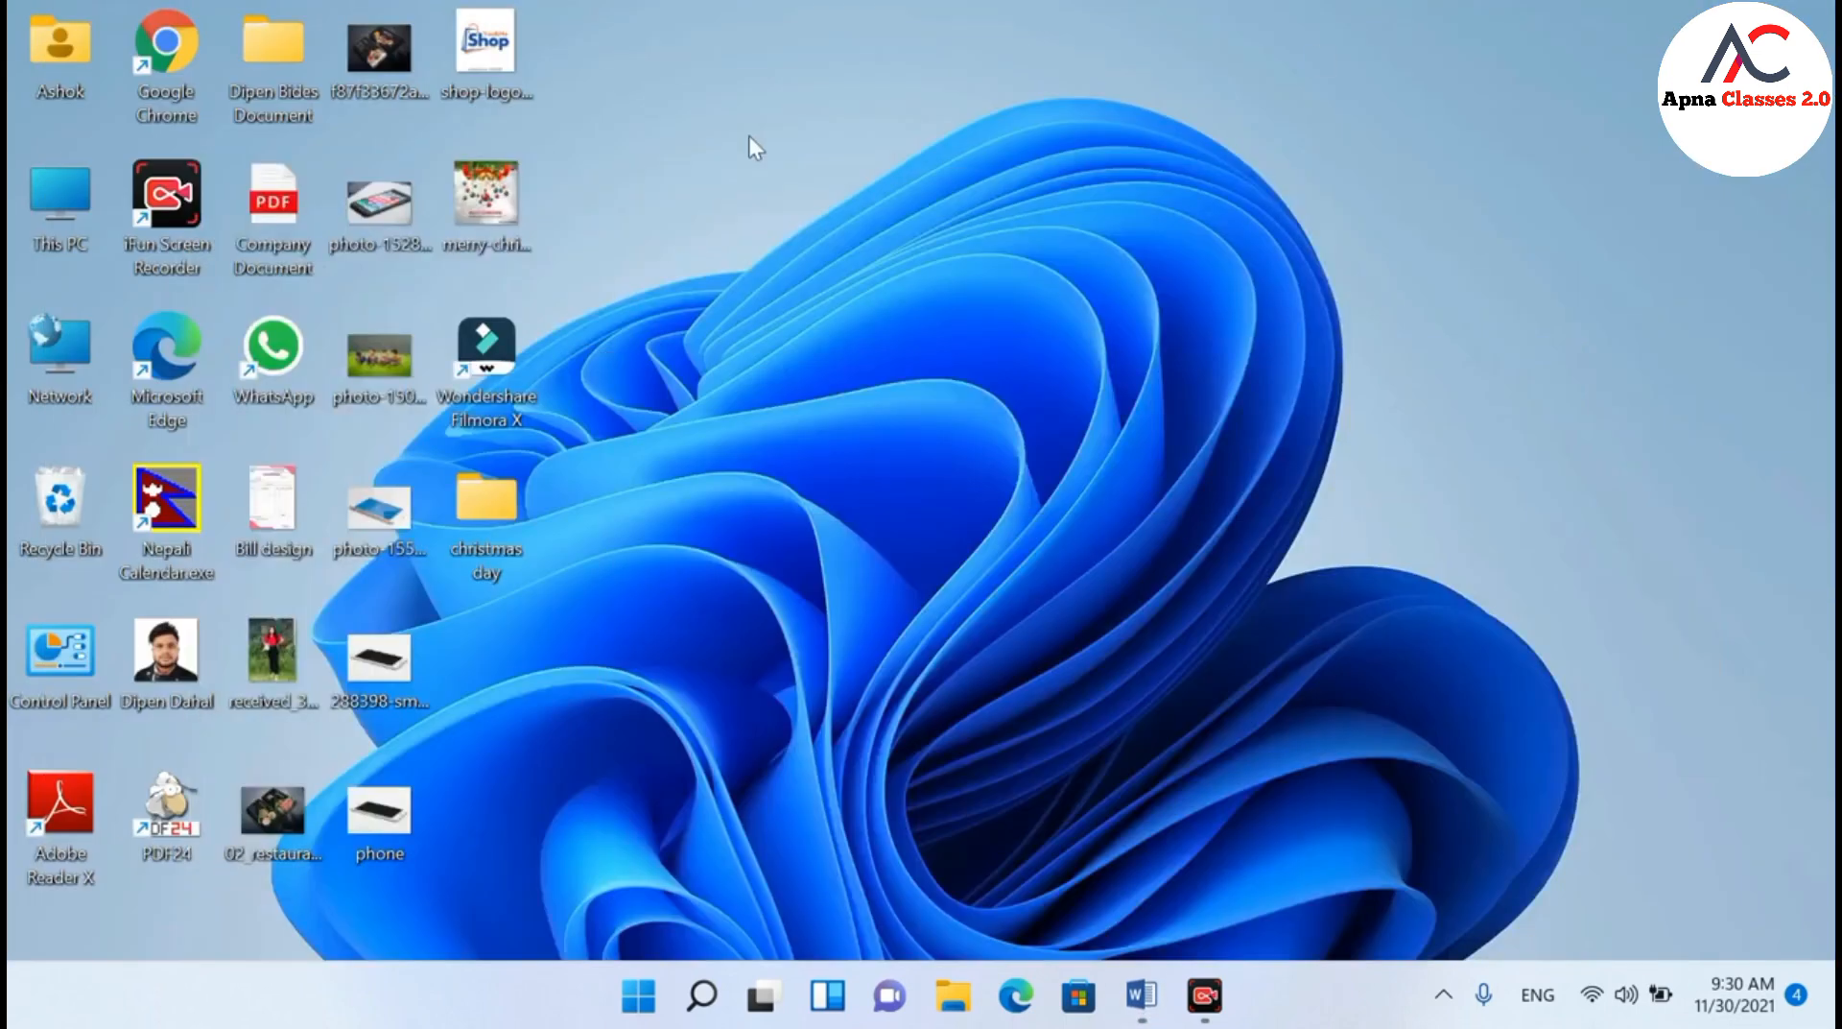
double_click(493, 548)
double_click(1342, 299)
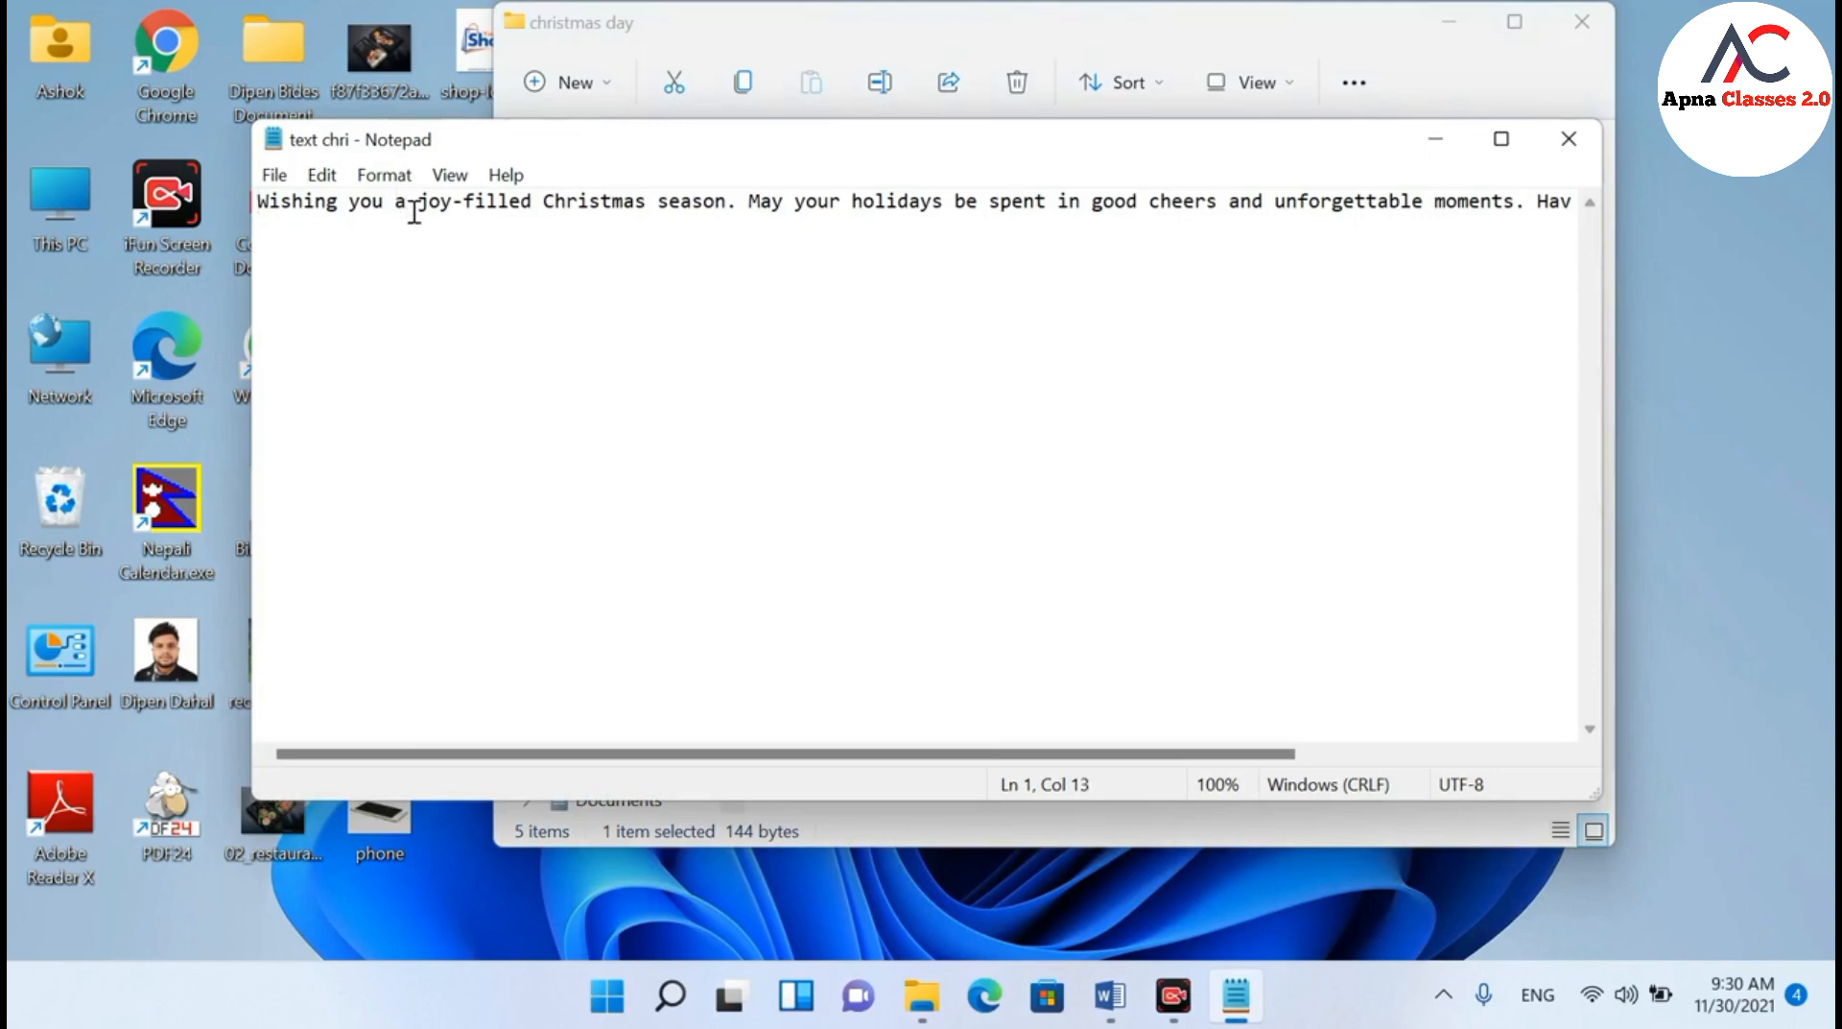
key(ctrl+a)
right_click(422, 223)
click(527, 317)
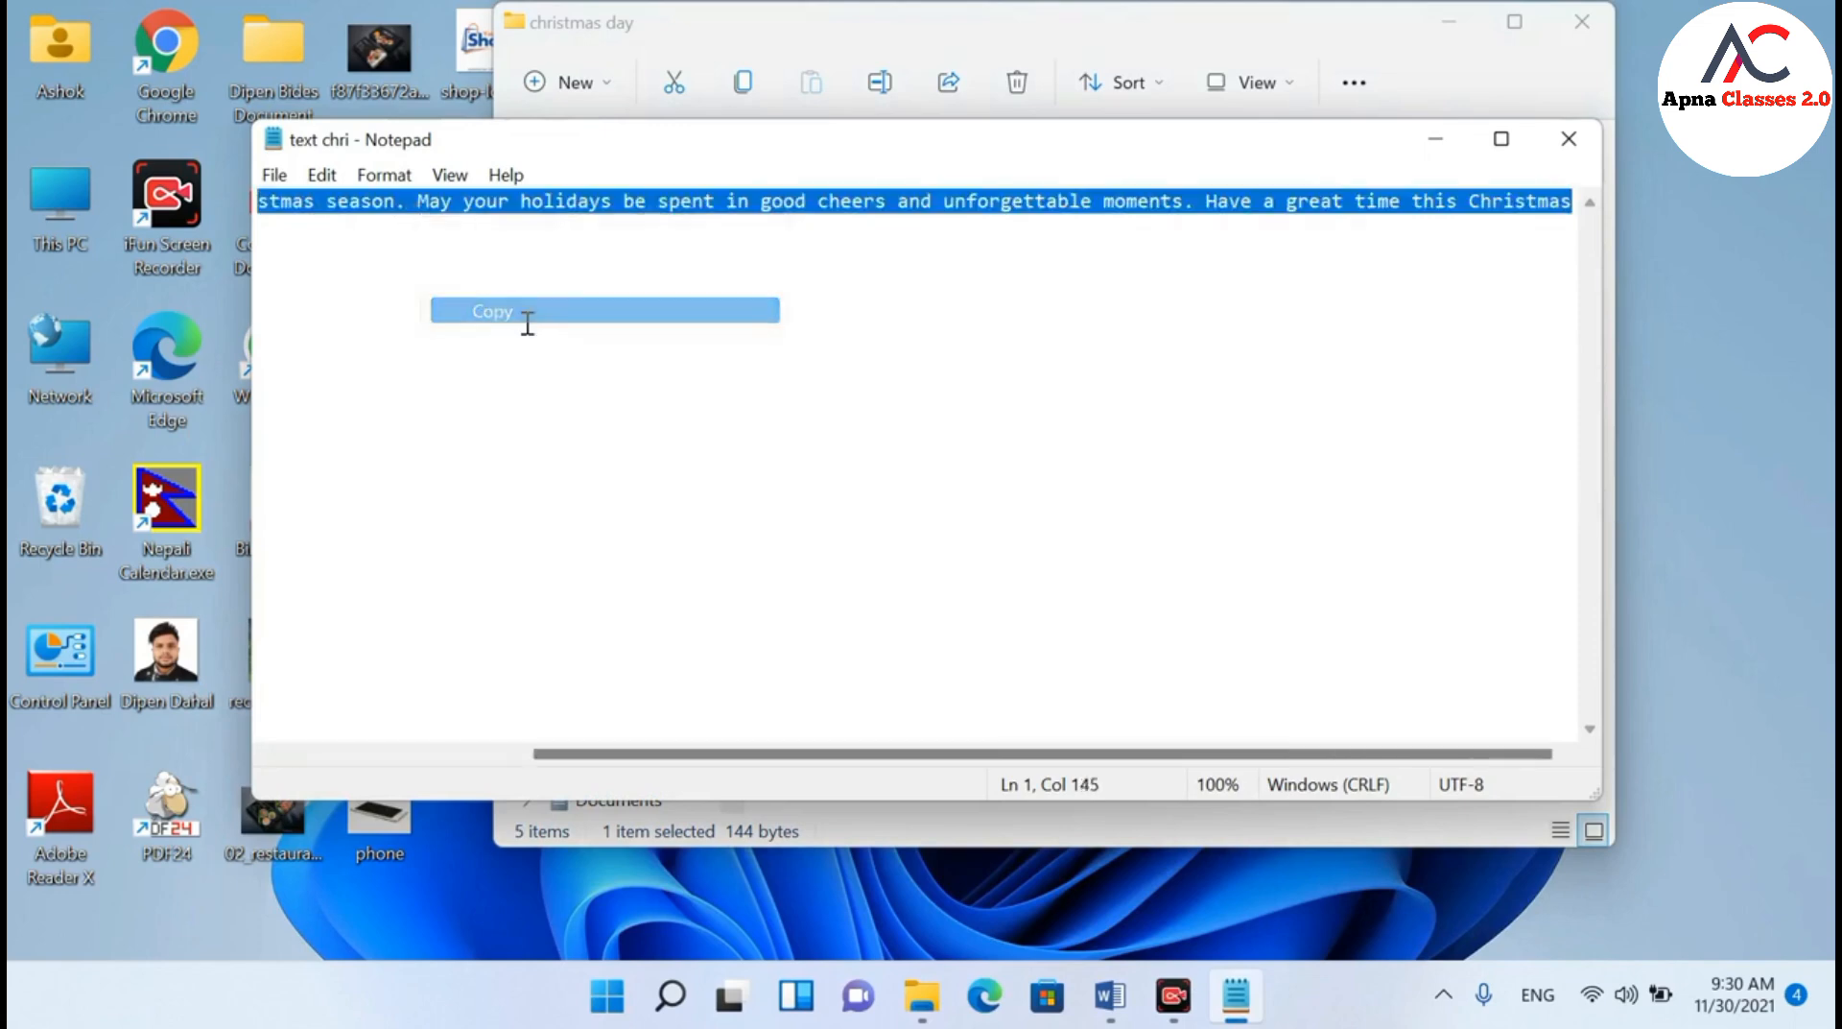
Switch back to Word, paste the copied greeting into the empty text box and slightly reduce the box's height
click(1110, 996)
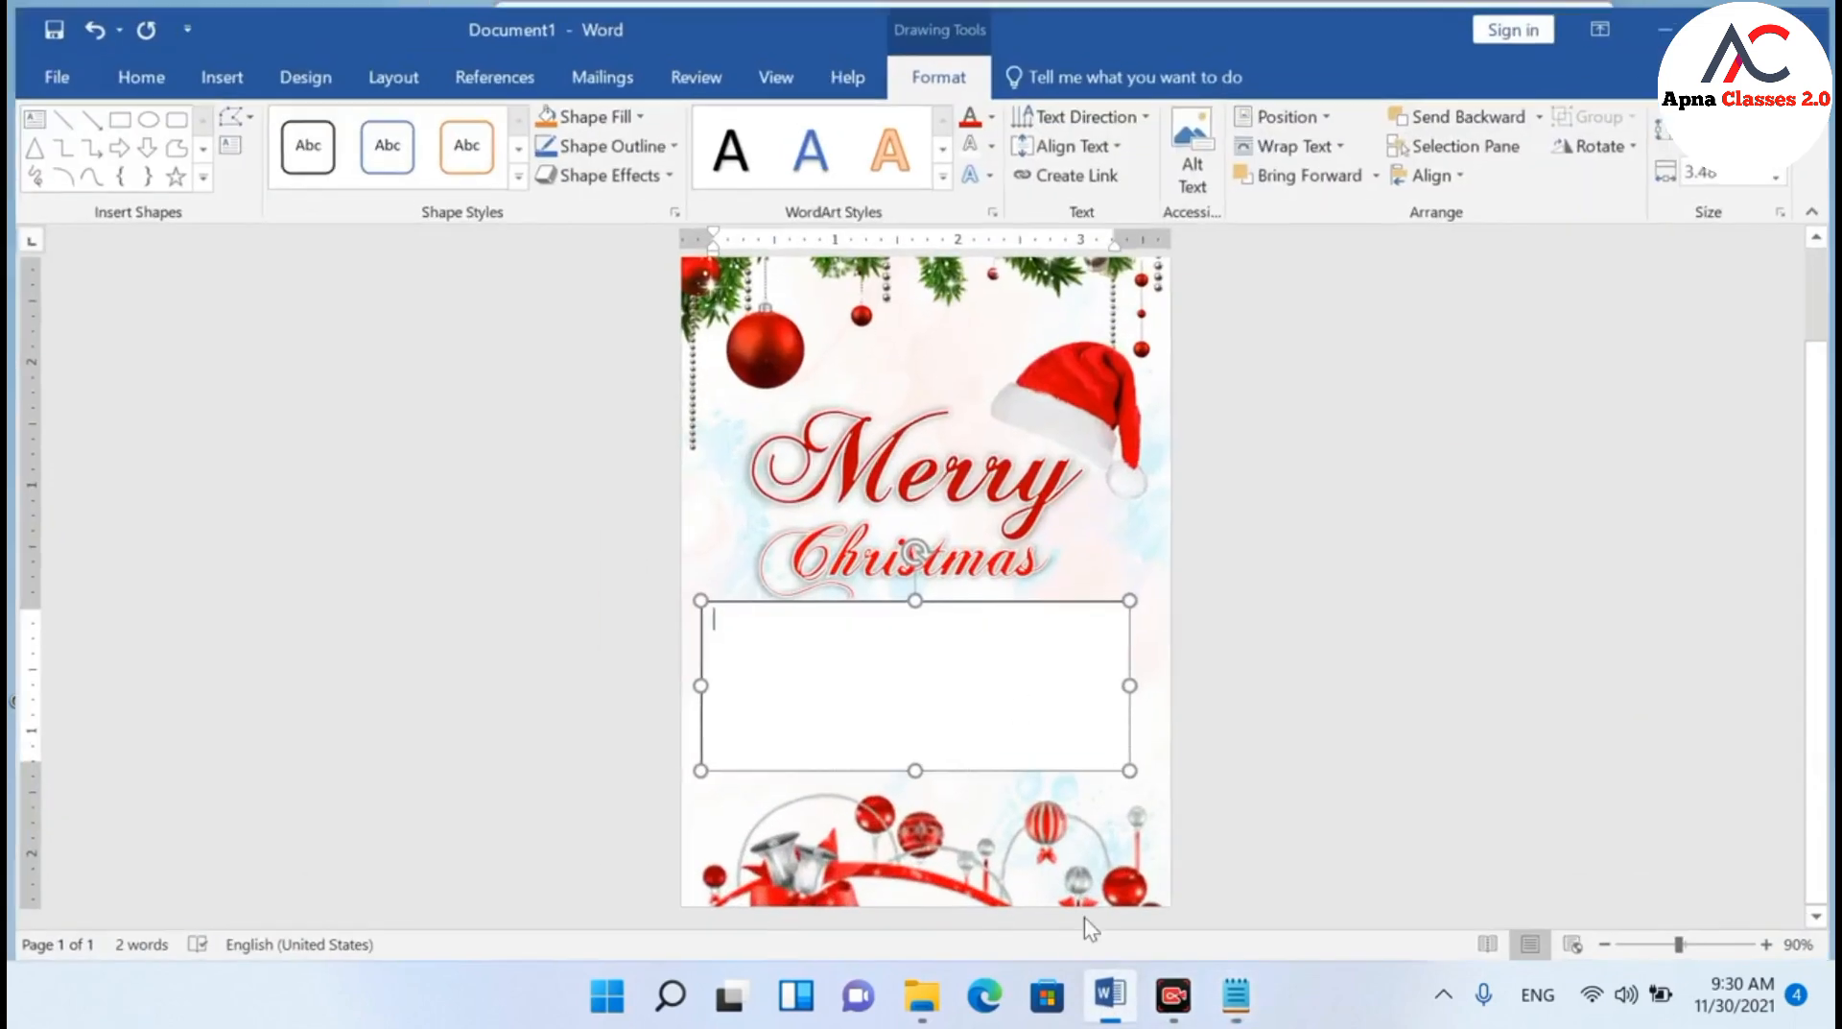
right_click(933, 660)
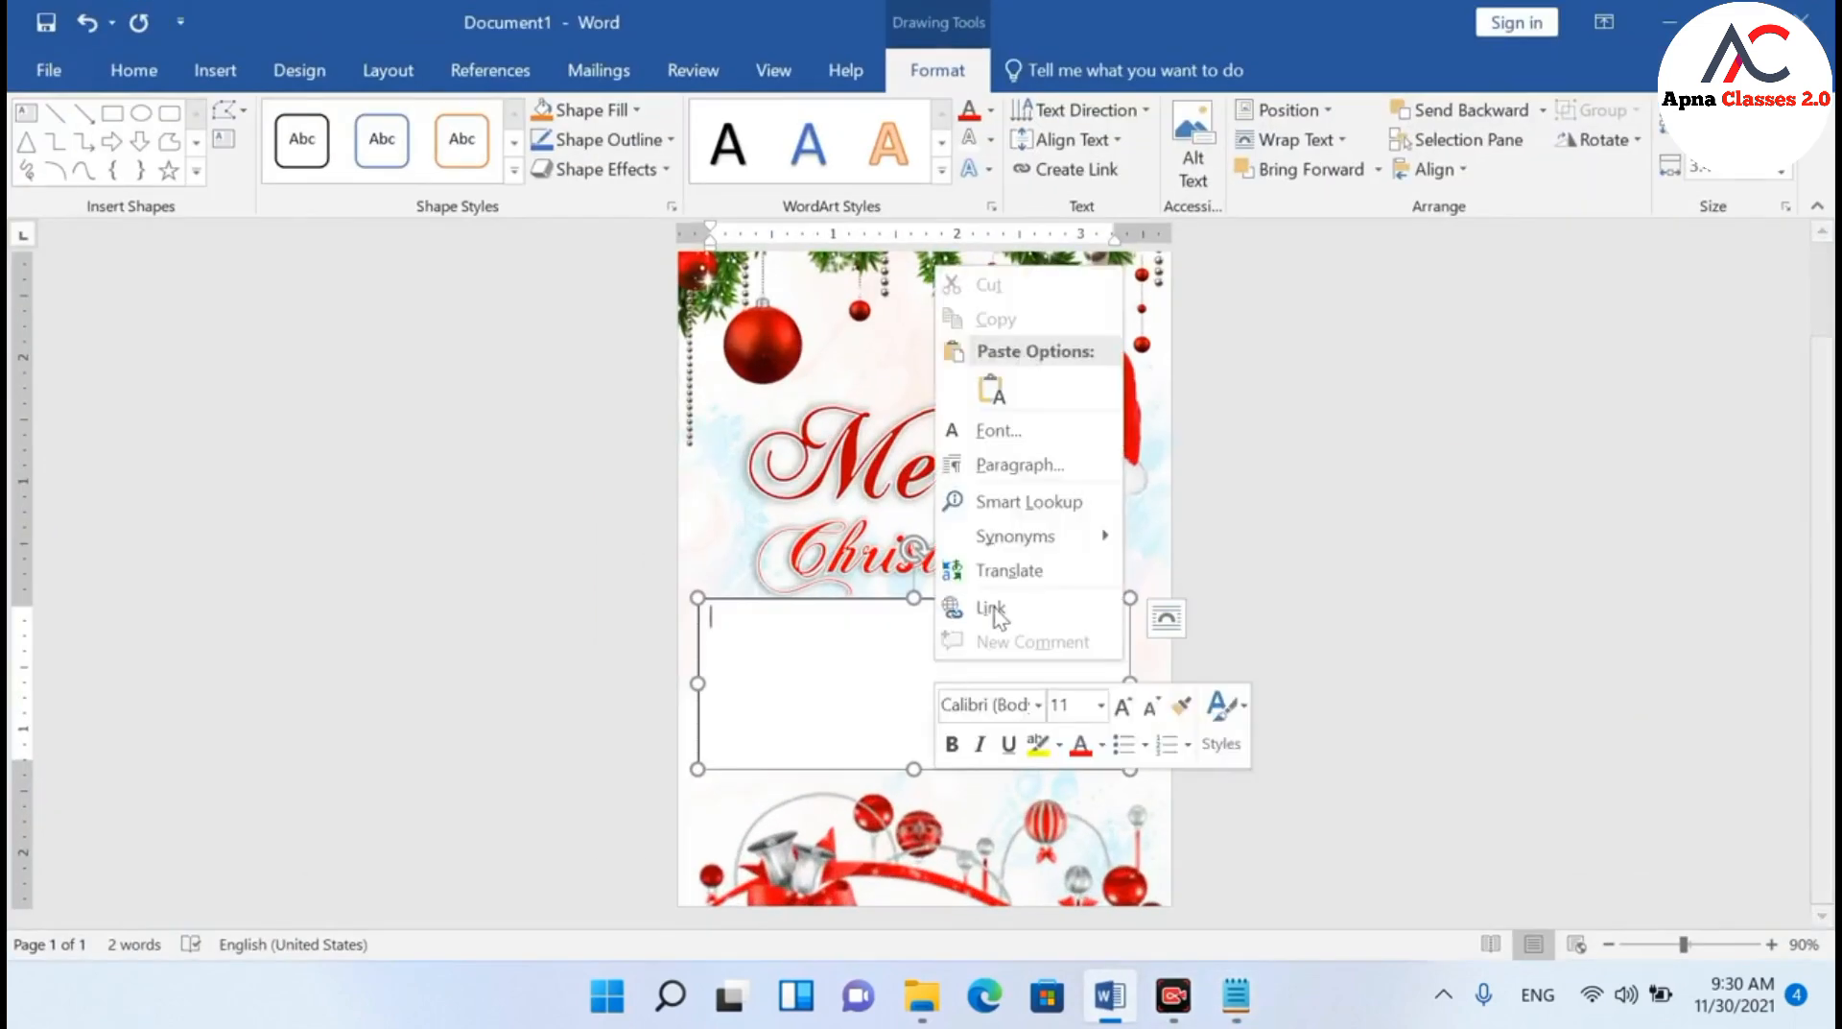
click(989, 390)
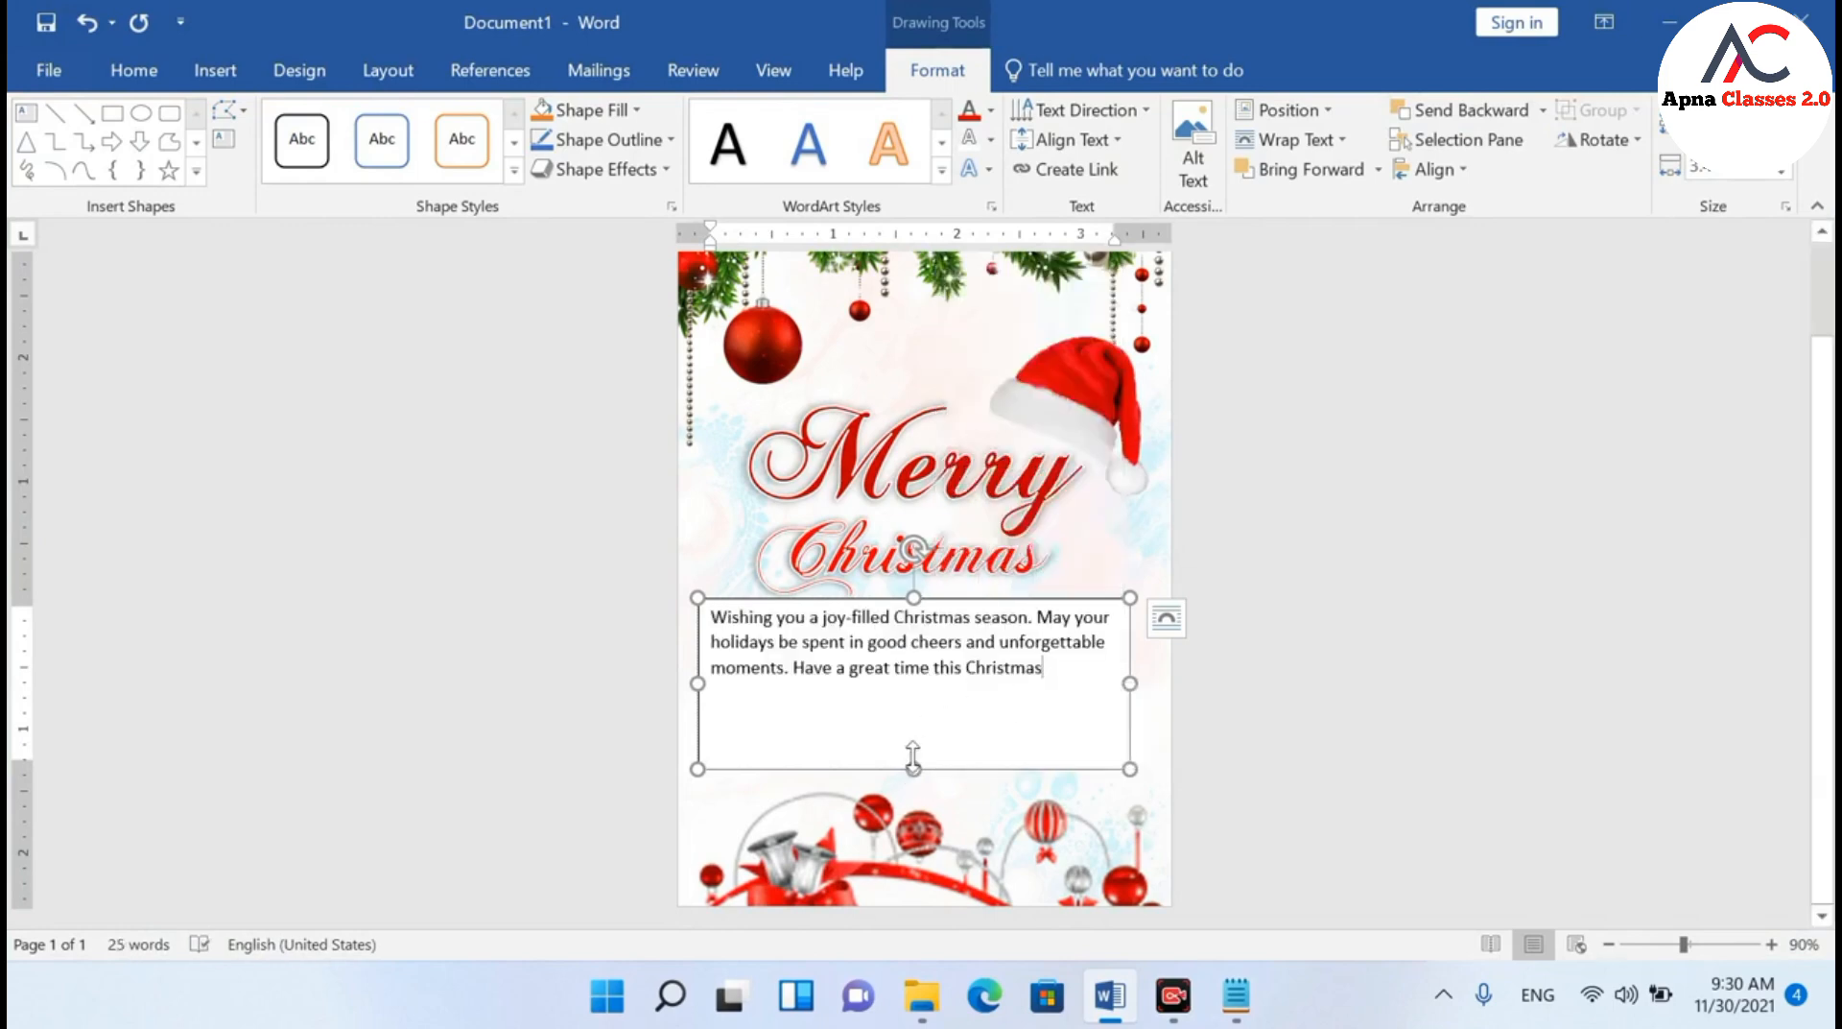
mouse_move(914, 755)
mouse_down()
mouse_move(913, 703)
mouse_move(914, 738)
mouse_up()
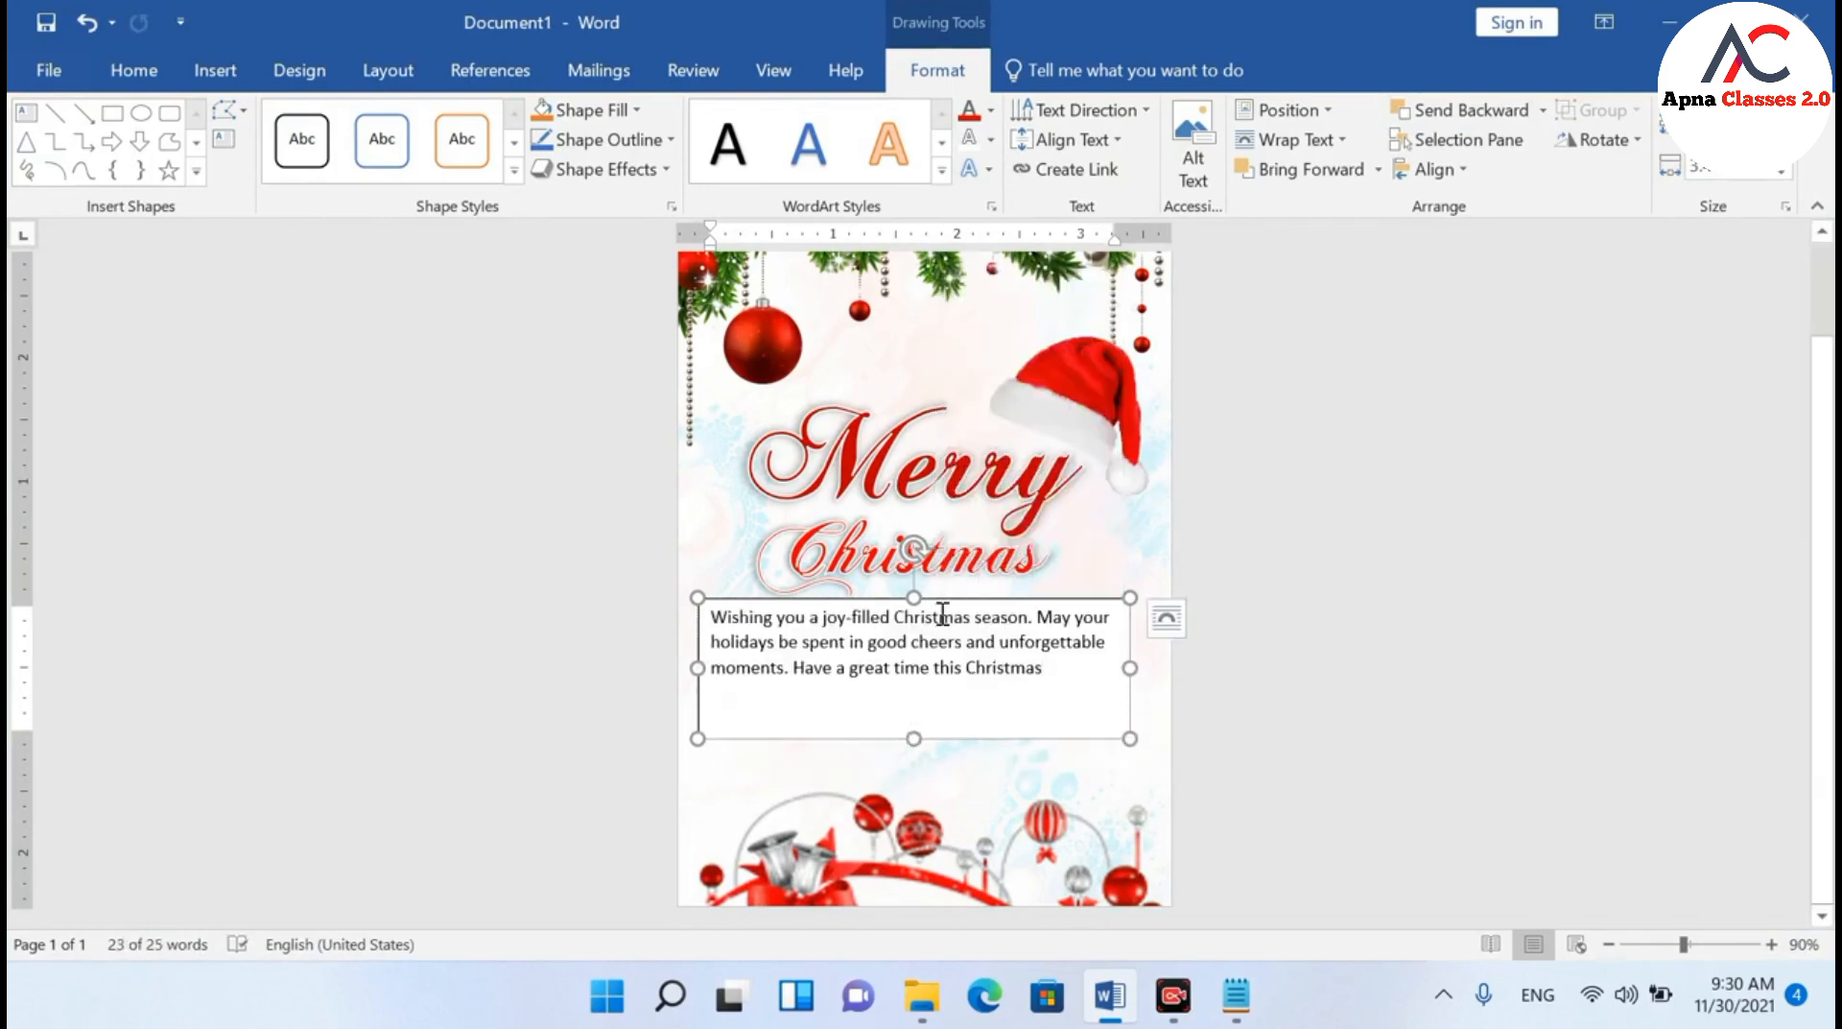
Centre the greeting text and increase its font size to 12 pt
key(ctrl+a)
click(133, 70)
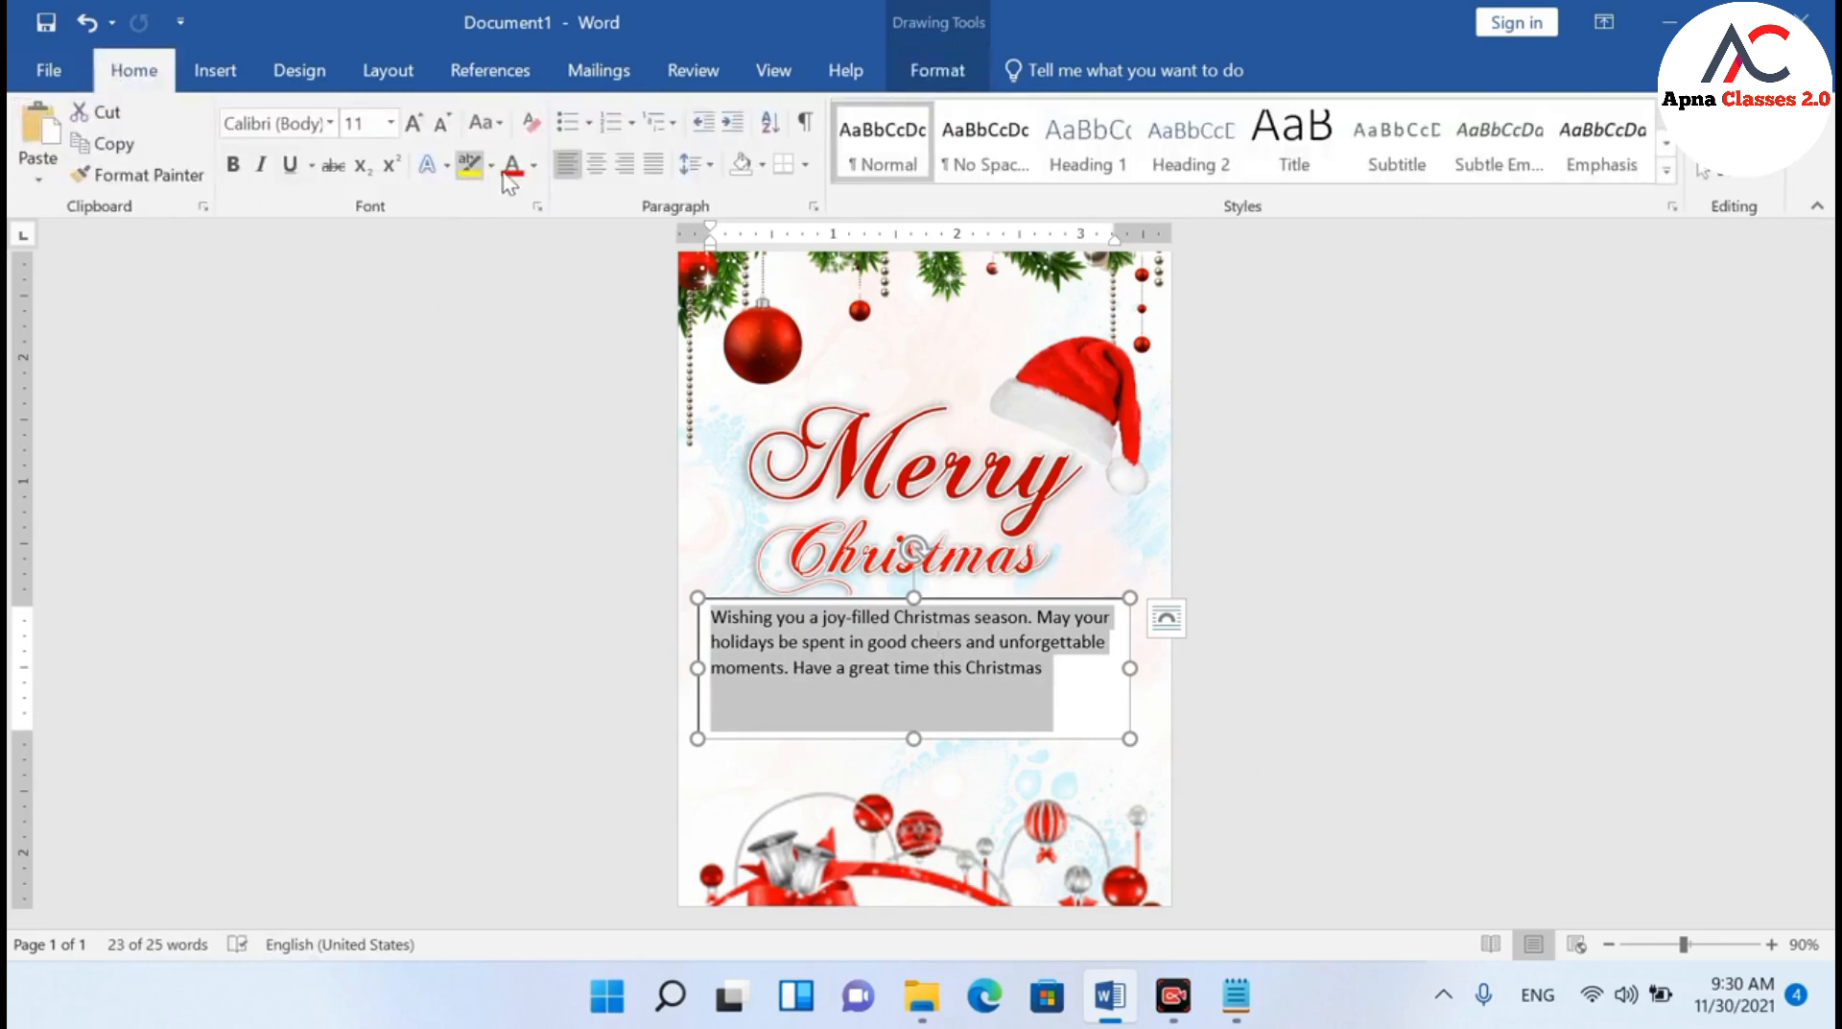
click(597, 164)
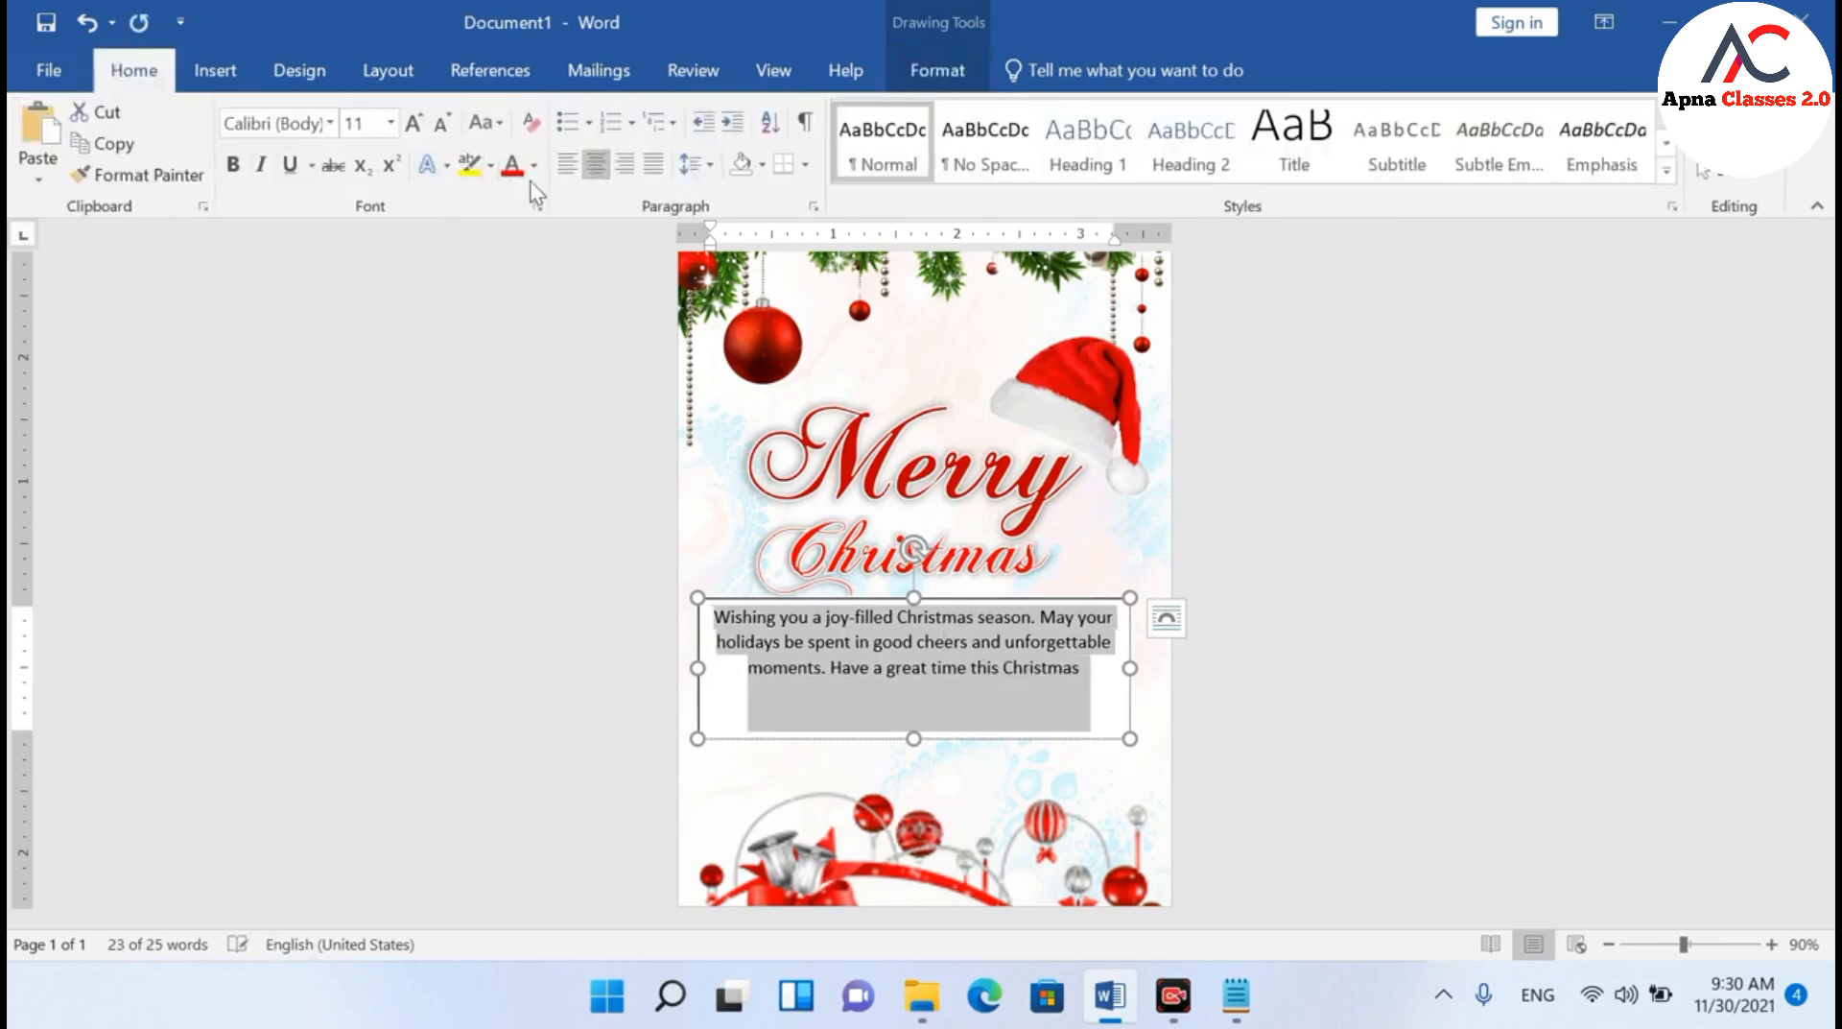
click(414, 124)
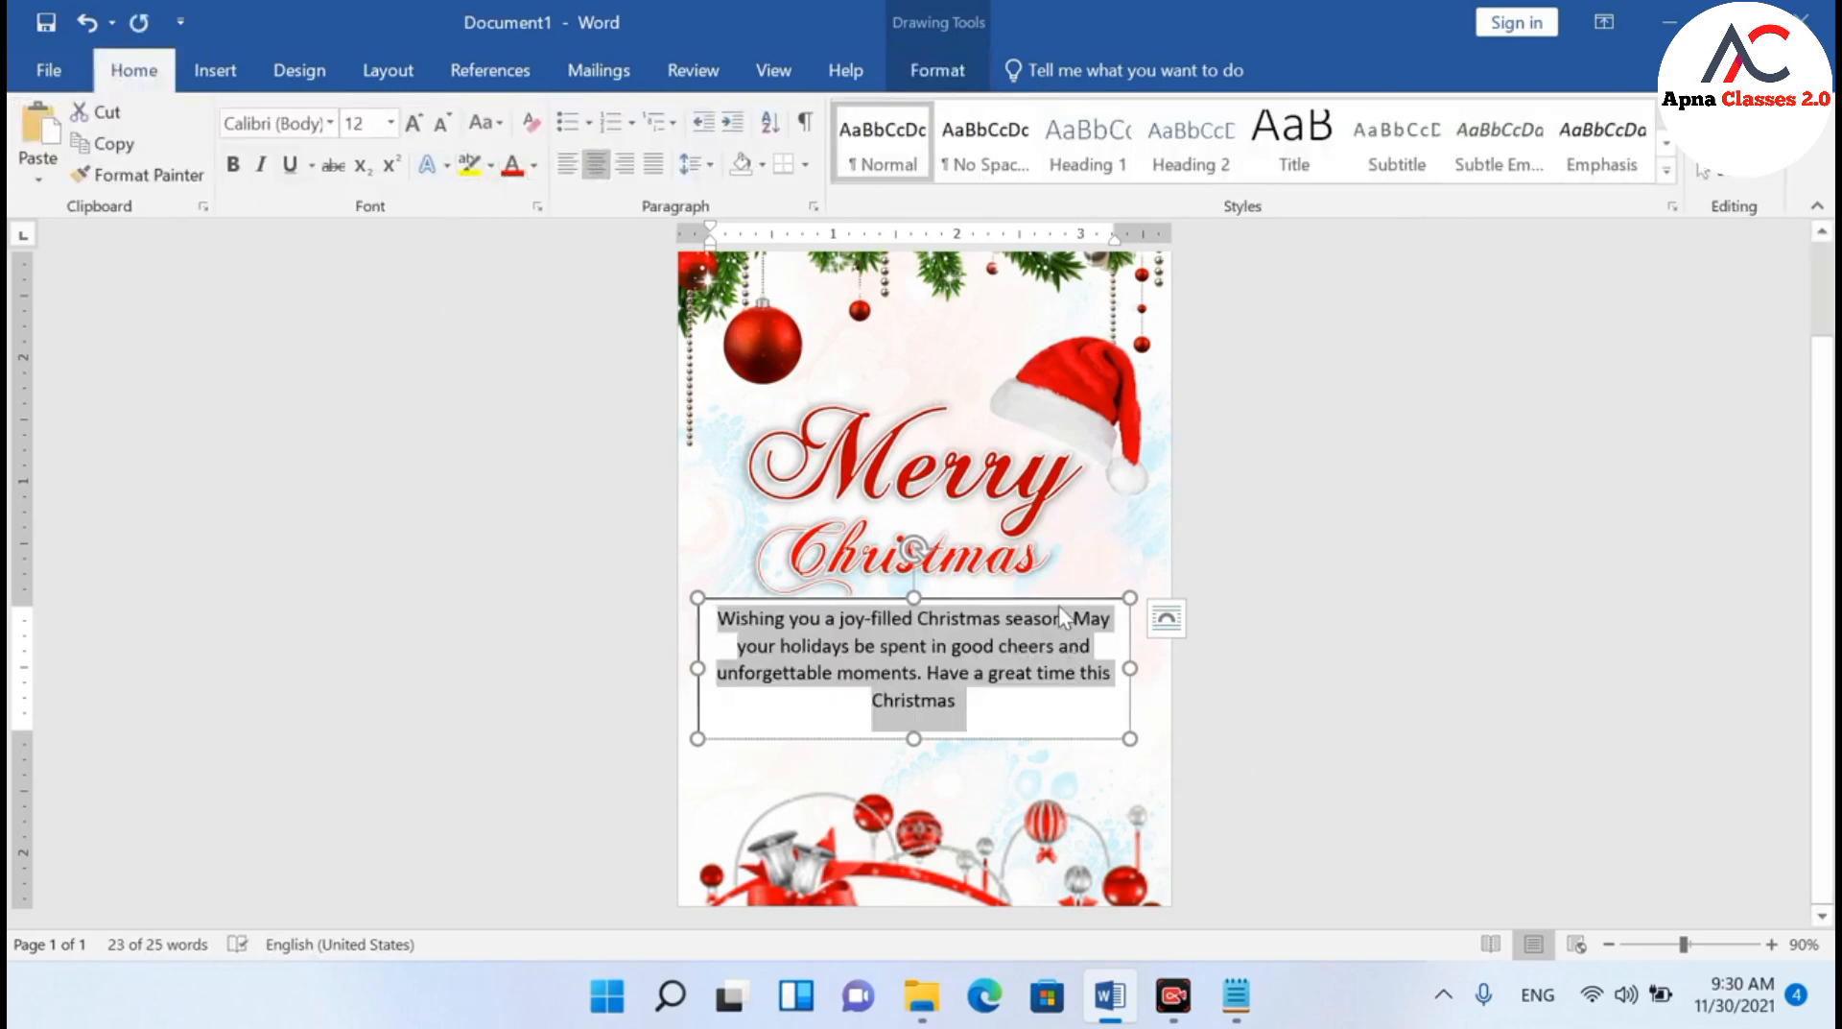
Move the greeting's text box slightly down and remove its fill and outline
drag(1059, 607, 1060, 636)
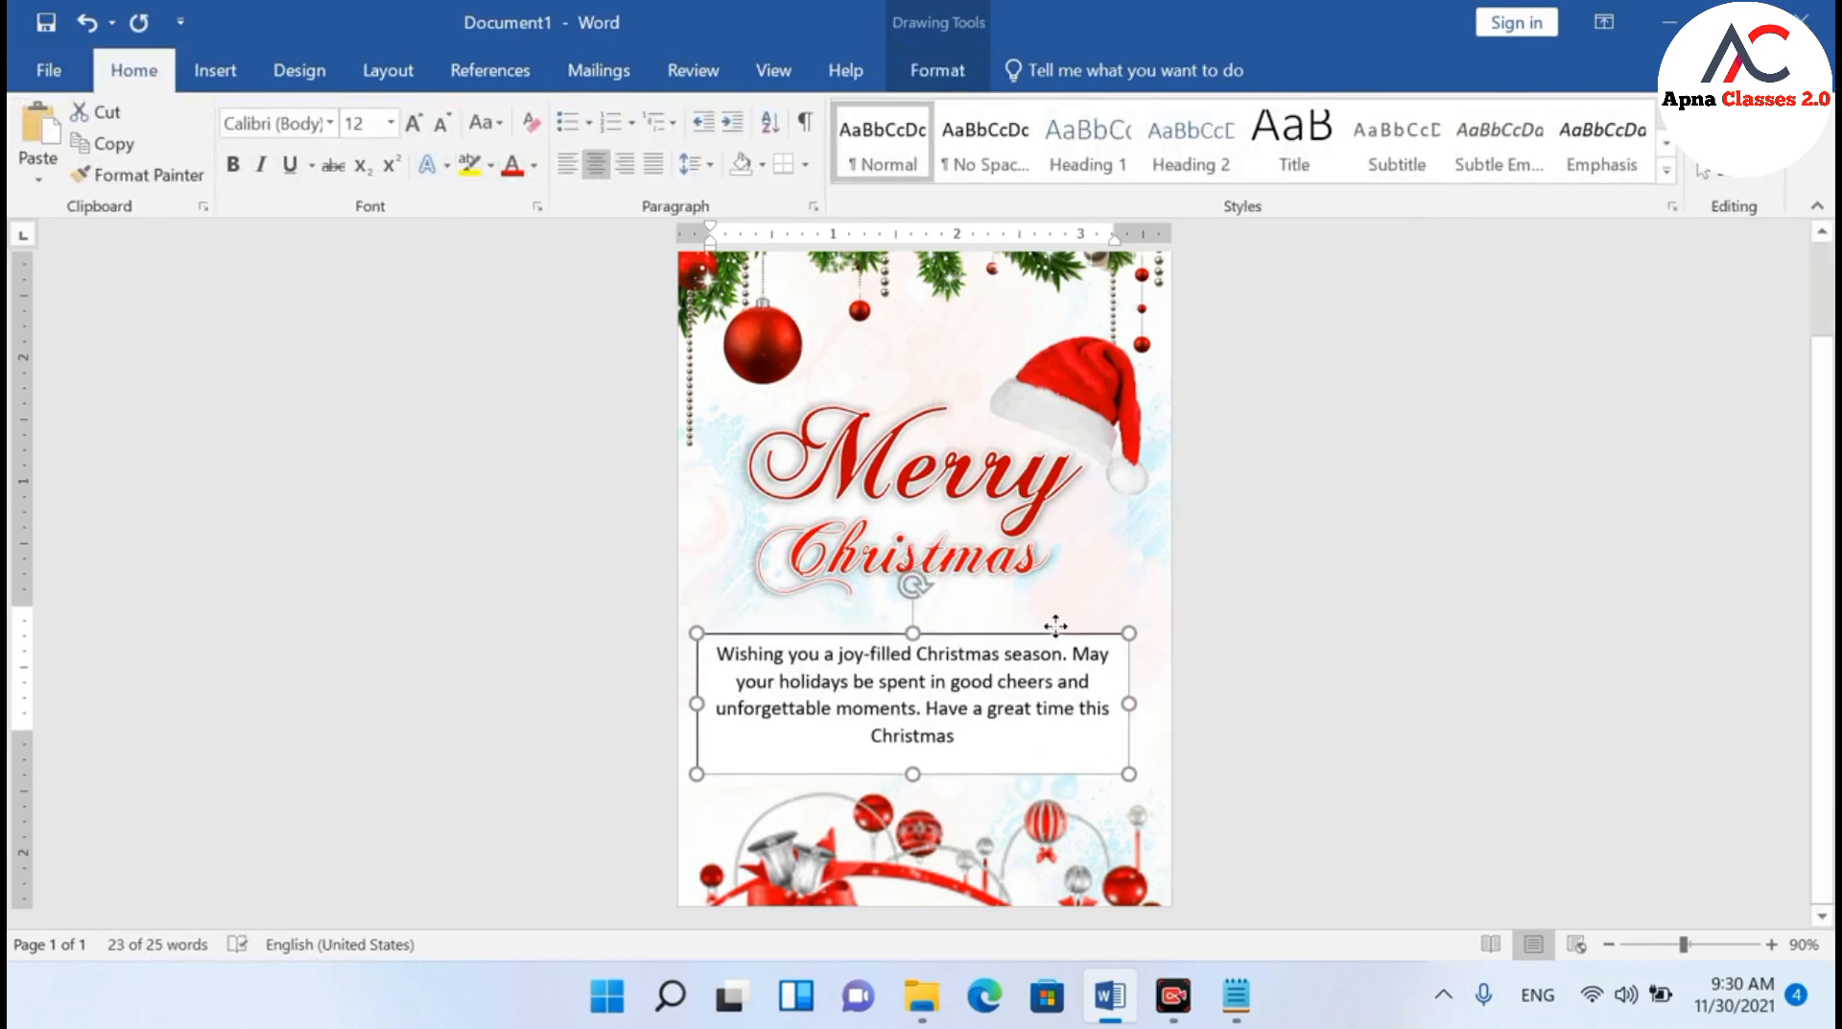
click(950, 75)
click(587, 109)
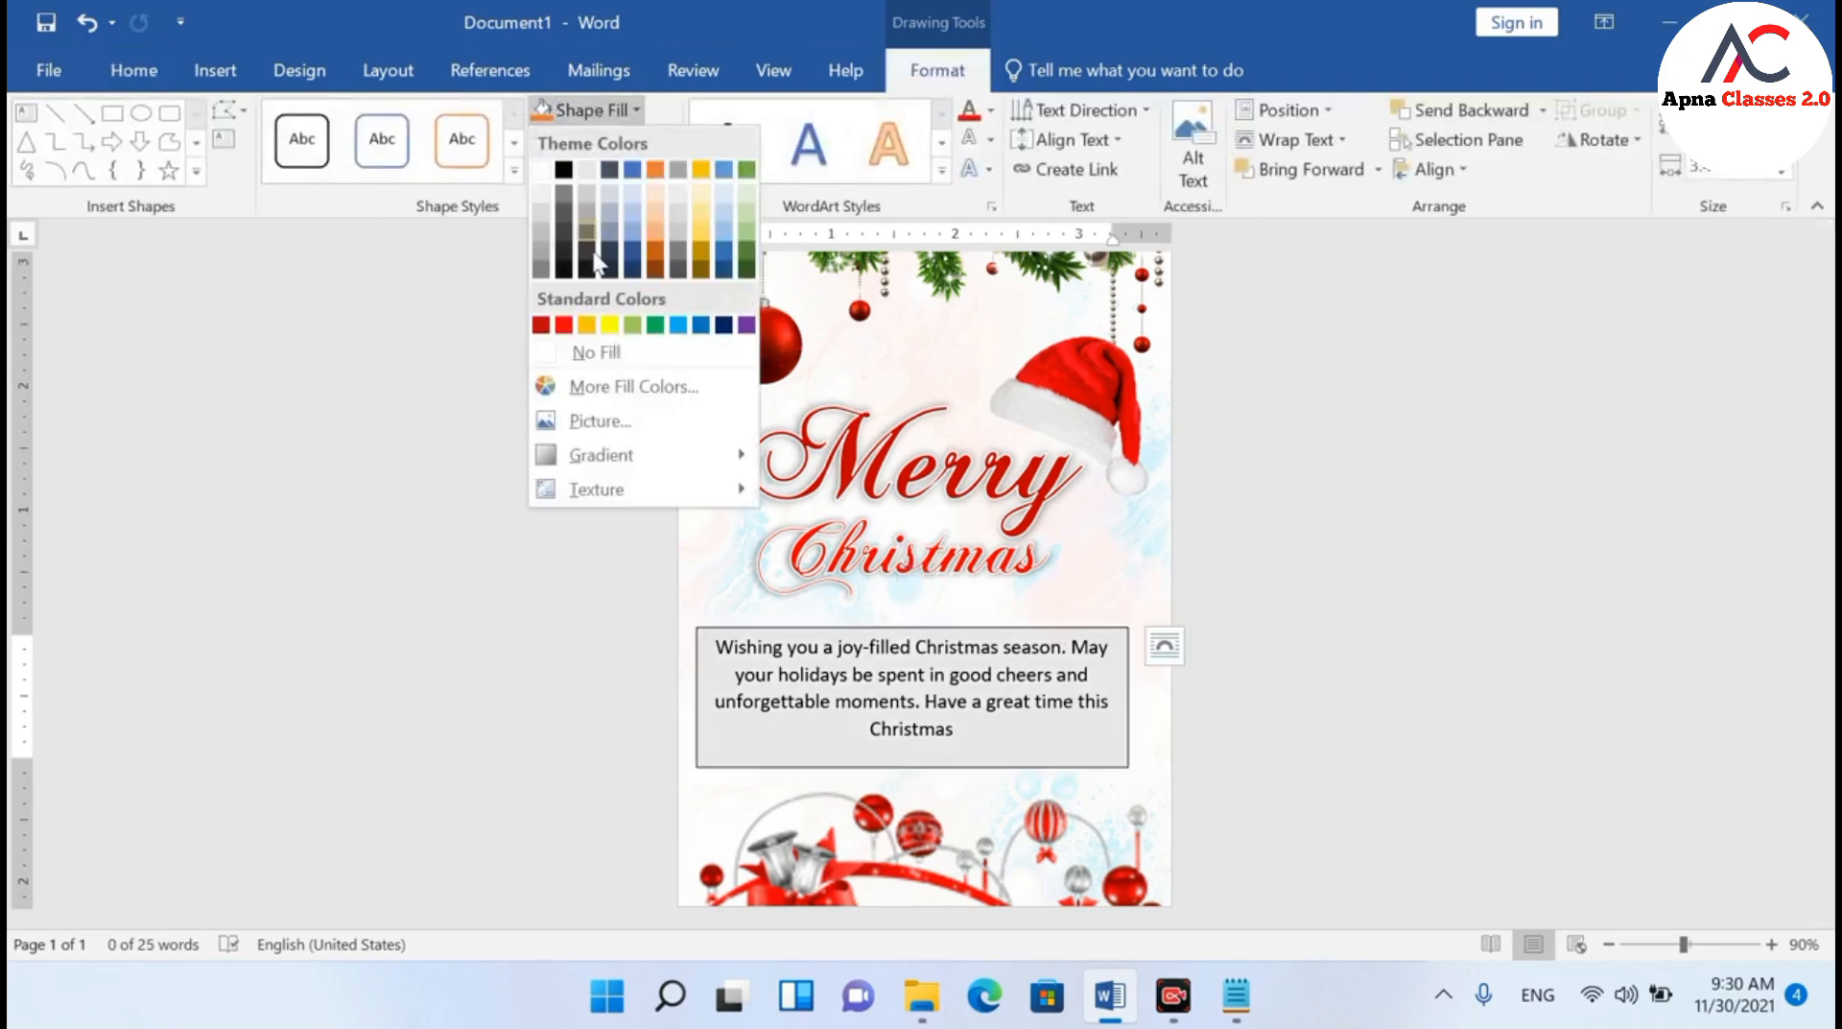
click(597, 355)
click(608, 140)
click(603, 375)
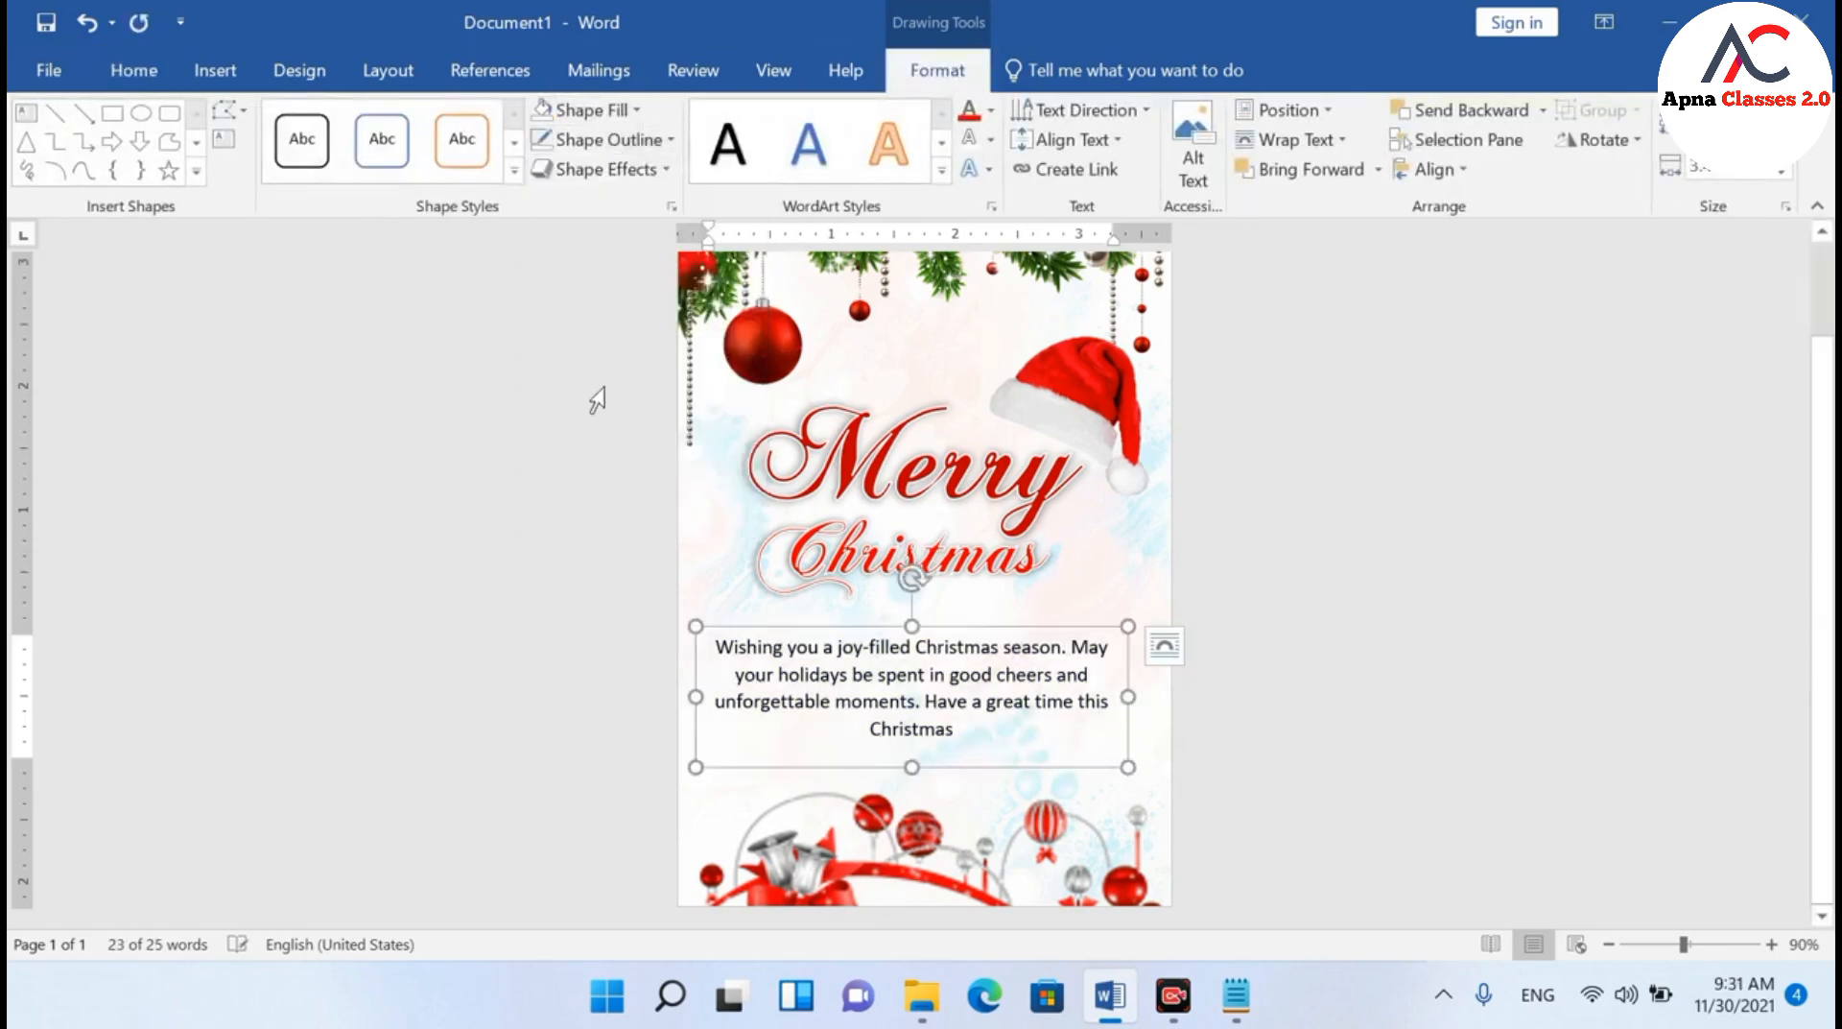
scroll(982, 654, down, 4)
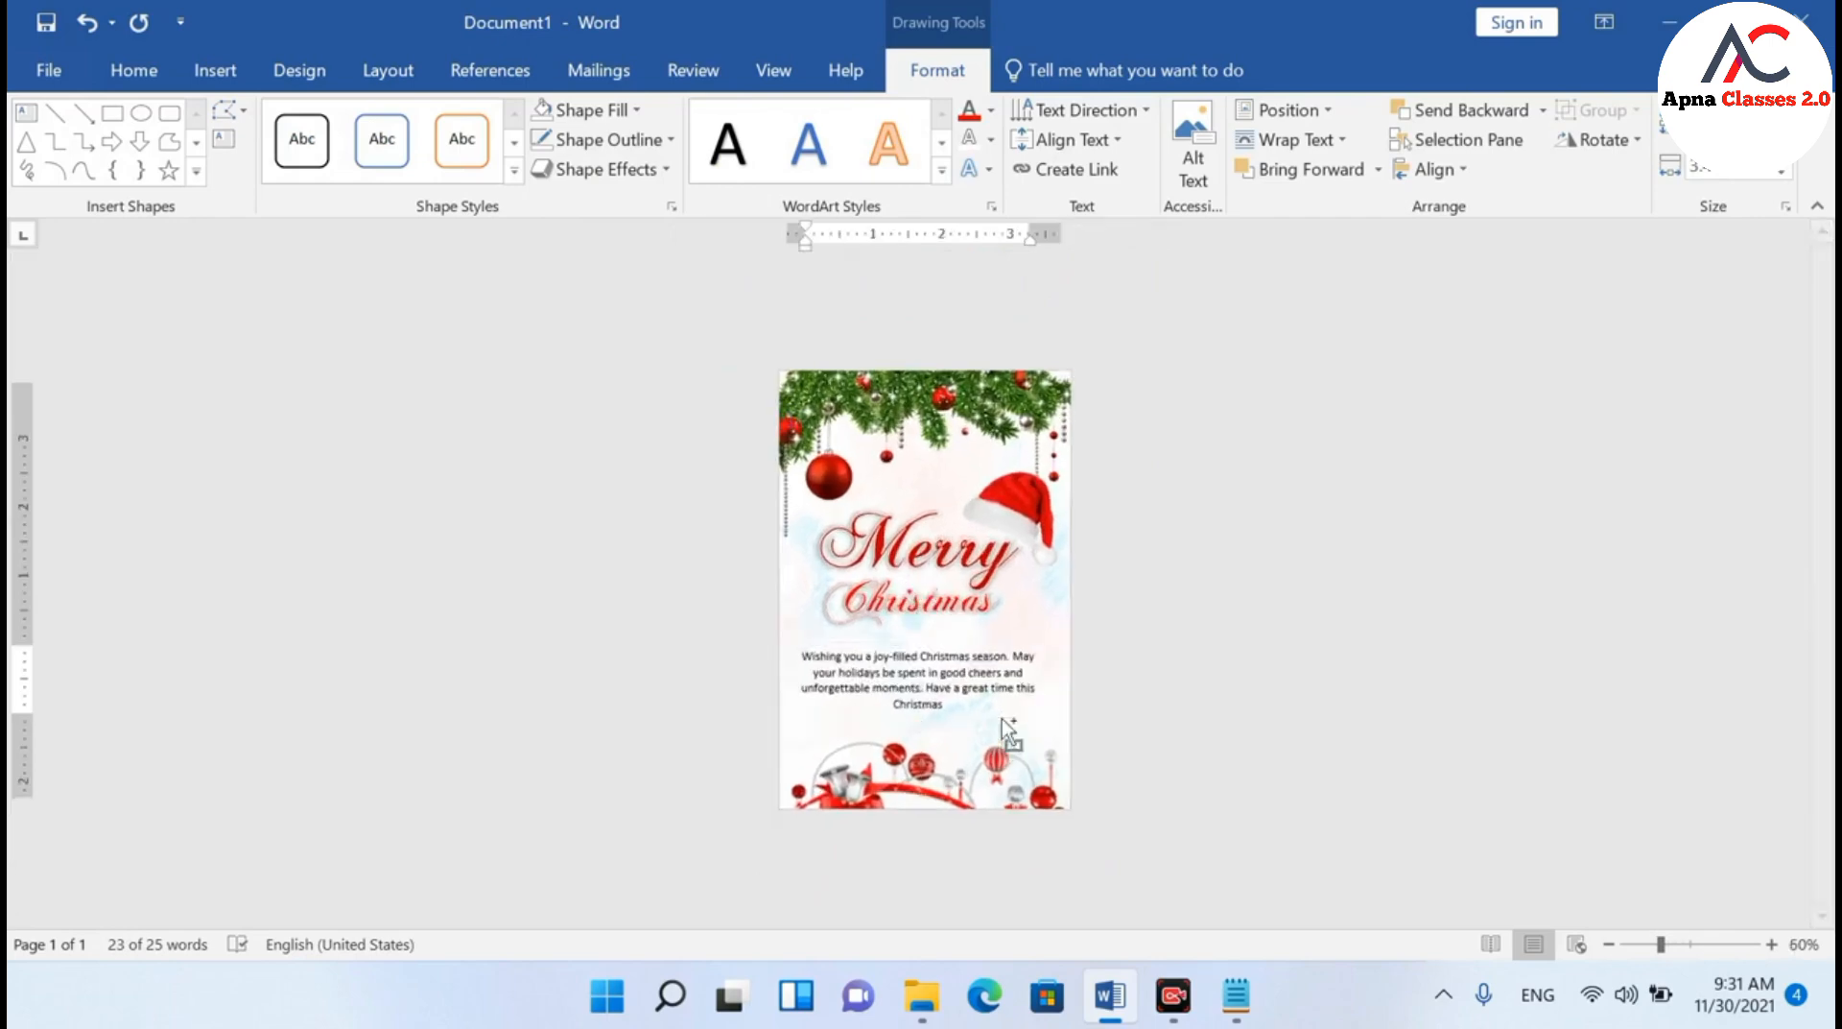
Set the greeting's font to Alegreya Sans and add an exclamation mark after its last word
scroll(965, 689, up, 2)
scroll(971, 732, up, 4)
key(ctrl+a)
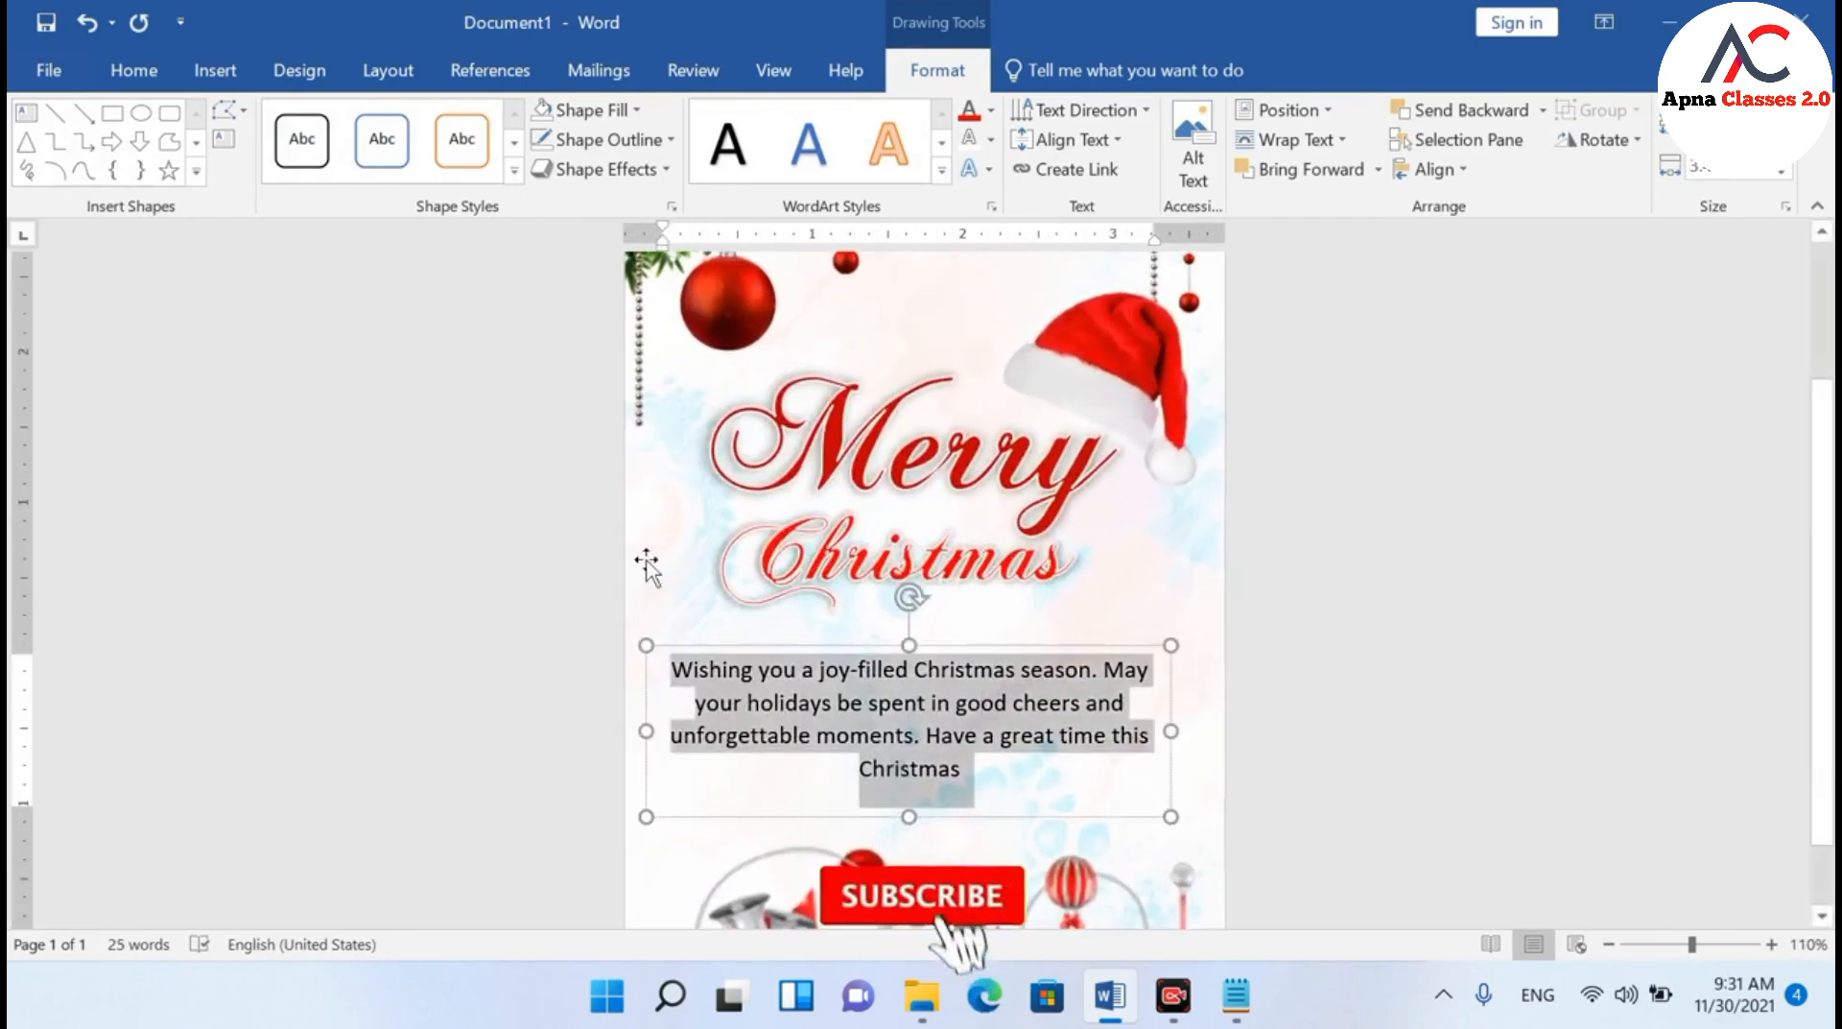
click(107, 65)
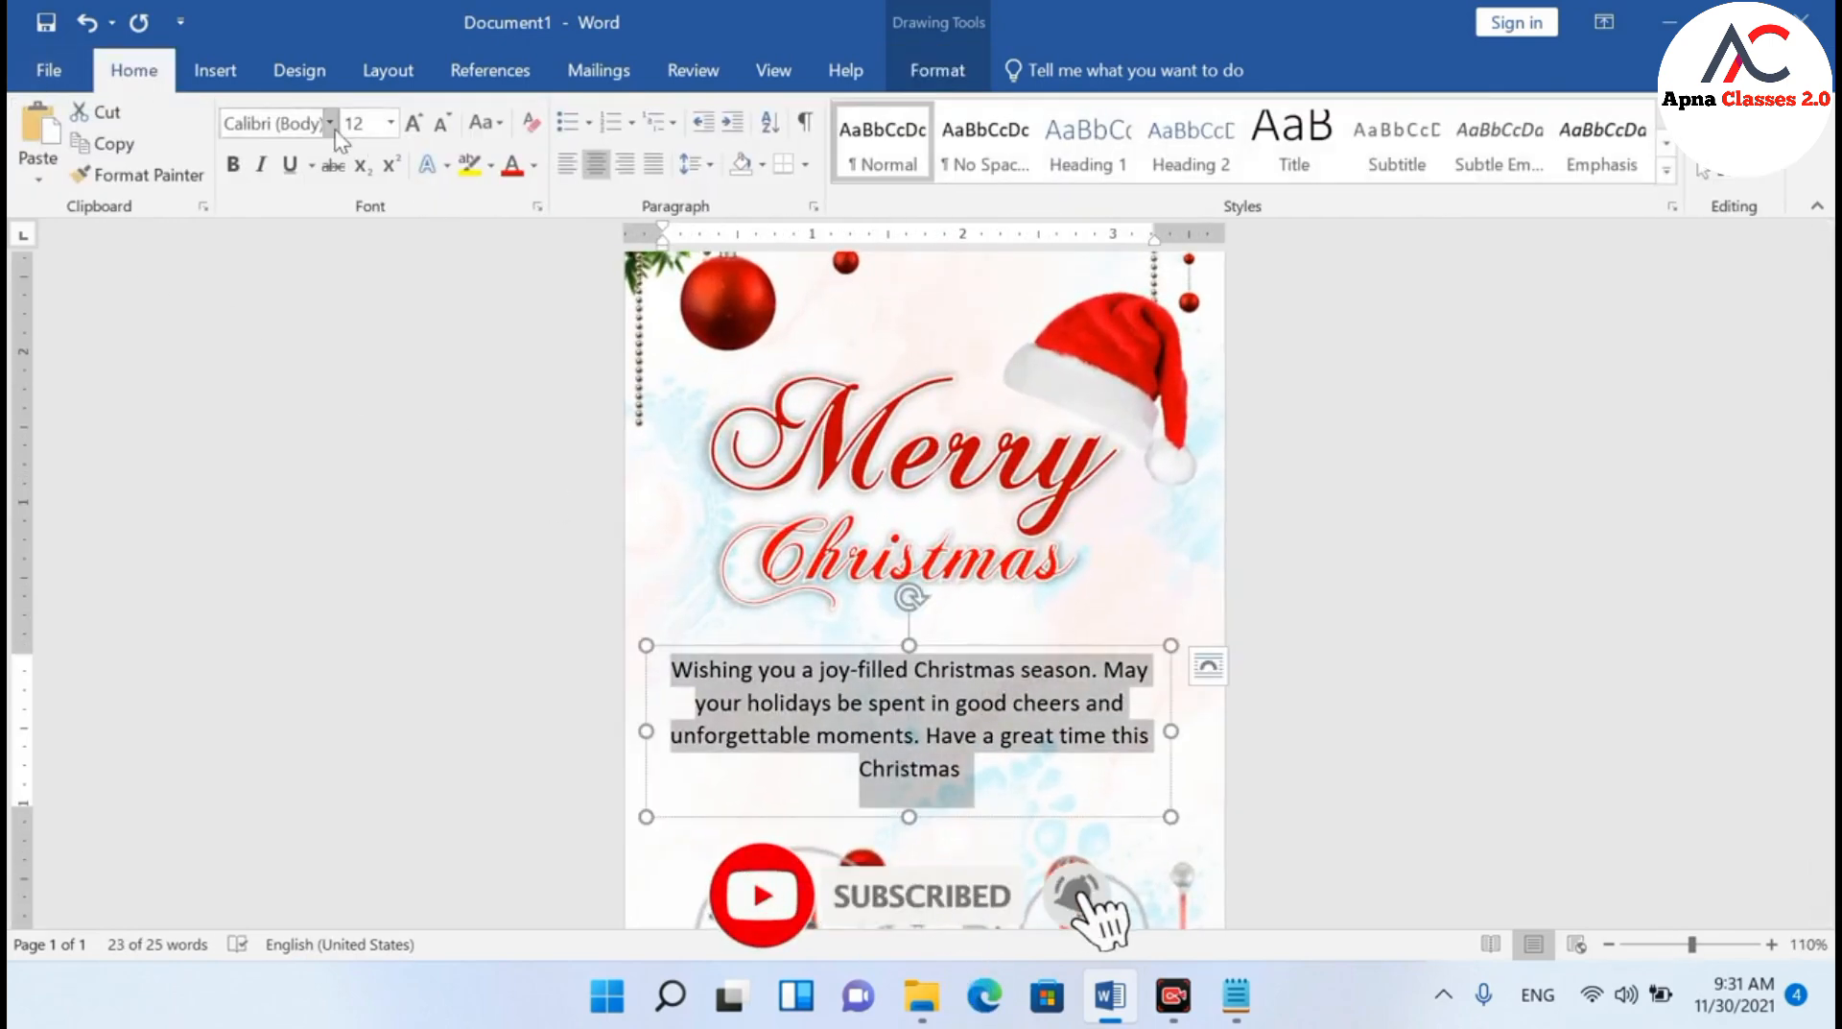
click(329, 121)
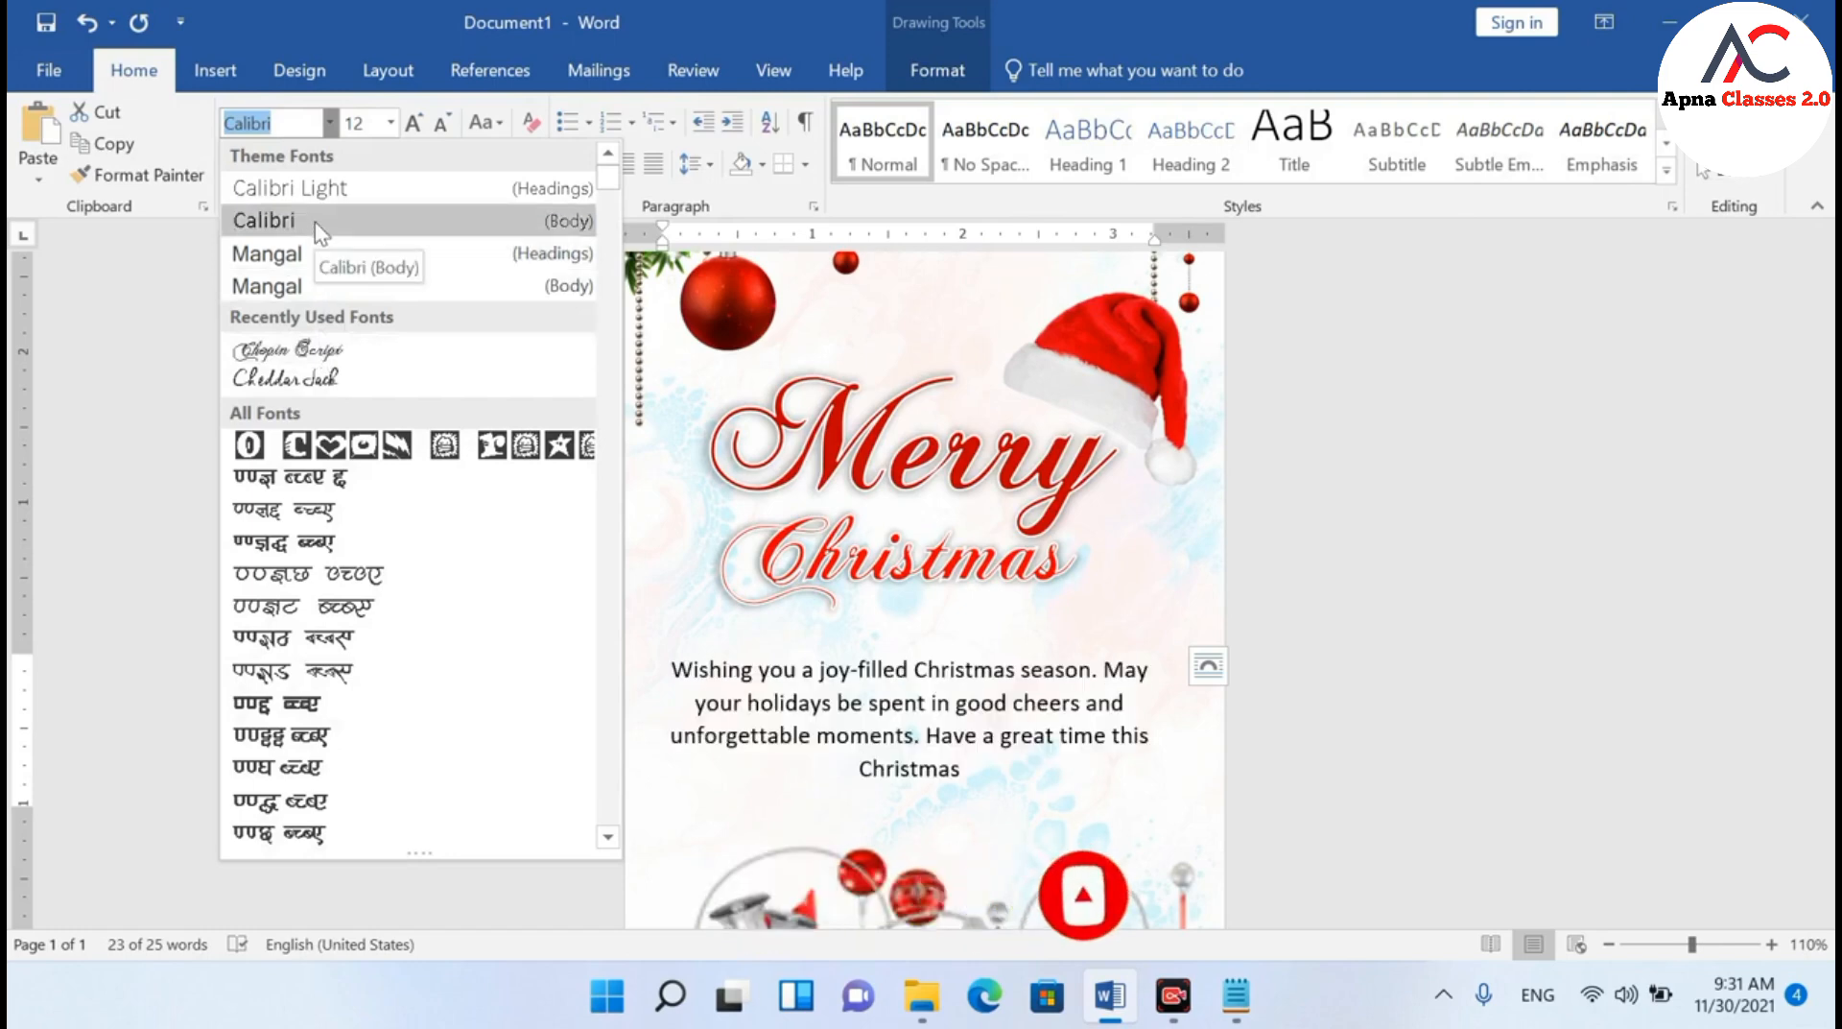
scroll(315, 222, down, 3)
scroll(290, 449, down, 8)
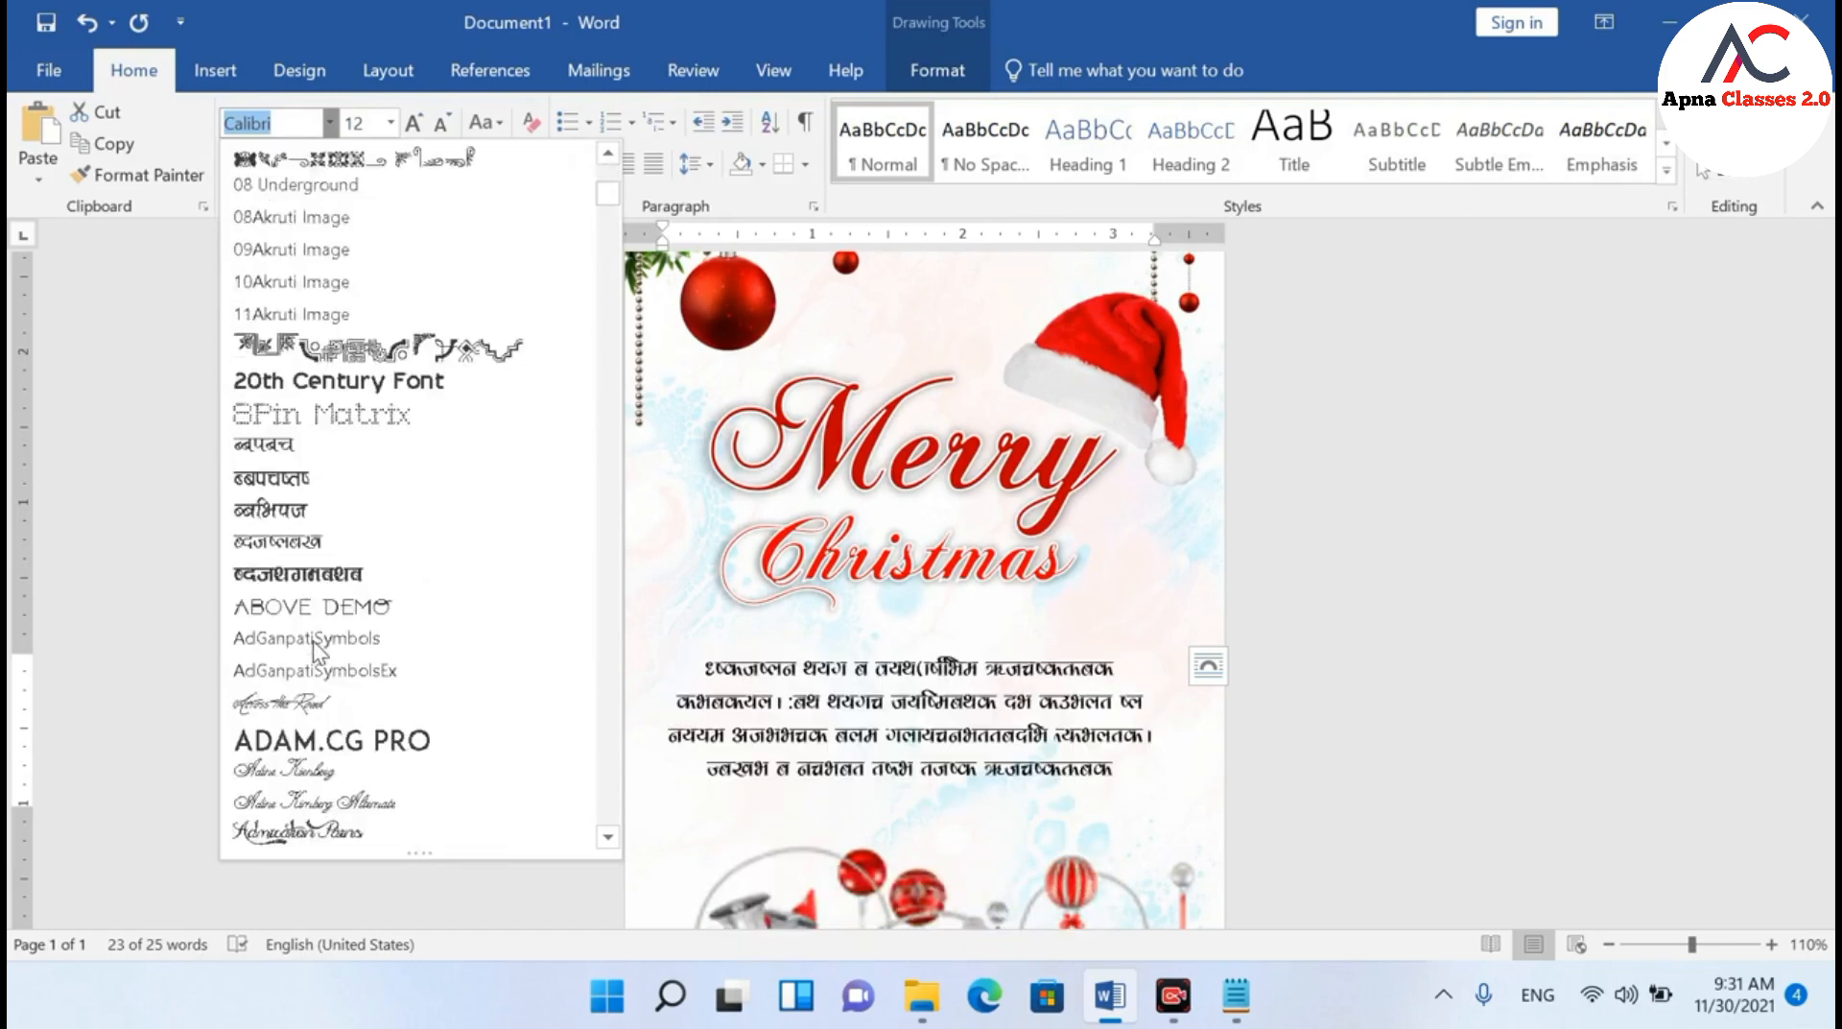
scroll(333, 388, down, 1)
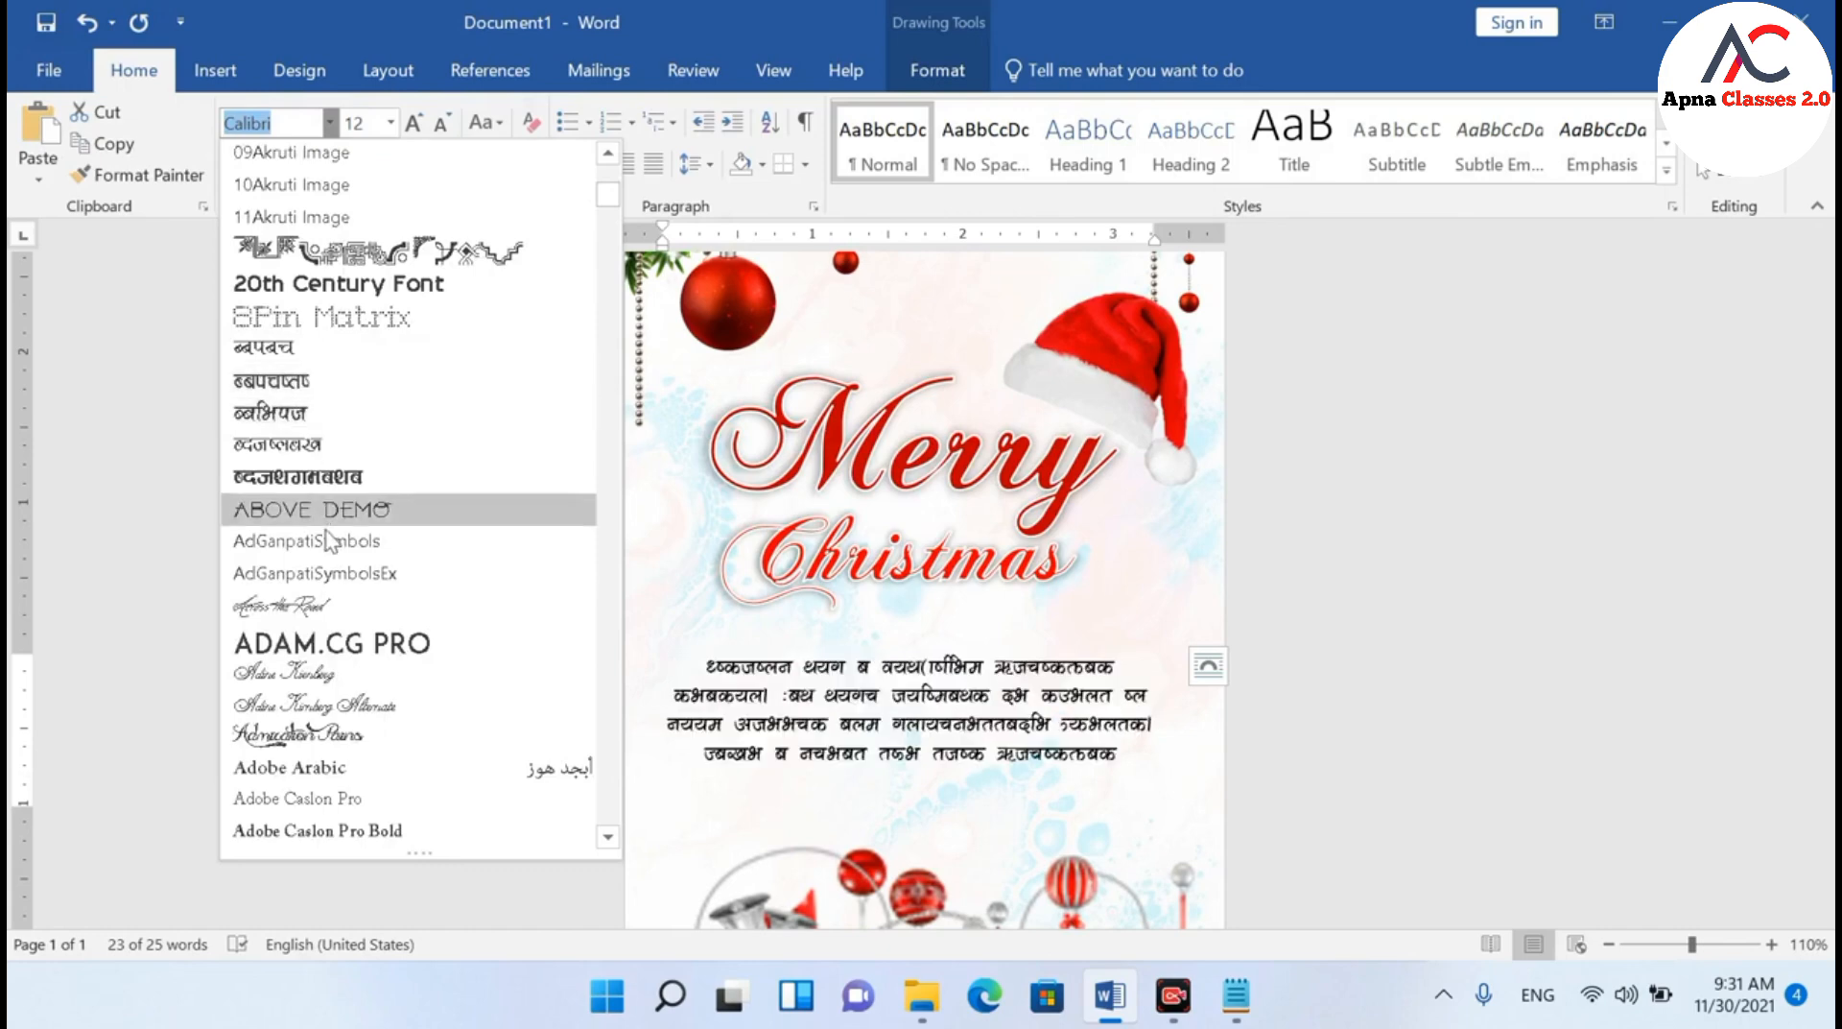
scroll(333, 519, down, 4)
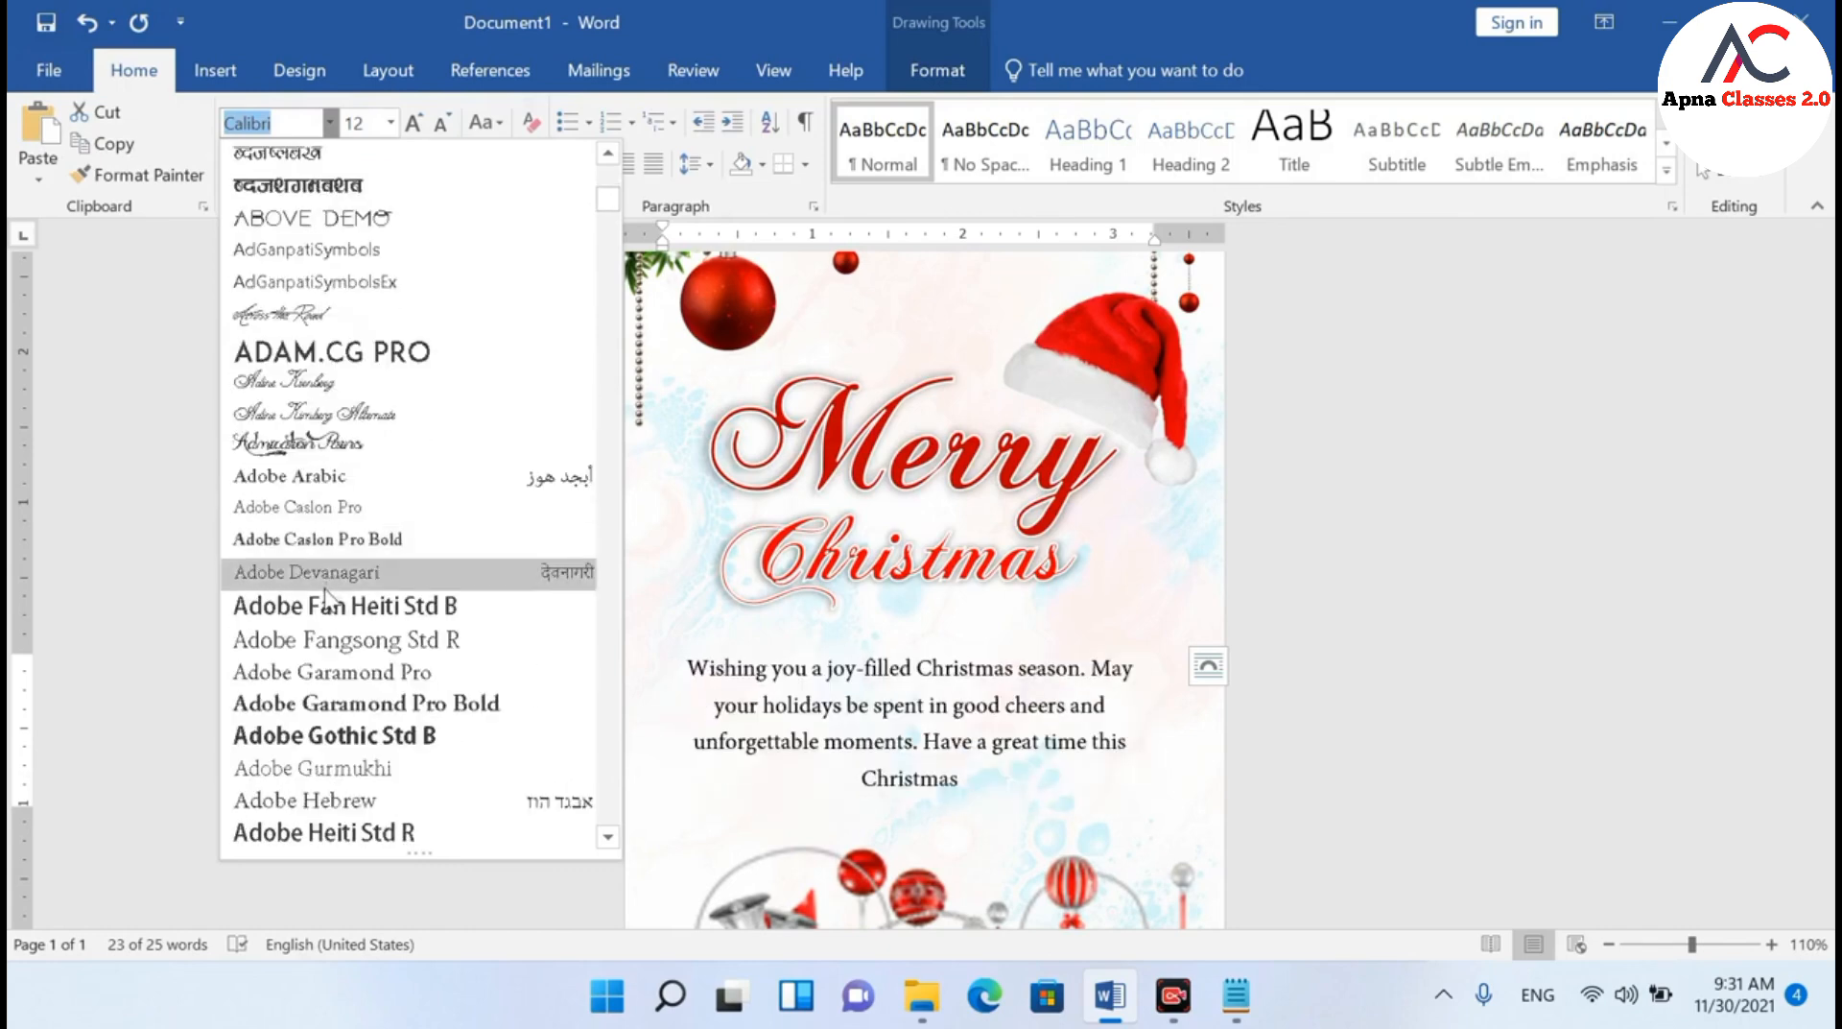
scroll(321, 612, down, 3)
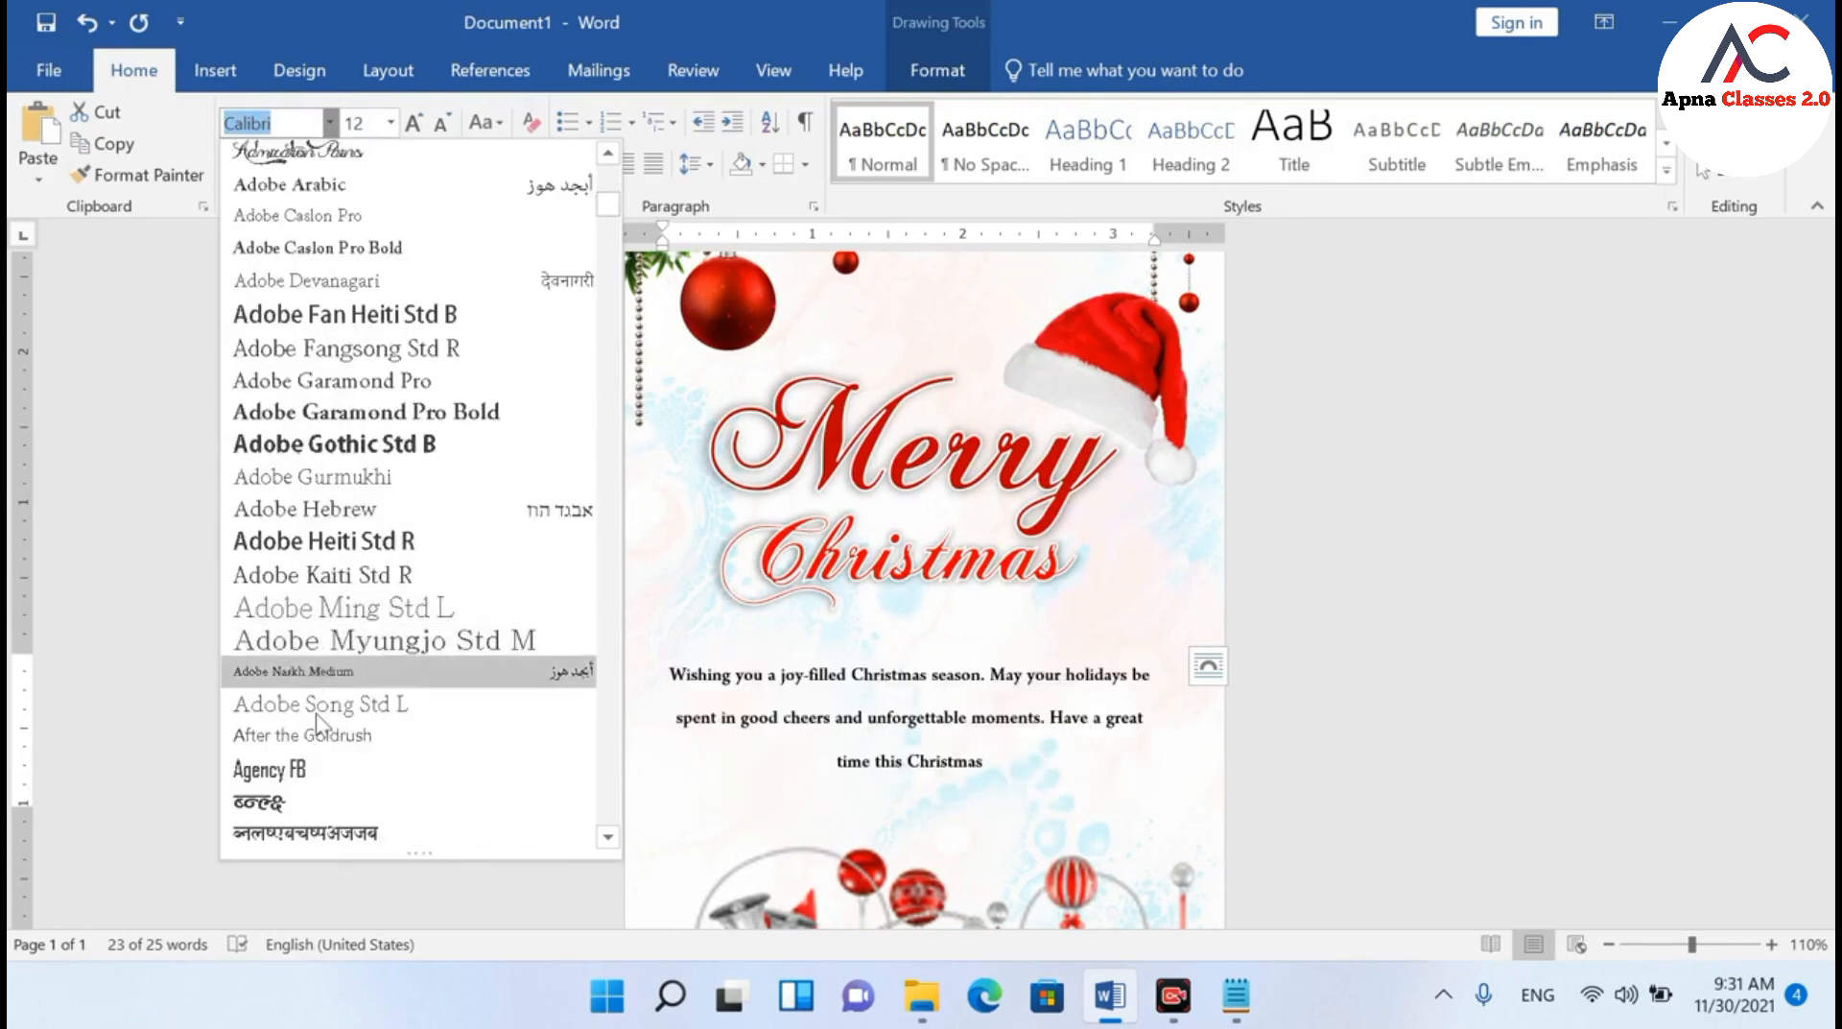
scroll(320, 715, down, 5)
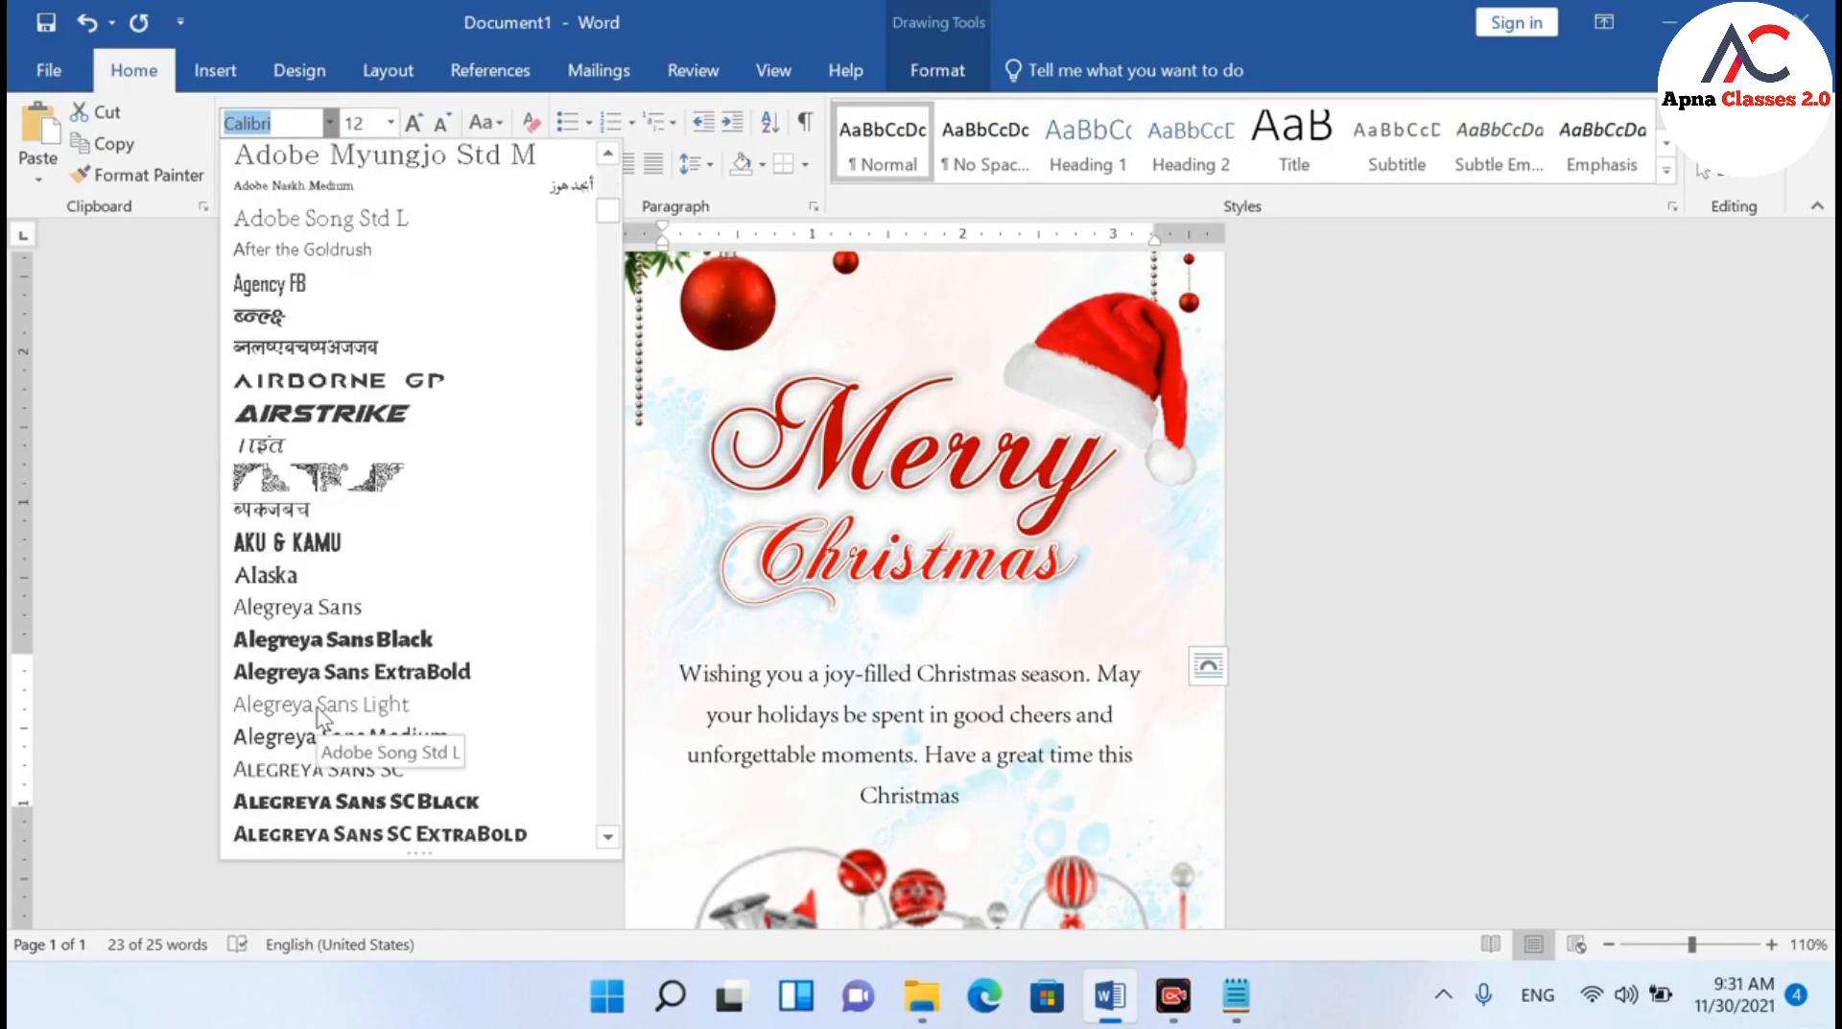
click(312, 608)
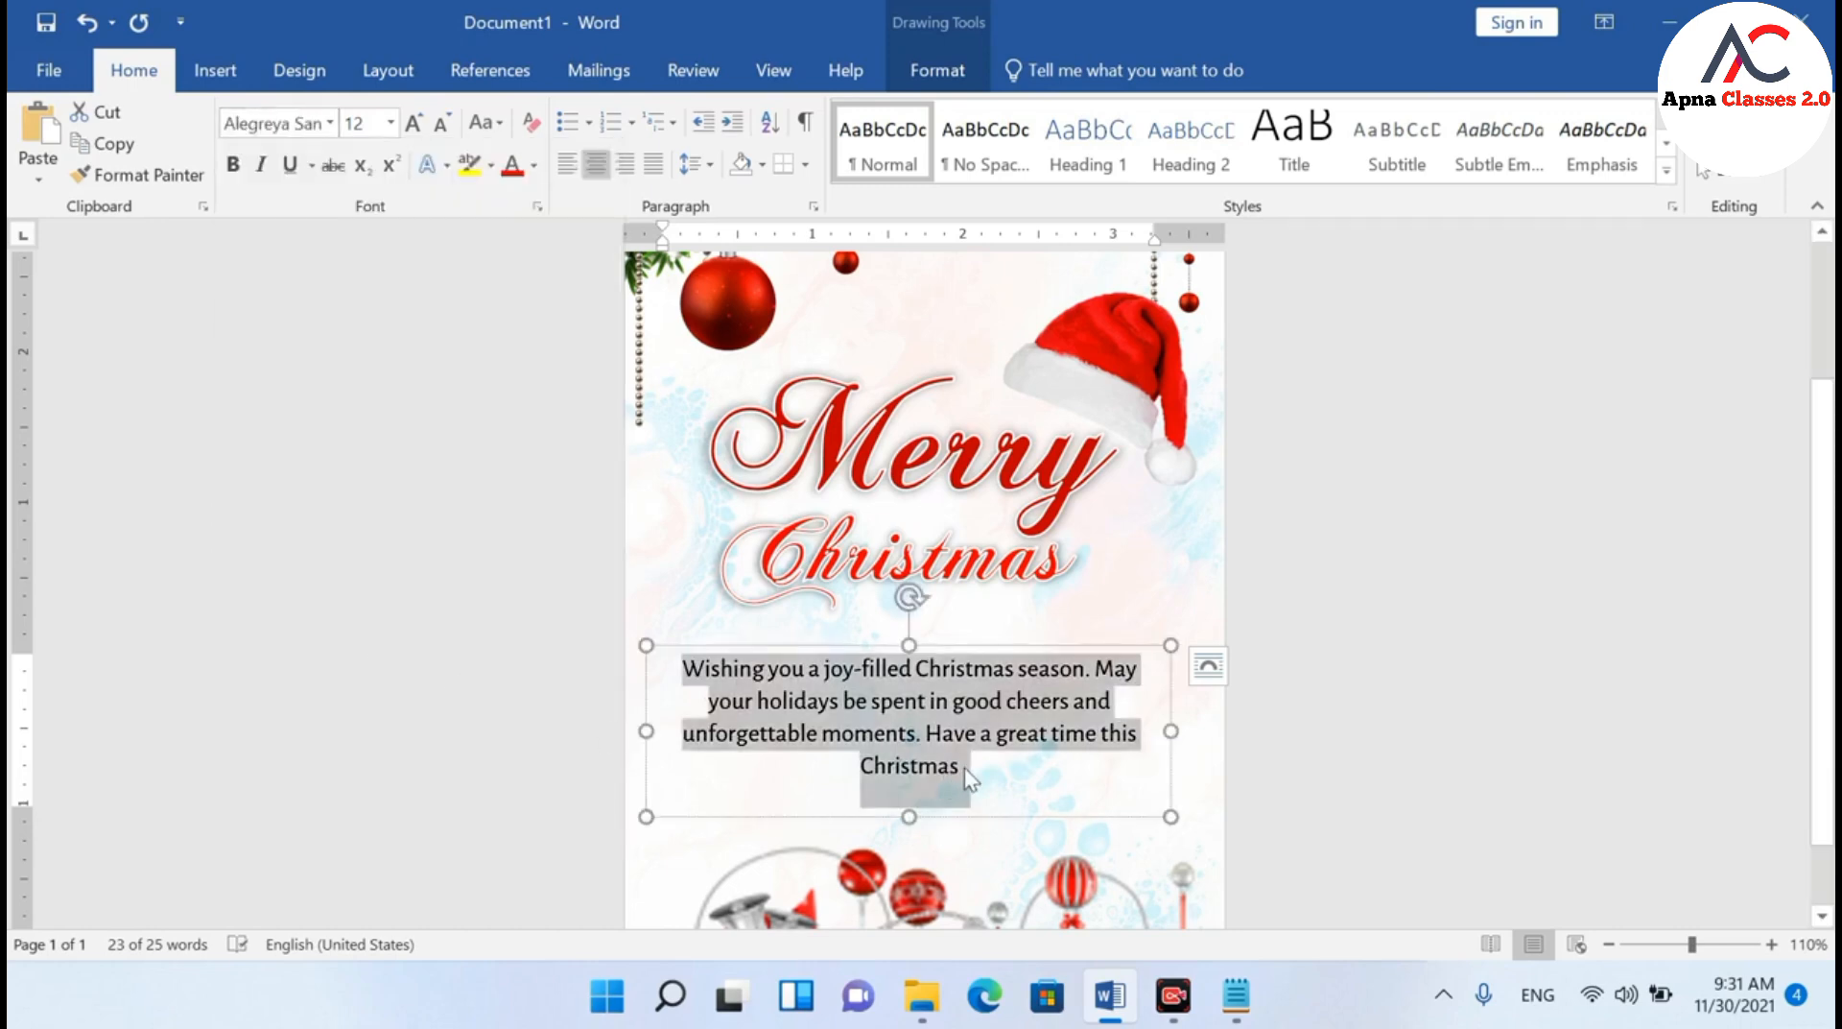
click(988, 779)
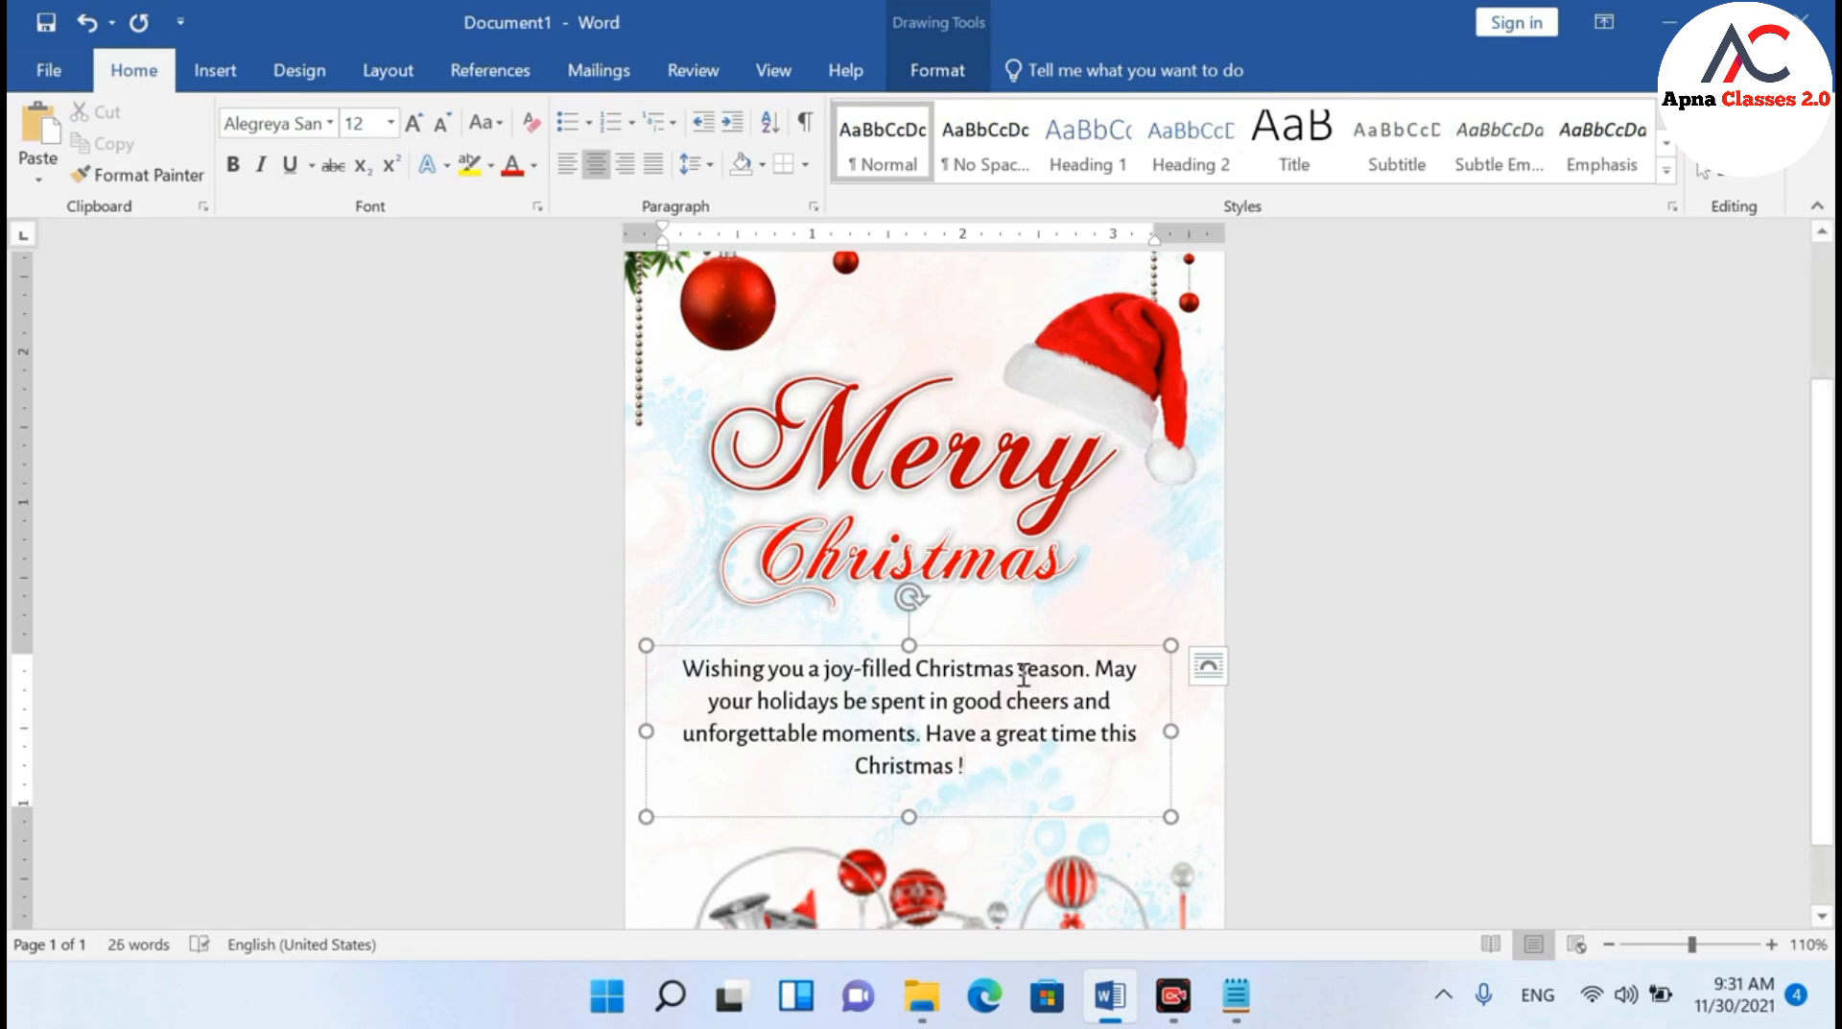
Give the greeting text a gradient fill using an orange radial preset
click(1007, 653)
click(937, 70)
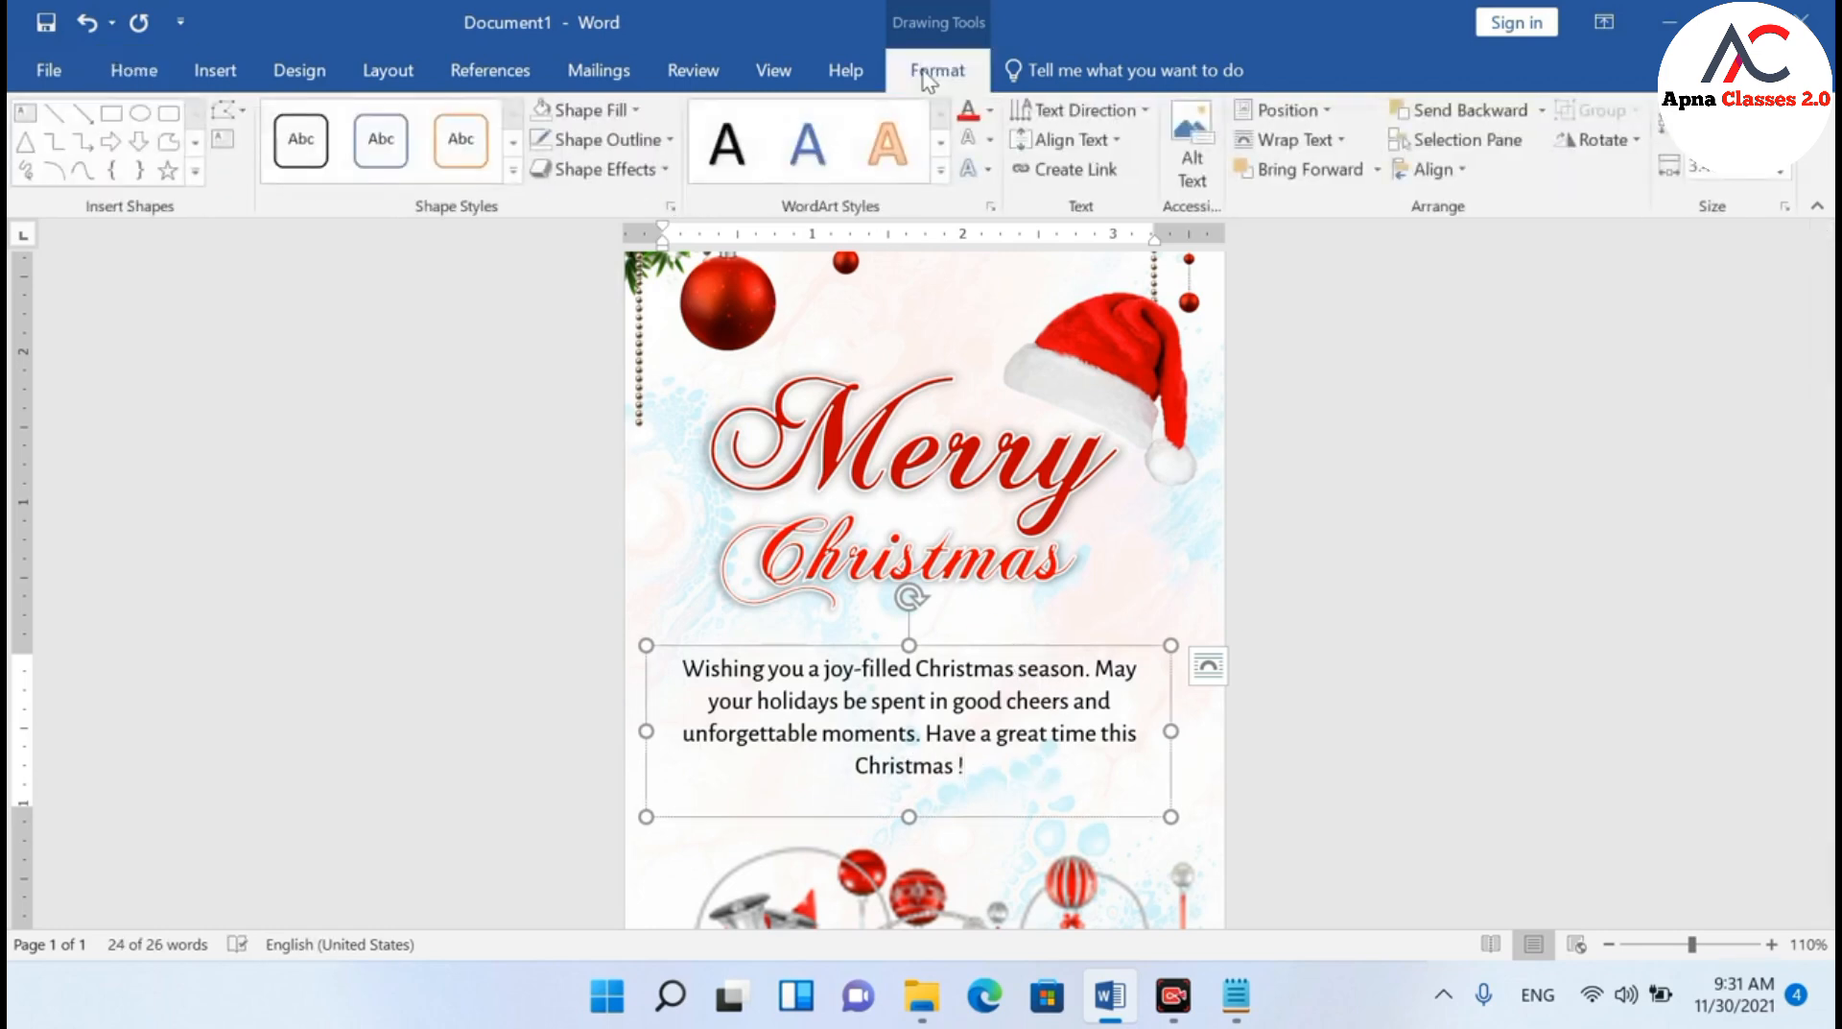
click(991, 117)
mouse_move(1019, 461)
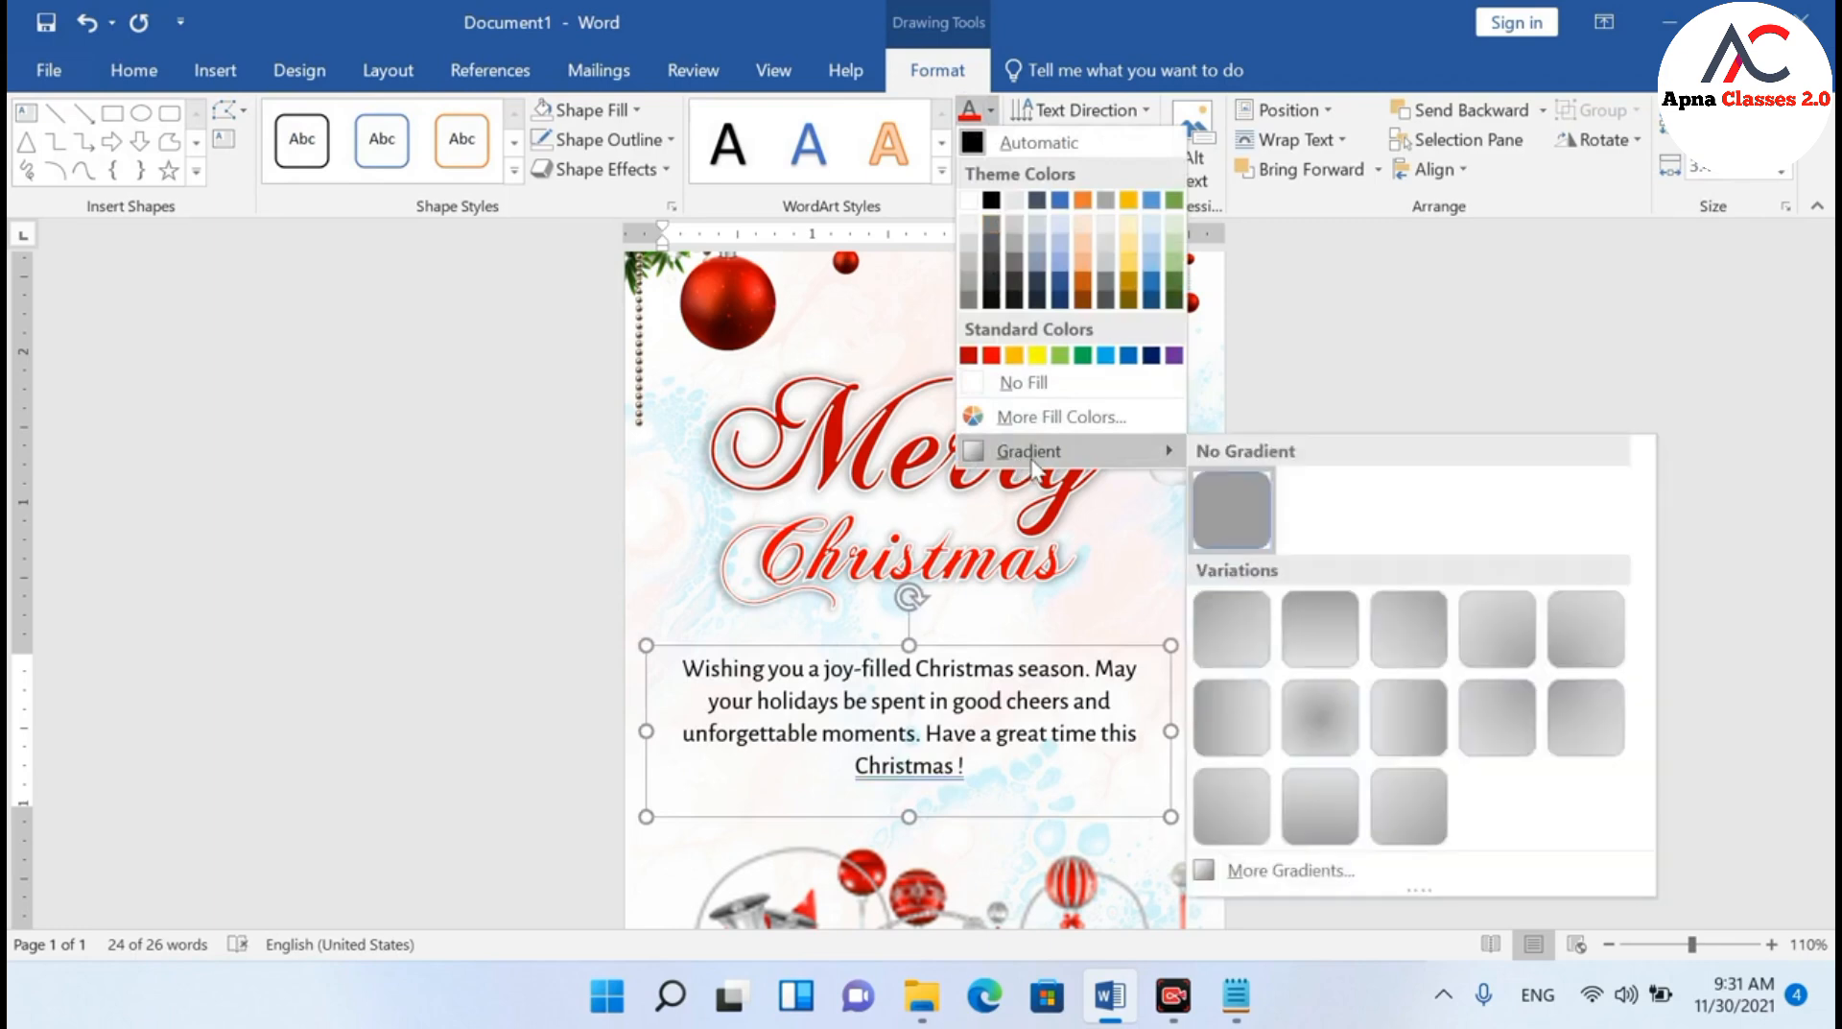
click(1367, 875)
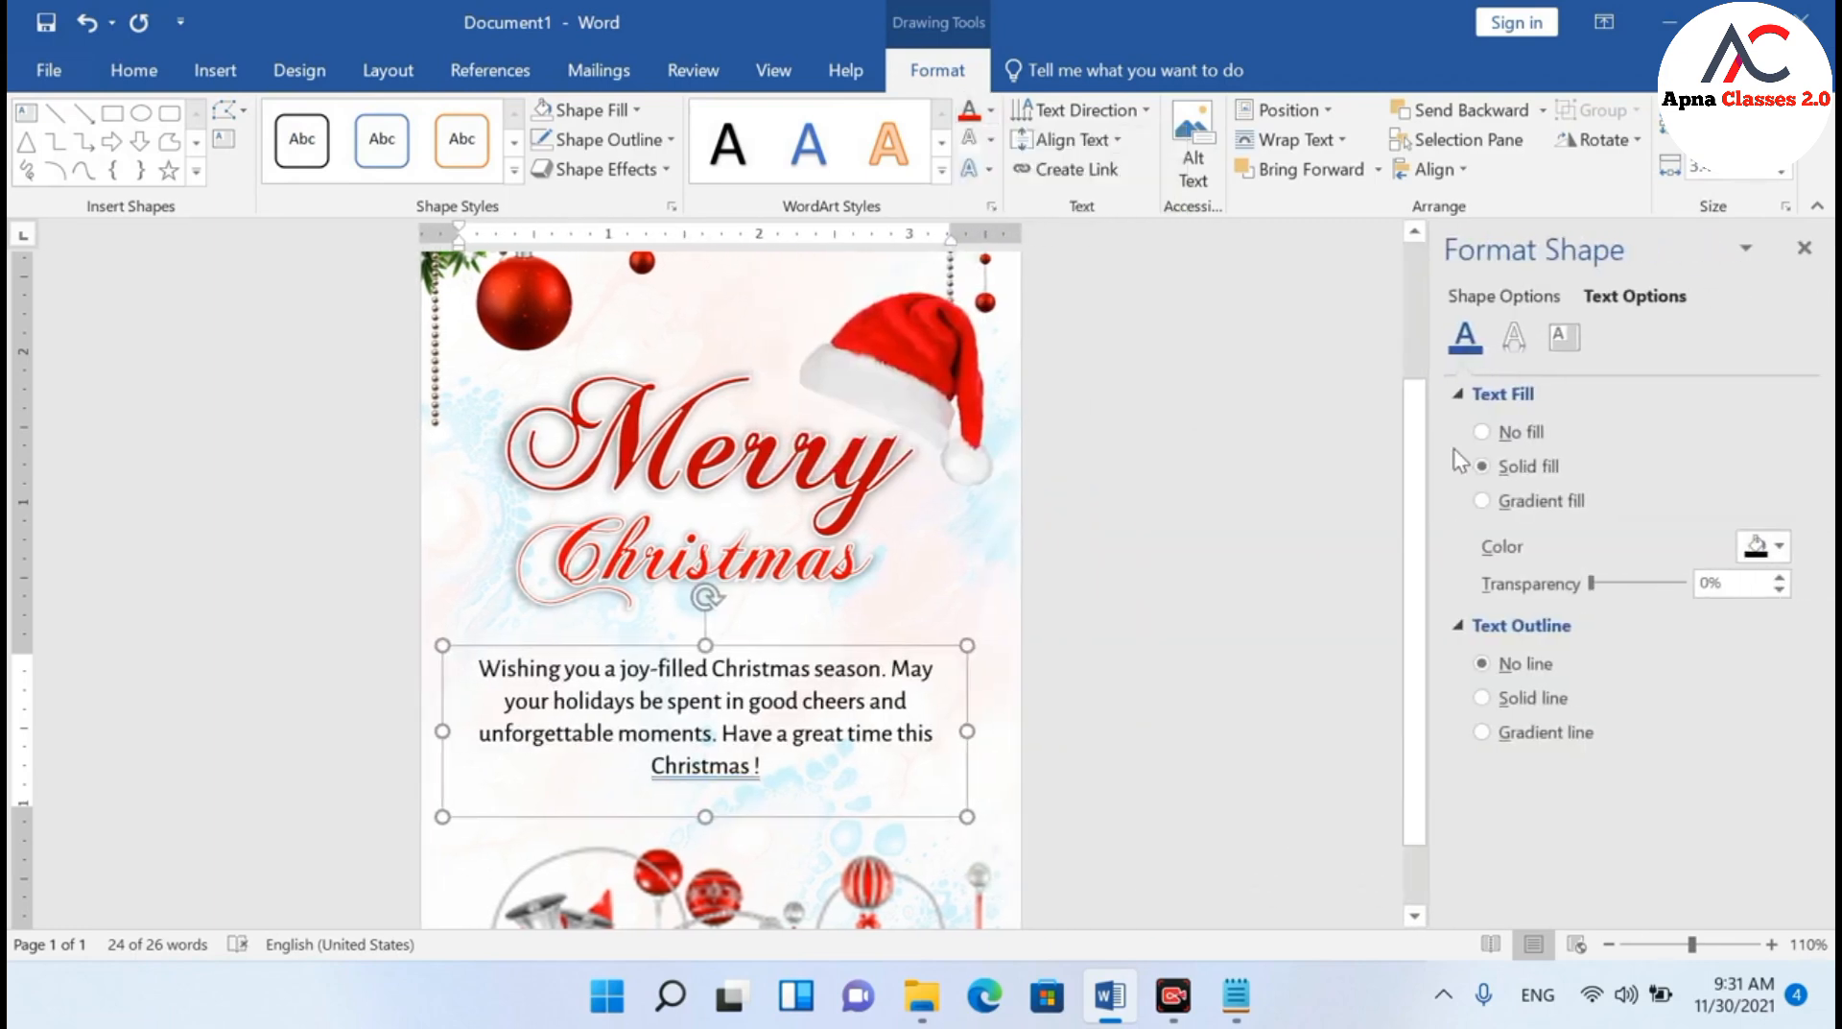
click(1482, 500)
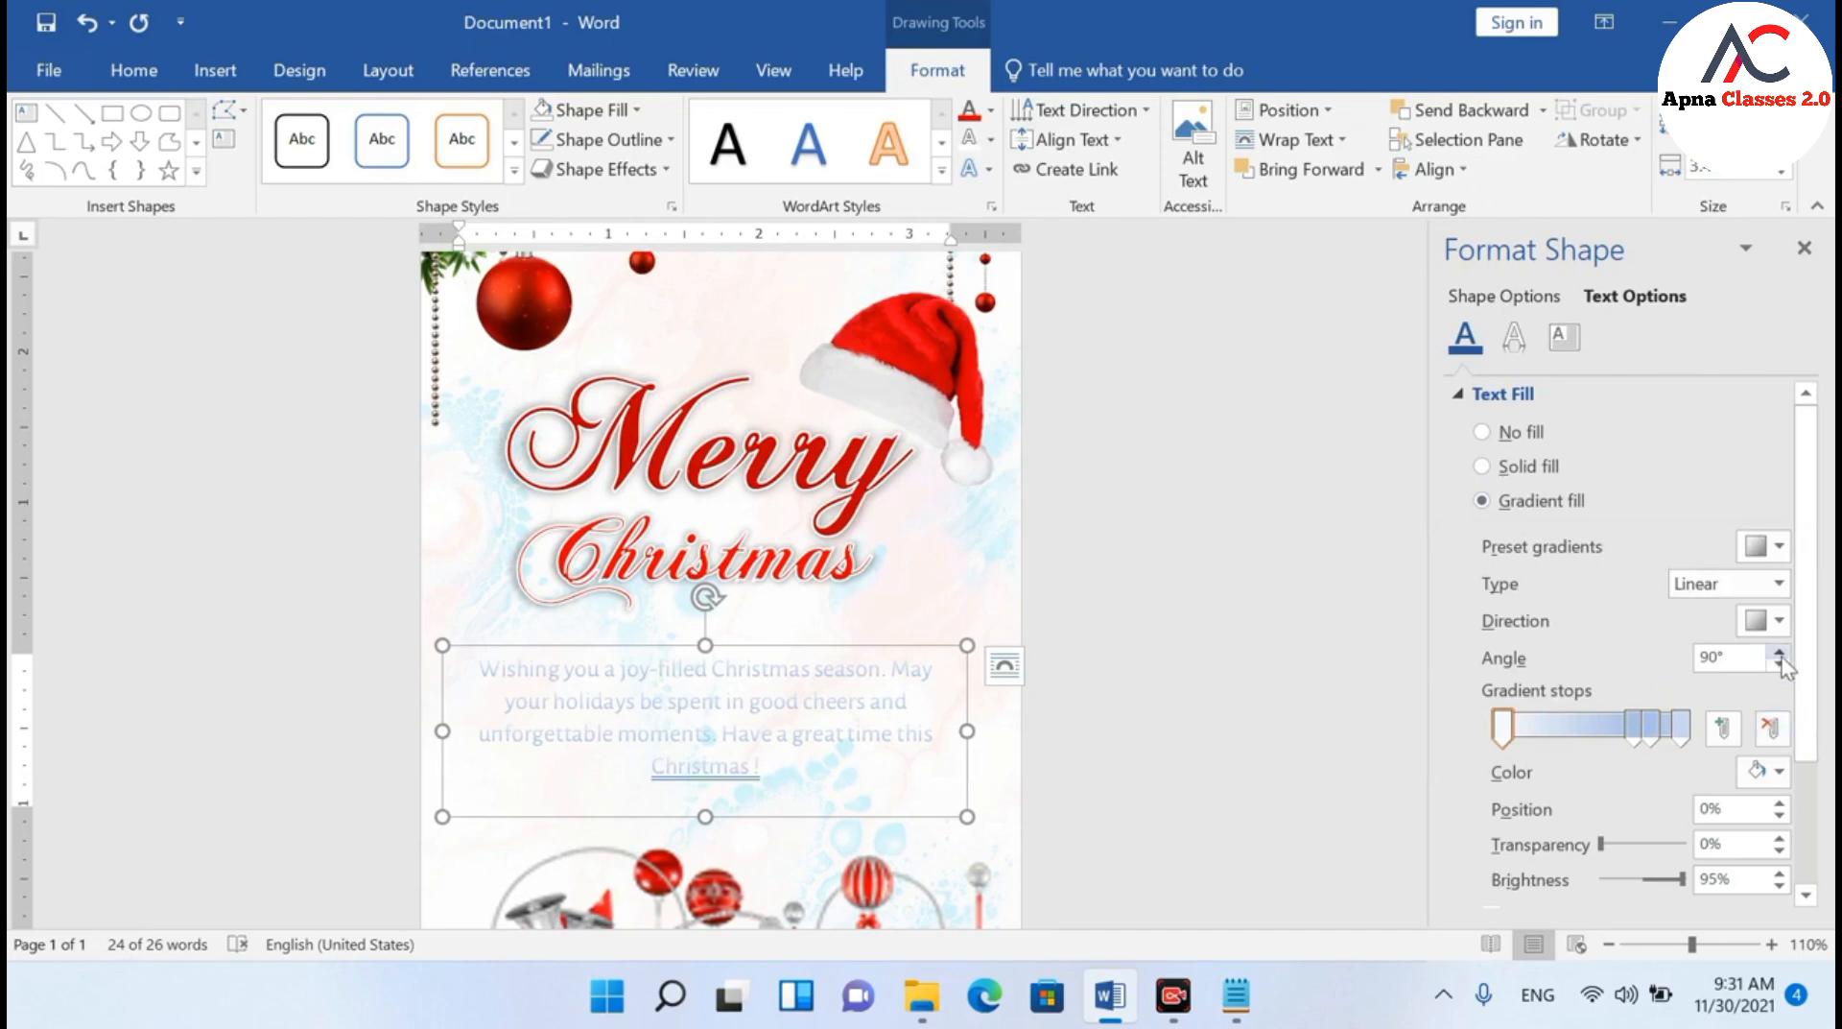
click(1778, 546)
click(1426, 394)
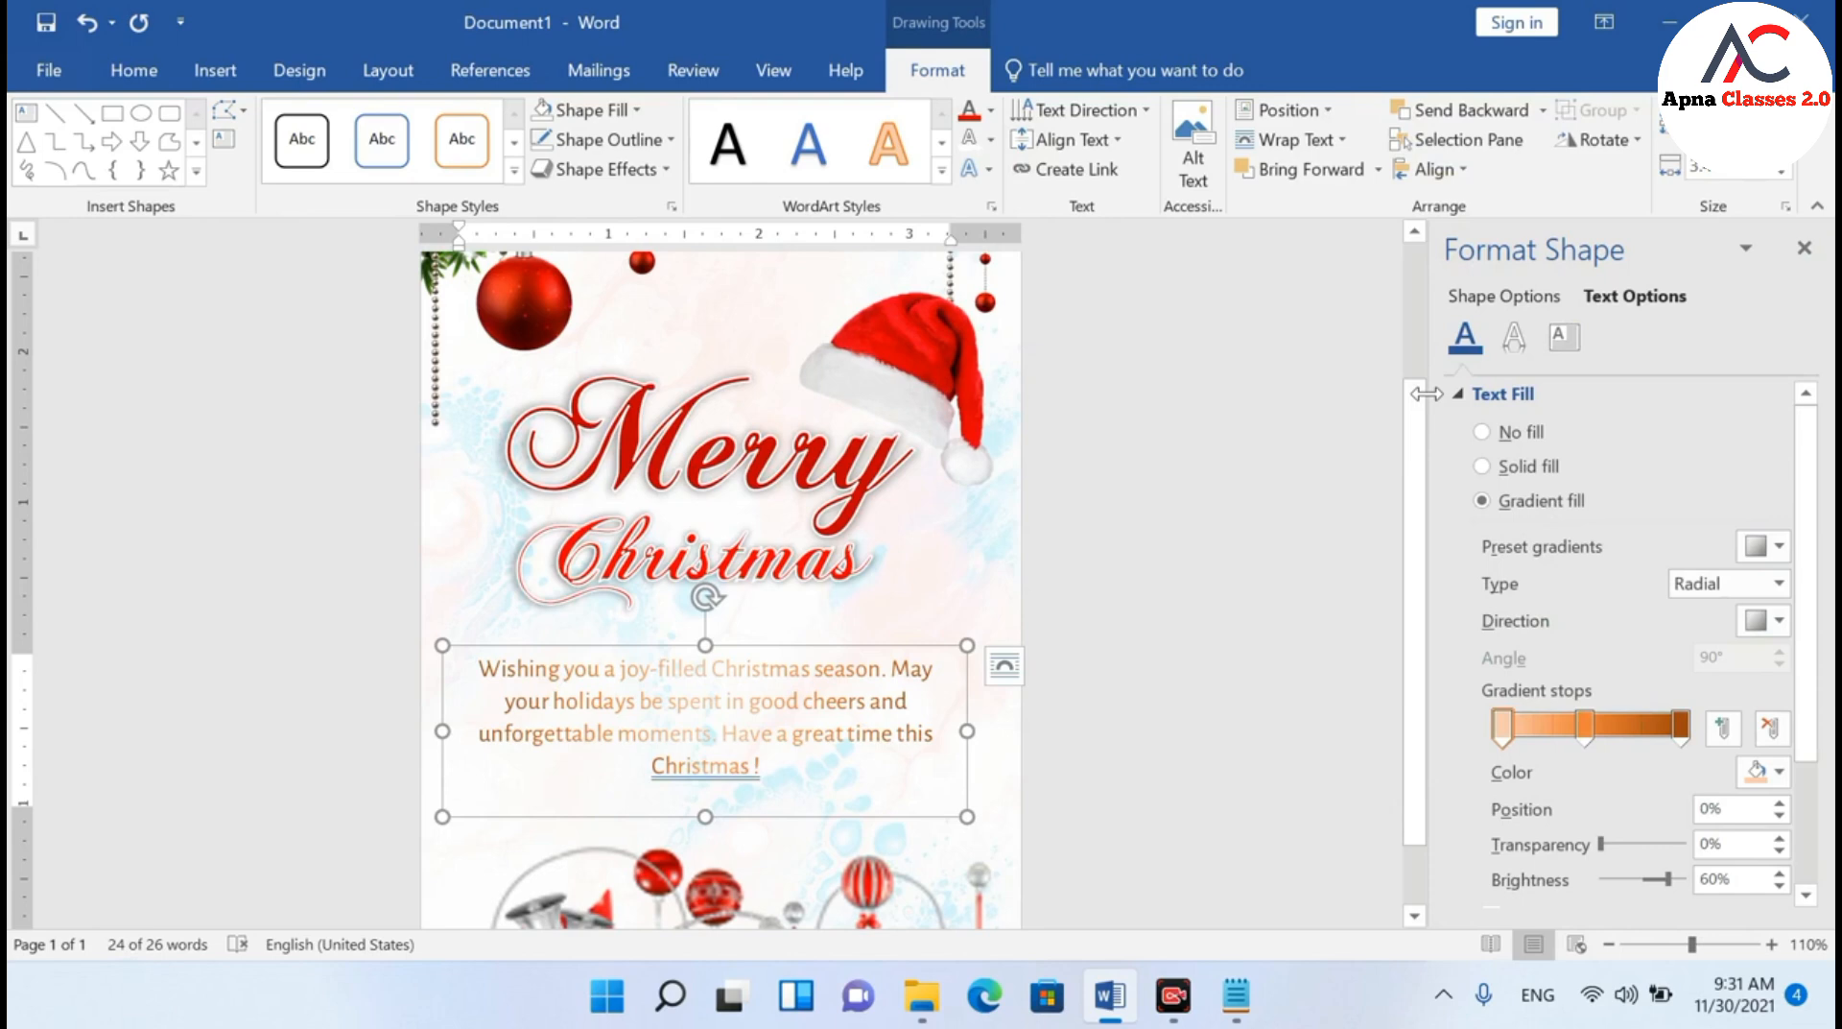
Recolour the greeting's text gradient with a blue middle stop and a dark red end stop
click(1584, 724)
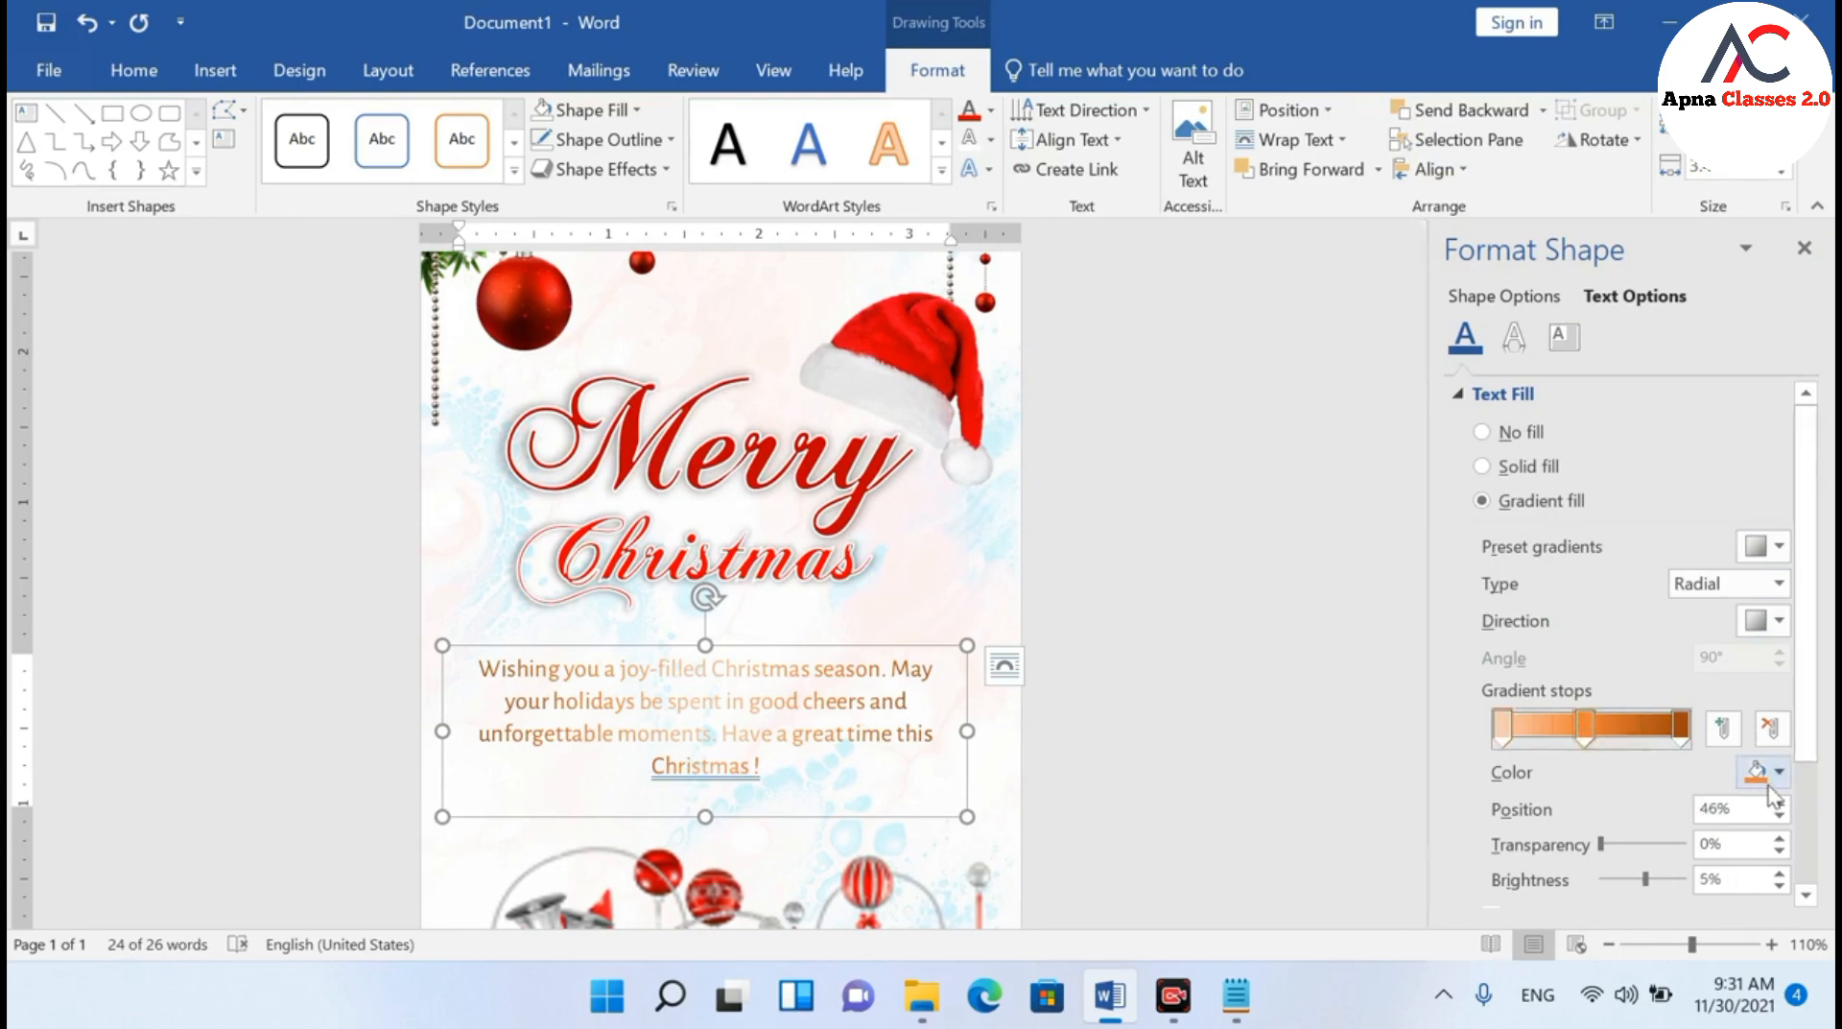
click(1777, 773)
click(1772, 714)
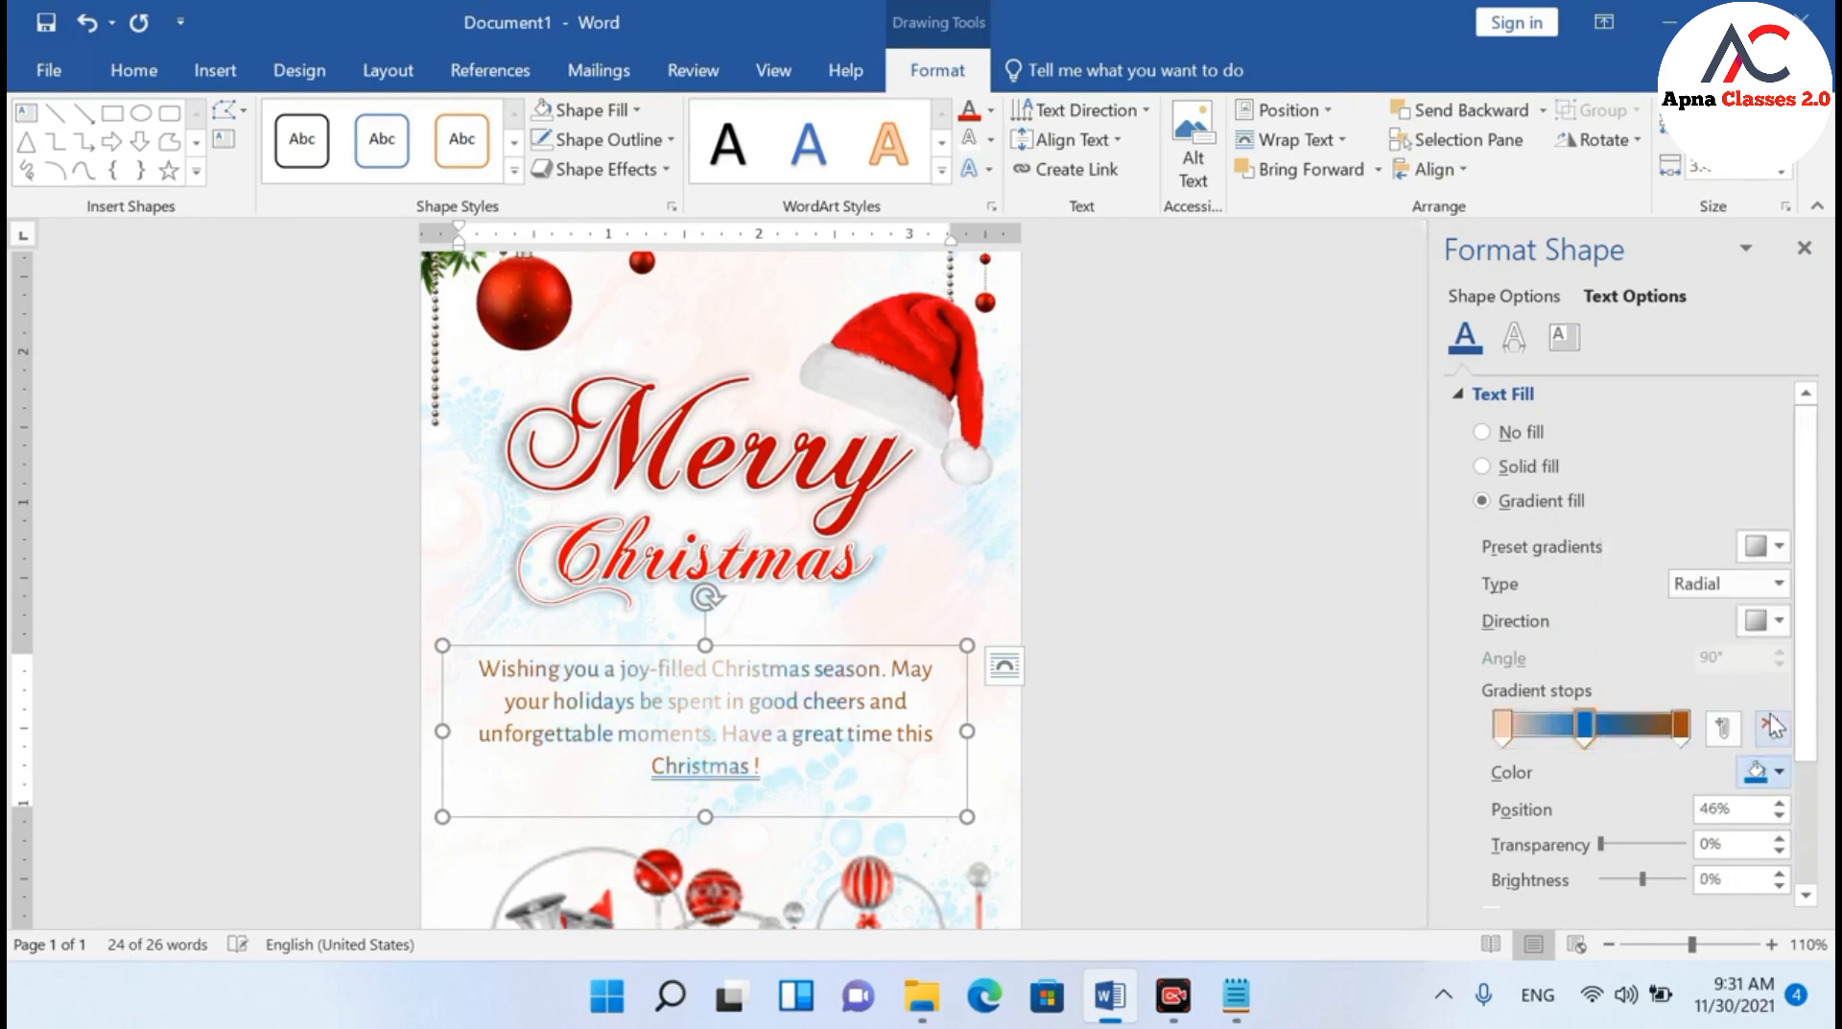
click(1681, 724)
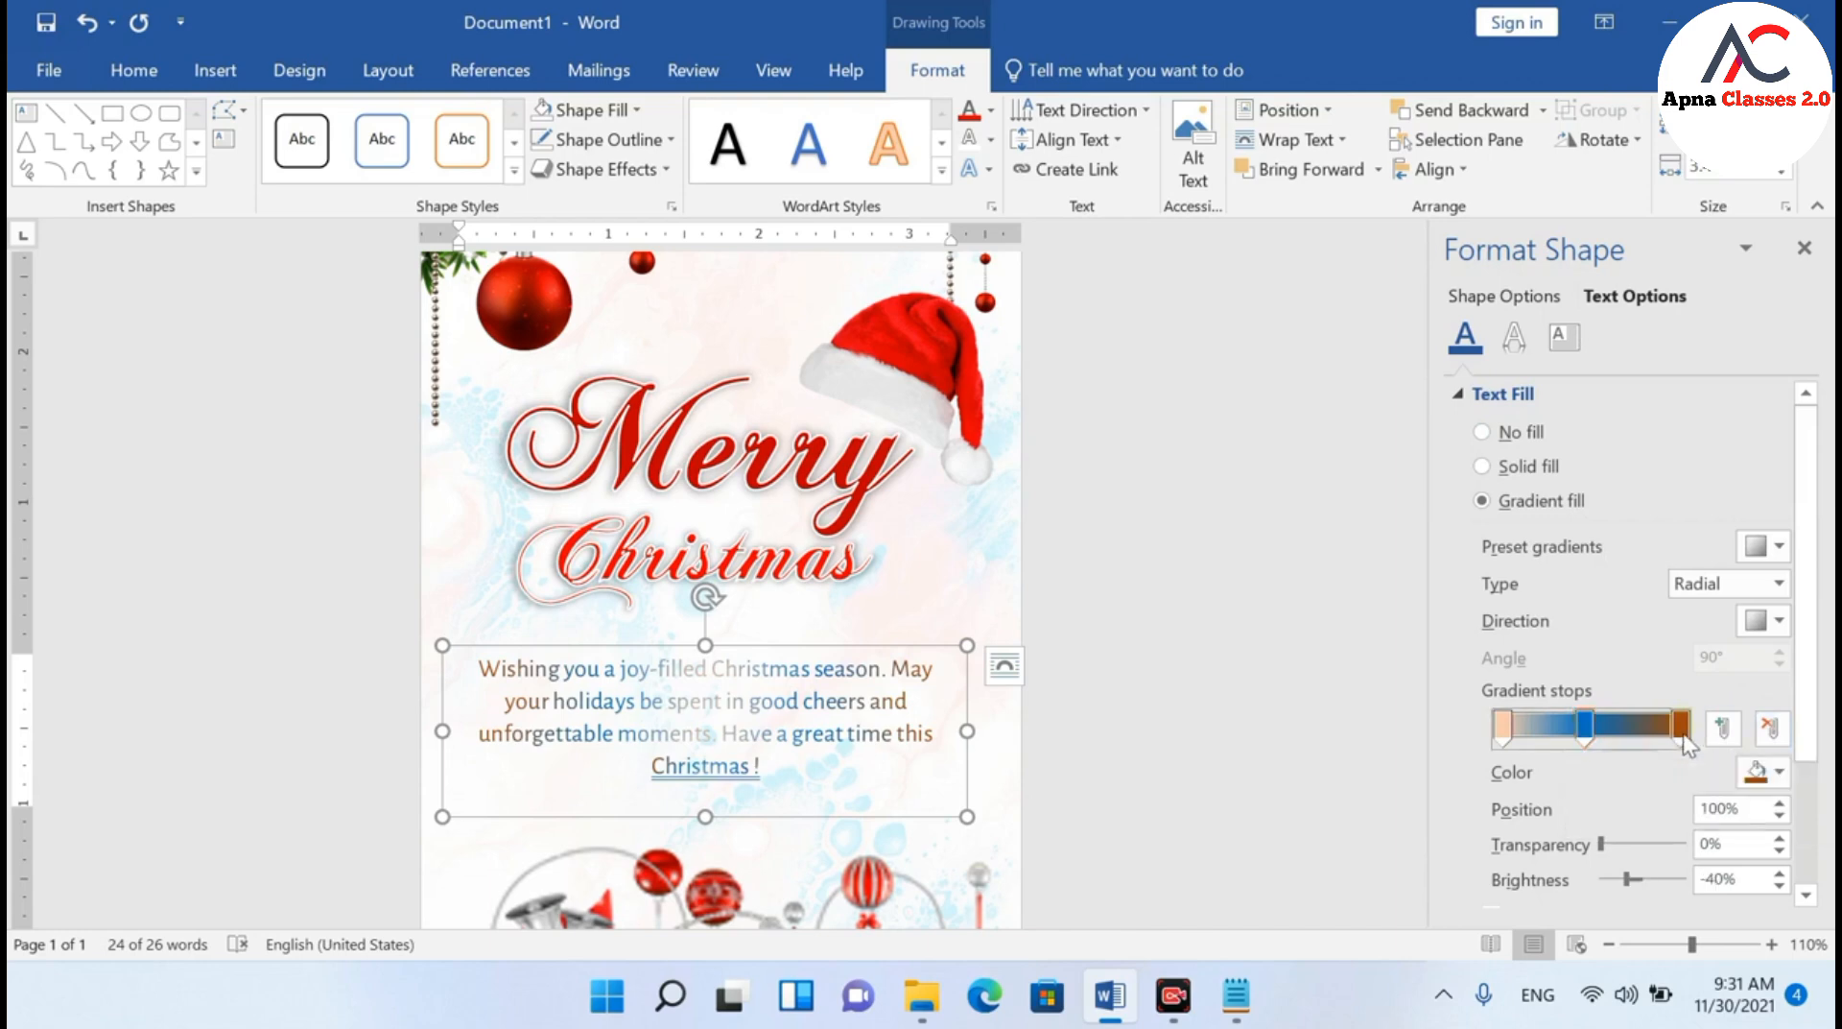
click(1777, 774)
click(1613, 712)
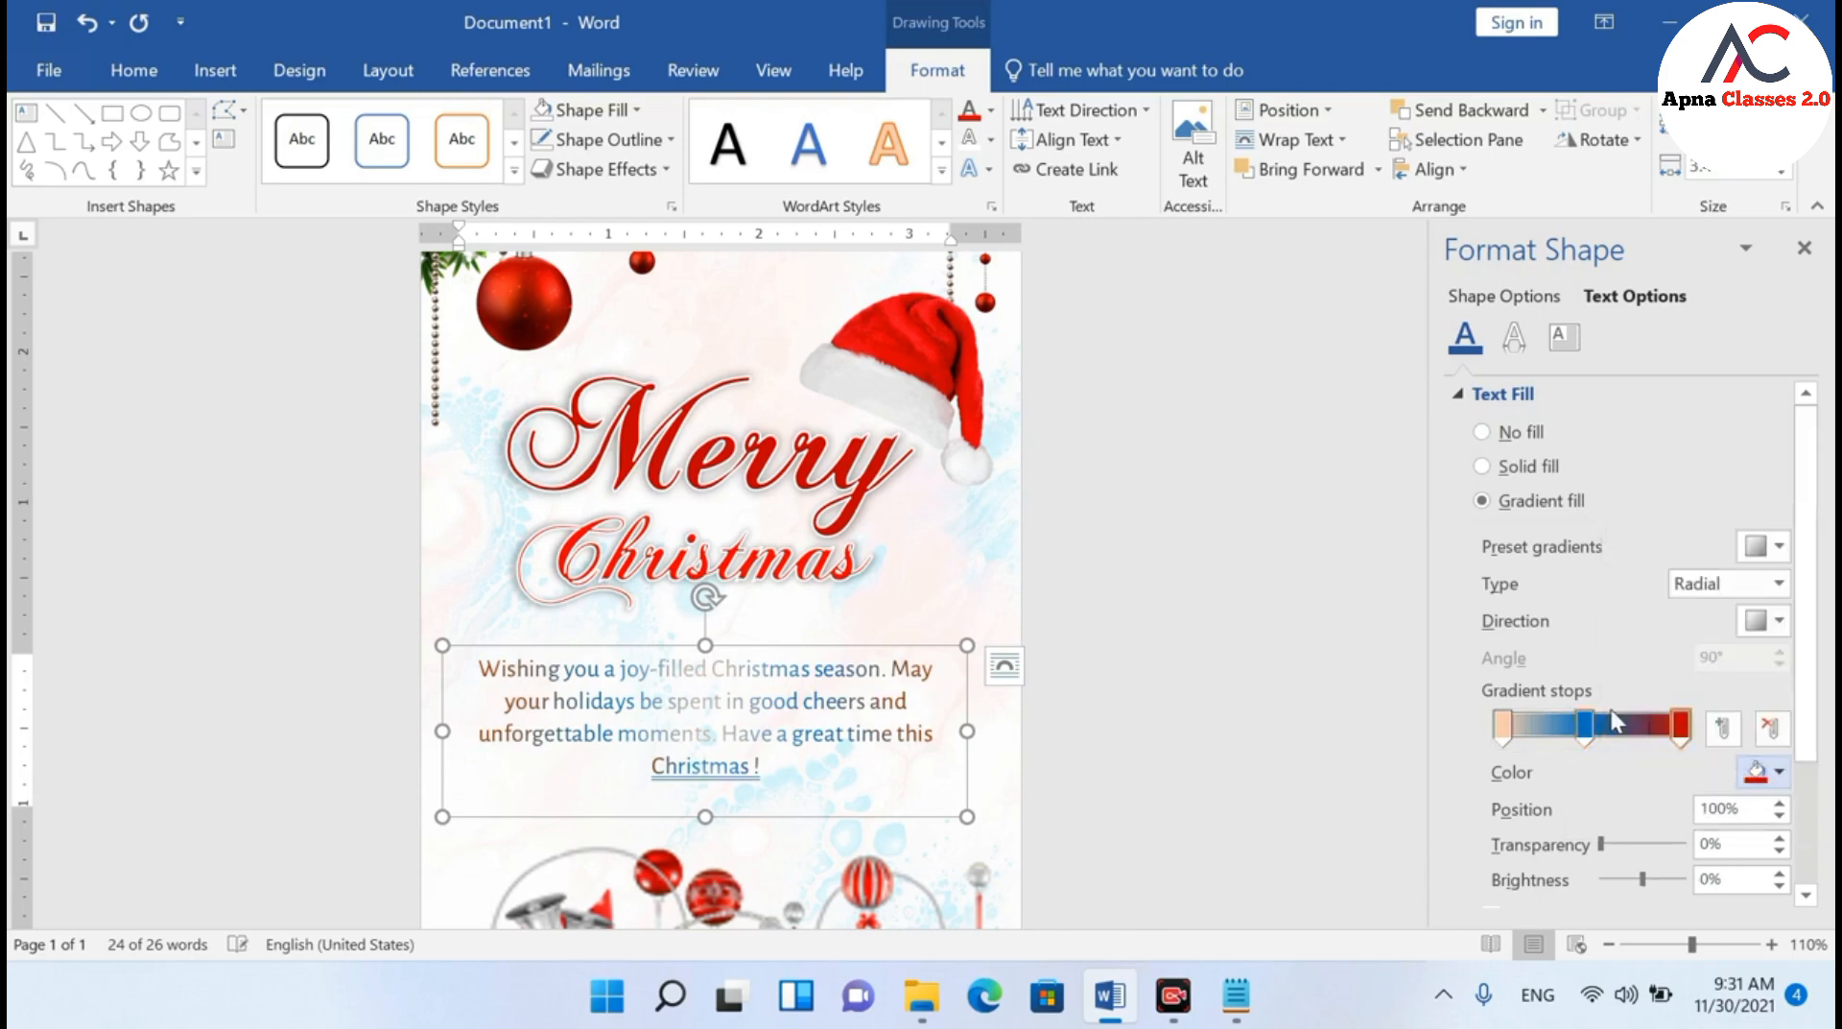
Set the first stop of the greeting's text gradient to dark red and close the shape formatting options
click(1504, 728)
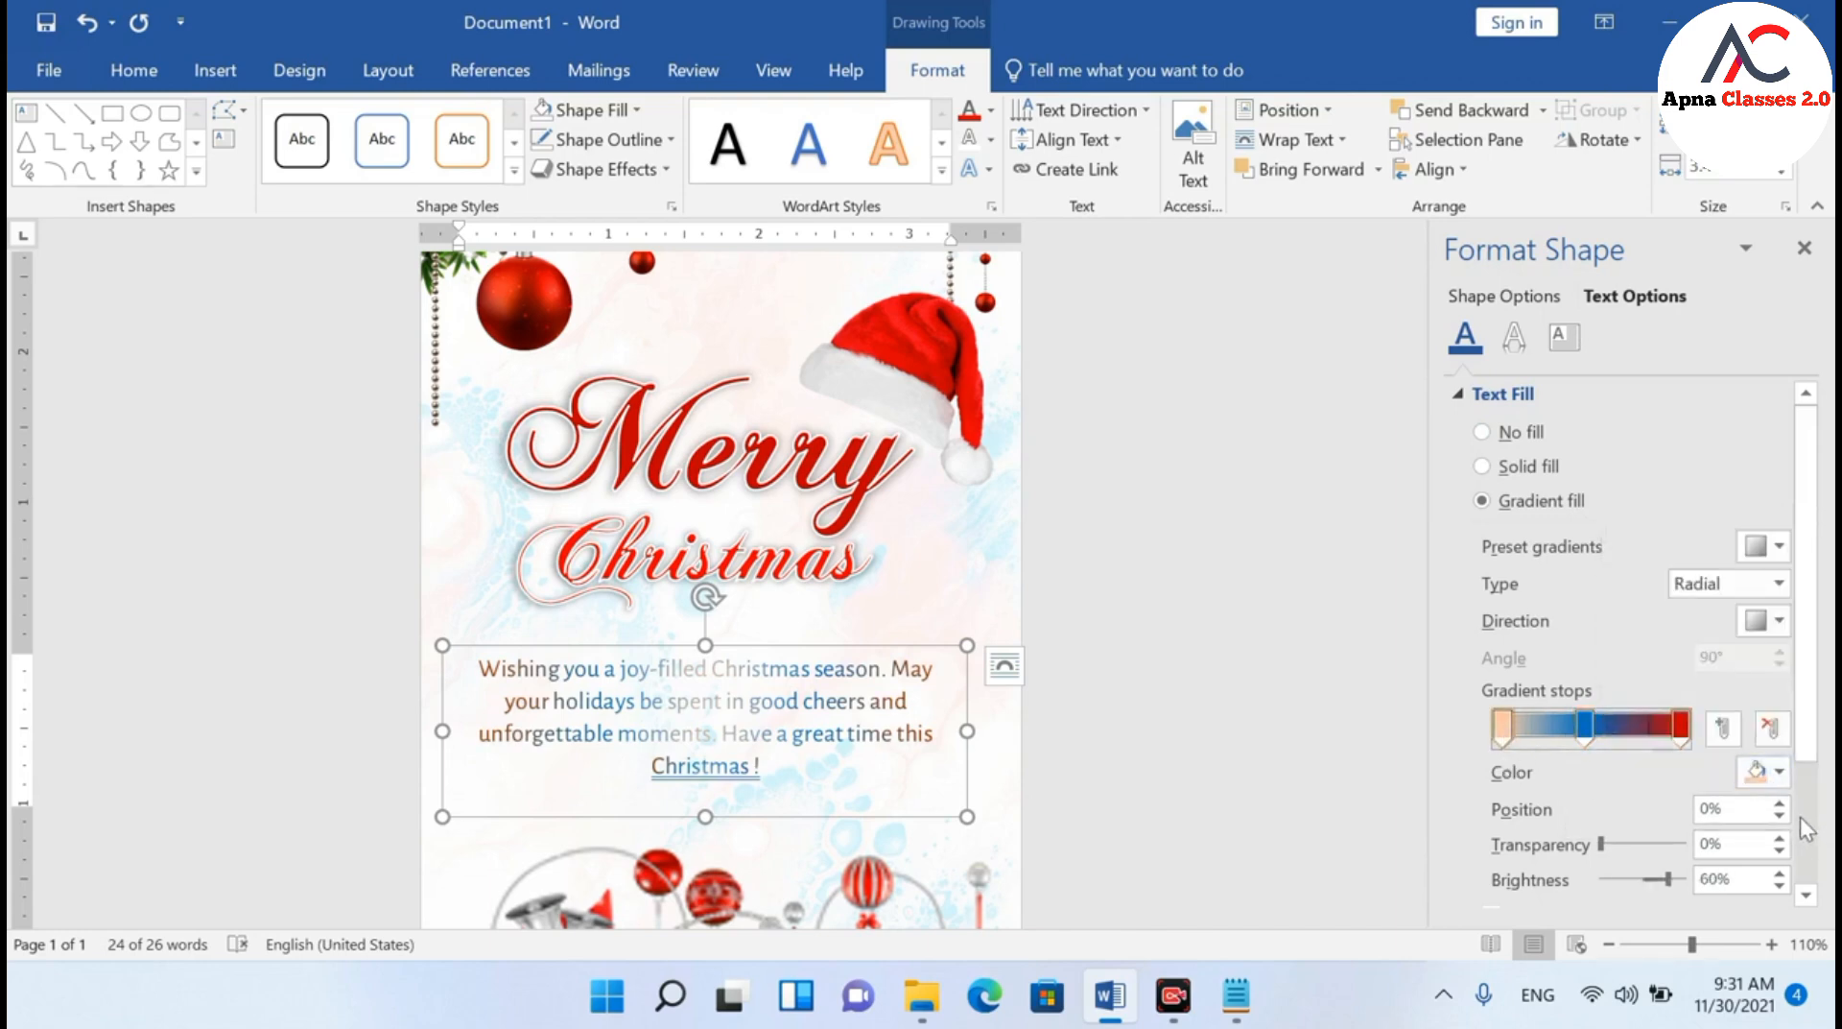
click(1778, 773)
click(1615, 714)
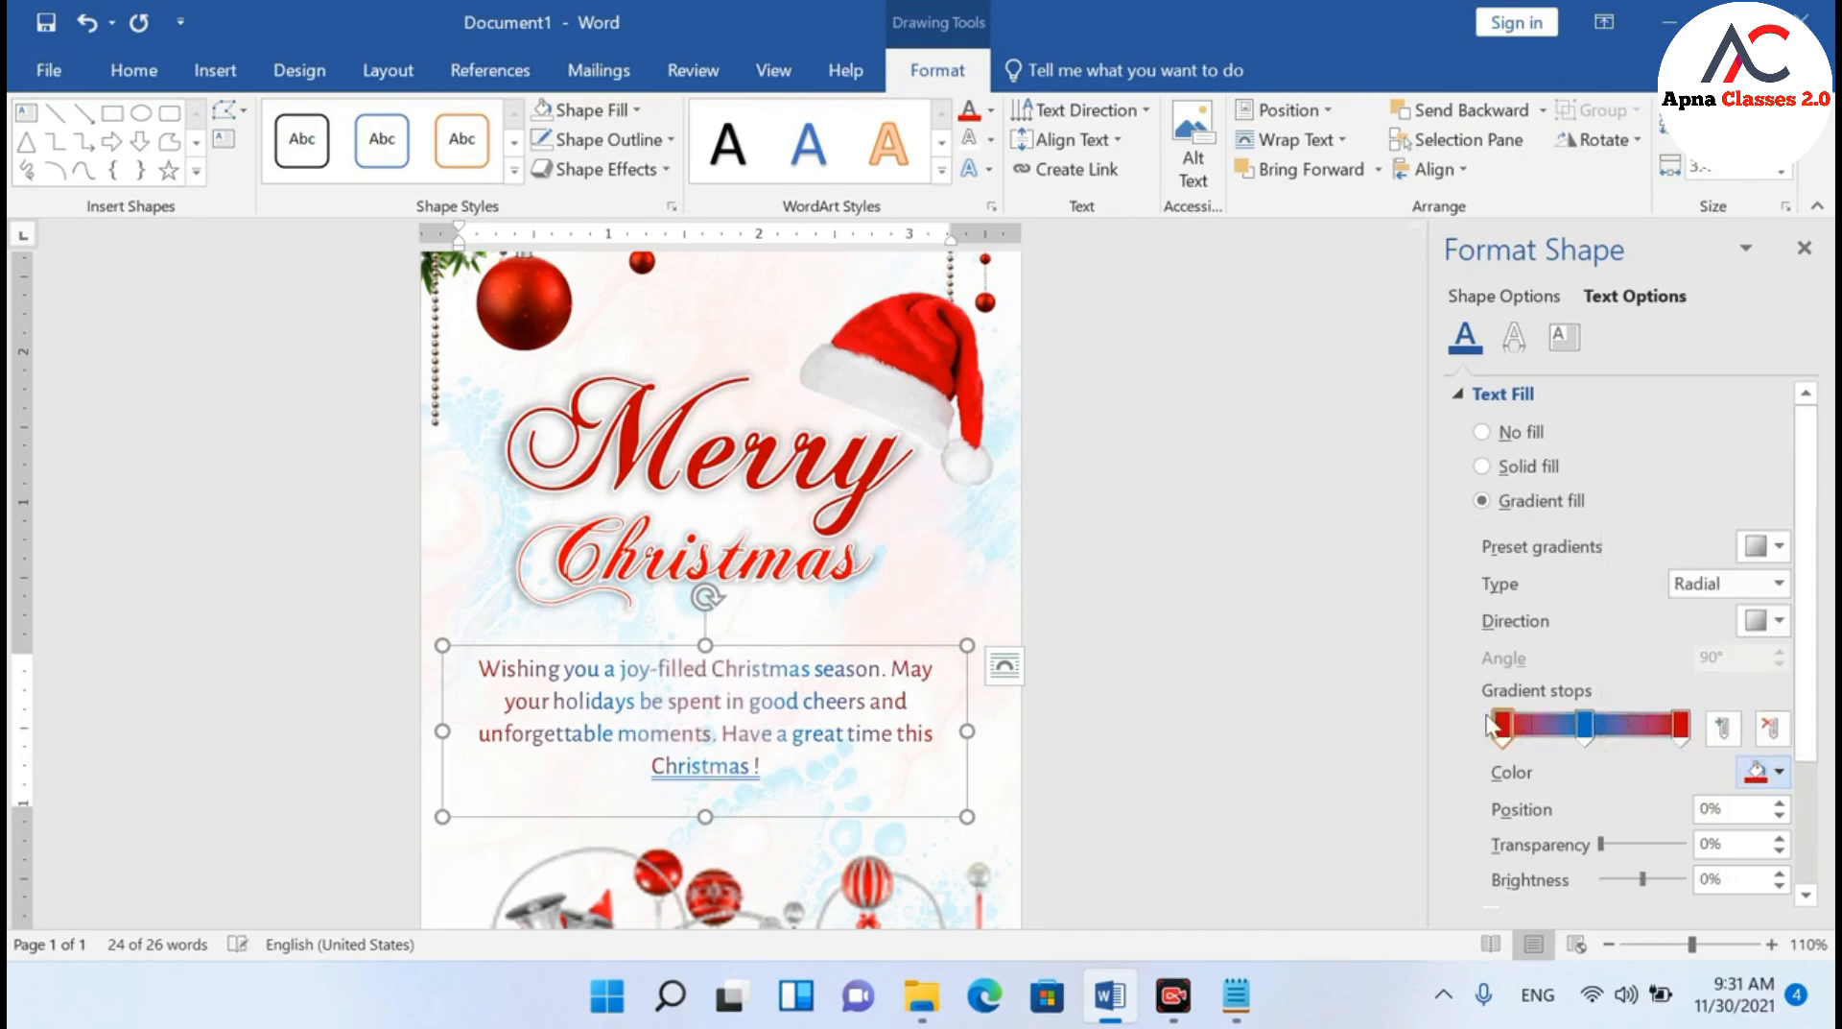
scroll(880, 741, down, 2)
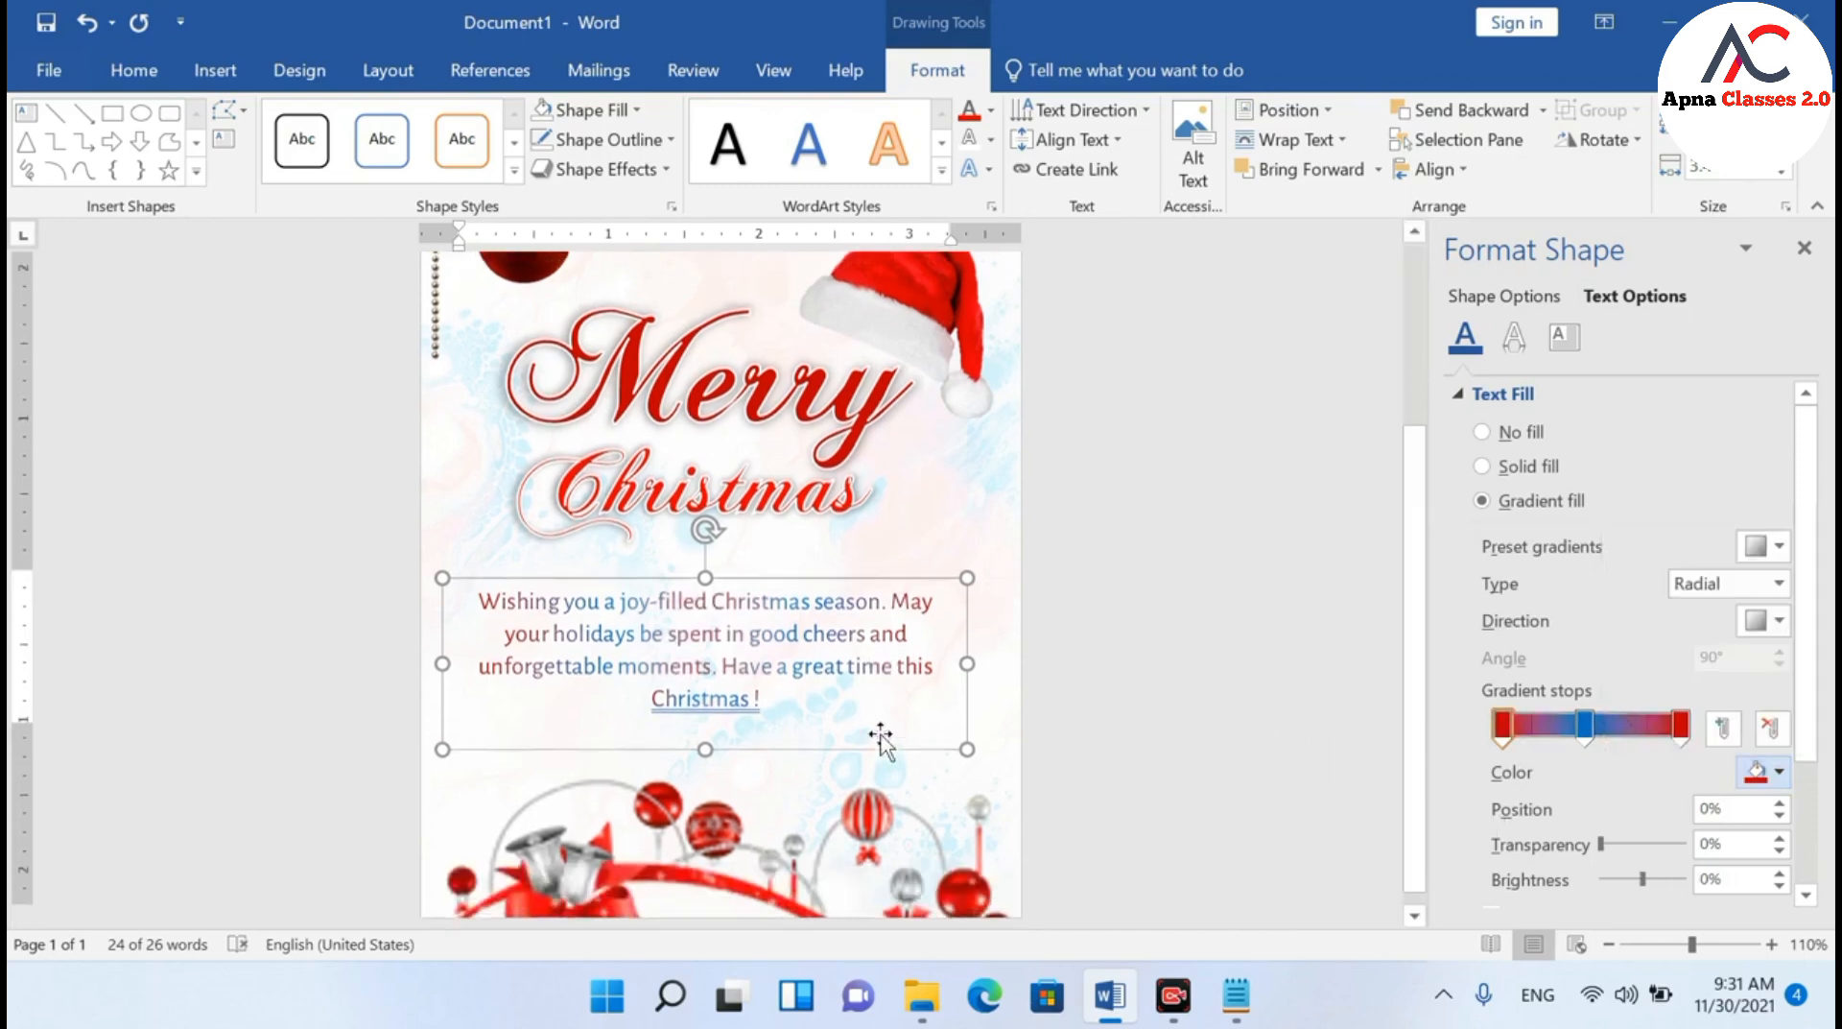
click(1804, 251)
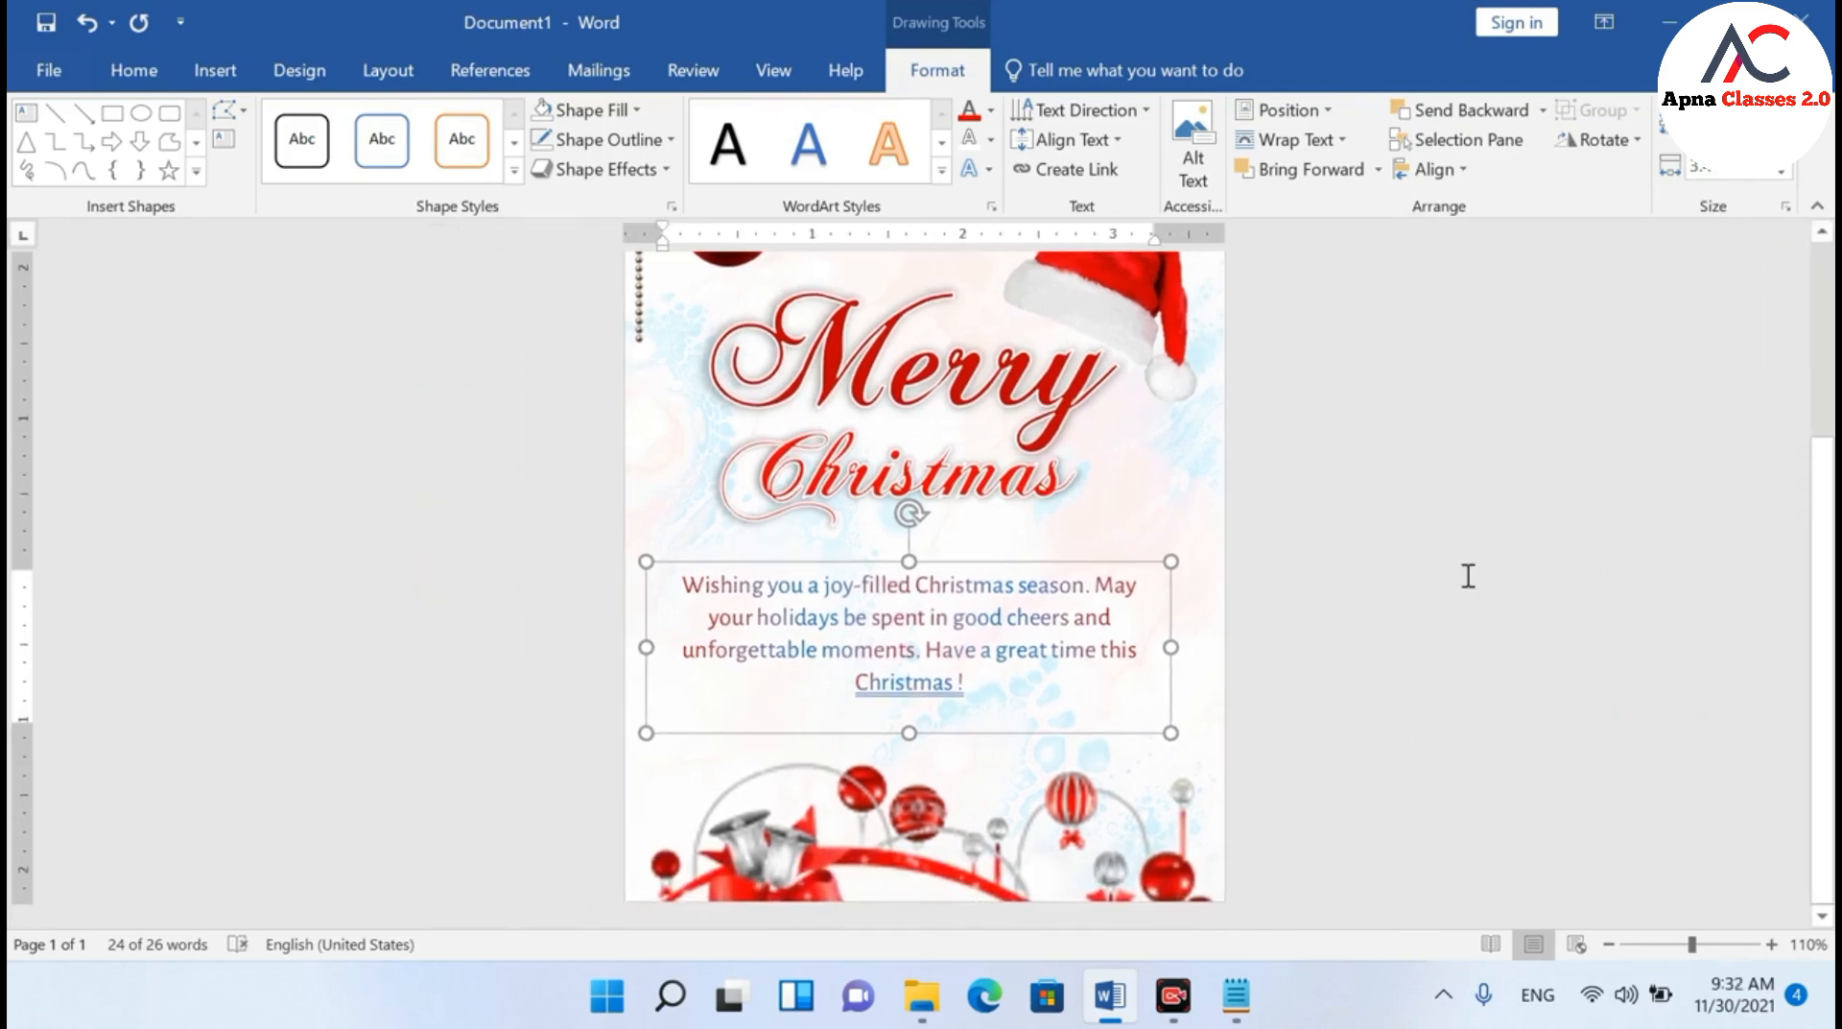
Deselect the greeting's text box and zoom out to 70% to review the whole card
click(1164, 671)
scroll(1164, 671, up, 2)
ctrl+scroll(1167, 678, down, 3)
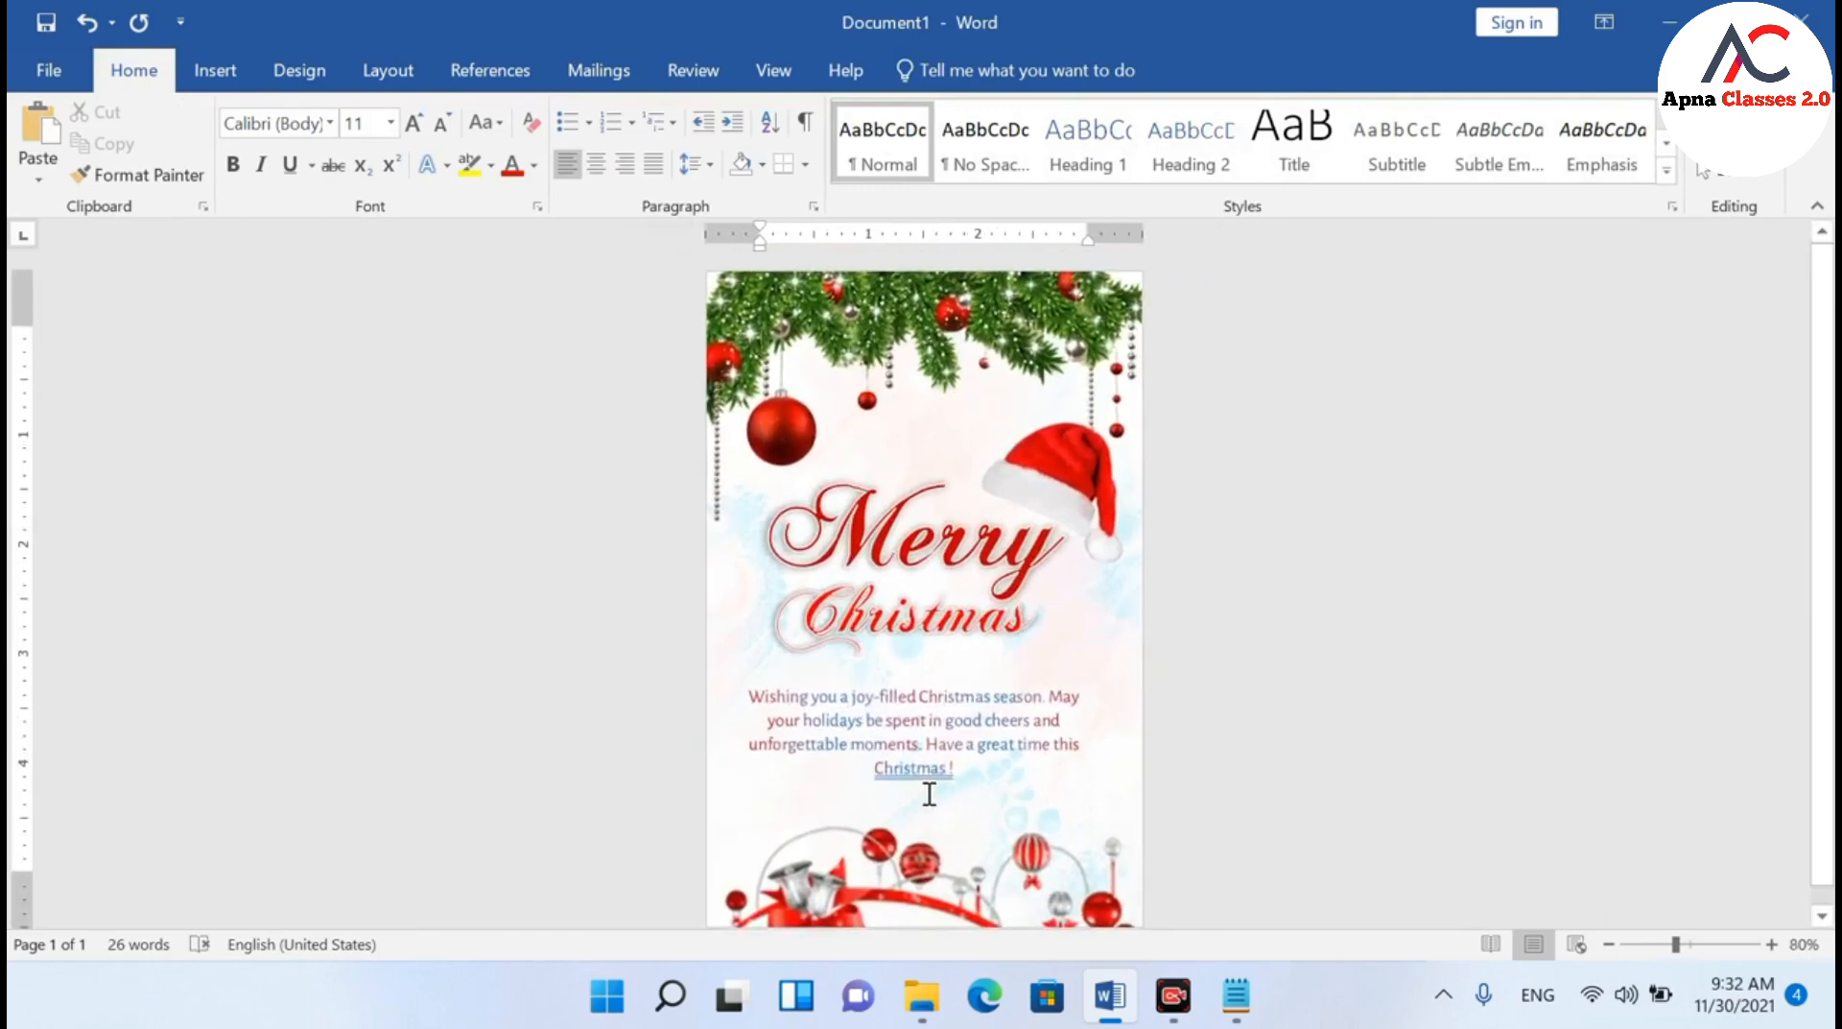
click(947, 768)
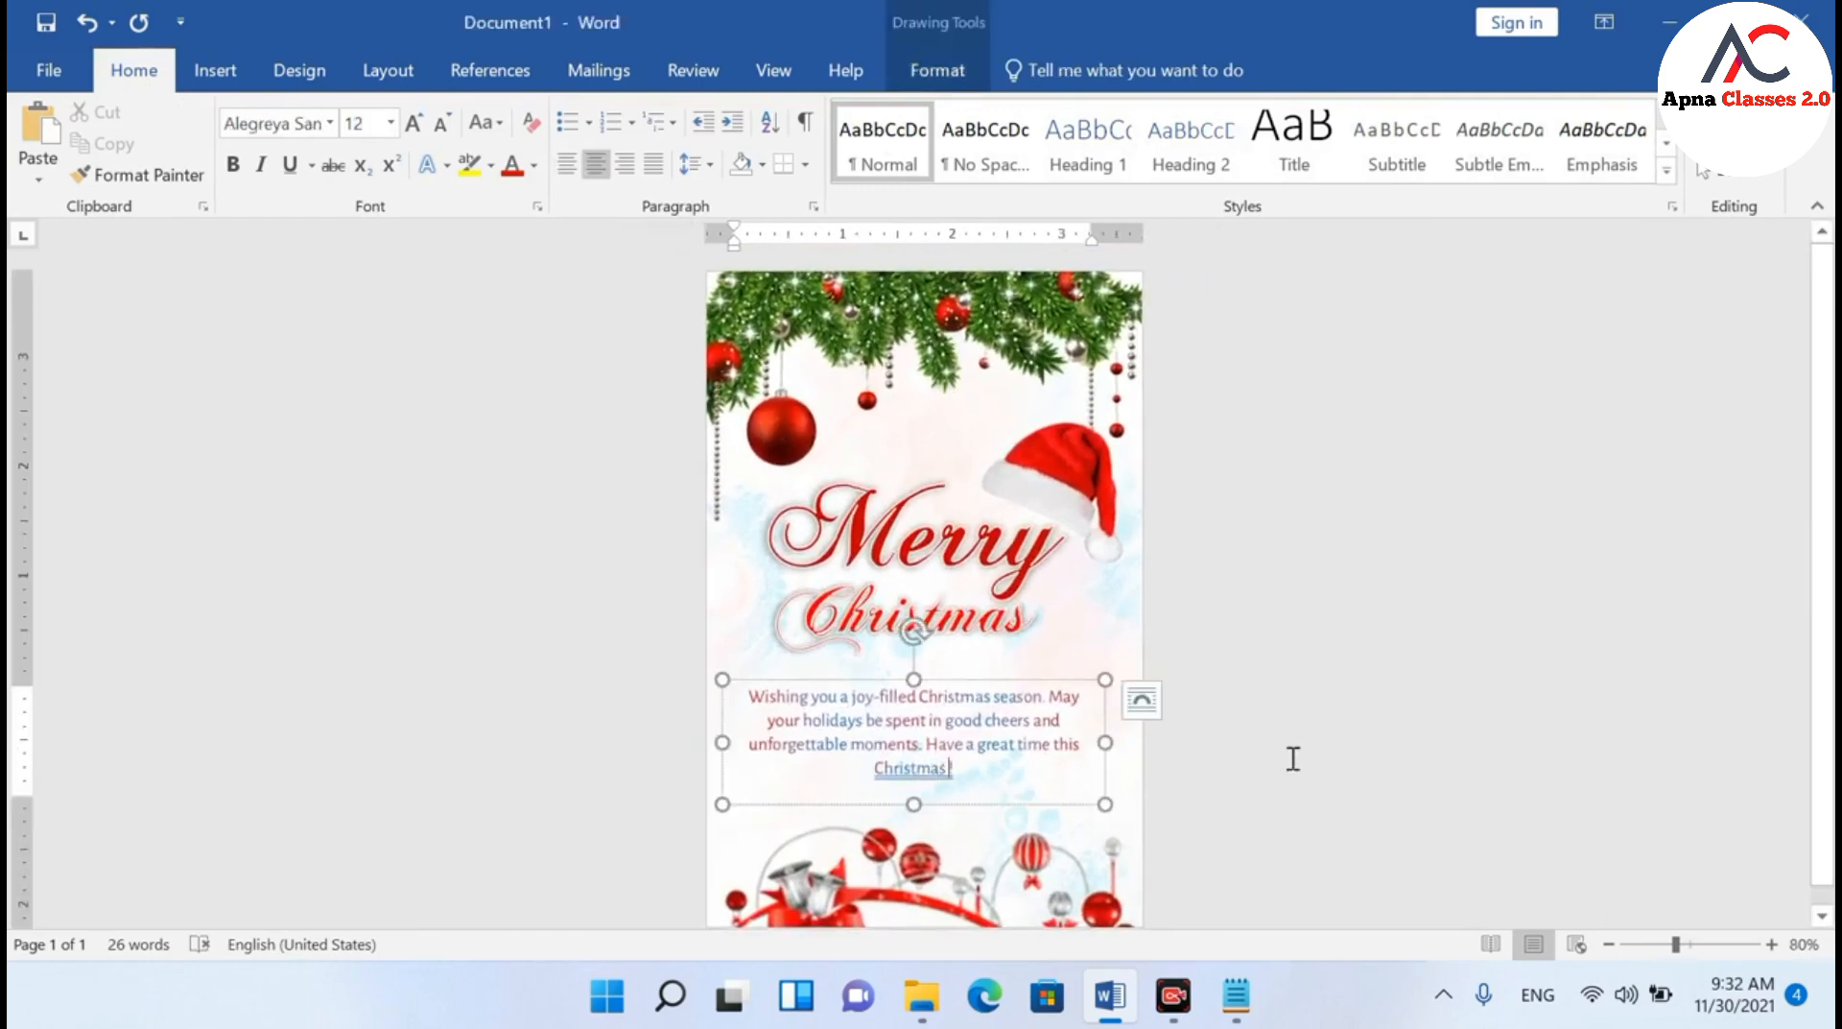
click(1168, 691)
ctrl+scroll(1174, 674, down, 3)
ctrl+scroll(711, 597, up, 2)
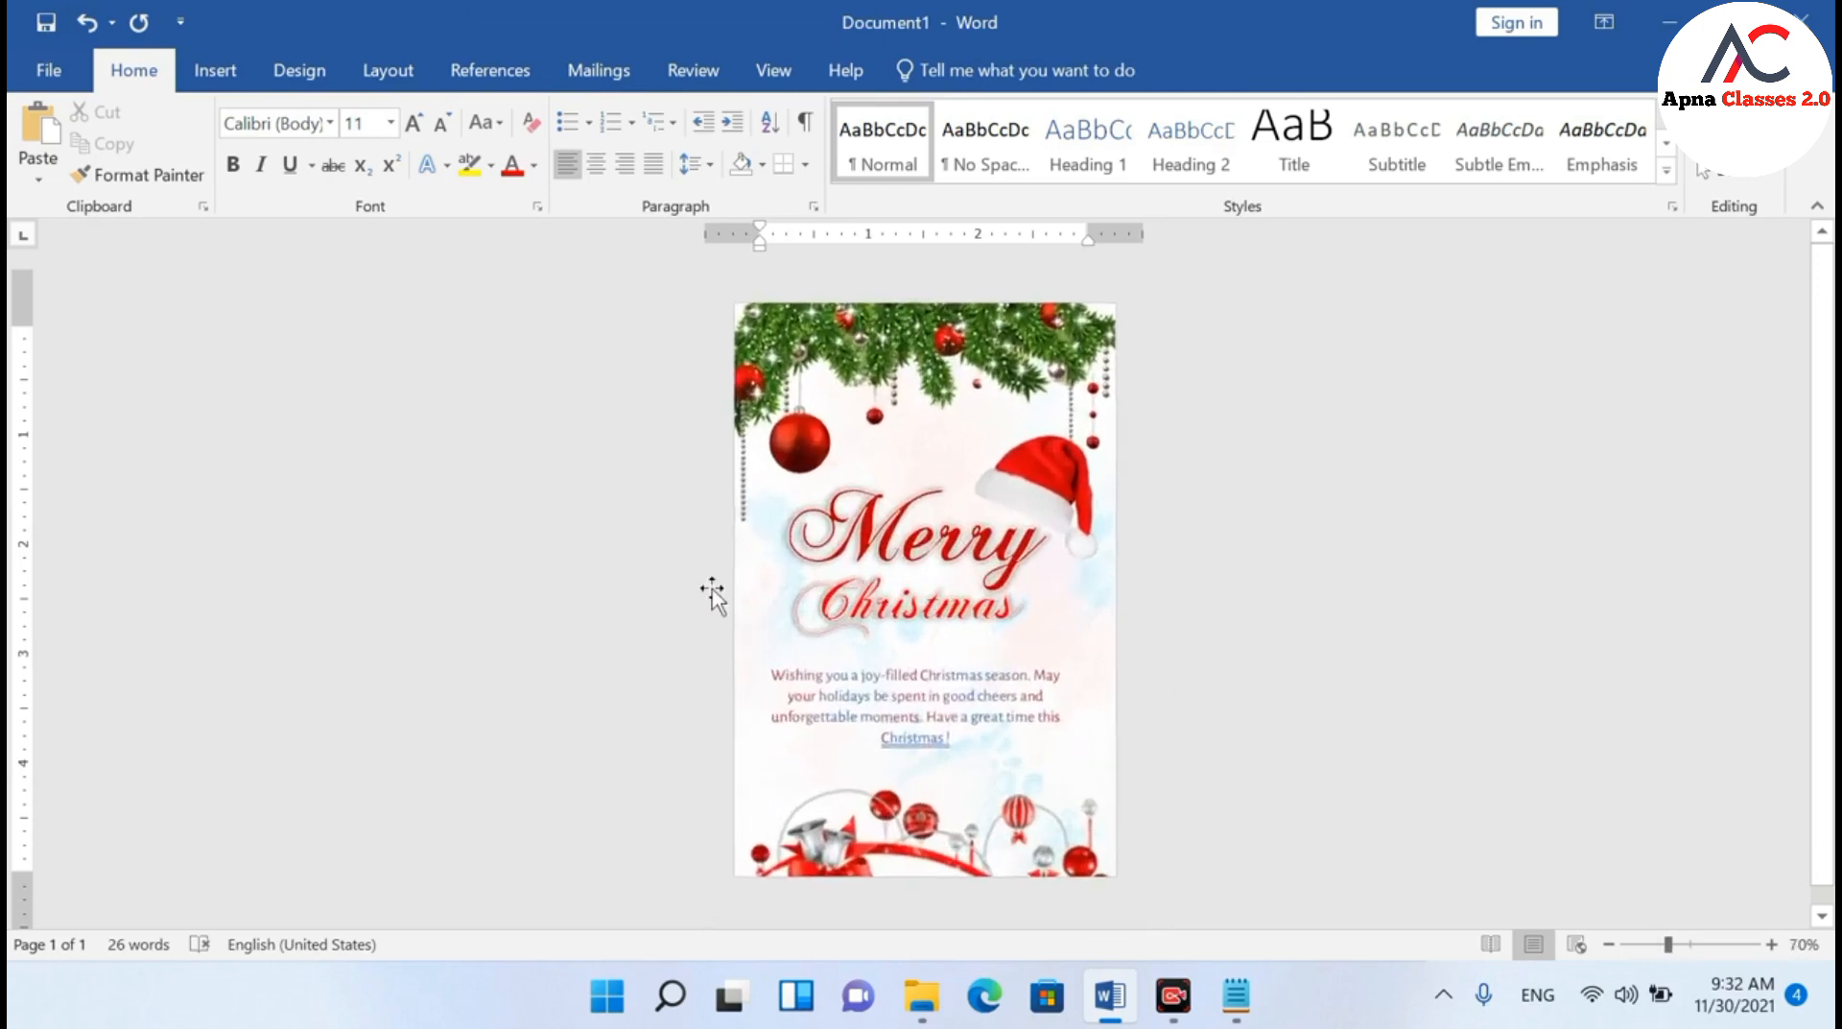